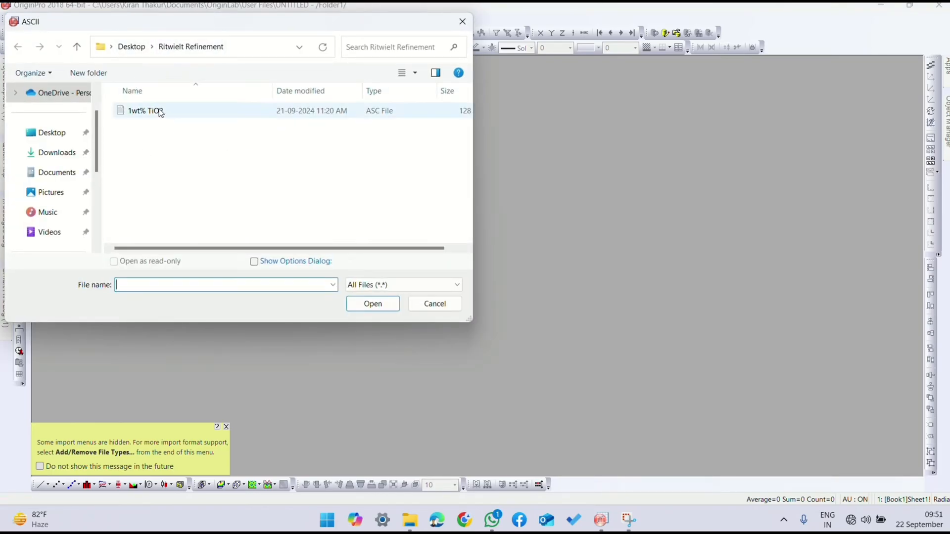
Step: Import the ASCII file 1wt% TiO2 and plot its columns A and B as a maximised line graph
{"action": "left_click", "coordinate": [160, 111]}
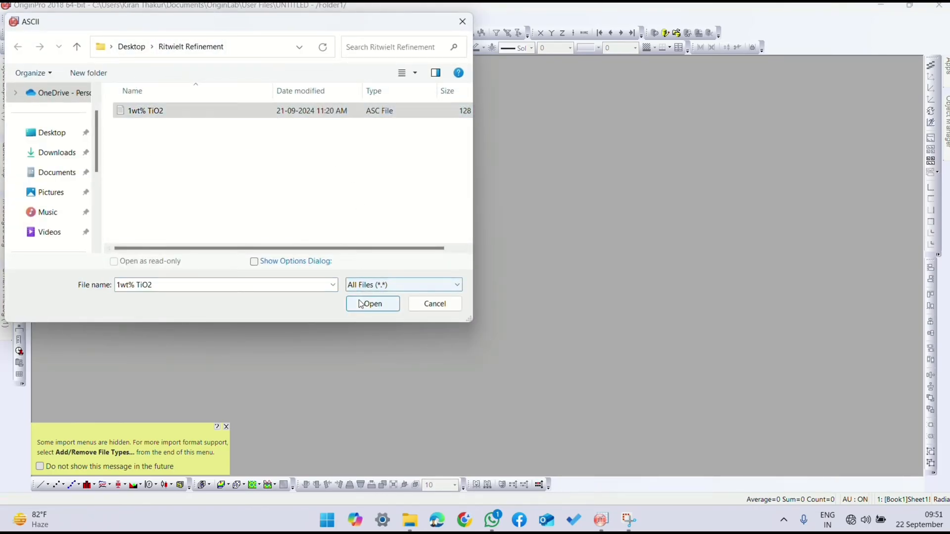
{"action": "left_click", "coordinate": [360, 304]}
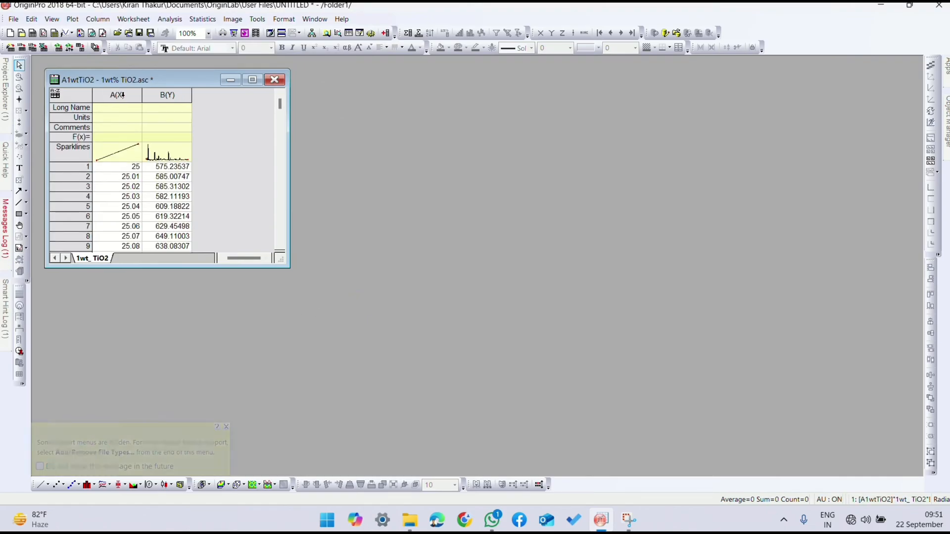
{"action": "left_click_drag", "start_coordinate": [126, 94], "coordinate": [156, 108]}
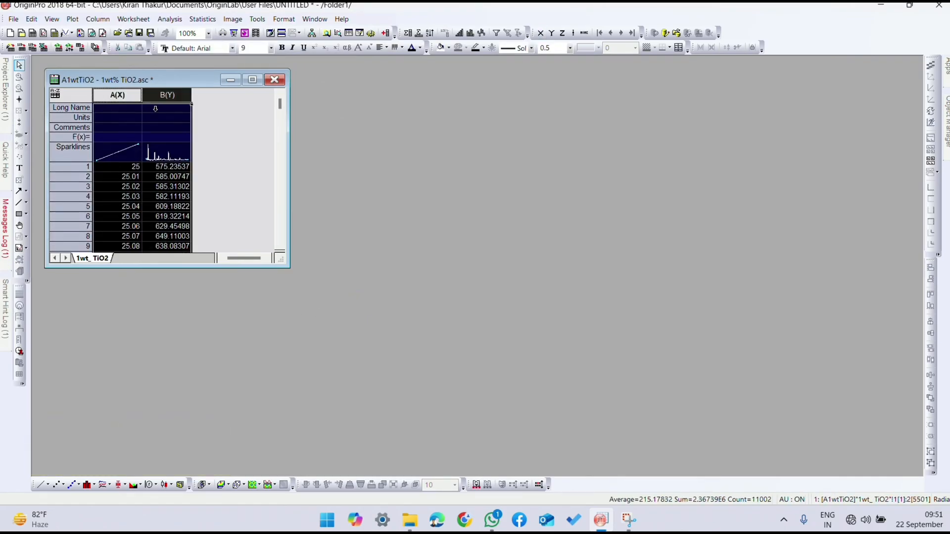
{"action": "left_click", "coordinate": [73, 18]}
{"action": "mouse_move", "coordinate": [88, 67]}
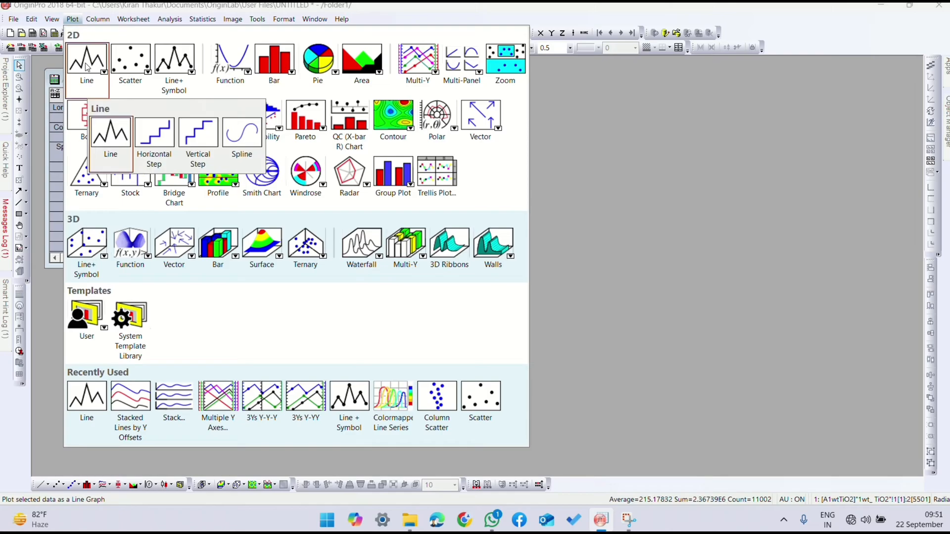
{"action": "left_click", "coordinate": [109, 137]}
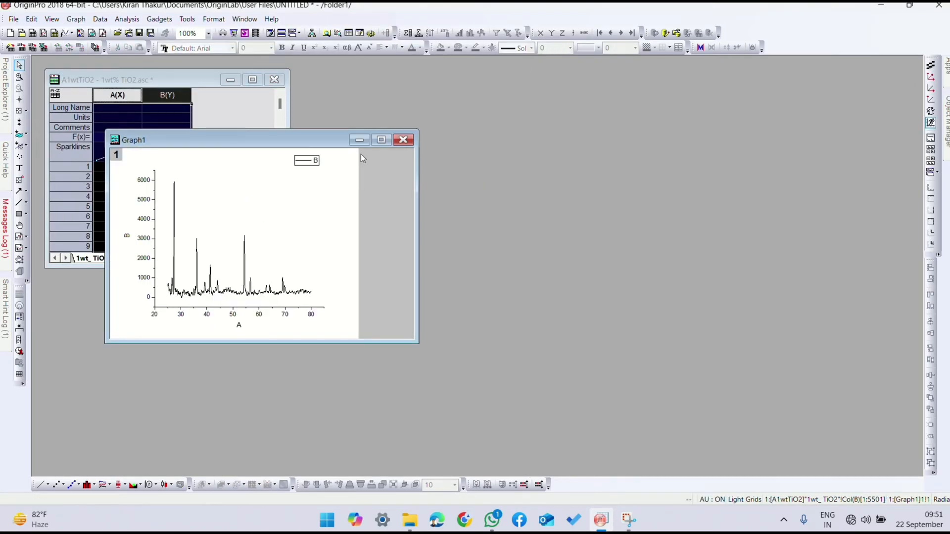
{"action": "left_click", "coordinate": [380, 141]}
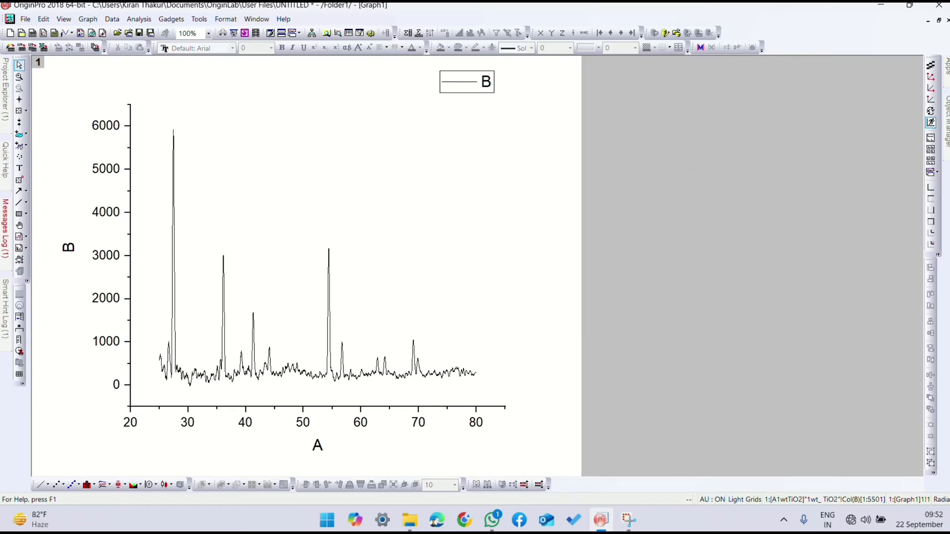
Step: Minimise the graph and copy worksheet column B(Y) with full precision
{"action": "left_click", "coordinate": [927, 21]}
{"action": "left_click", "coordinate": [240, 131]}
{"action": "left_click", "coordinate": [168, 95]}
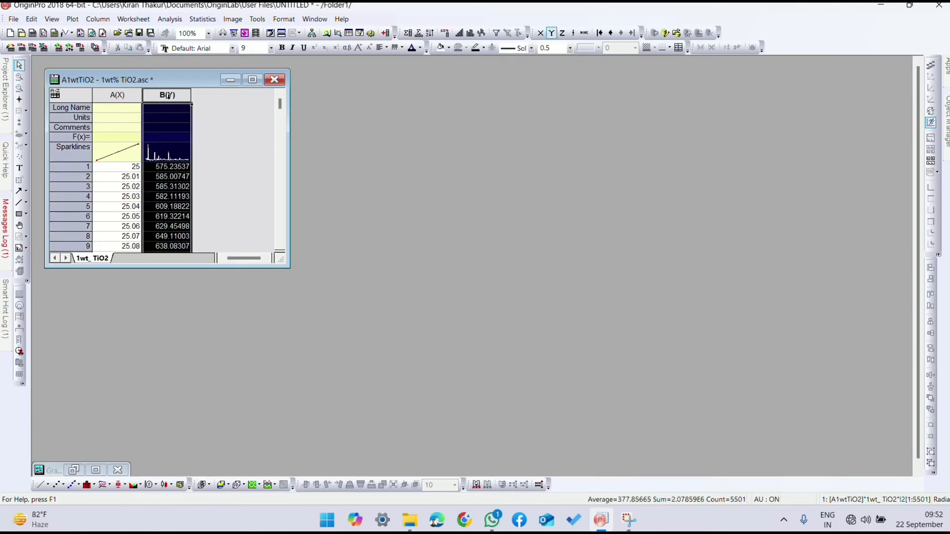
{"action": "right_click", "coordinate": [168, 95]}
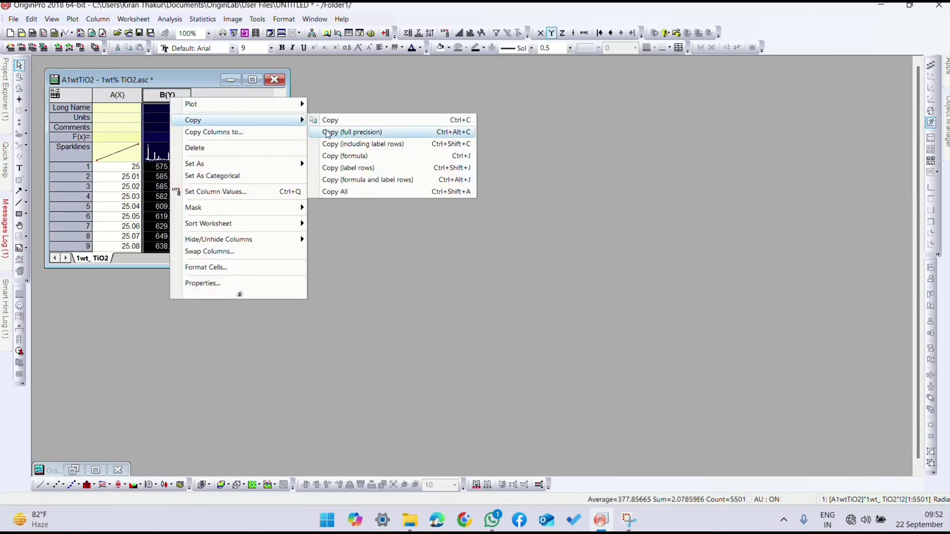
{"action": "left_click", "coordinate": [326, 131]}
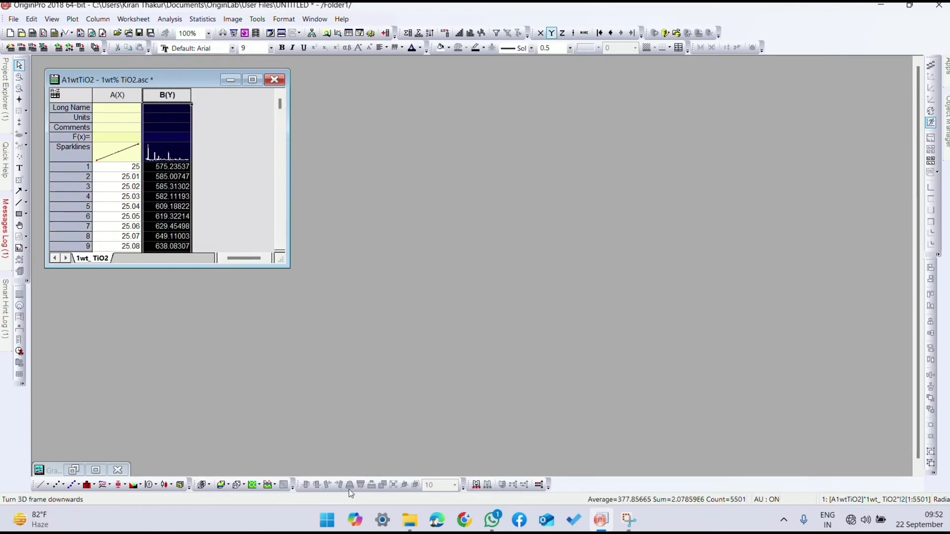
Step: Switch to Notepad, maximise it and paste the copied intensity values into a new blank document
{"action": "left_click", "coordinate": [327, 519]}
{"action": "left_click", "coordinate": [440, 308]}
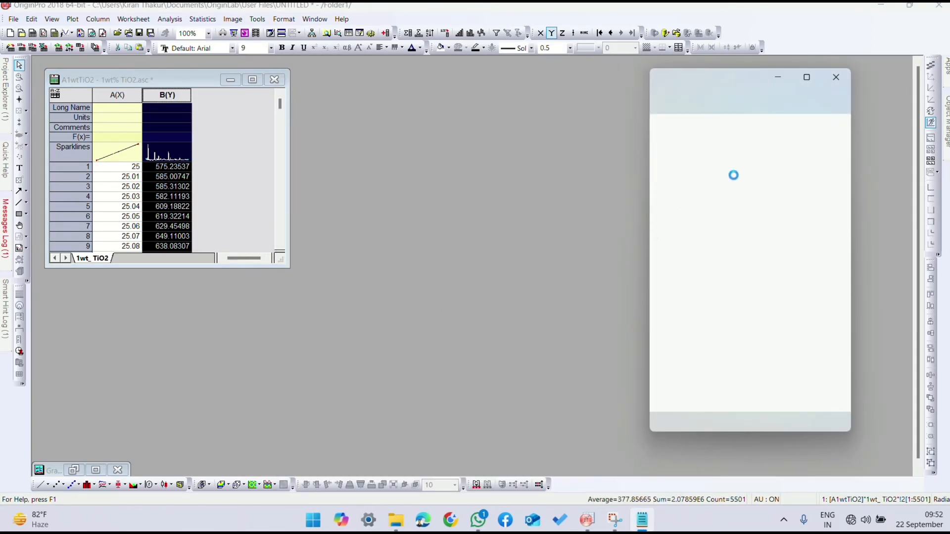
{"action": "left_click", "coordinate": [805, 79]}
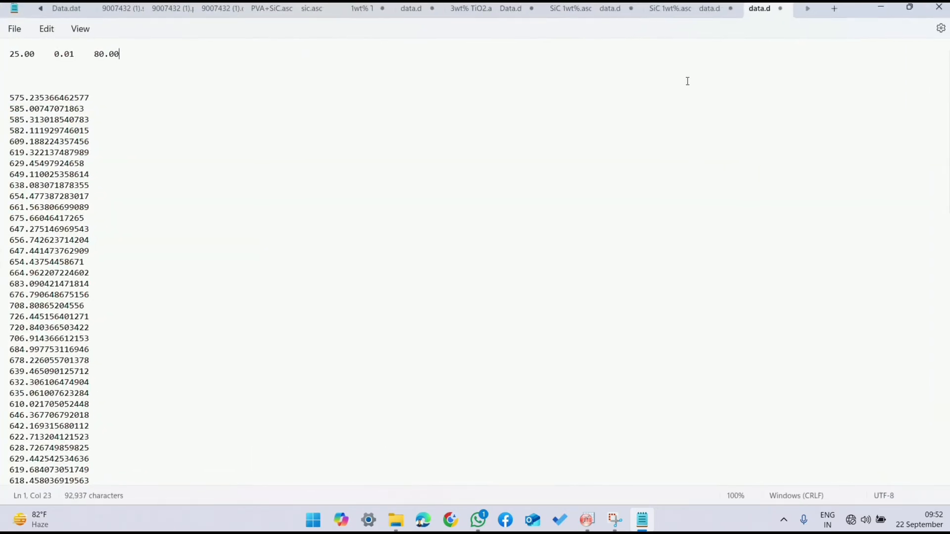
{"action": "left_click", "coordinate": [833, 9]}
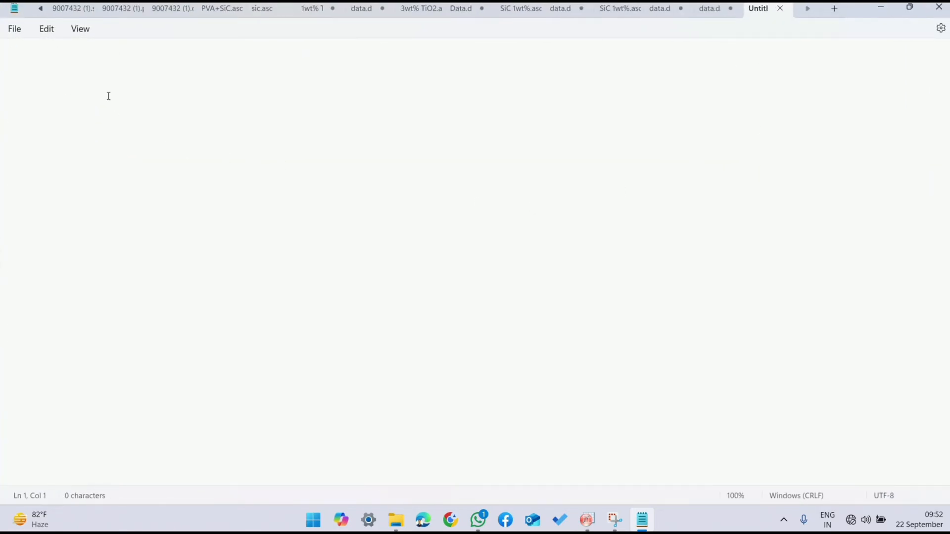
{"action": "key", "text": "ctrl+v"}
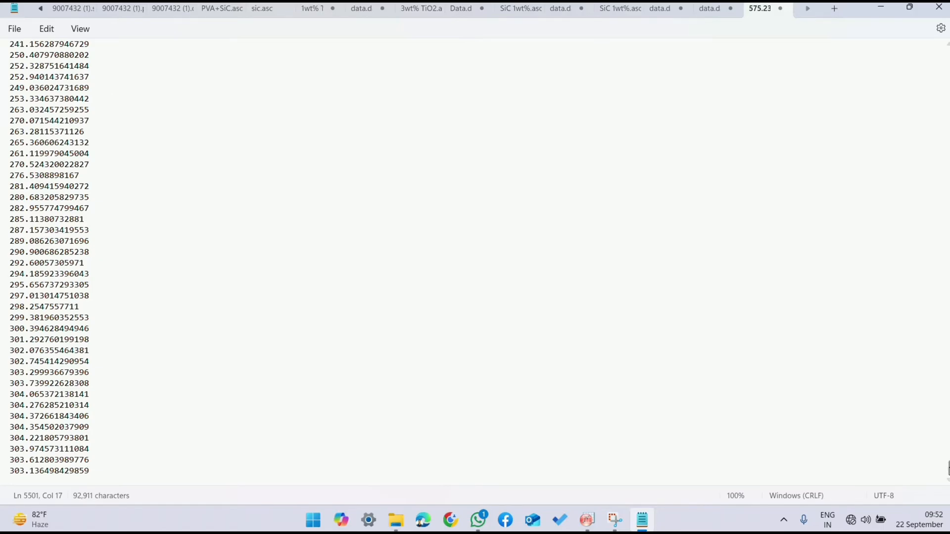
Step: Insert the header line 25.00, 0.01, 80.00 above the first intensity value, with three blank lines between header and data
{"action": "left_click_drag", "start_coordinate": [948, 471], "coordinate": [947, 45]}
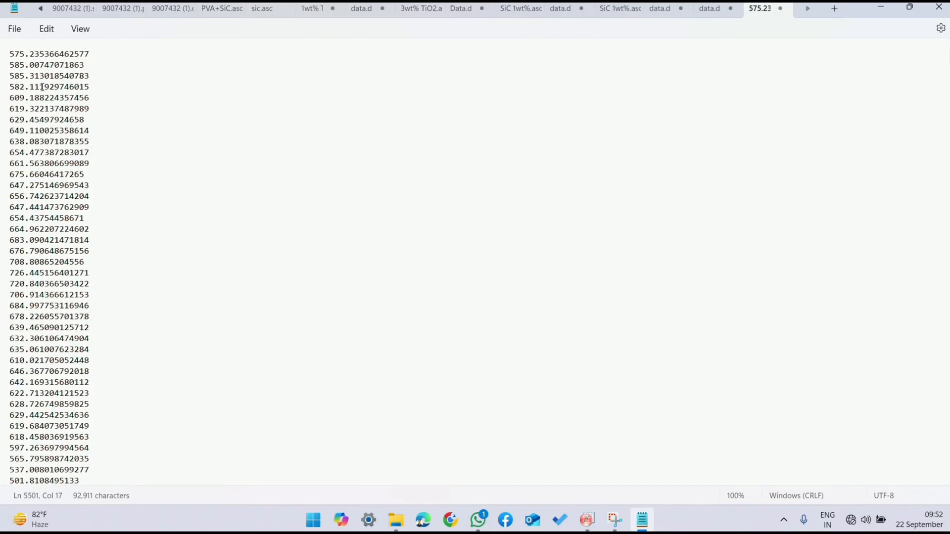
{"action": "left_click", "coordinate": [11, 56]}
{"action": "key", "text": "Return"}
{"action": "key", "text": "Return"}
{"action": "key", "text": "Return"}
{"action": "key", "text": "Return"}
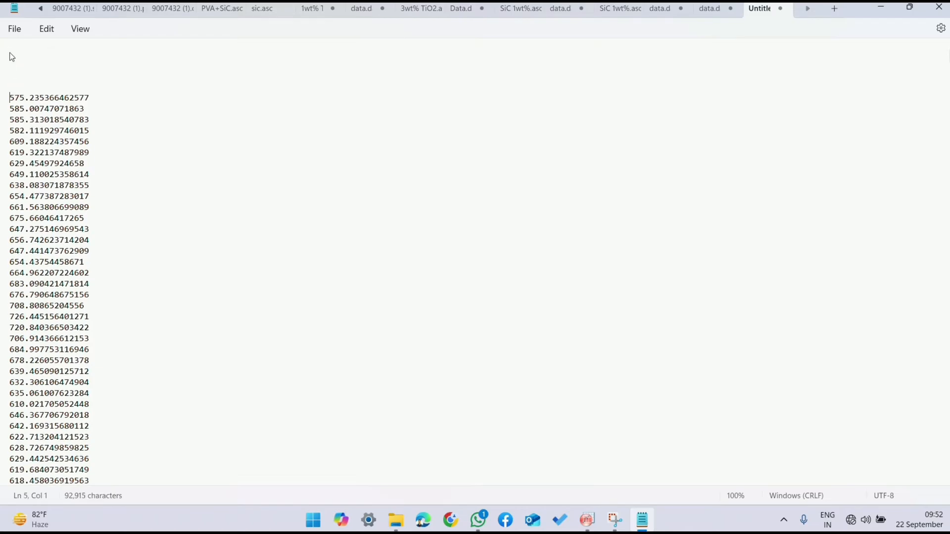
{"action": "key", "text": "Up"}
{"action": "key", "text": "Up"}
{"action": "type", "text": "25.00    0.01    80.00"}
Step: Save the text document as data.dat in the Ritwielt Refinement folder
{"action": "left_click", "coordinate": [17, 31]}
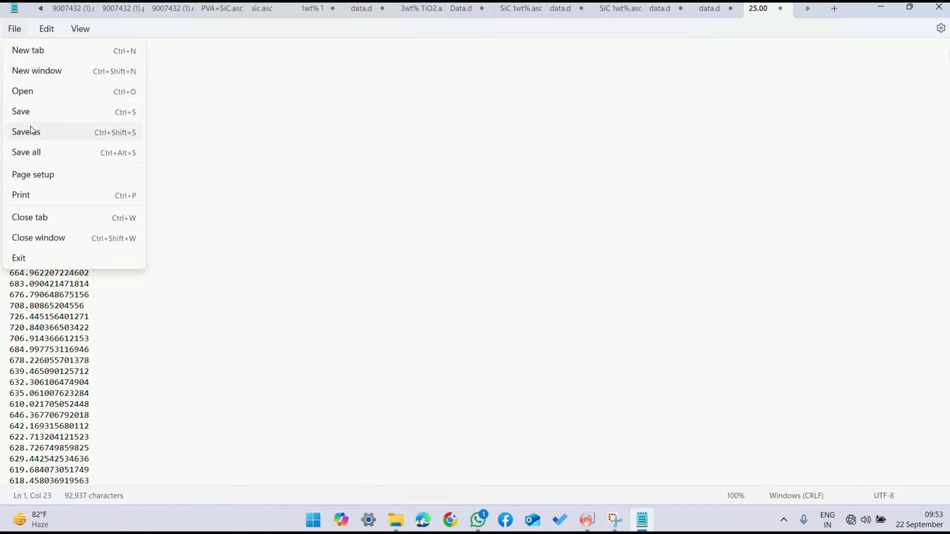
{"action": "left_click", "coordinate": [31, 134]}
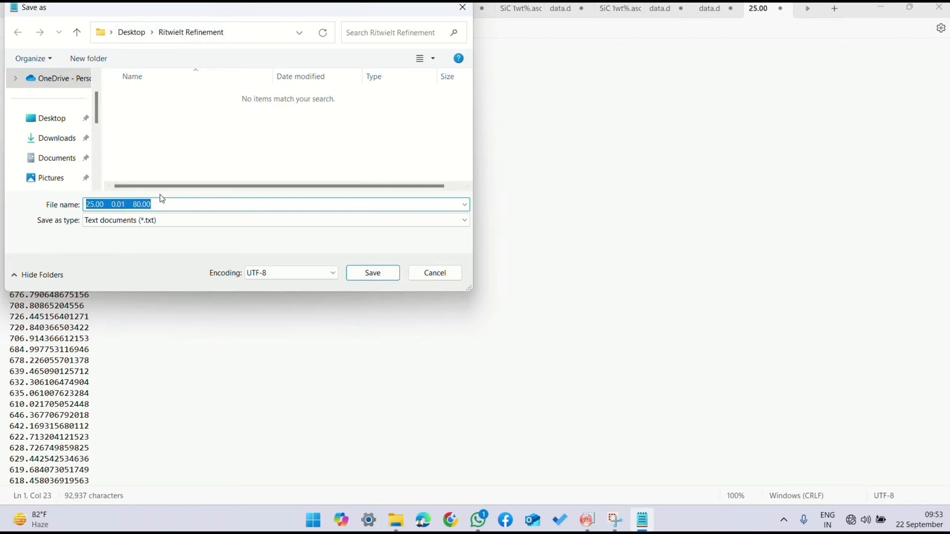
{"action": "type", "text": "data"}
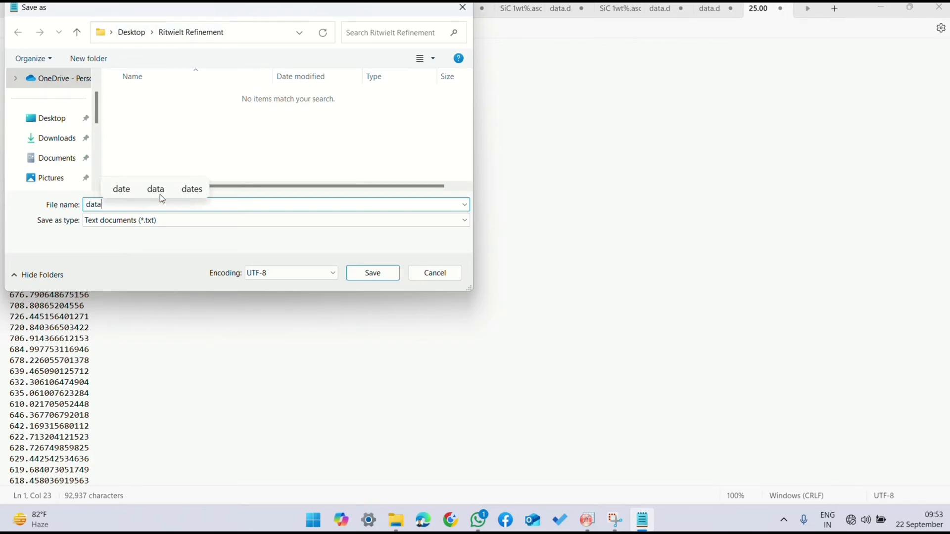
{"action": "type", "text": ".da"}
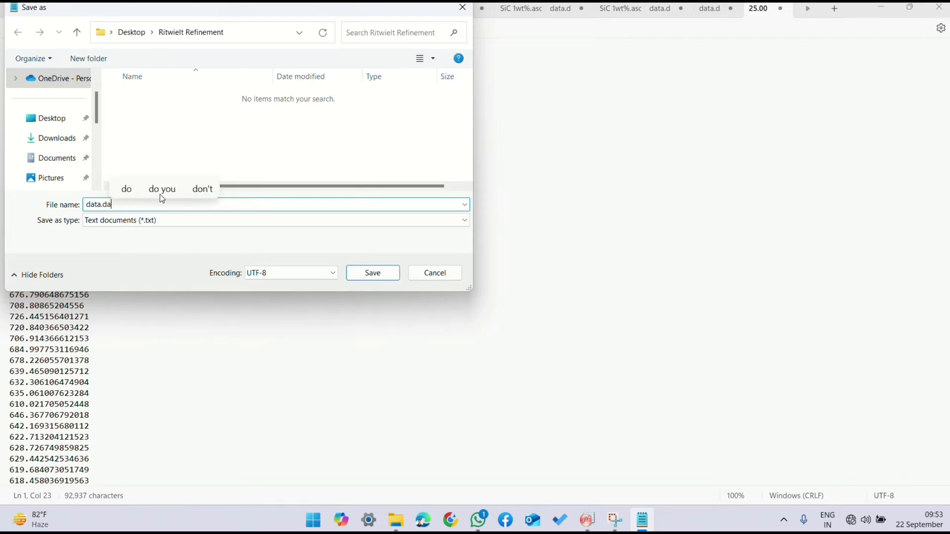
{"action": "type", "text": "t"}
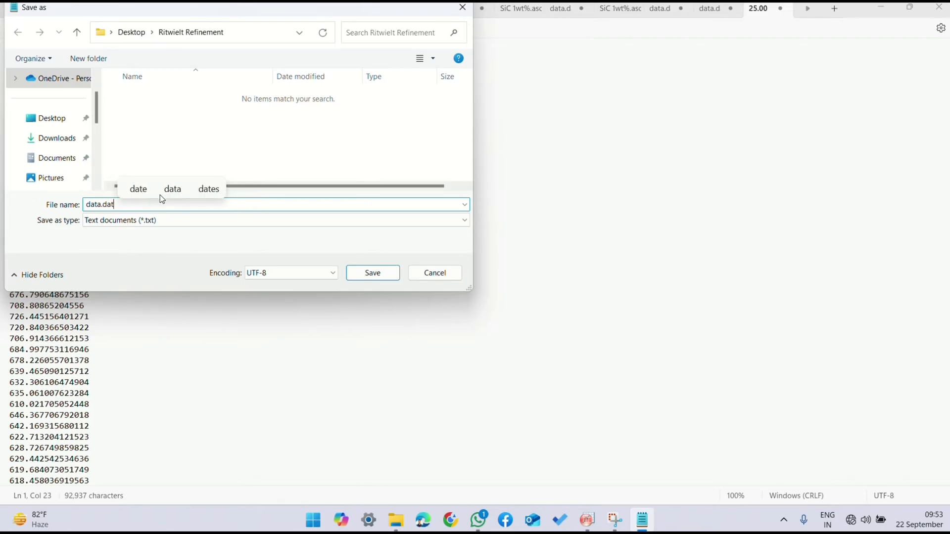
{"action": "left_click", "coordinate": [371, 273]}
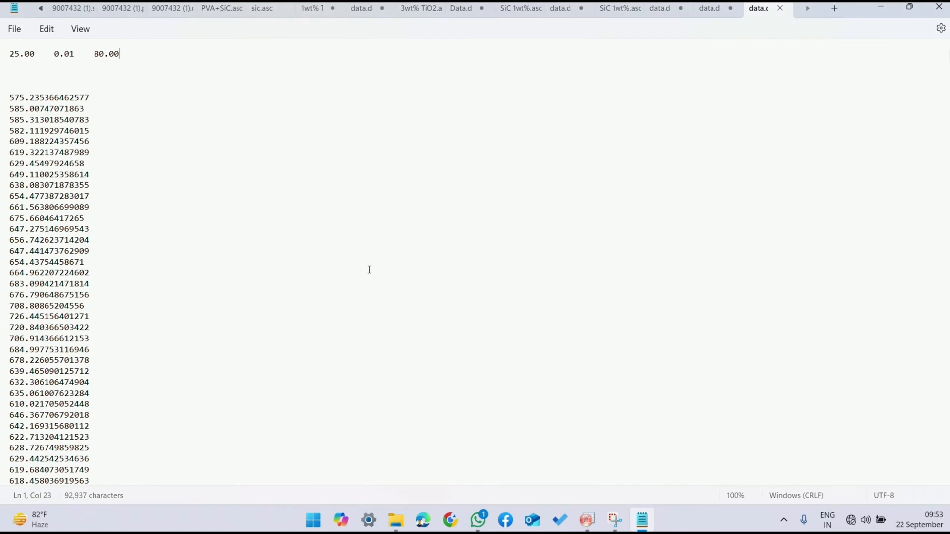
Step: Close Notepad, minimise OriginPro and start WinPLOTR from the FullProf Suite toolbar
{"action": "left_click", "coordinate": [939, 9]}
{"action": "left_click", "coordinate": [879, 6]}
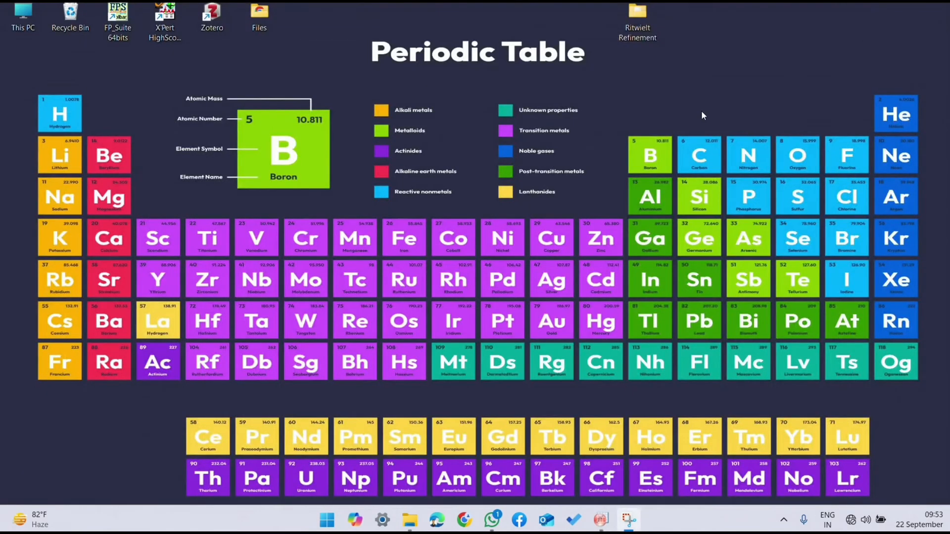
{"action": "double_click", "coordinate": [652, 26]}
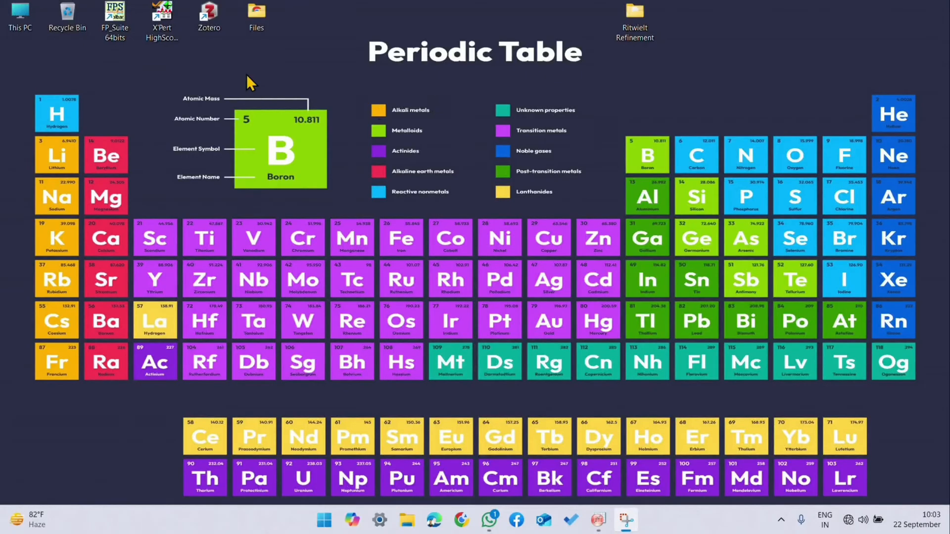
{"action": "double_click", "coordinate": [117, 28]}
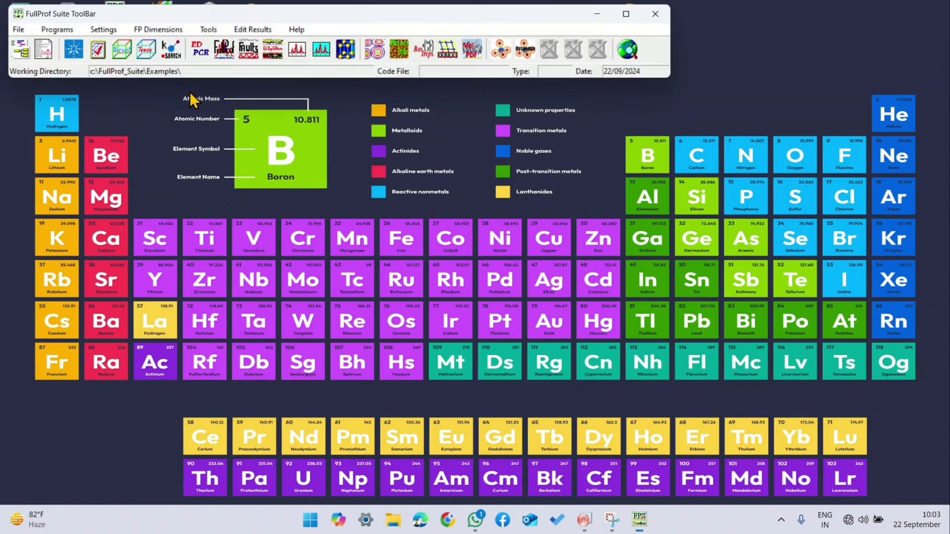
{"action": "left_click", "coordinate": [297, 50]}
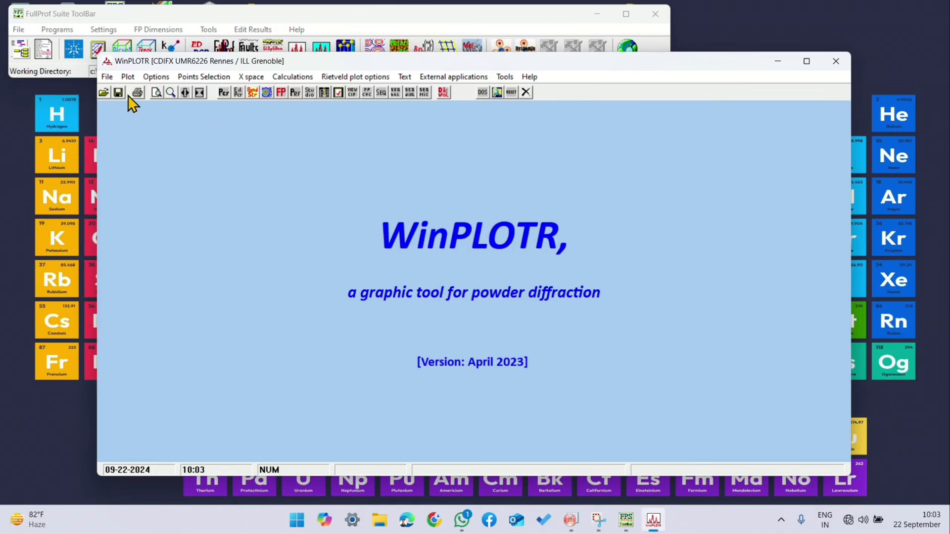
Step: Open the pattern file data from the desktop's Ritwielt Refinement folder in the format INSTRM=0: Free F.(Ti,step,Tf)
{"action": "left_click", "coordinate": [107, 77]}
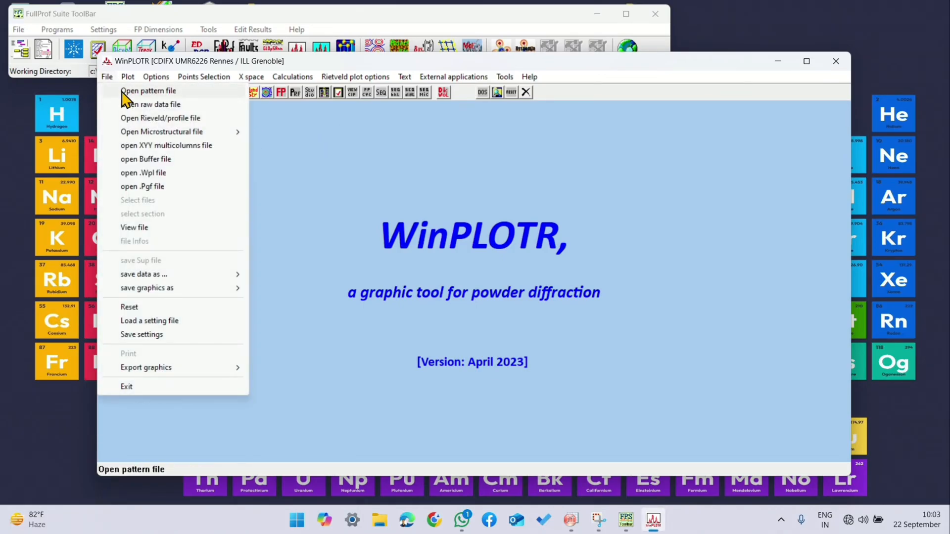
{"action": "left_click", "coordinate": [125, 92]}
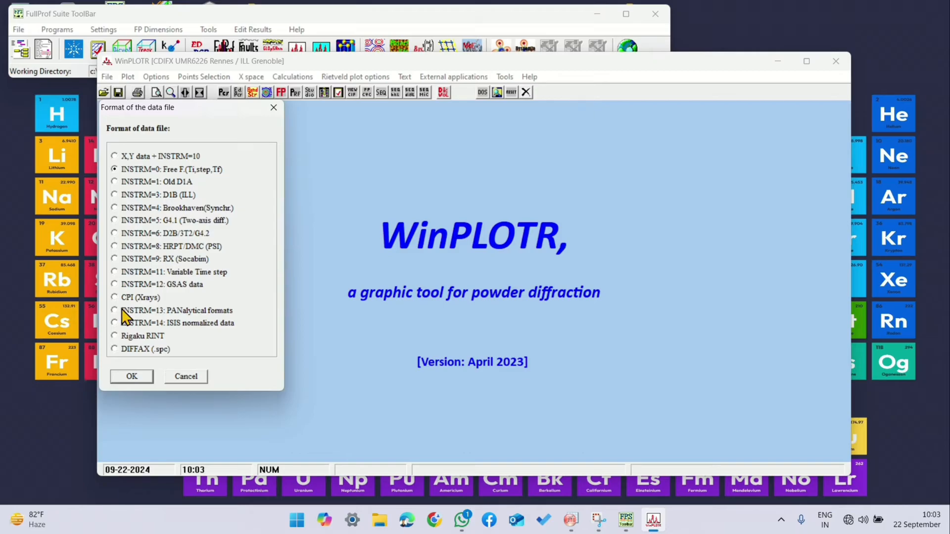
{"action": "left_click", "coordinate": [130, 379]}
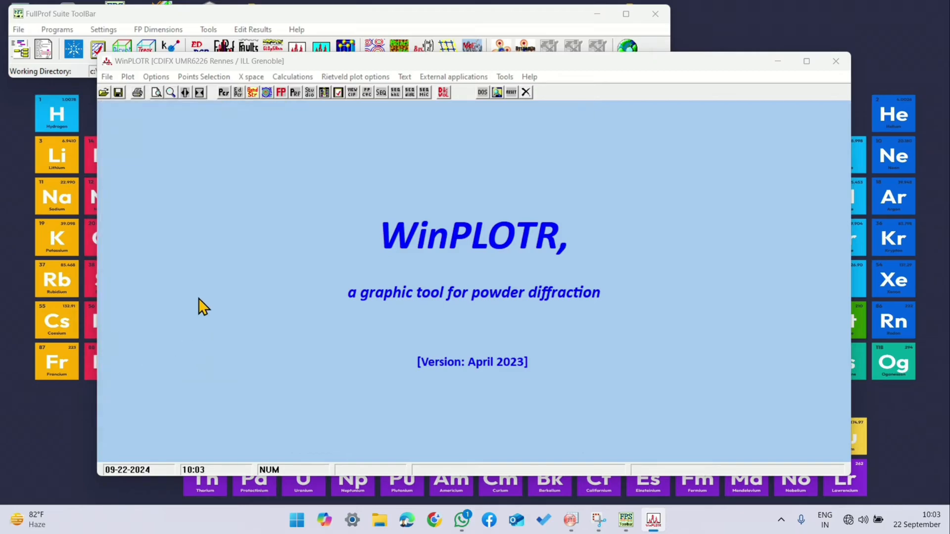
{"action": "scroll", "coordinate": [164, 223], "scroll_direction": "up", "scroll_amount": 2}
{"action": "scroll", "coordinate": [157, 227], "scroll_direction": "up", "scroll_amount": 2}
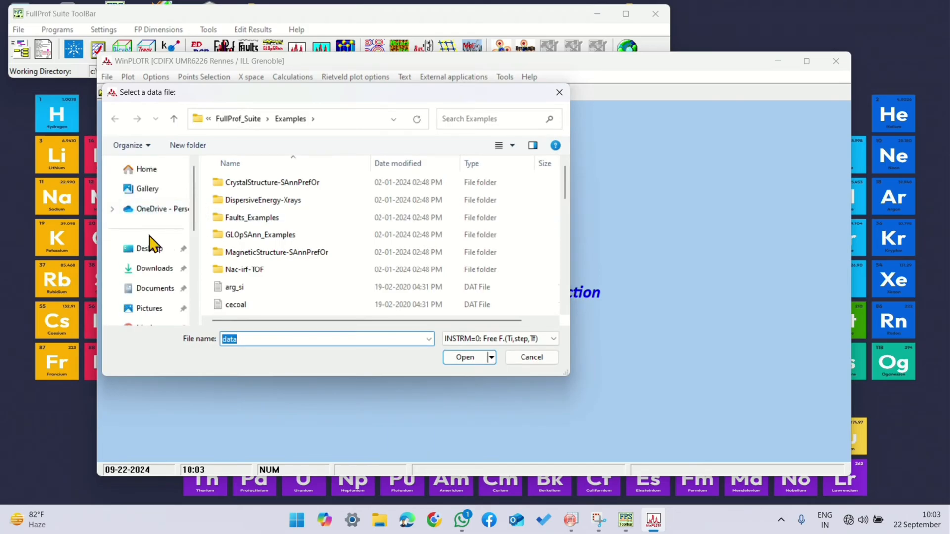
{"action": "left_click", "coordinate": [149, 248]}
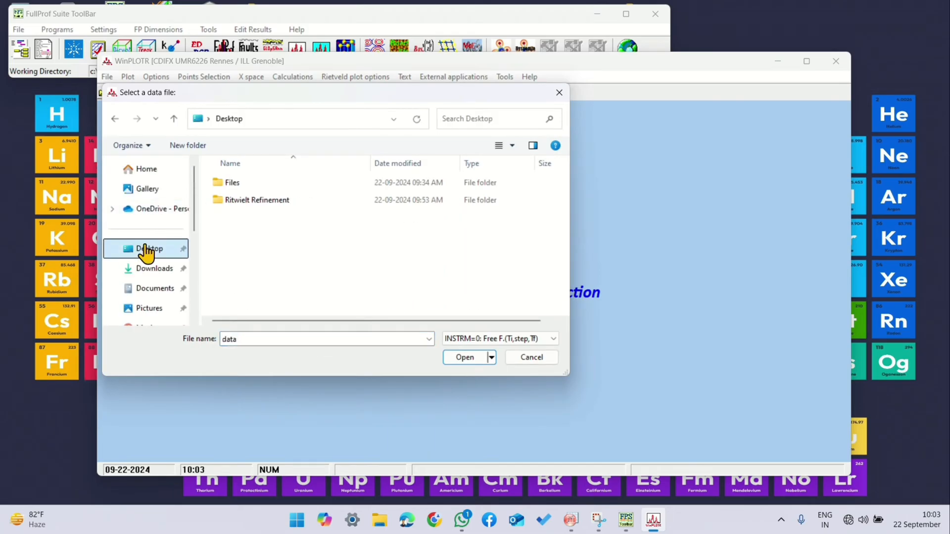
{"action": "double_click", "coordinate": [253, 201]}
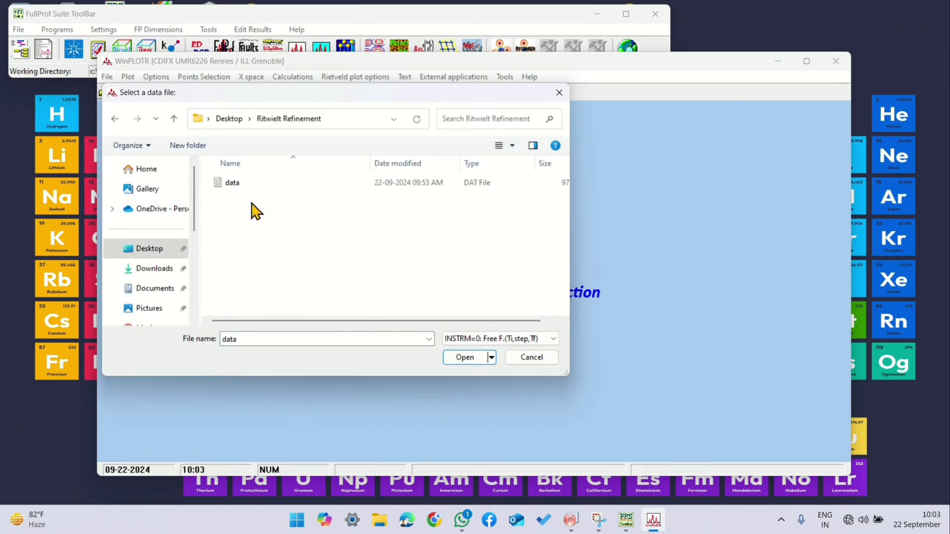
{"action": "left_click", "coordinate": [295, 184]}
{"action": "left_click", "coordinate": [467, 358]}
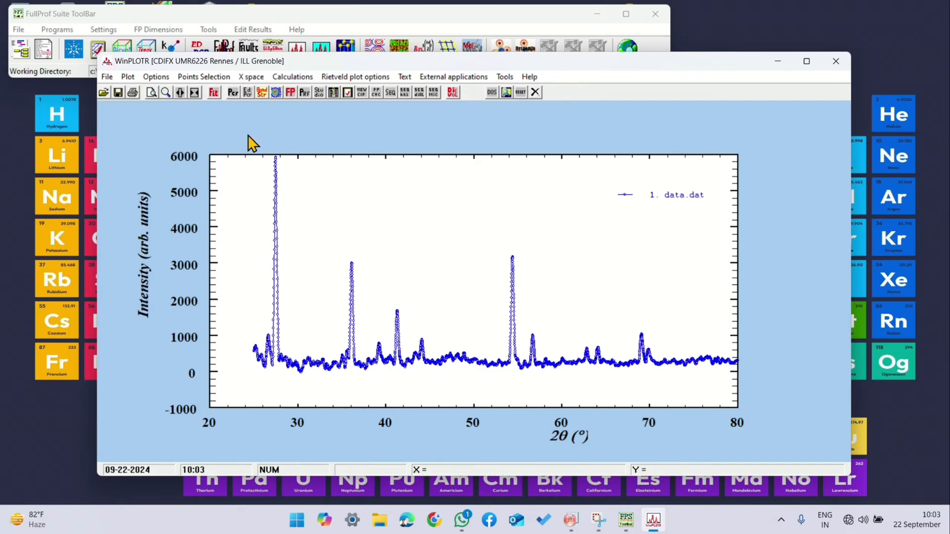
Step: Select background points by hand along the pattern's baseline, from about 25° to about 78° 2θ
{"action": "left_click", "coordinate": [189, 78]}
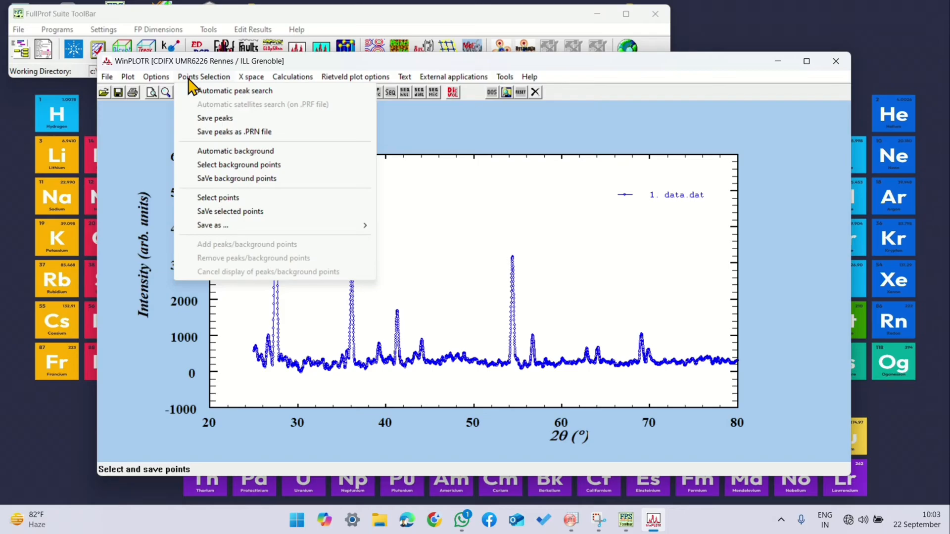
{"action": "left_click", "coordinate": [218, 165]}
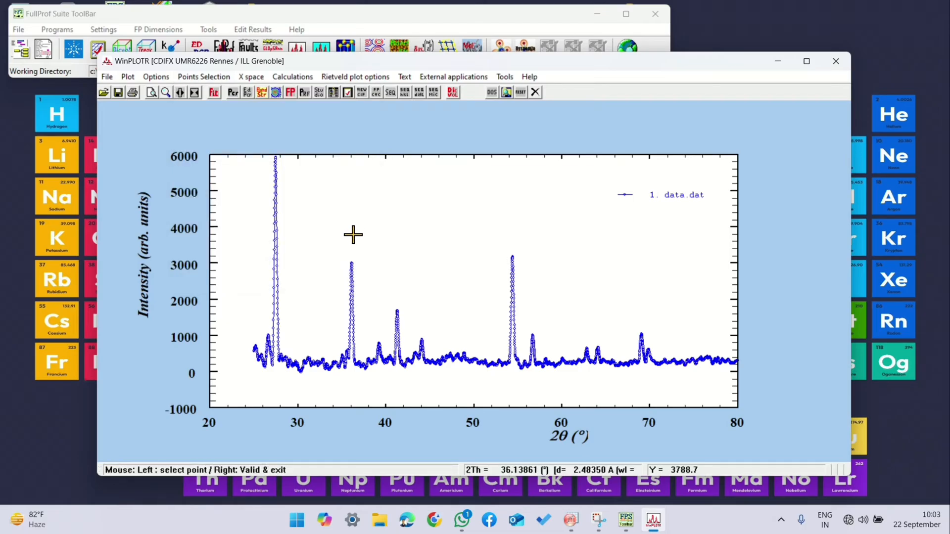
{"action": "left_click", "coordinate": [254, 351]}
{"action": "left_click", "coordinate": [263, 352]}
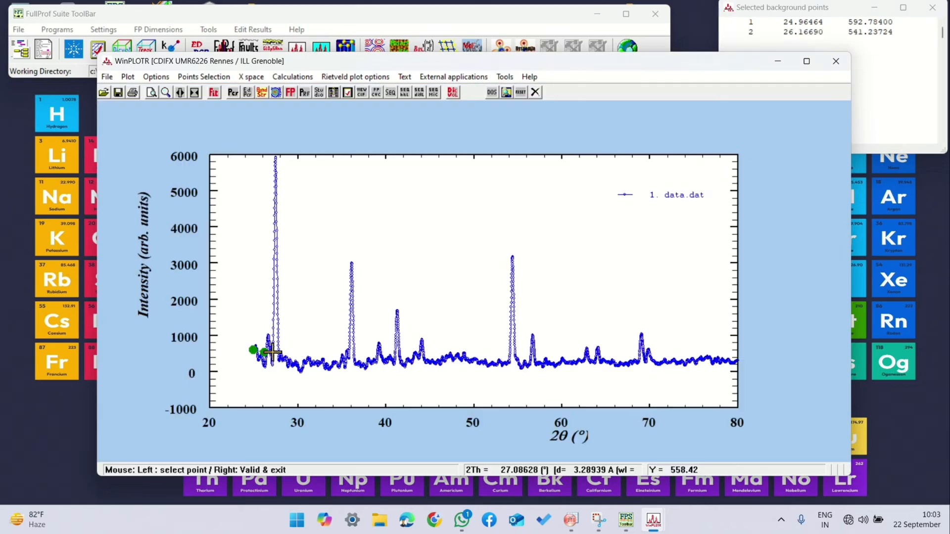
{"action": "left_click", "coordinate": [274, 354]}
{"action": "left_click", "coordinate": [280, 359]}
{"action": "left_click", "coordinate": [291, 364]}
{"action": "left_click", "coordinate": [302, 366]}
{"action": "left_click", "coordinate": [322, 361]}
{"action": "left_click", "coordinate": [347, 365]}
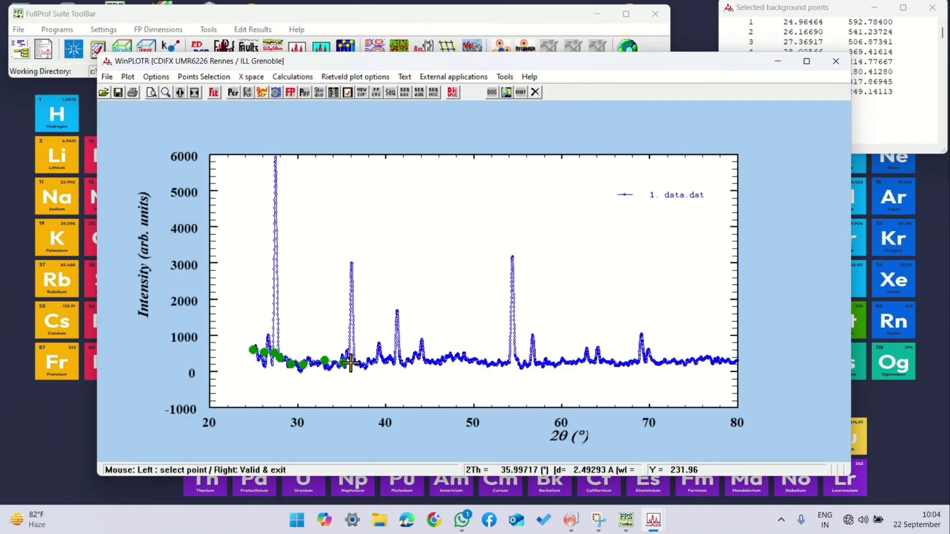
{"action": "left_click", "coordinate": [373, 362]}
{"action": "left_click", "coordinate": [387, 363]}
{"action": "left_click", "coordinate": [404, 359]}
{"action": "left_click", "coordinate": [418, 358]}
{"action": "left_click", "coordinate": [440, 361]}
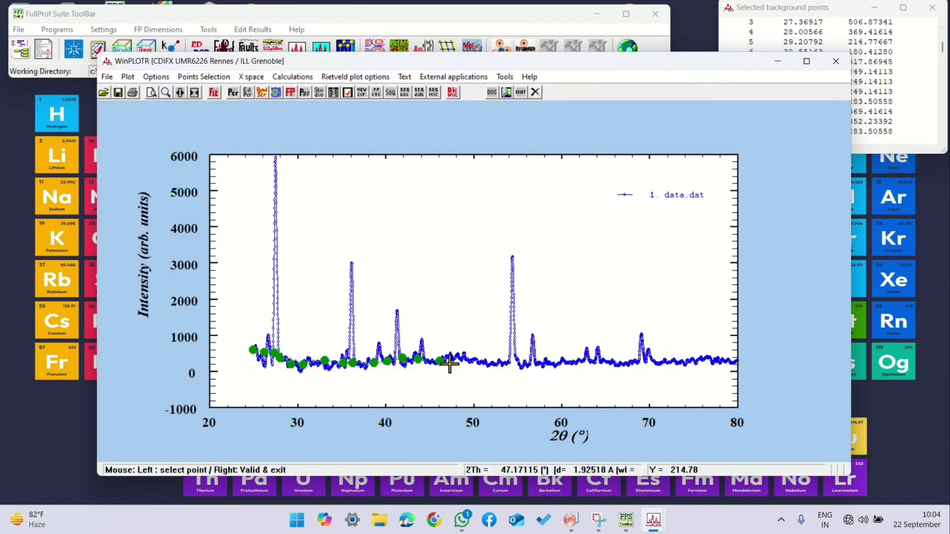
{"action": "left_click", "coordinate": [464, 363]}
{"action": "left_click", "coordinate": [500, 361]}
{"action": "left_click", "coordinate": [514, 363]}
{"action": "left_click", "coordinate": [532, 367]}
{"action": "left_click", "coordinate": [568, 364]}
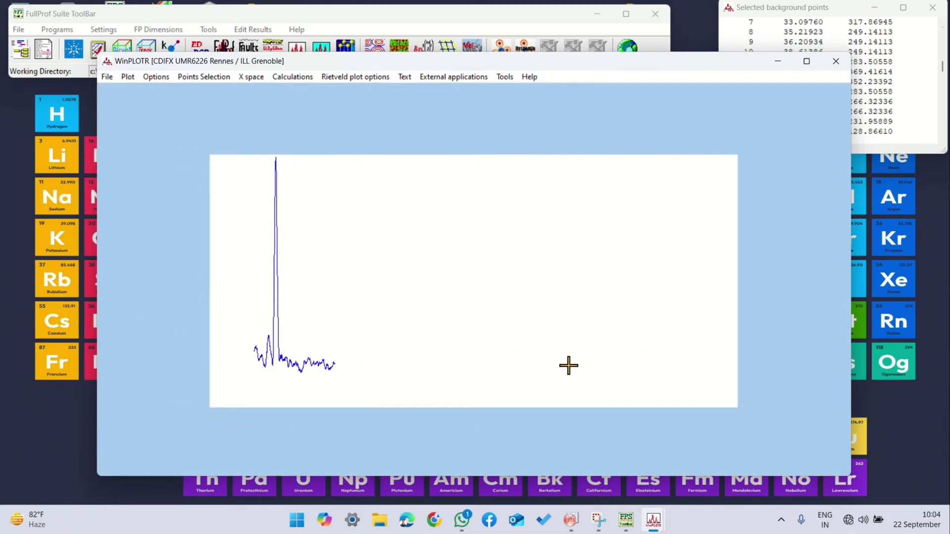
{"action": "left_click", "coordinate": [590, 361]}
{"action": "left_click", "coordinate": [607, 364]}
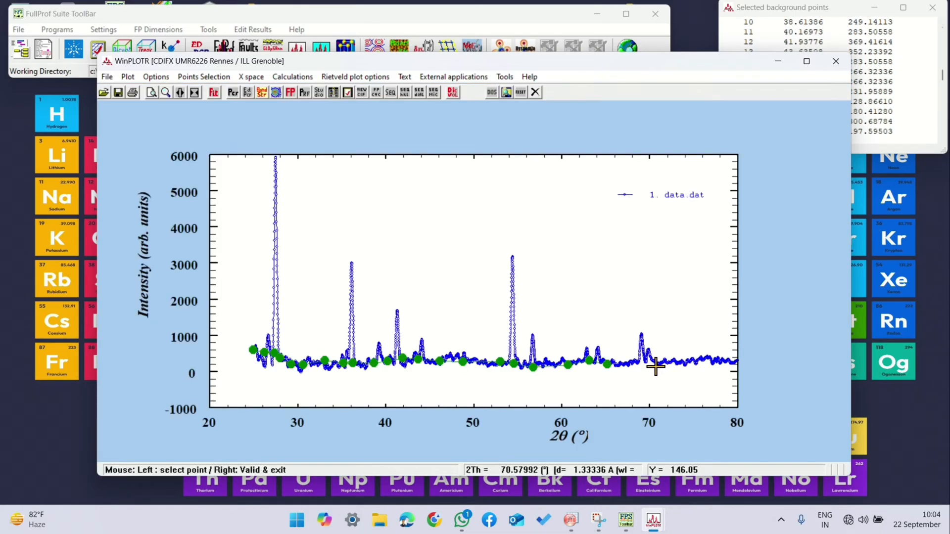
{"action": "left_click", "coordinate": [642, 361]}
{"action": "left_click", "coordinate": [653, 363]}
{"action": "left_click", "coordinate": [674, 360]}
{"action": "left_click", "coordinate": [695, 362]}
{"action": "left_click", "coordinate": [718, 360]}
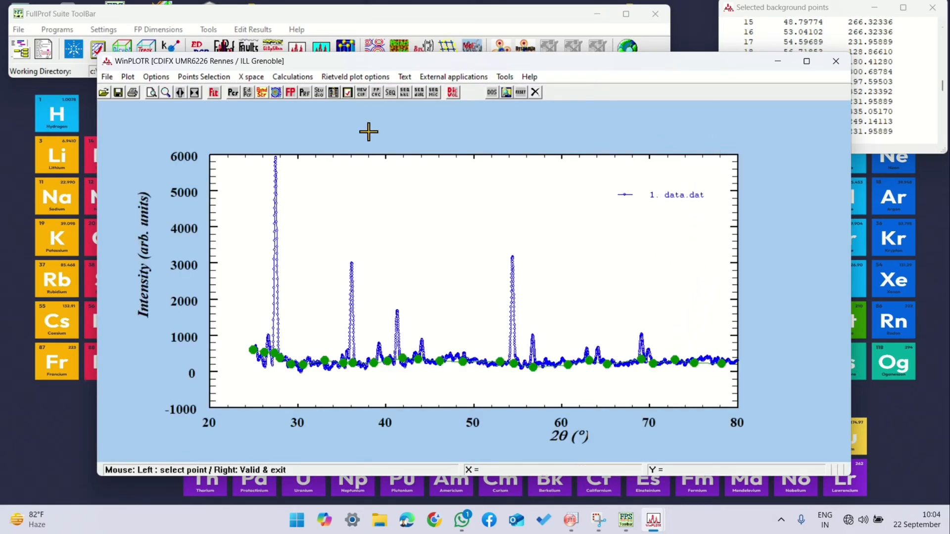
Step: Save the selected background points as background file BGR in the desktop's Ritwielt Refinement folder, declining to edit the file
{"action": "left_click", "coordinate": [204, 77]}
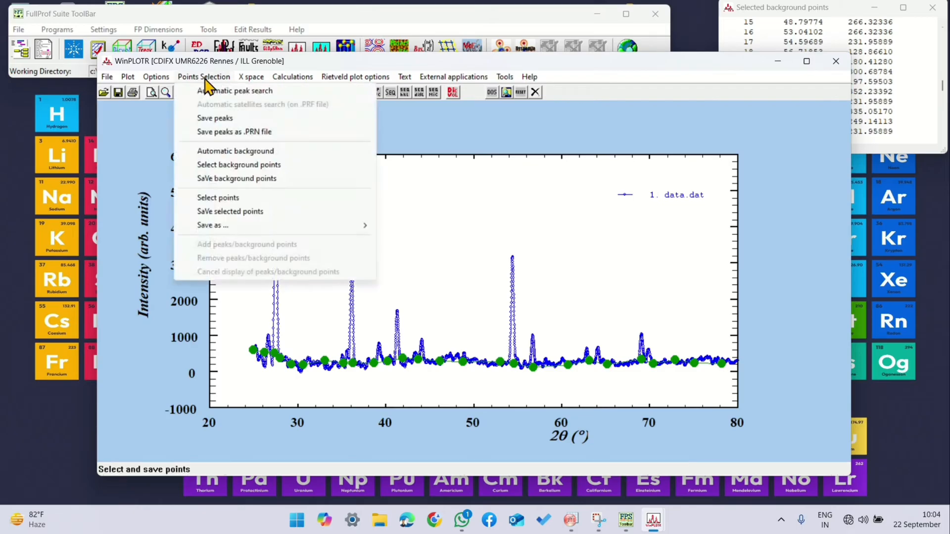
{"action": "left_click", "coordinate": [216, 179]}
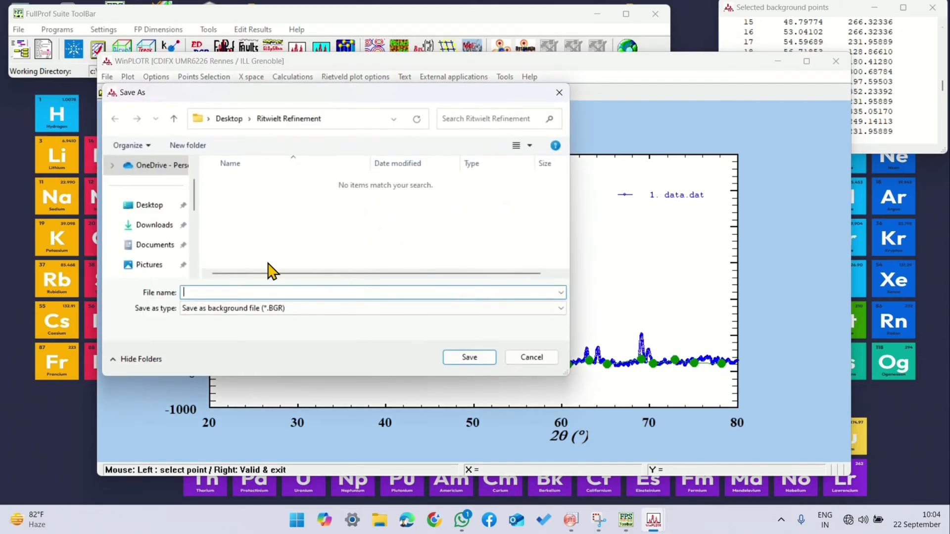
{"action": "left_click", "coordinate": [157, 207]}
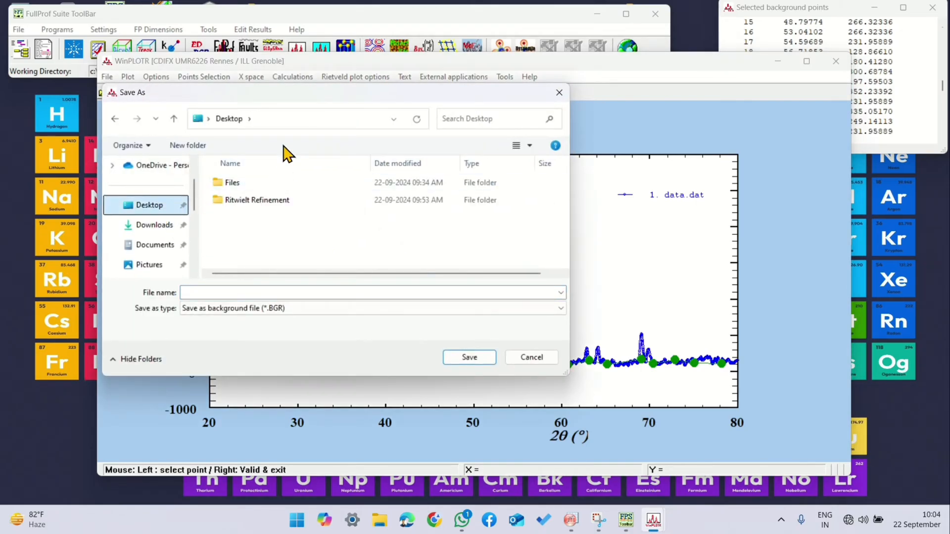
{"action": "double_click", "coordinate": [282, 200]}
{"action": "left_click", "coordinate": [216, 291]}
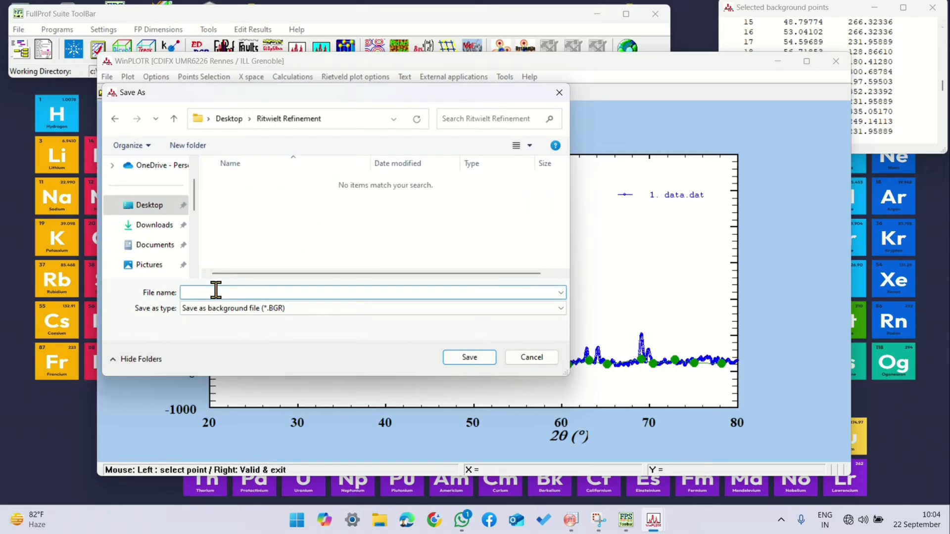
{"action": "type", "text": "BGR"}
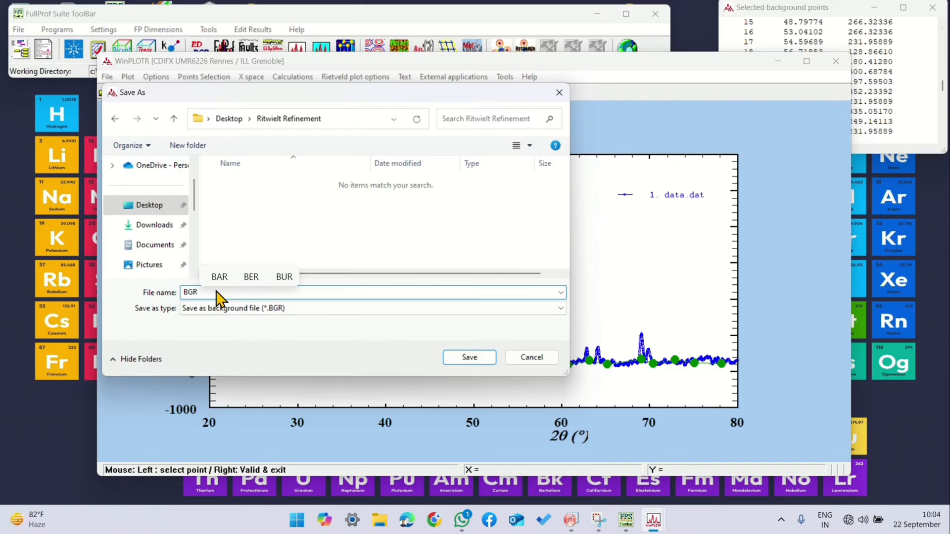
{"action": "left_click", "coordinate": [470, 358]}
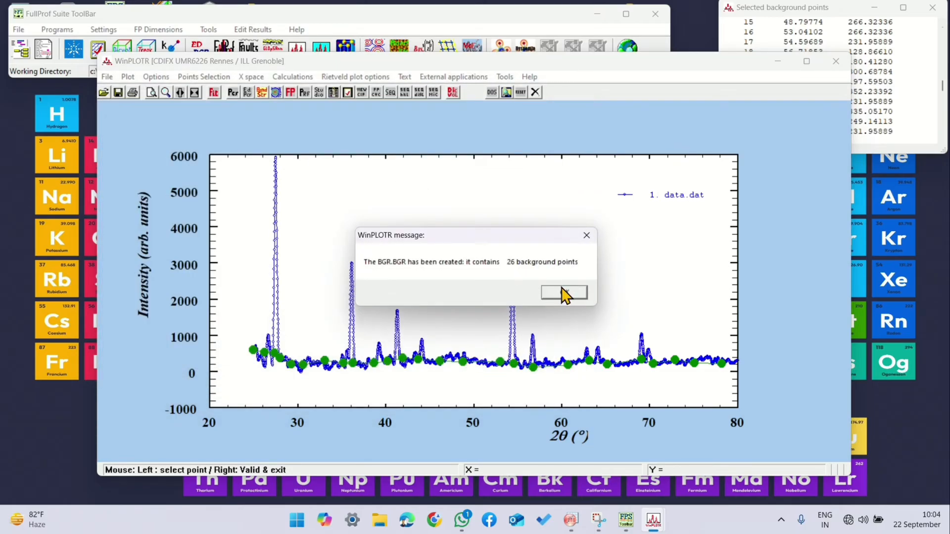
{"action": "left_click", "coordinate": [564, 297]}
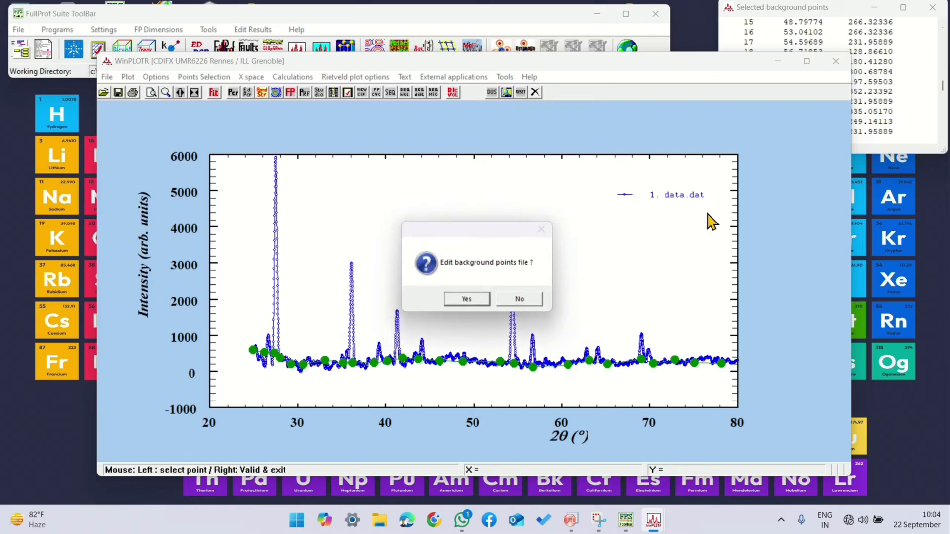
{"action": "left_click", "coordinate": [525, 296]}
Step: Close WinPLOTR, minimise the FullProf Suite toolbar and check the Ritwielt Refinement folder for the saved BGR file
{"action": "left_click", "coordinate": [835, 61]}
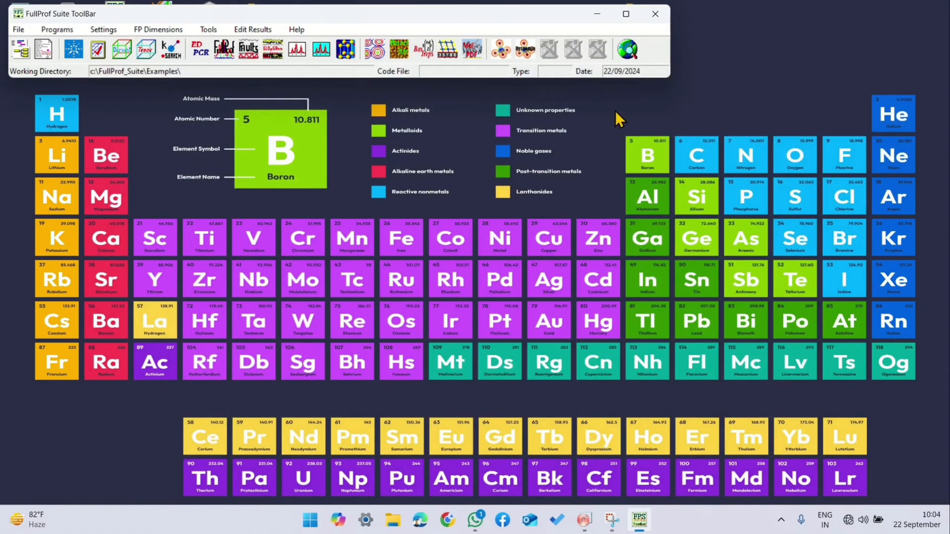
{"action": "left_click", "coordinate": [596, 14]}
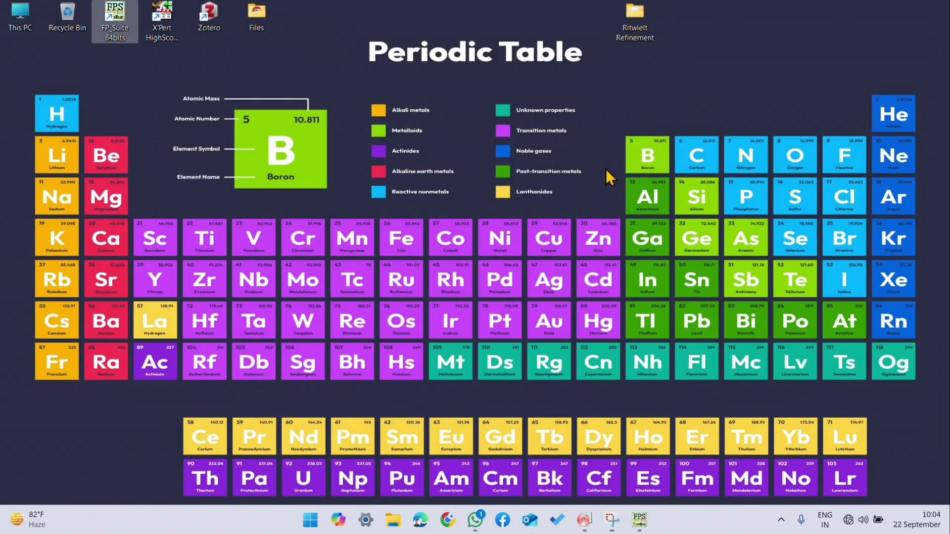
{"action": "double_click", "coordinate": [638, 33]}
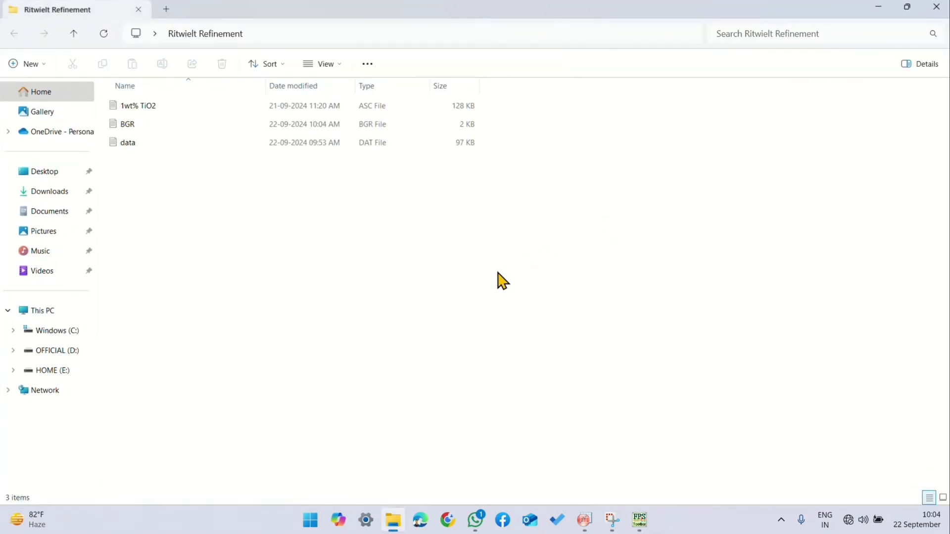
{"action": "left_click", "coordinate": [212, 125]}
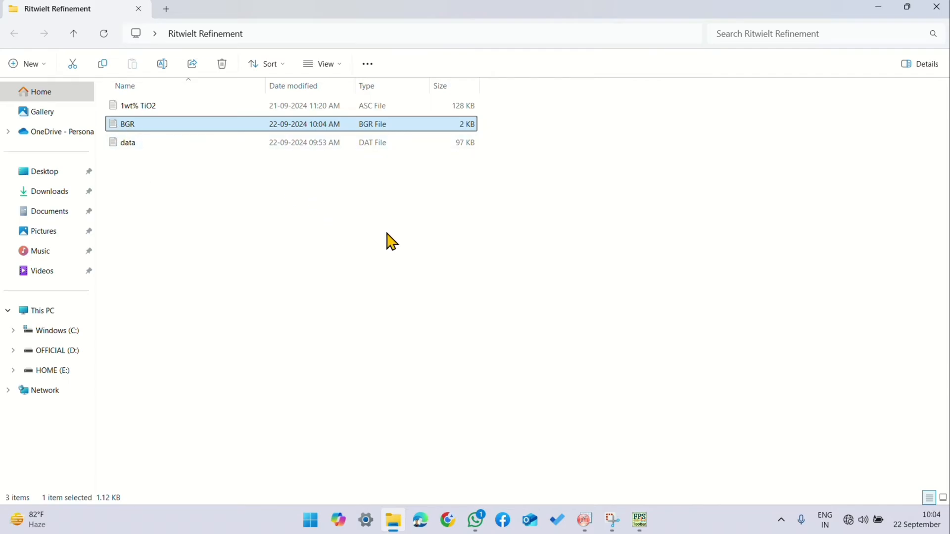
{"action": "left_click", "coordinate": [378, 169]}
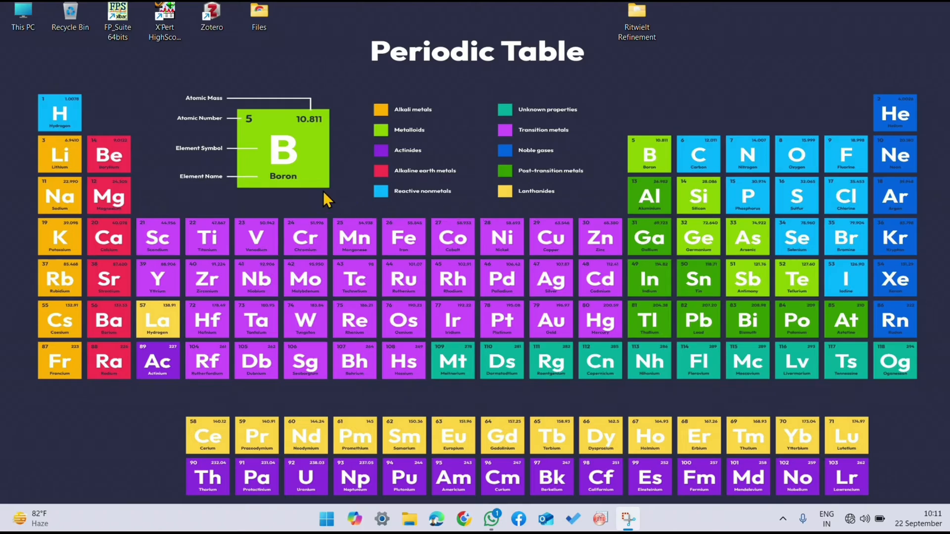
Step: Start X'Pert HighScore Plus and open the 1wt% TiO2 data file from the desktop's Ritwielt Refinement folder
{"action": "double_click", "coordinate": [165, 17]}
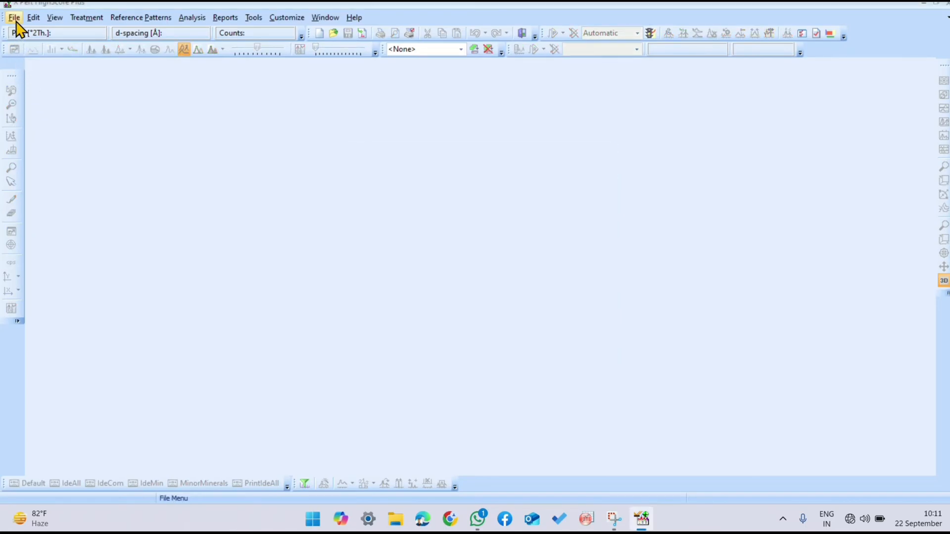
{"action": "left_click", "coordinate": [15, 19]}
{"action": "left_click", "coordinate": [47, 48]}
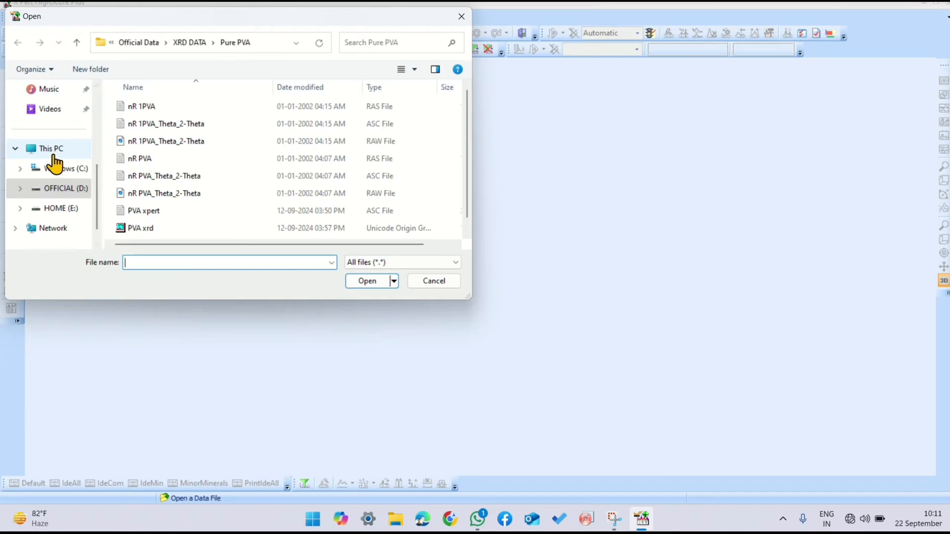
{"action": "scroll", "coordinate": [55, 163], "scroll_direction": "up", "scroll_amount": 5}
{"action": "left_click", "coordinate": [50, 172]}
{"action": "double_click", "coordinate": [159, 128]}
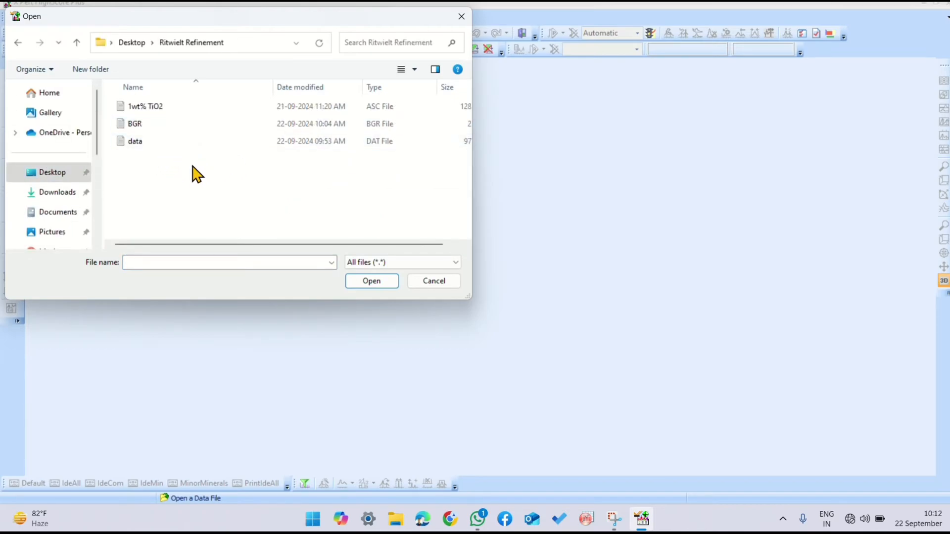
{"action": "left_click", "coordinate": [207, 105]}
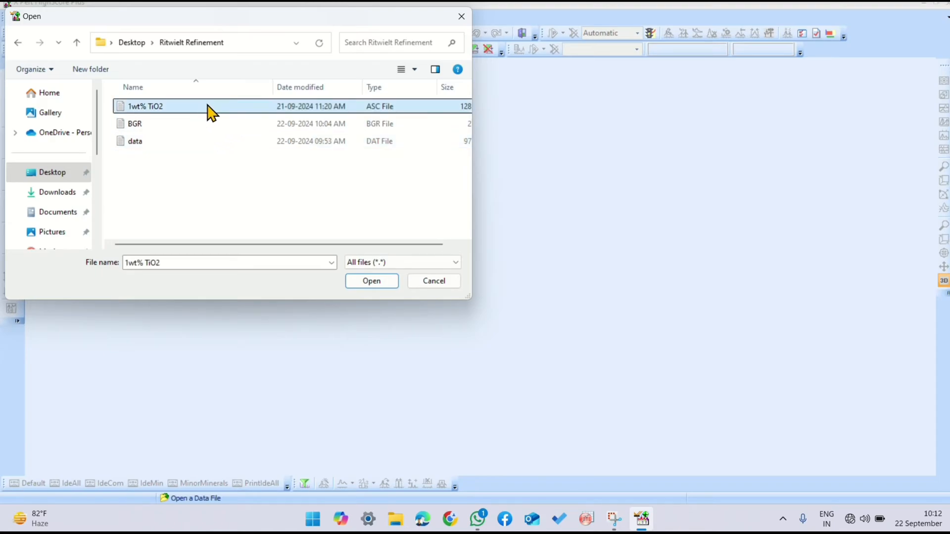
{"action": "left_click", "coordinate": [371, 281]}
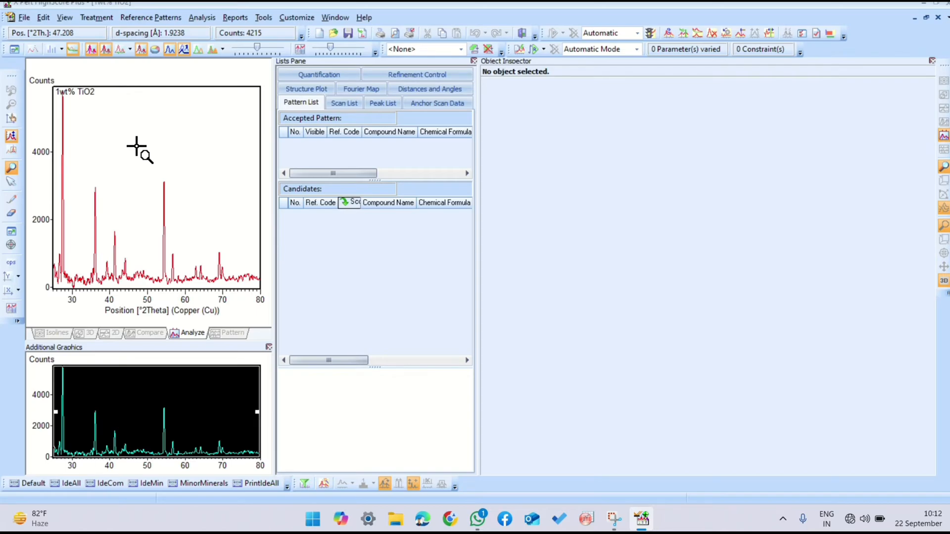
Step: Determine the scan's background with the automatic method, subtract it and accept the result
{"action": "left_click", "coordinate": [89, 20]}
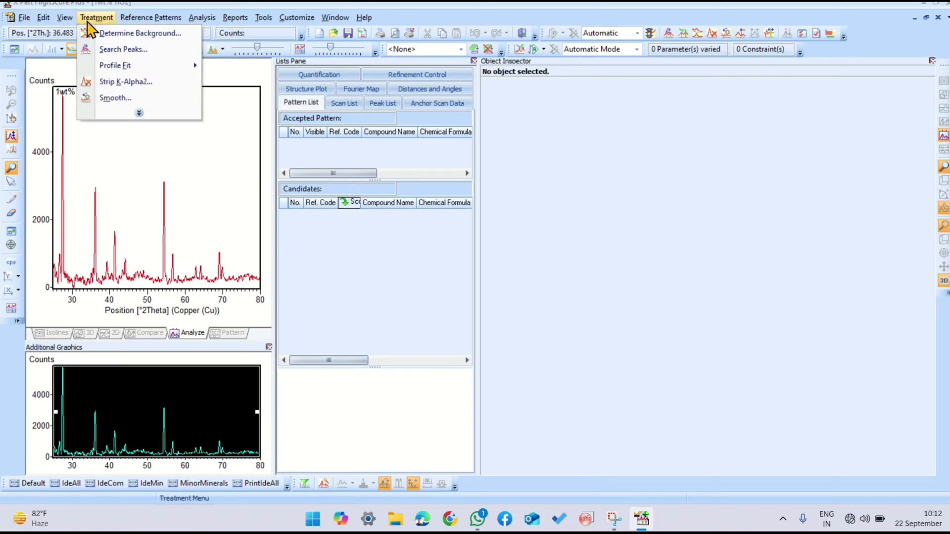
{"action": "left_click", "coordinate": [106, 33]}
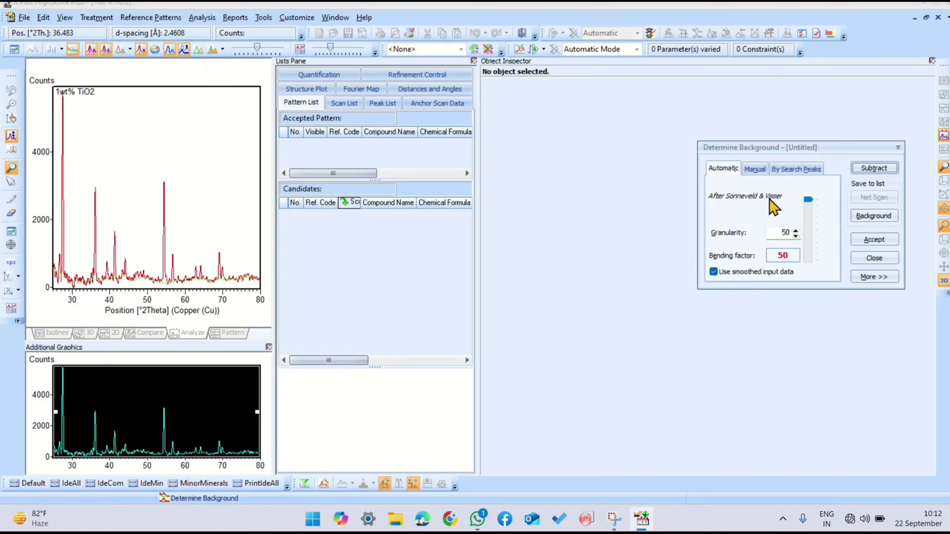
{"action": "left_click", "coordinate": [871, 171]}
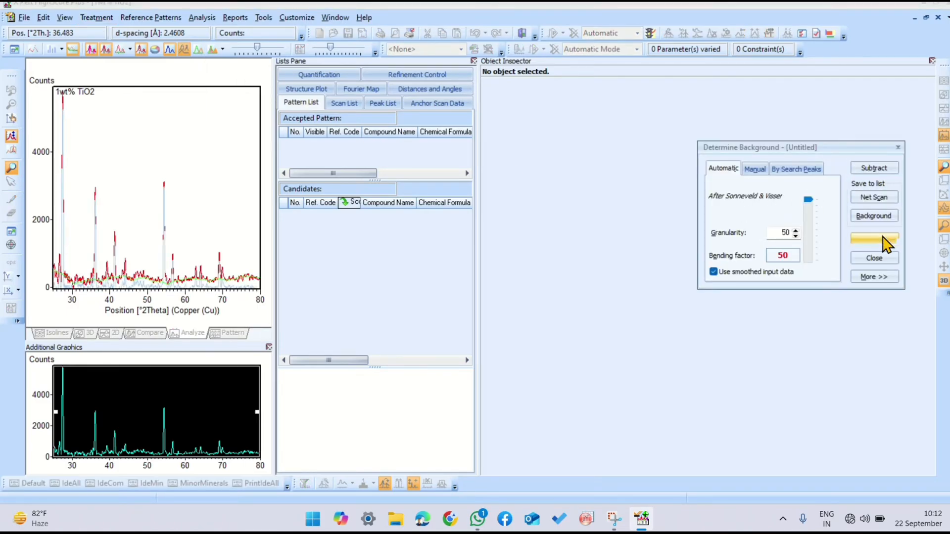
{"action": "left_click", "coordinate": [884, 240]}
Step: Smooth the scan with a quintic polynomial and a convolution range of 25 datapoints, replacing the existing scan
{"action": "left_click", "coordinate": [98, 19]}
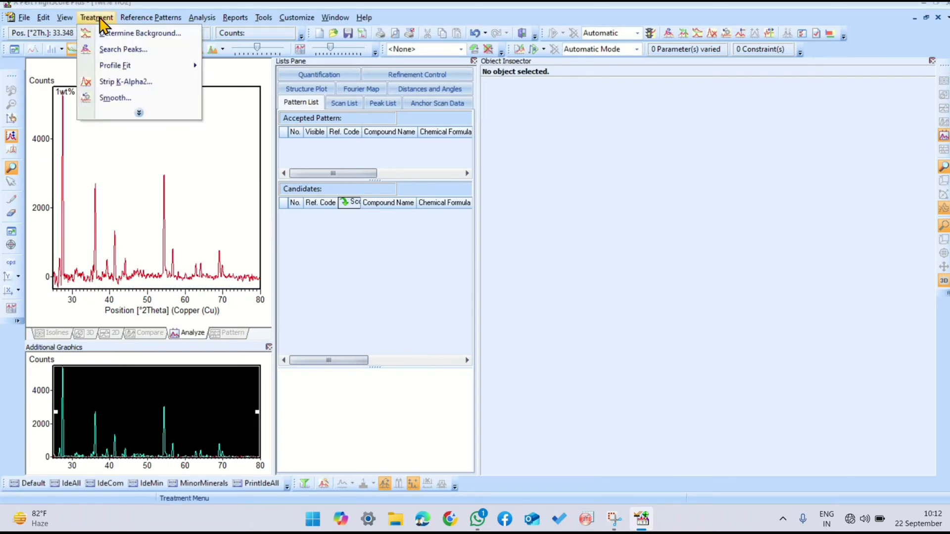
{"action": "left_click", "coordinate": [139, 113]}
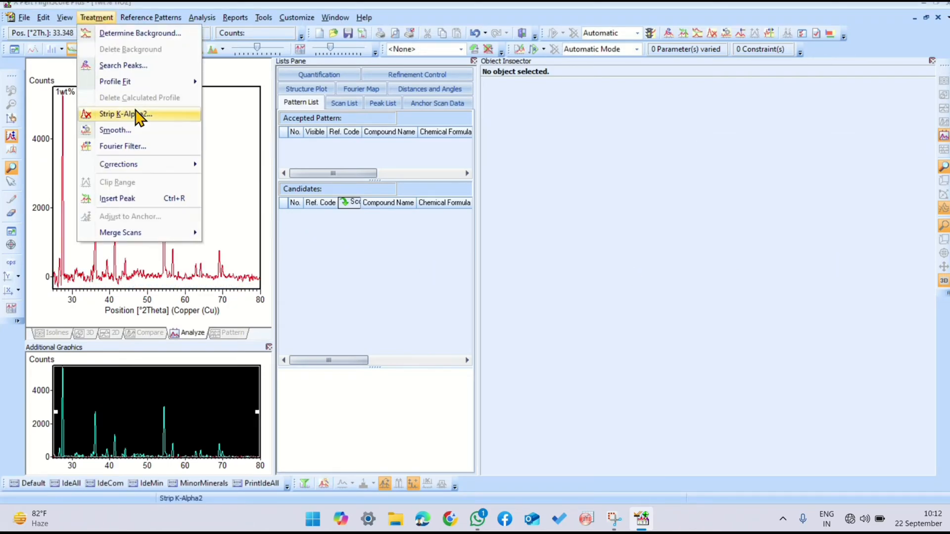
{"action": "left_click", "coordinate": [127, 132]}
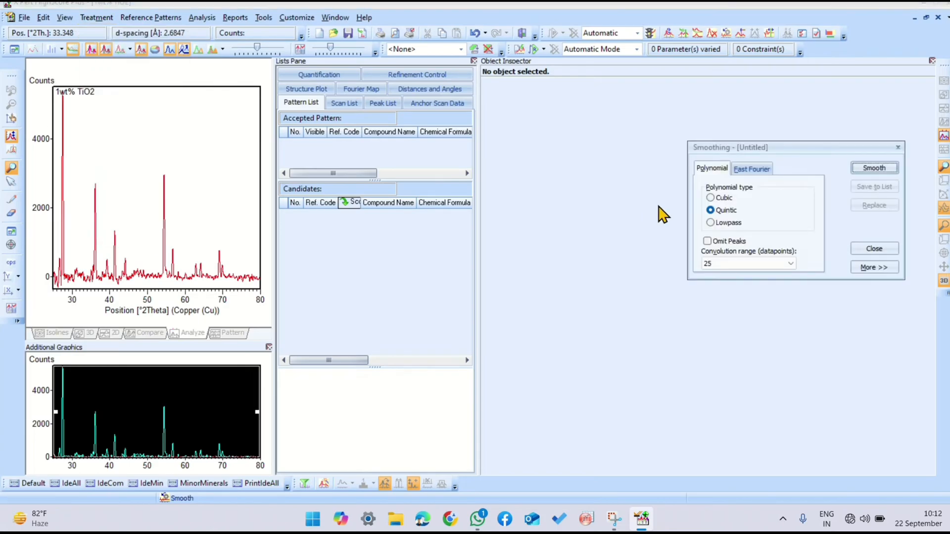
{"action": "left_click", "coordinate": [868, 169]}
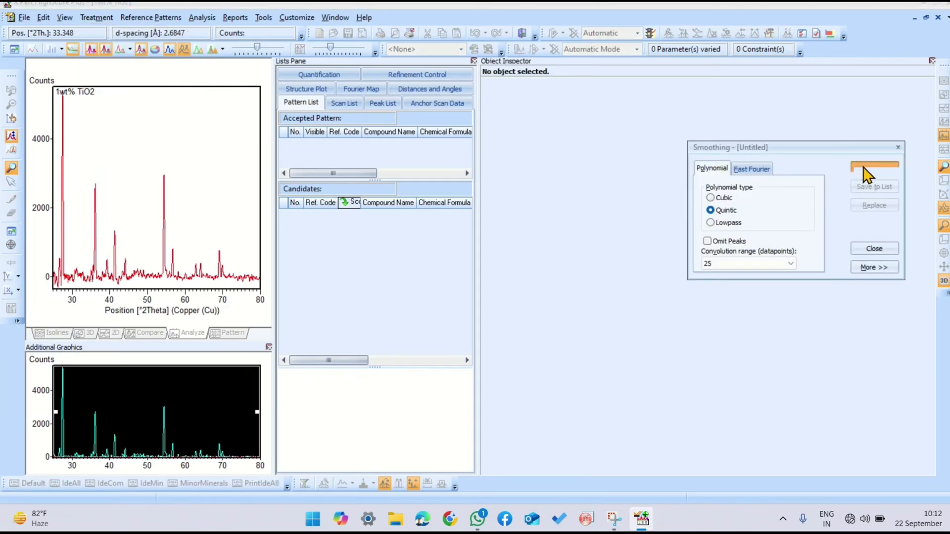
{"action": "left_click", "coordinate": [874, 205]}
{"action": "left_click", "coordinate": [882, 249]}
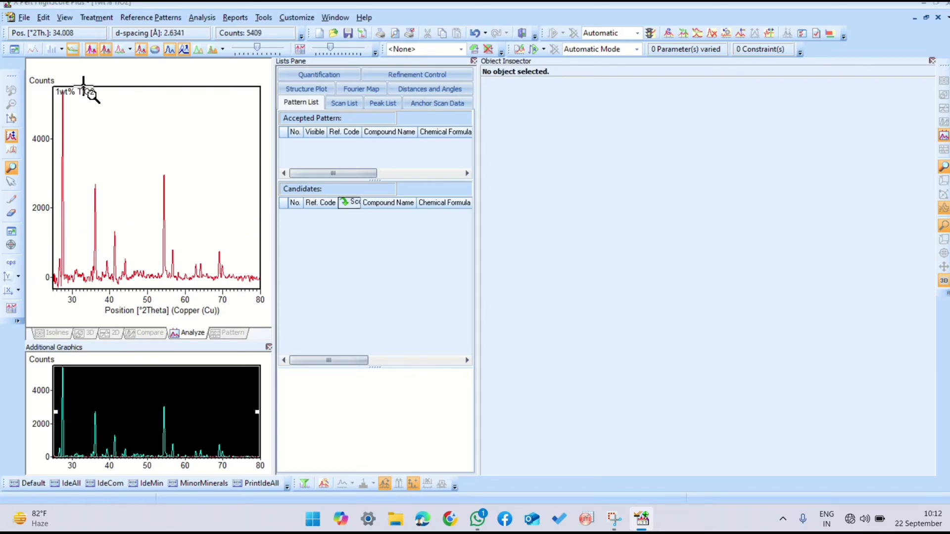
Step: Strip K-Alpha2 from the scan using the Rachinger method with a 0.5 intensity ratio, replacing the existing scan
{"action": "left_click", "coordinate": [96, 18]}
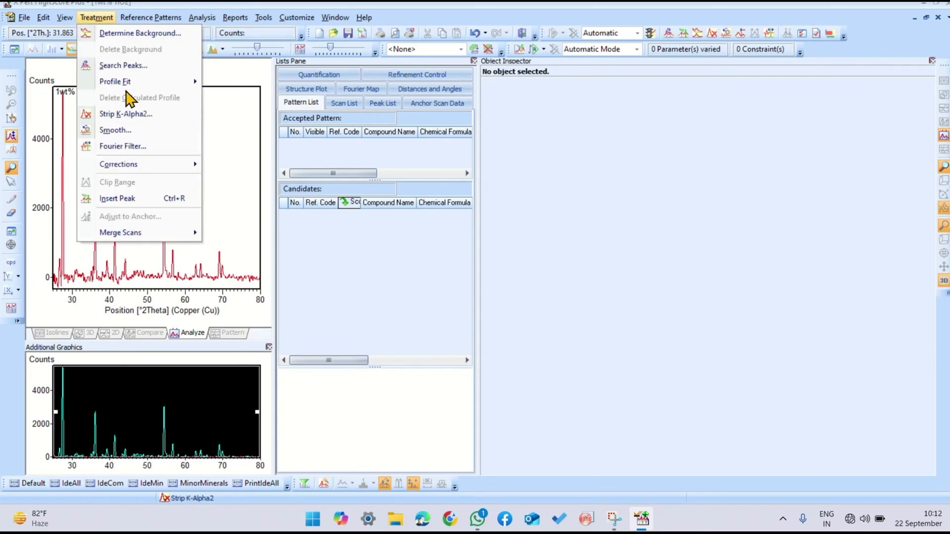
{"action": "left_click", "coordinate": [145, 115]}
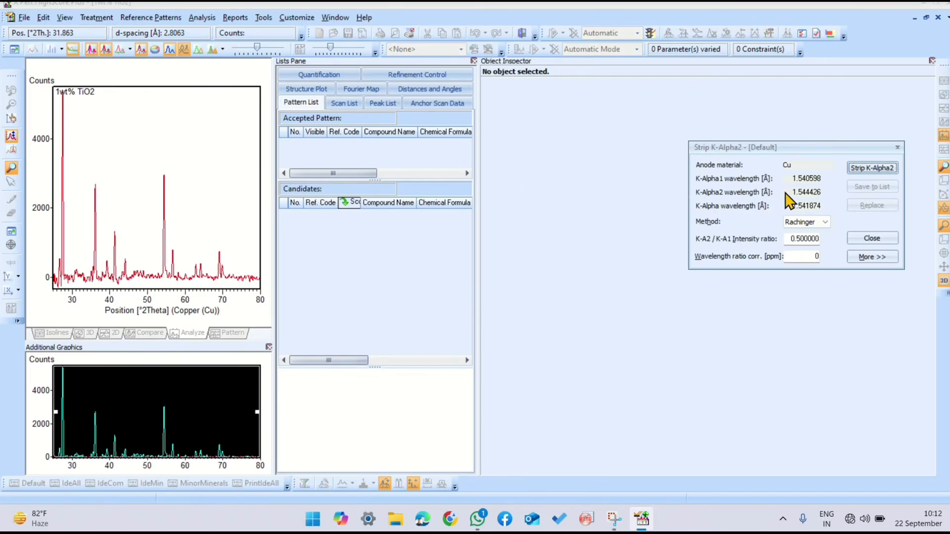
{"action": "left_click", "coordinate": [865, 169]}
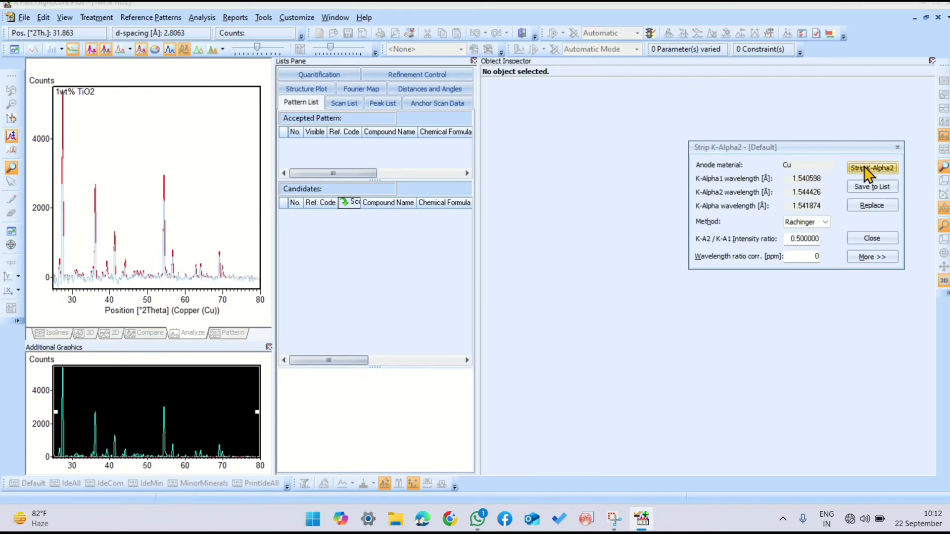
{"action": "left_click", "coordinate": [872, 205]}
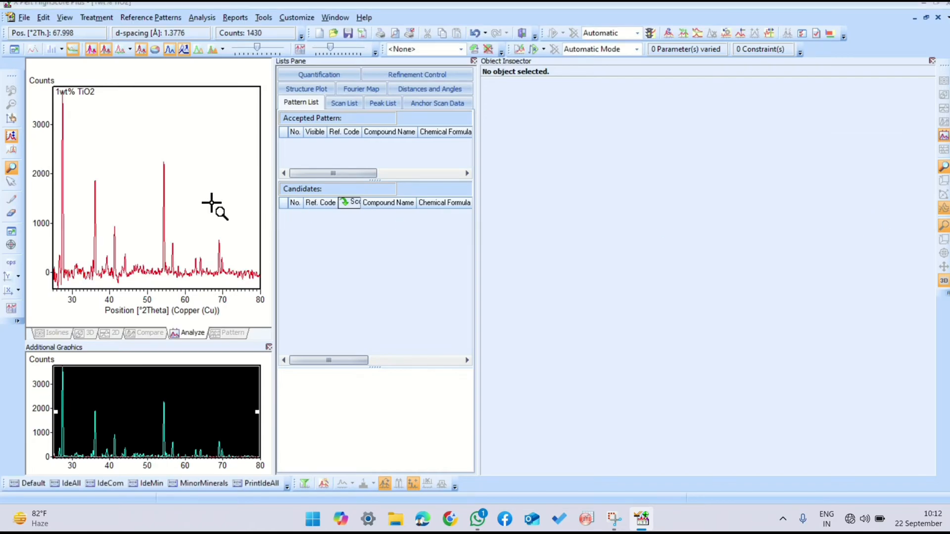
Step: Search for peaks with a minimum significance of 50 and the top of smoothed peak method, and accept them
{"action": "left_click", "coordinate": [94, 18]}
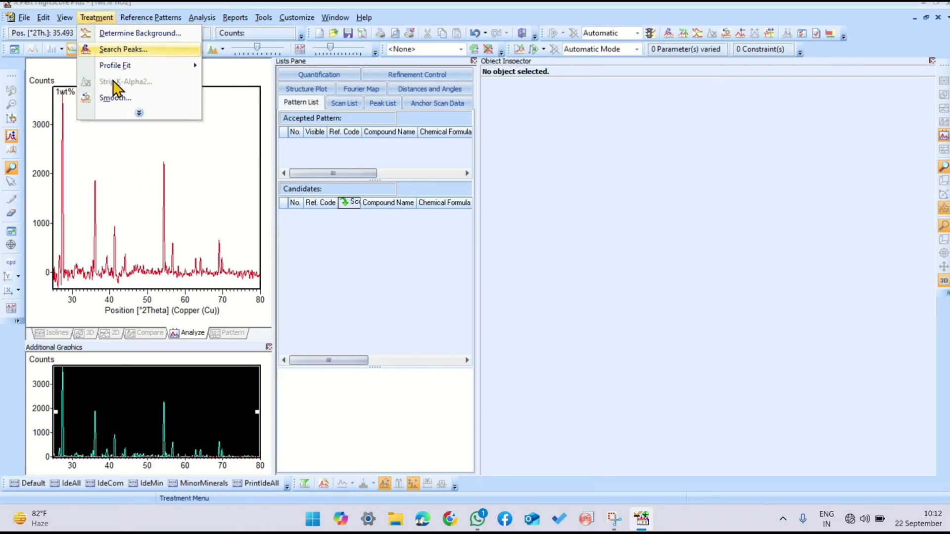
{"action": "left_click", "coordinate": [131, 114]}
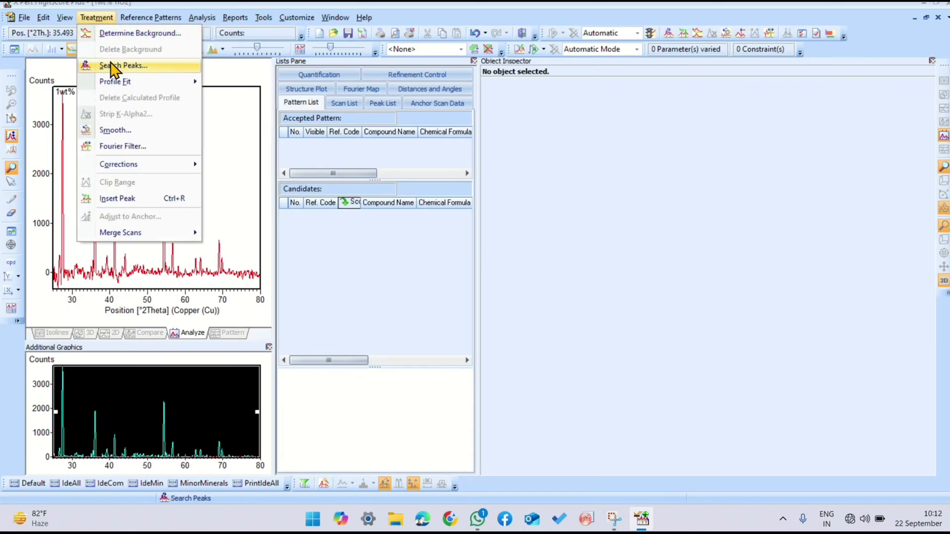
{"action": "left_click", "coordinate": [113, 66]}
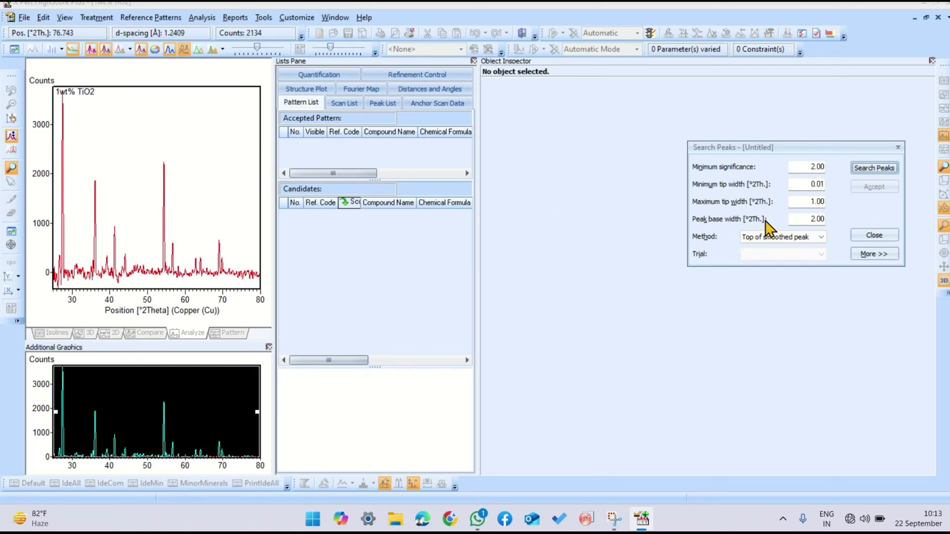
{"action": "left_click", "coordinate": [807, 168]}
{"action": "key", "text": "Right"}
{"action": "left_click", "coordinate": [871, 170]}
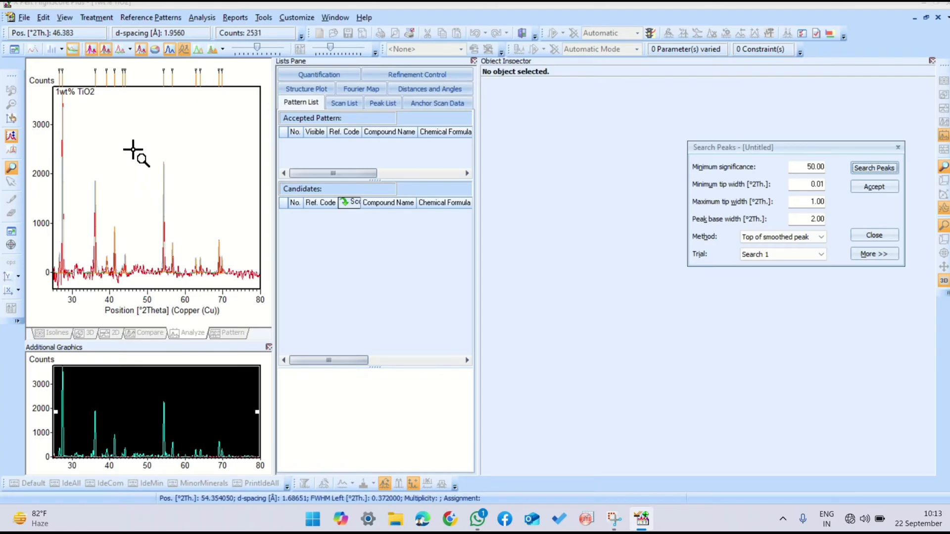
{"action": "left_click", "coordinate": [874, 186]}
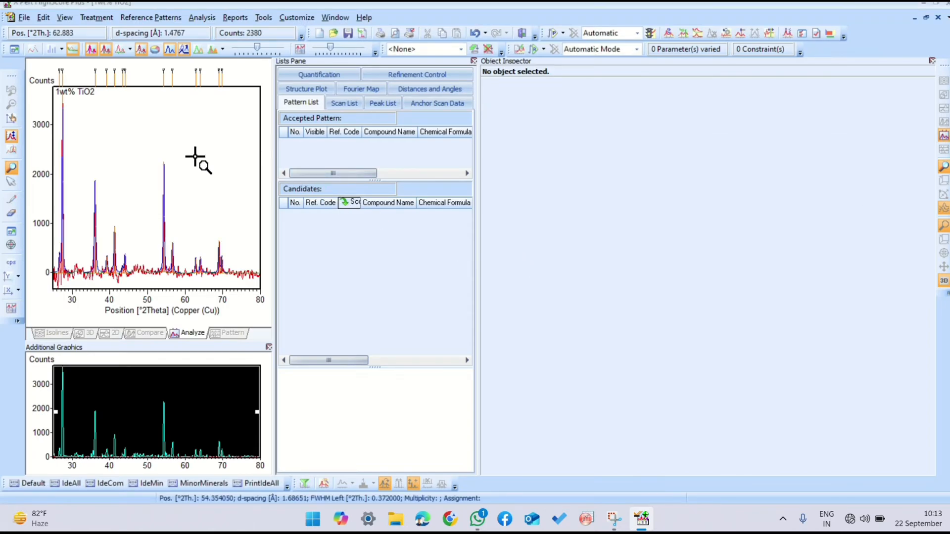
{"action": "right_click", "coordinate": [137, 133]}
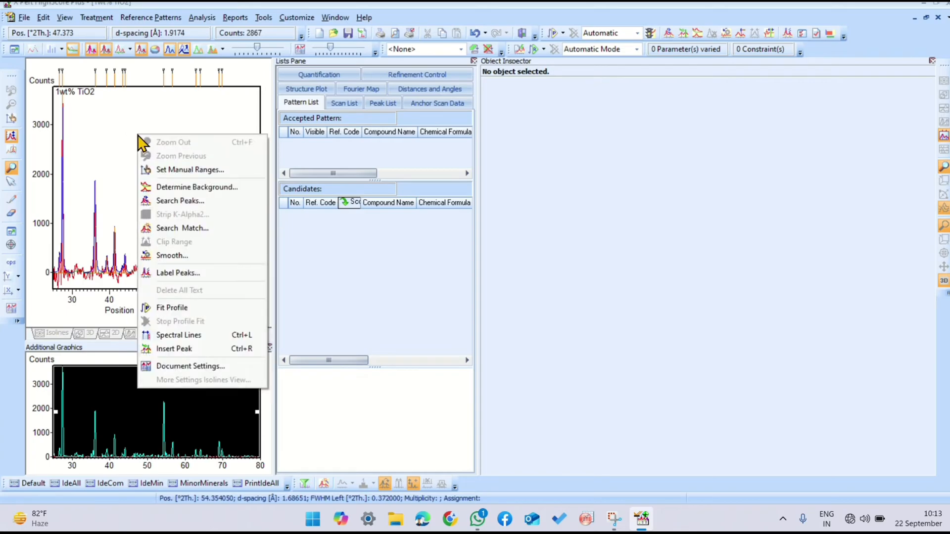
{"action": "left_click", "coordinate": [166, 349]}
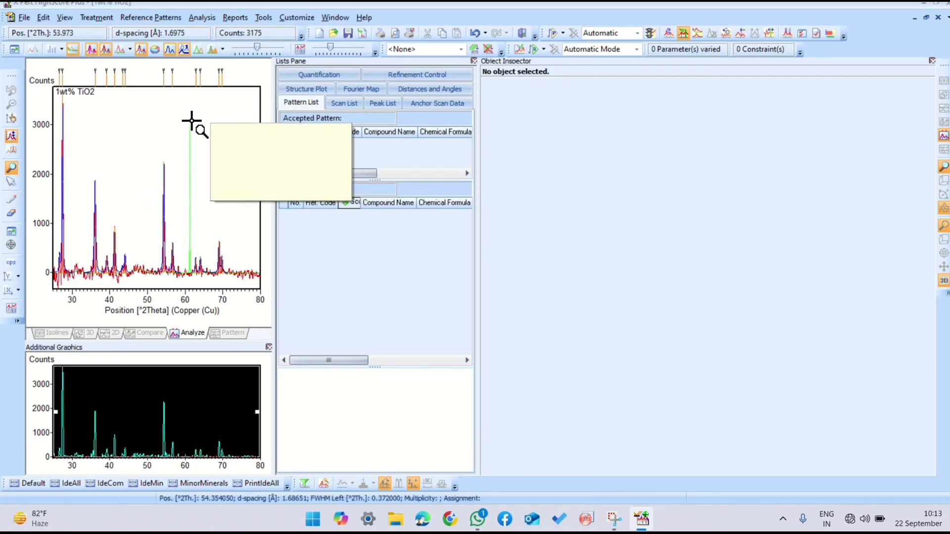
{"action": "right_click", "coordinate": [146, 111]}
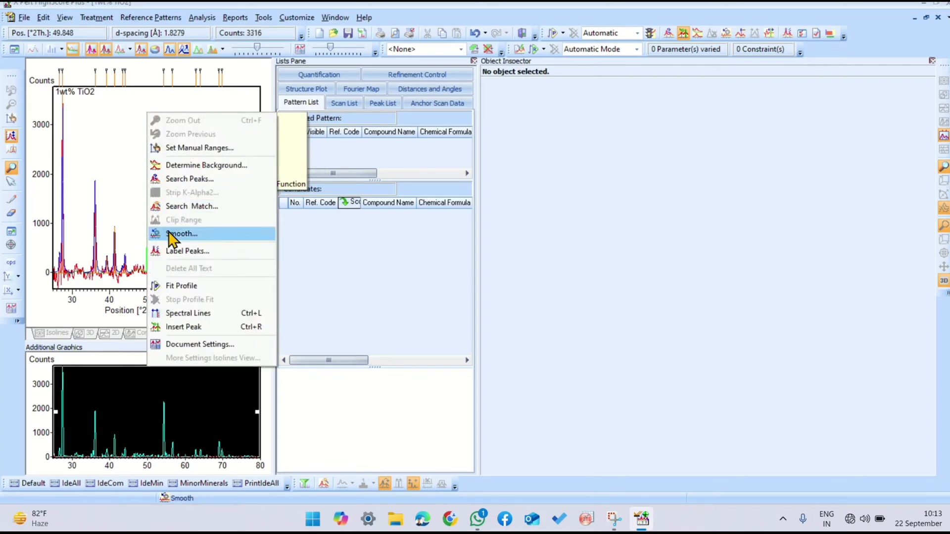
{"action": "left_click", "coordinate": [181, 325]}
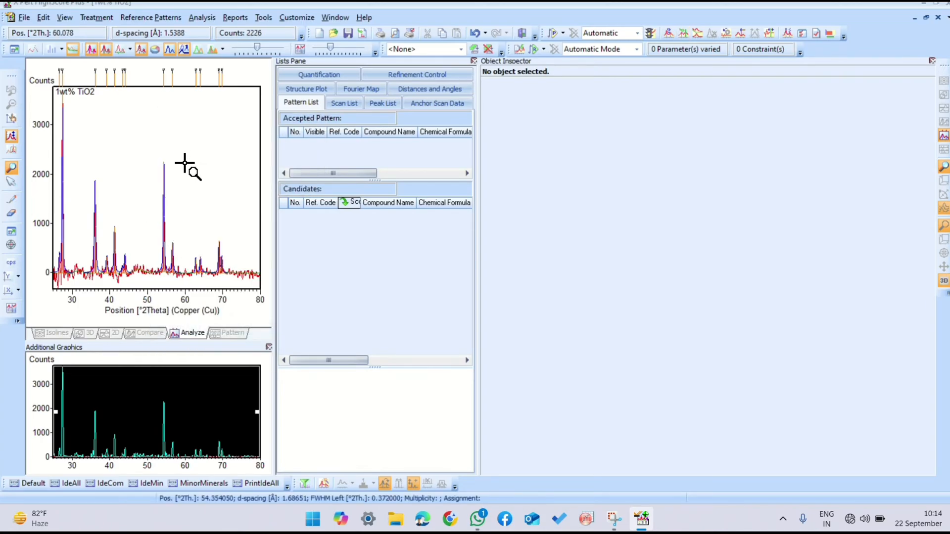
Step: Run Search & Match with no restrictions, peak and profile data, single-phase scoring and automatic identification, and accept the result
{"action": "left_click", "coordinate": [197, 19]}
{"action": "mouse_move", "coordinate": [235, 34]}
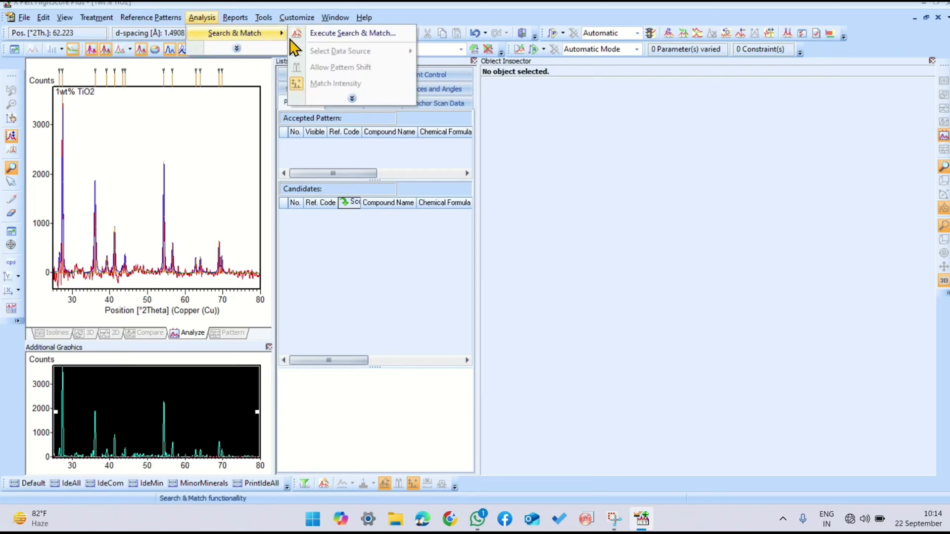
{"action": "left_click", "coordinate": [320, 38]}
{"action": "left_click", "coordinate": [679, 168]}
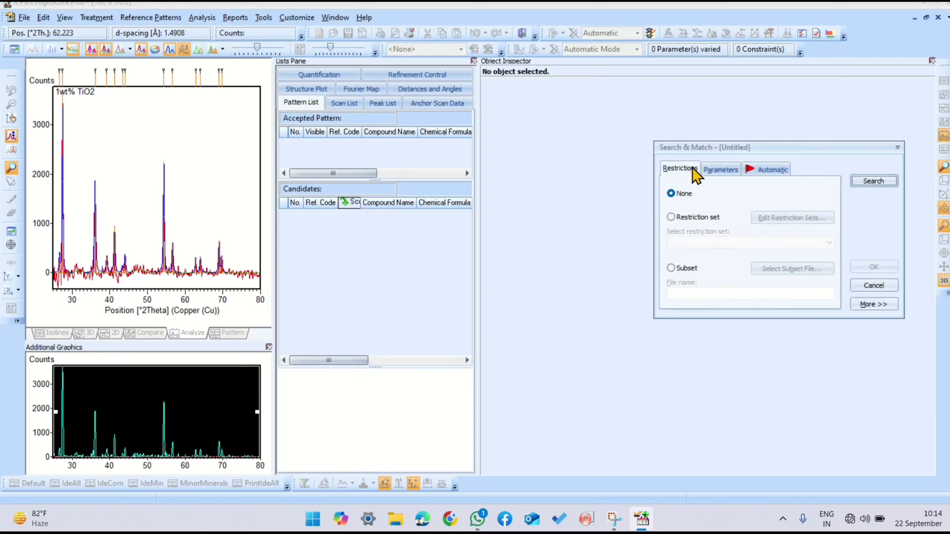
{"action": "left_click", "coordinate": [695, 217]}
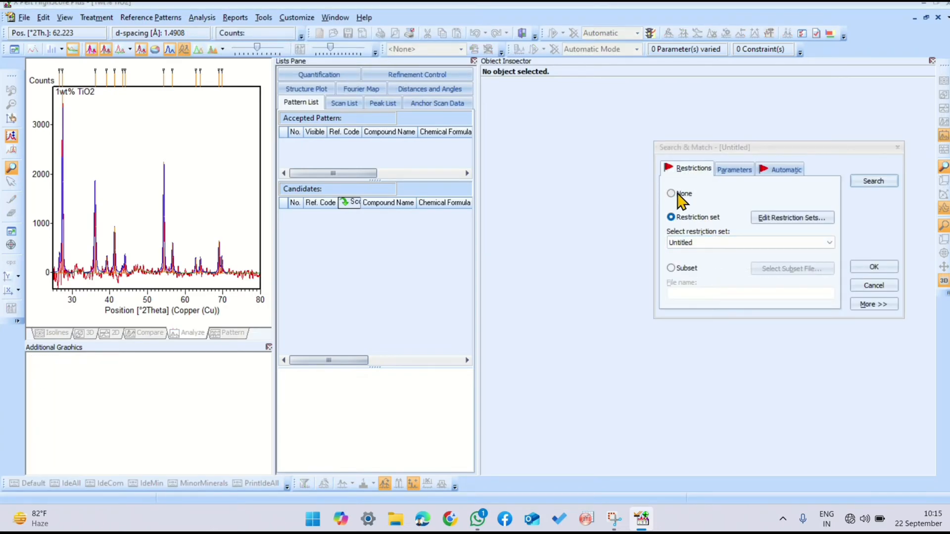
{"action": "left_click", "coordinate": [678, 194]}
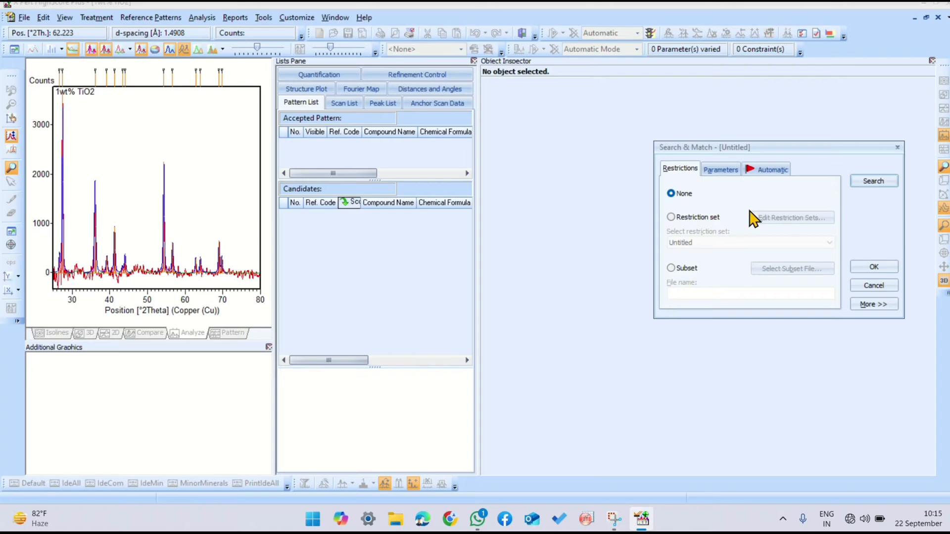
{"action": "left_click", "coordinate": [721, 169]}
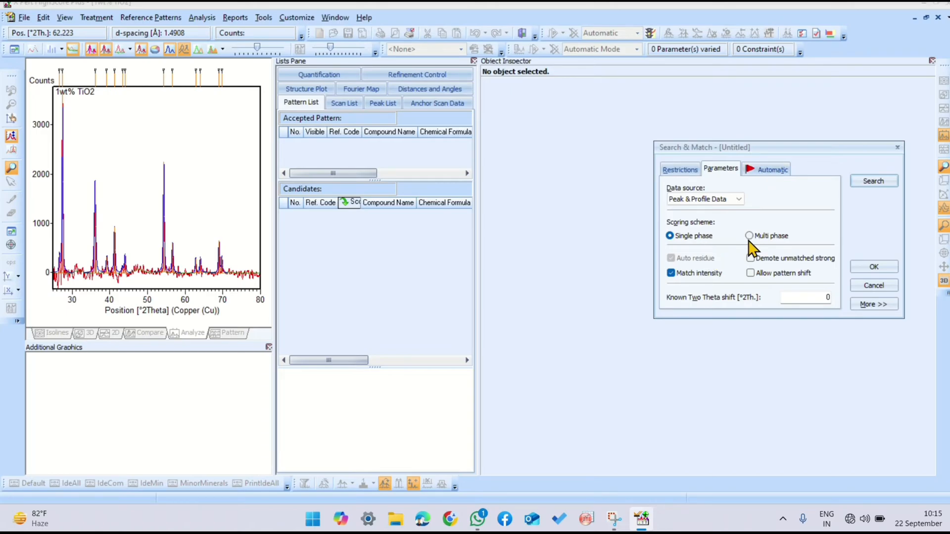
{"action": "left_click", "coordinate": [766, 170]}
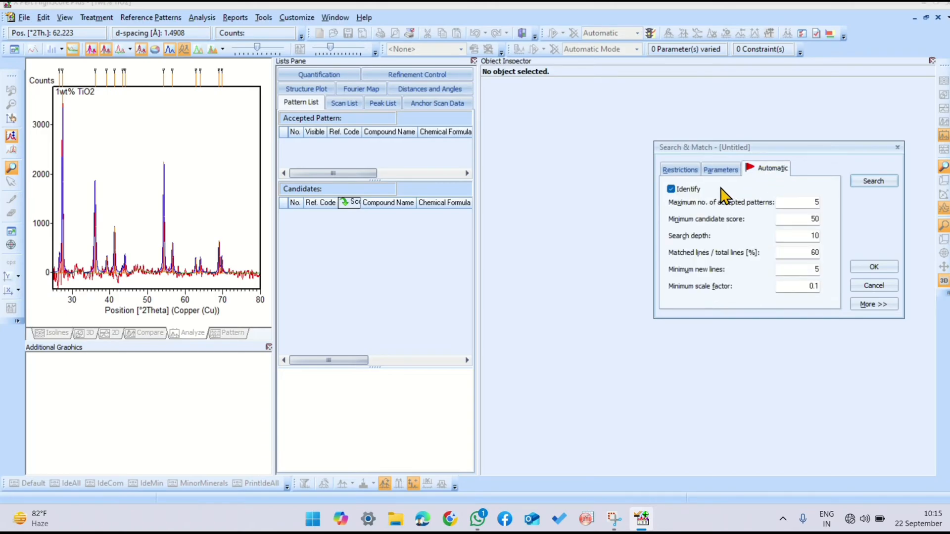
{"action": "left_click", "coordinate": [681, 170]}
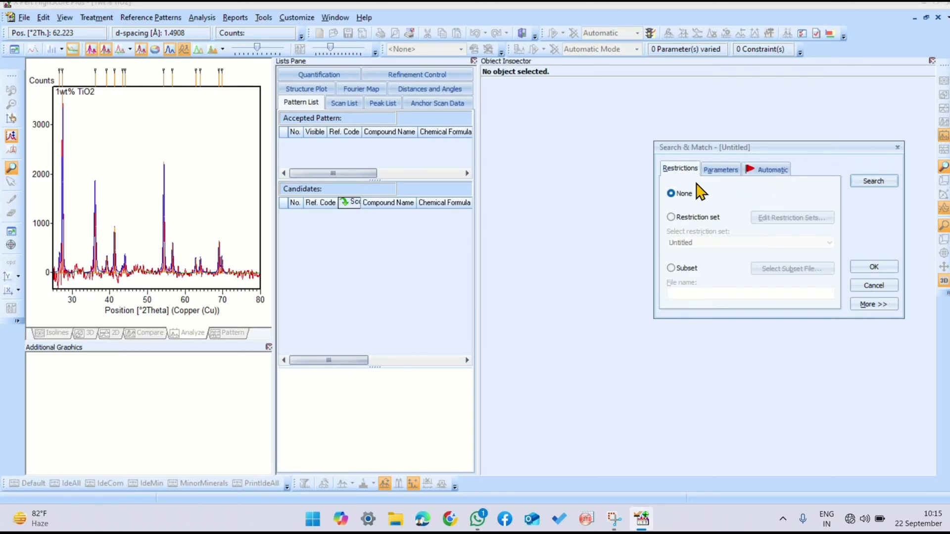
{"action": "left_click", "coordinate": [863, 185]}
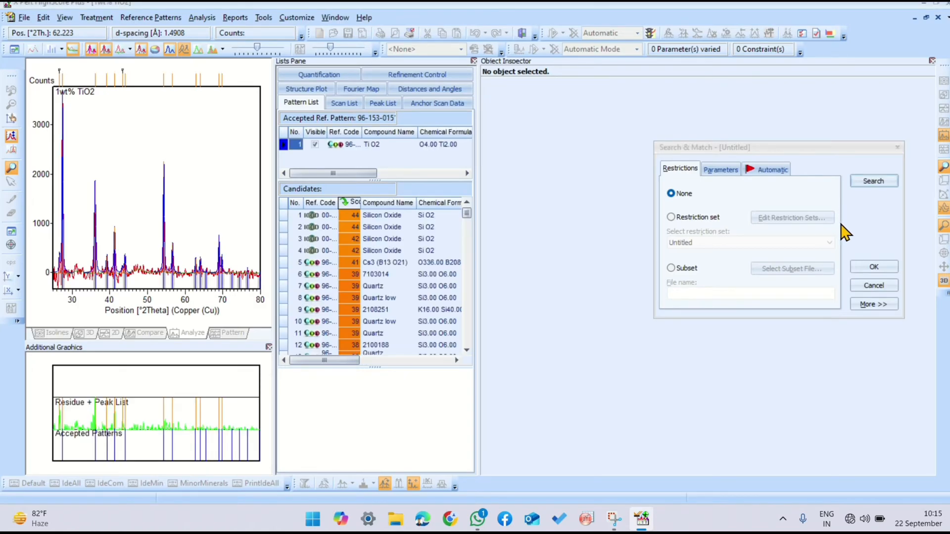
{"action": "left_click", "coordinate": [871, 267]}
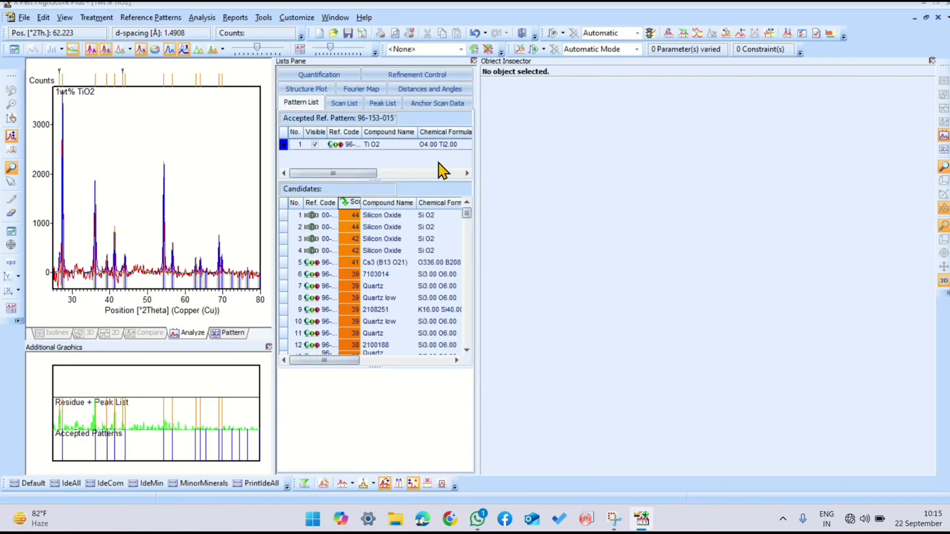
Step: Restore the default pane layout and enlarge the preview graph of the accepted TiO2 pattern
{"action": "left_click", "coordinate": [65, 18]}
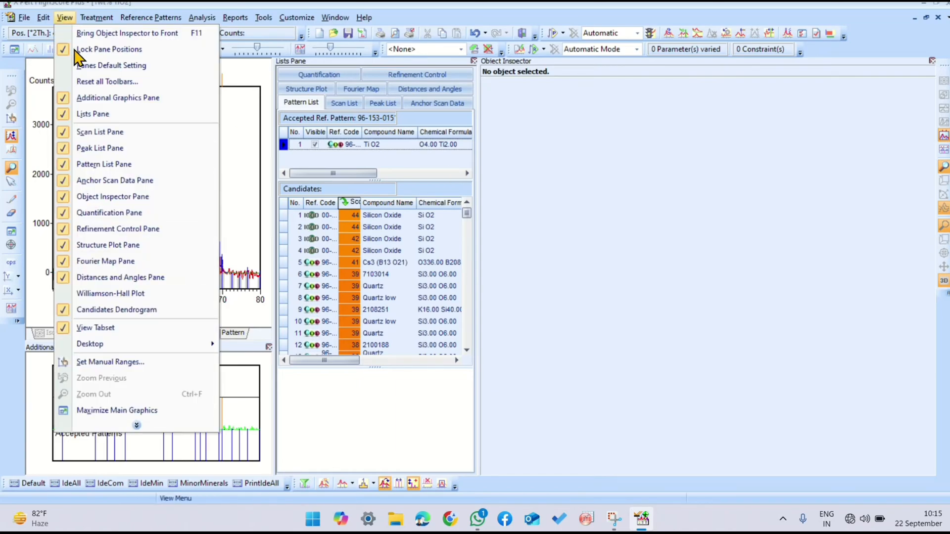
{"action": "left_click", "coordinate": [78, 68]}
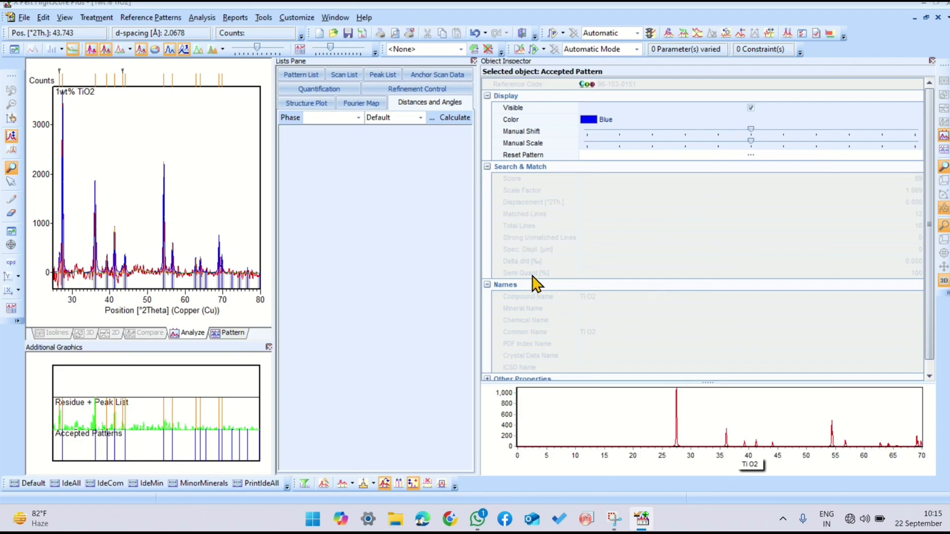
{"action": "left_click", "coordinate": [710, 380]}
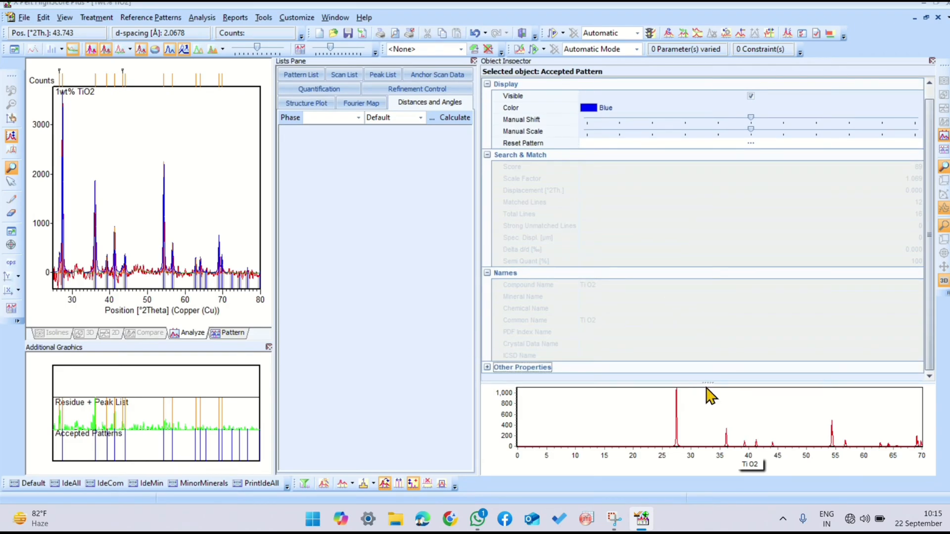
{"action": "left_click_drag", "start_coordinate": [707, 382], "coordinate": [708, 316]}
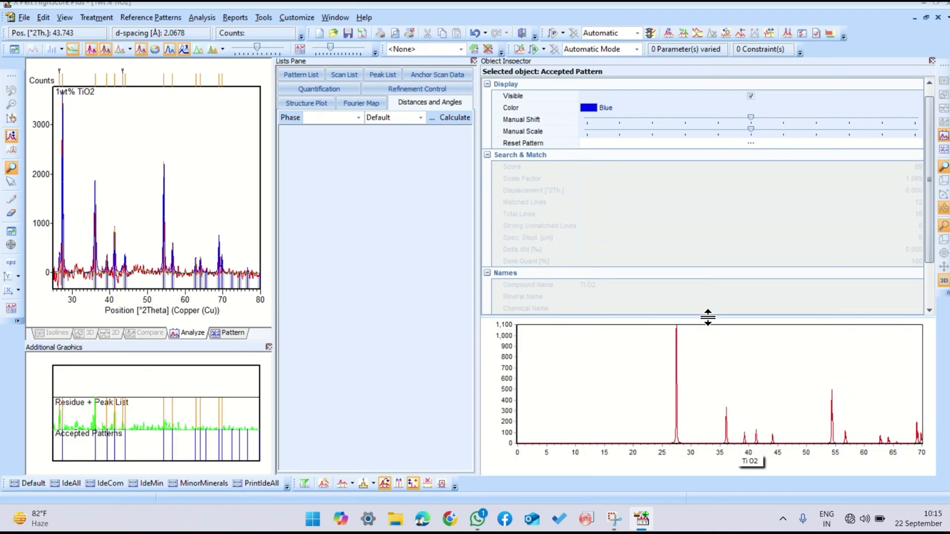
Step: Check the accepted TiO2 pattern's score in the pattern list, open its reference data and copy the COD database code 1530150
{"action": "left_click", "coordinate": [302, 75]}
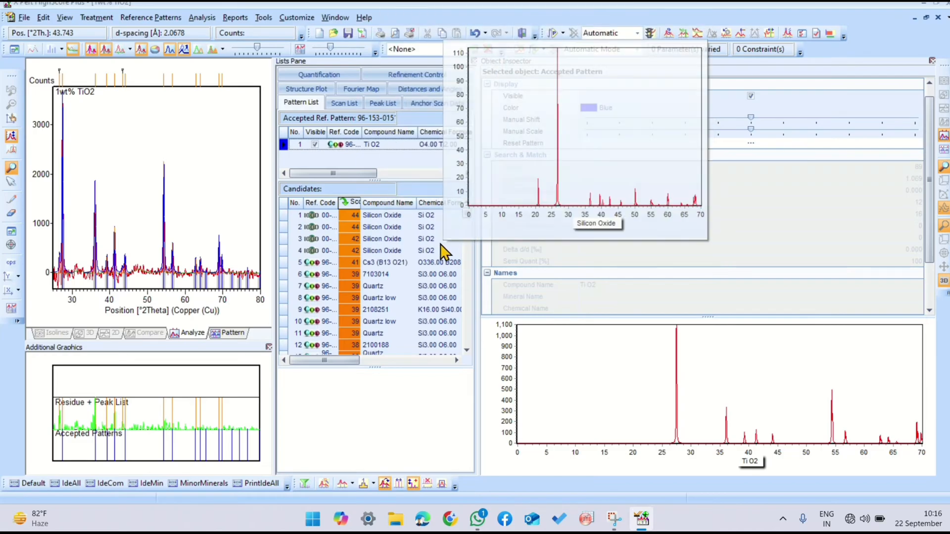
{"action": "left_click_drag", "start_coordinate": [340, 173], "coordinate": [309, 161]}
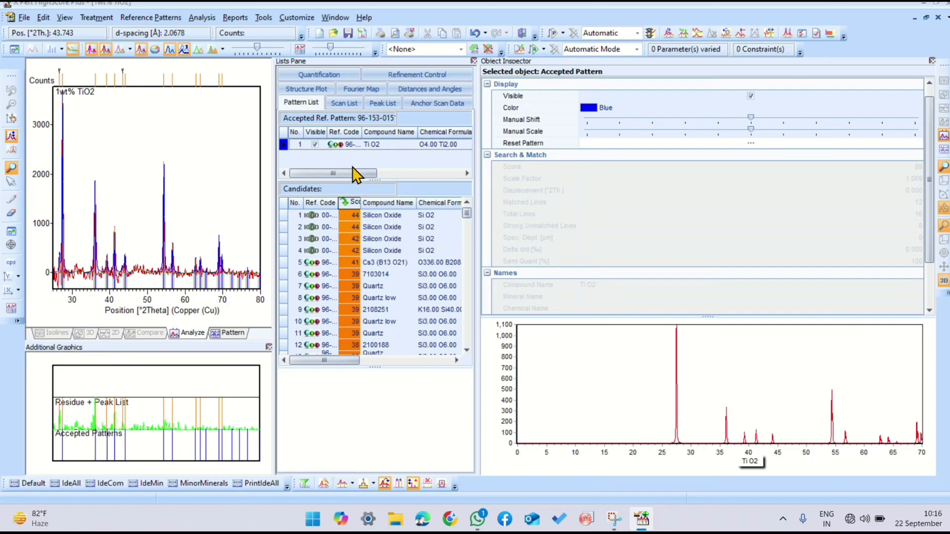
{"action": "left_click_drag", "start_coordinate": [352, 171], "coordinate": [385, 172]}
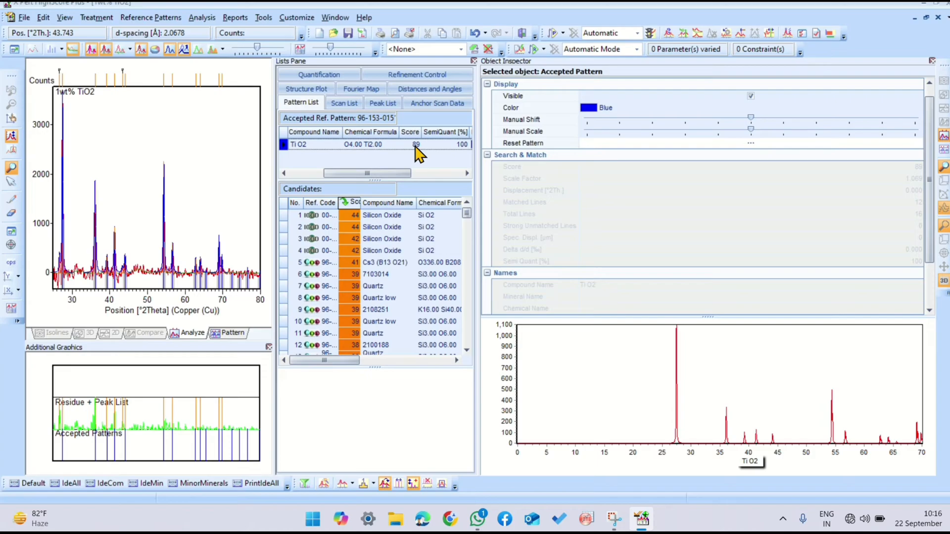
{"action": "left_click_drag", "start_coordinate": [391, 173], "coordinate": [342, 174]}
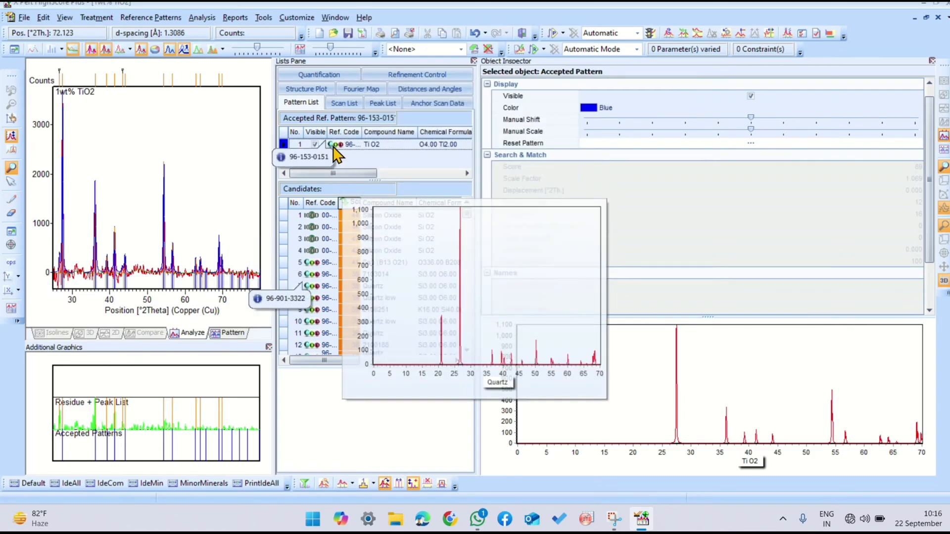
{"action": "left_click", "coordinate": [337, 148]}
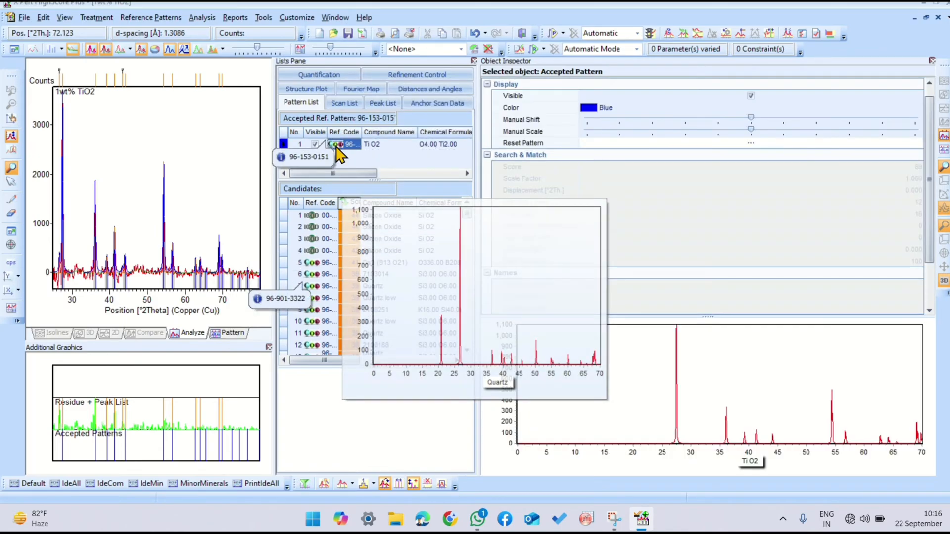
{"action": "double_click", "coordinate": [339, 154]}
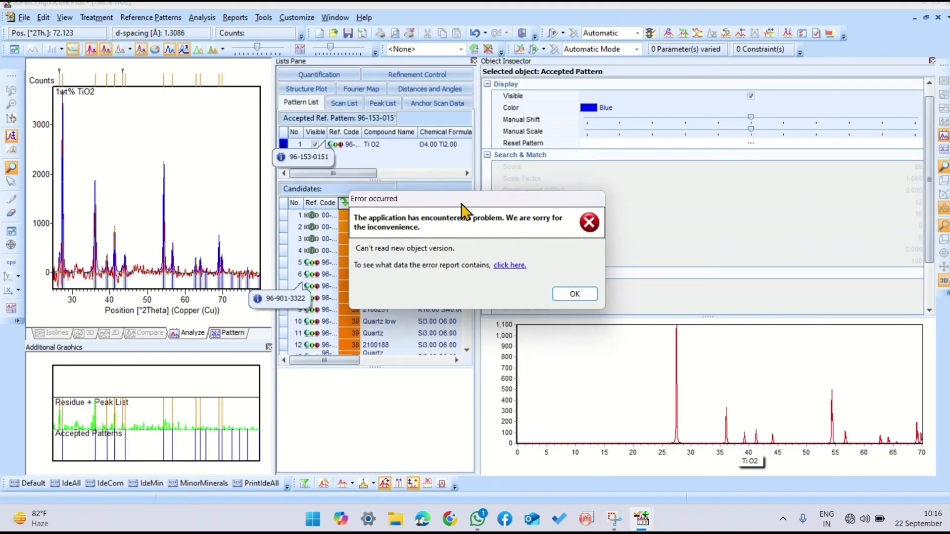
{"action": "left_click", "coordinate": [569, 299]}
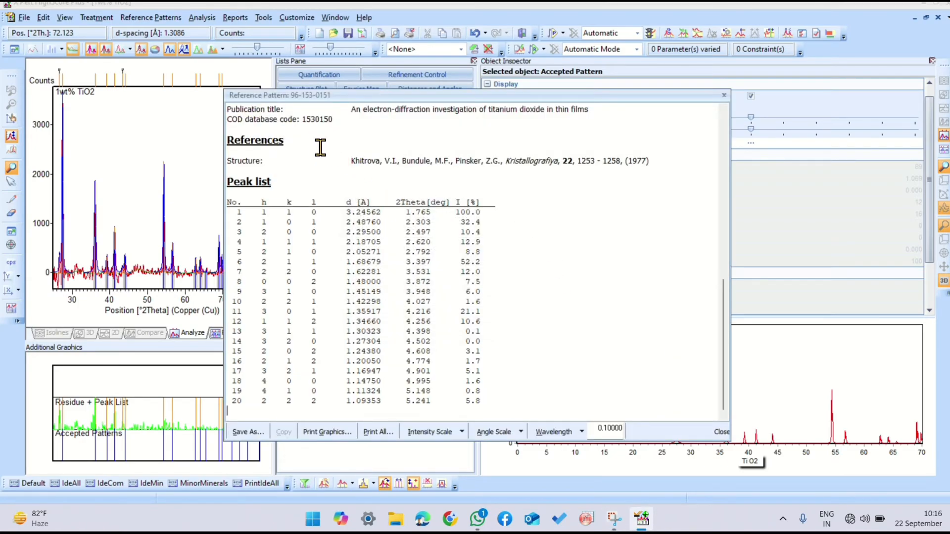
{"action": "left_click_drag", "start_coordinate": [307, 120], "coordinate": [328, 125]}
{"action": "right_click", "coordinate": [326, 123]}
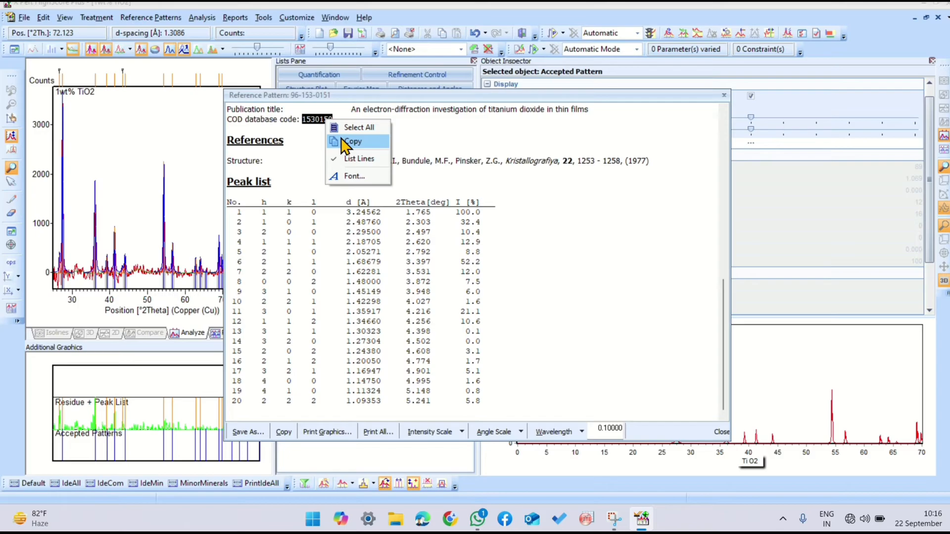
{"action": "left_click", "coordinate": [342, 141]}
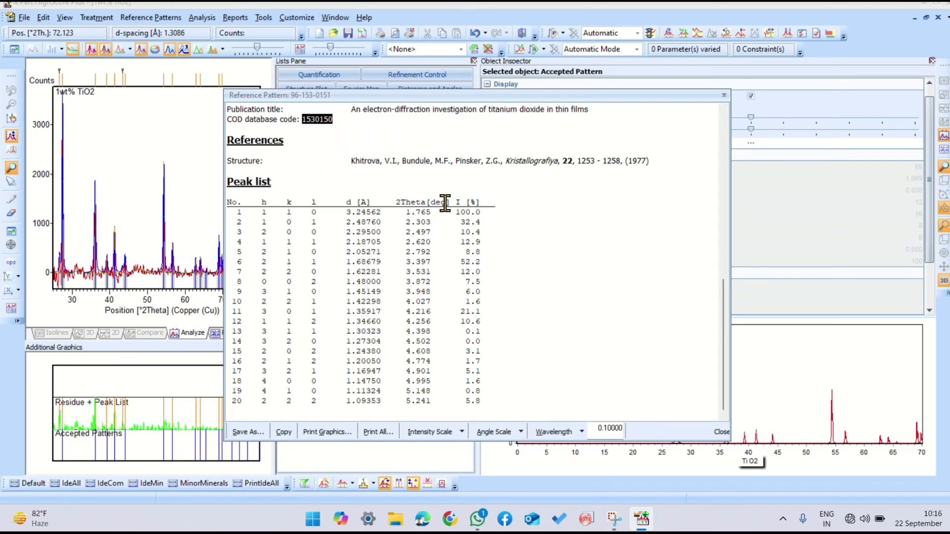
Step: Switch to Chrome, search Google for "cod database" and open the Crystallography Open Database's search page
{"action": "right_click", "coordinate": [447, 512]}
{"action": "left_click", "coordinate": [447, 513]}
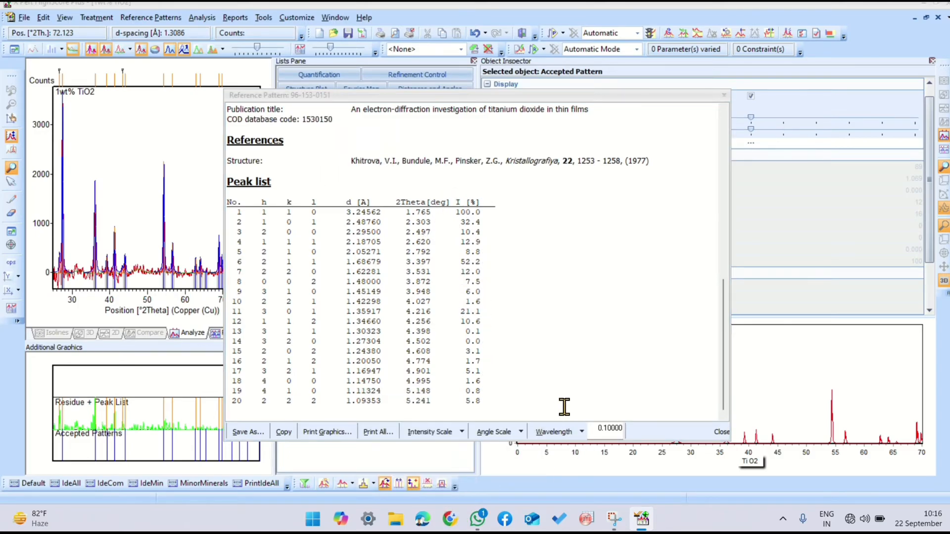
{"action": "left_click", "coordinate": [358, 248]}
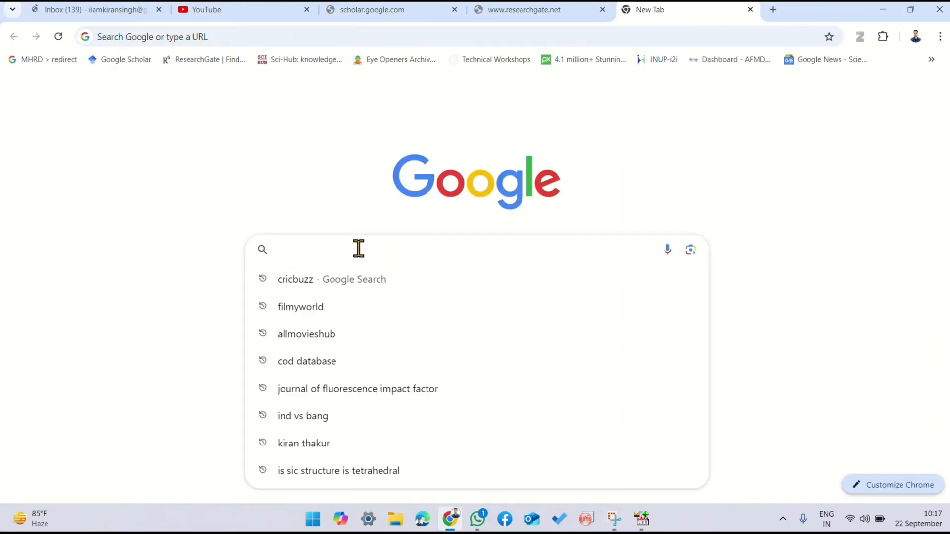
{"action": "type", "text": "cod"}
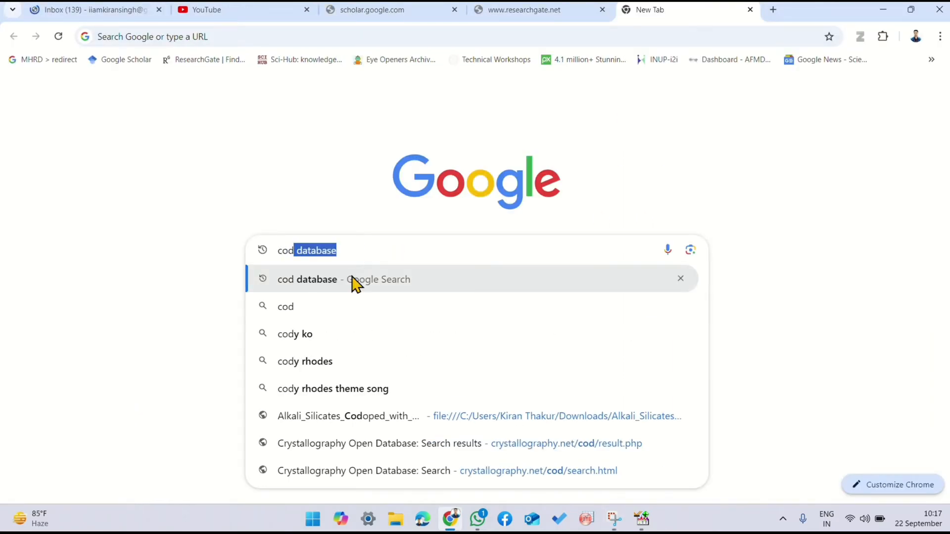
{"action": "left_click", "coordinate": [347, 285]}
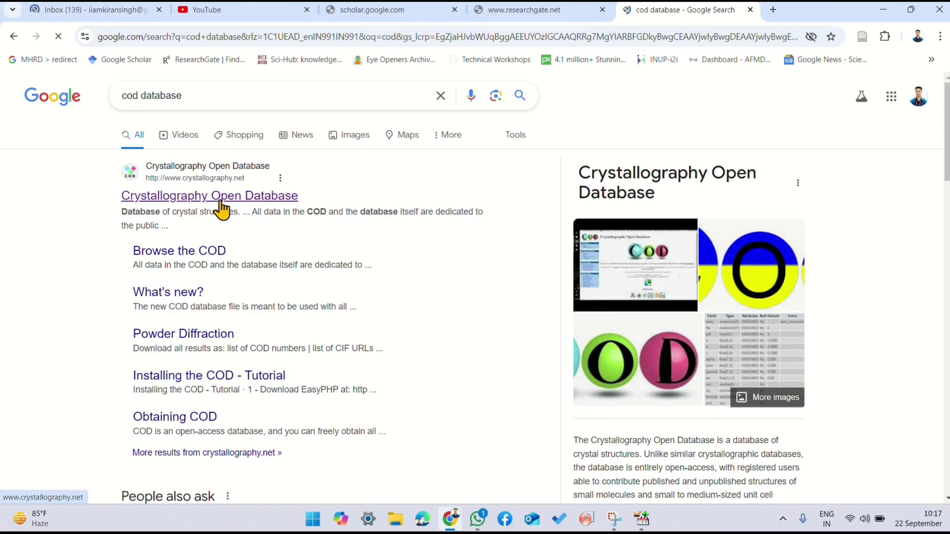
{"action": "left_click", "coordinate": [219, 198]}
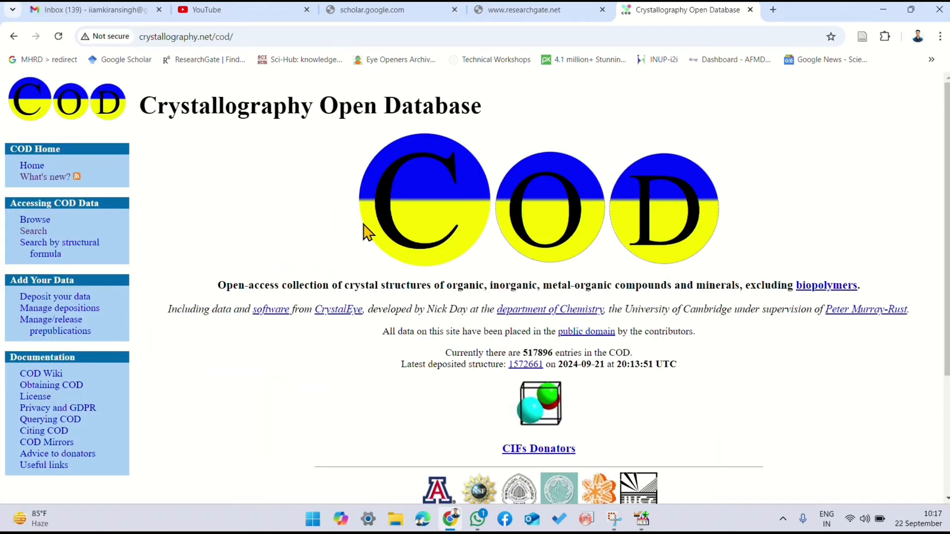
{"action": "left_click", "coordinate": [36, 233]}
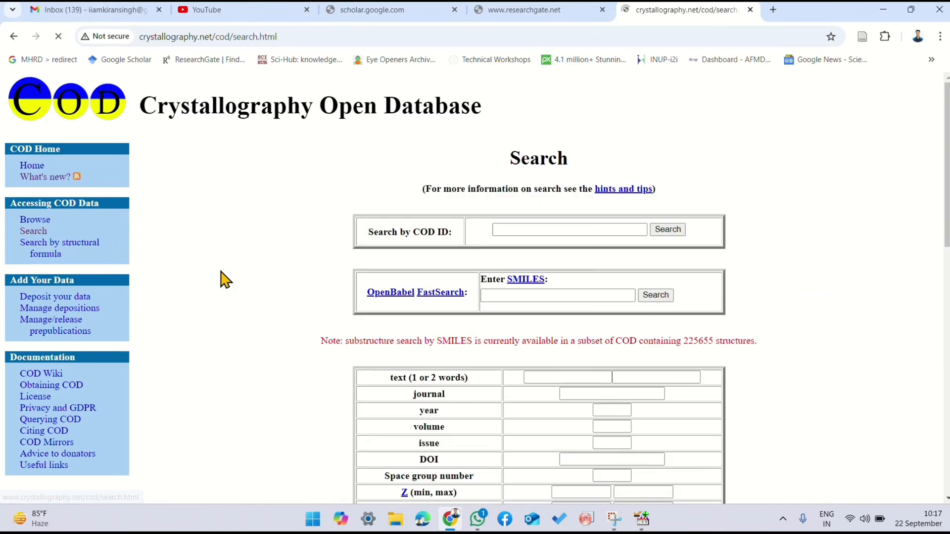
Step: Search the database by COD ID 1530150, download the entry's CIF file and keep the download
{"action": "left_click", "coordinate": [513, 231]}
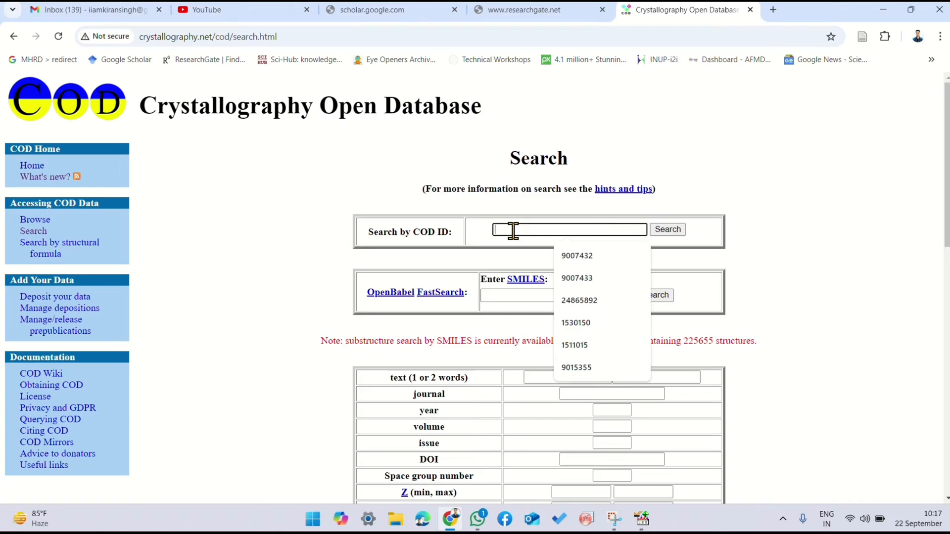
{"action": "type", "text": "1530150"}
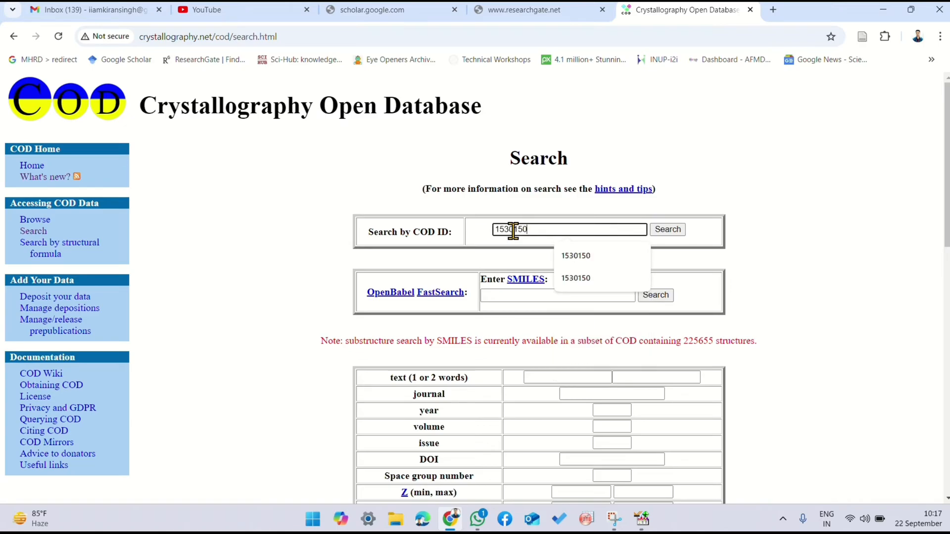
{"action": "left_click", "coordinate": [668, 230]}
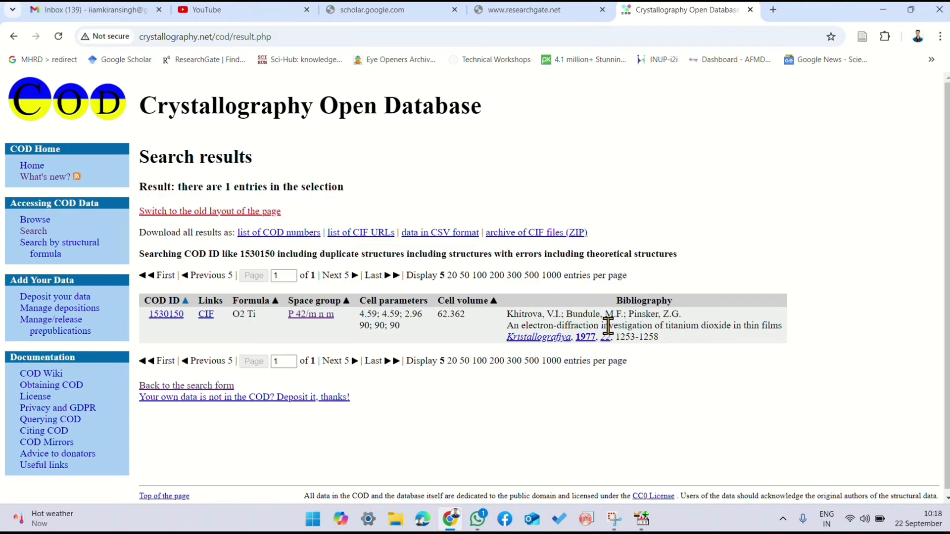
{"action": "left_click", "coordinate": [206, 316]}
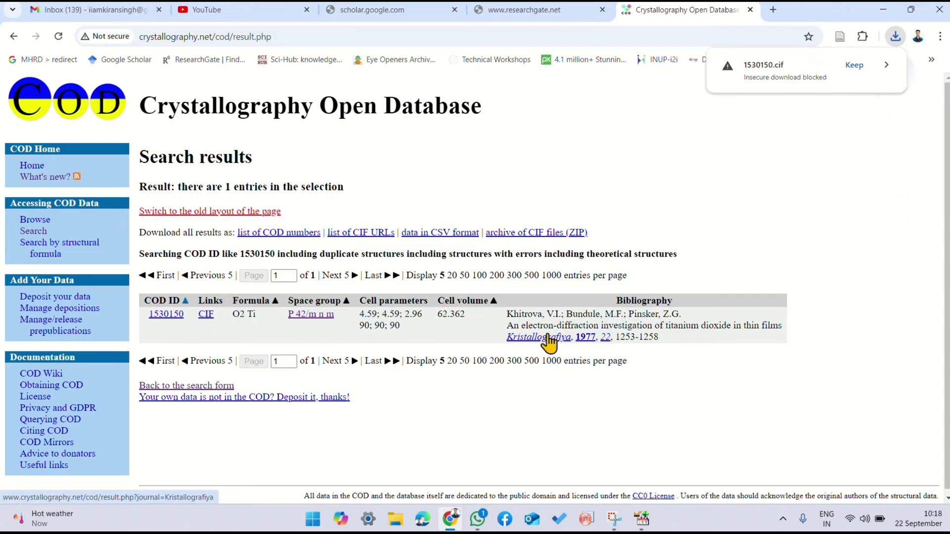
{"action": "left_click", "coordinate": [852, 66]}
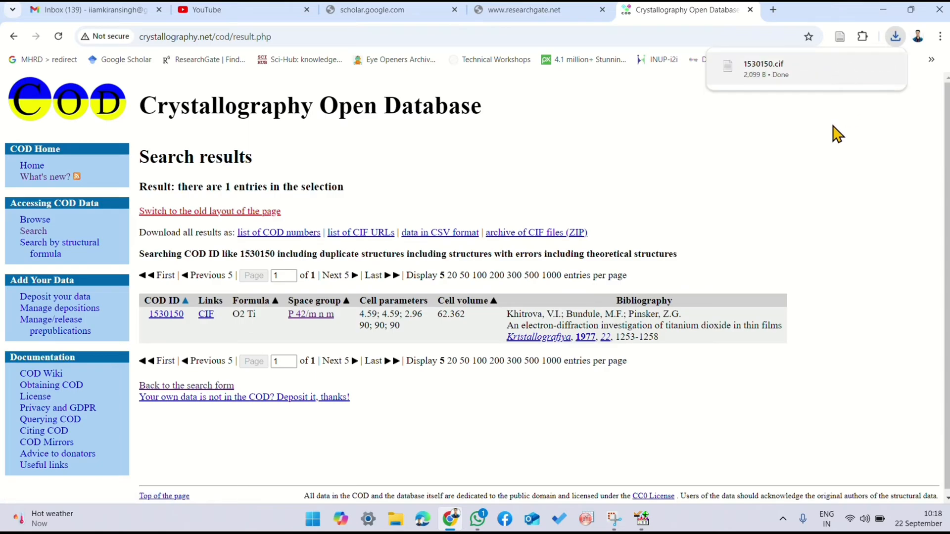
Step: Return to X'Pert HighScore Plus, close the reference pattern data and minimise the program to reach the desktop
{"action": "left_click", "coordinate": [881, 10]}
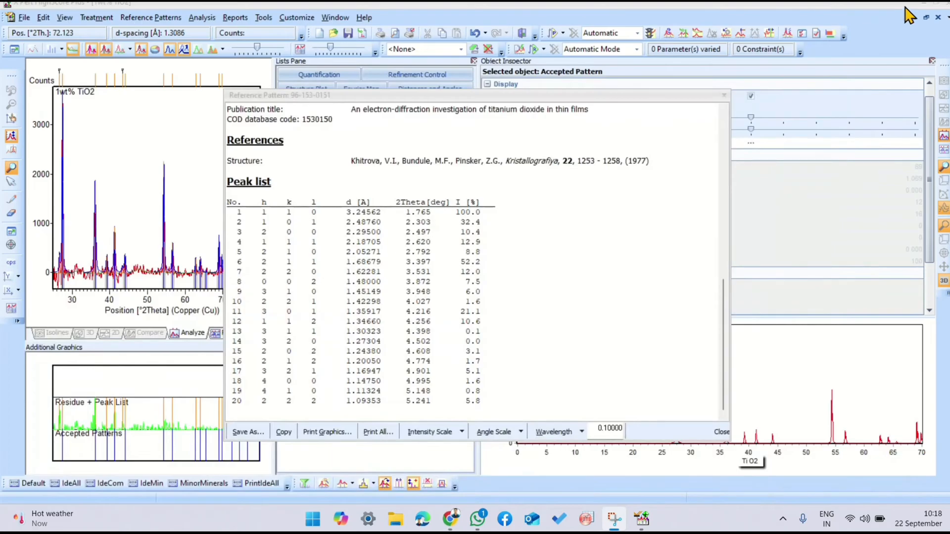
{"action": "double_click", "coordinate": [316, 119]}
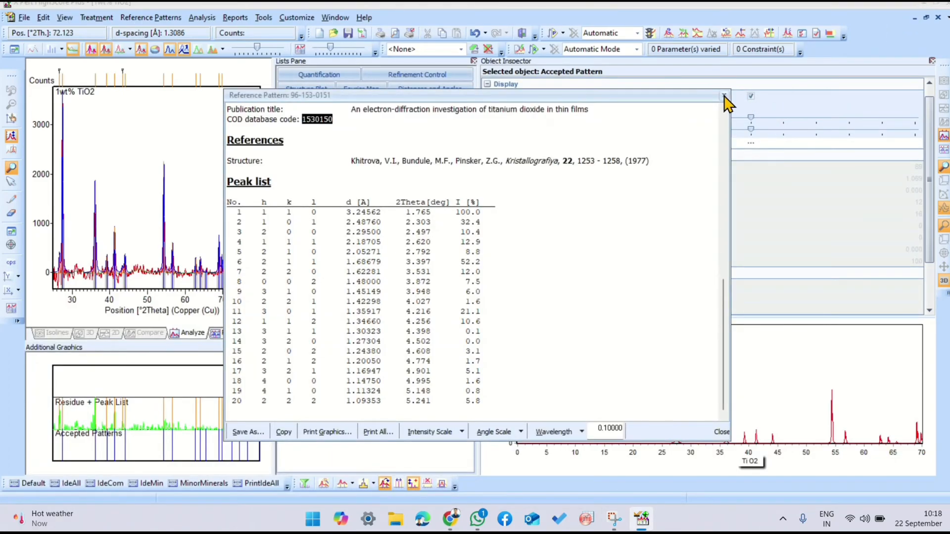
{"action": "left_click", "coordinate": [724, 96]}
{"action": "left_click", "coordinate": [922, 6]}
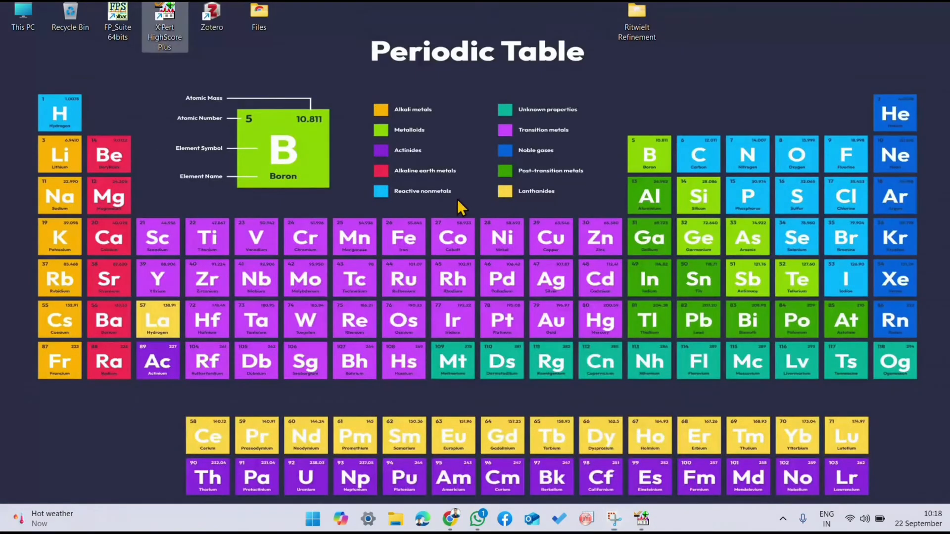
Step: Move the 1530150 CIF file from Downloads into the Ritwielt Refinement folder on the desktop
{"action": "double_click", "coordinate": [638, 14]}
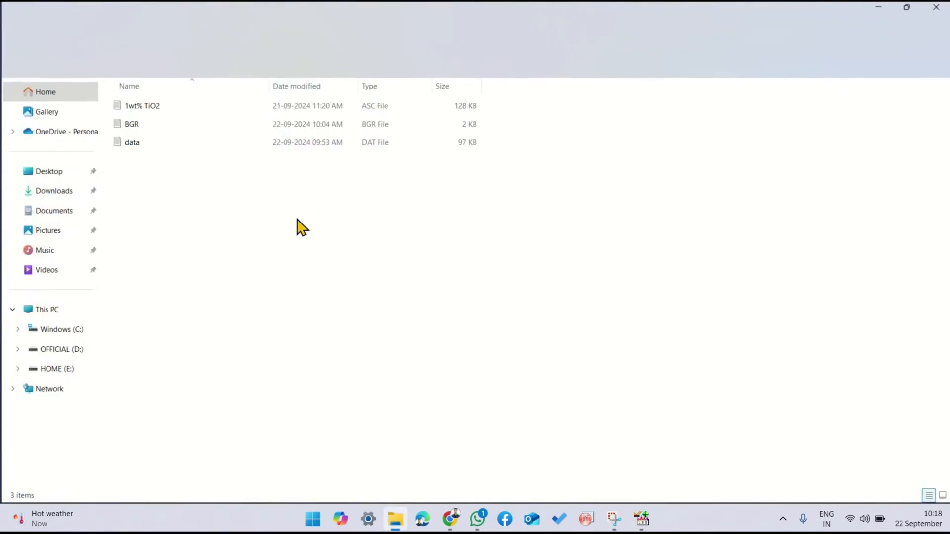
{"action": "left_click", "coordinate": [55, 178]}
{"action": "left_click", "coordinate": [49, 194]}
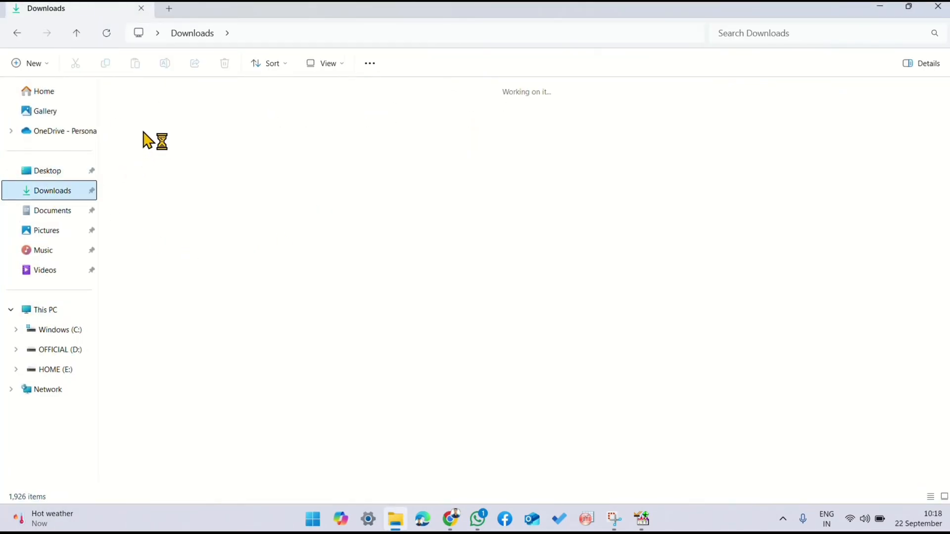
{"action": "left_click", "coordinate": [141, 129]}
{"action": "left_click", "coordinate": [75, 62]}
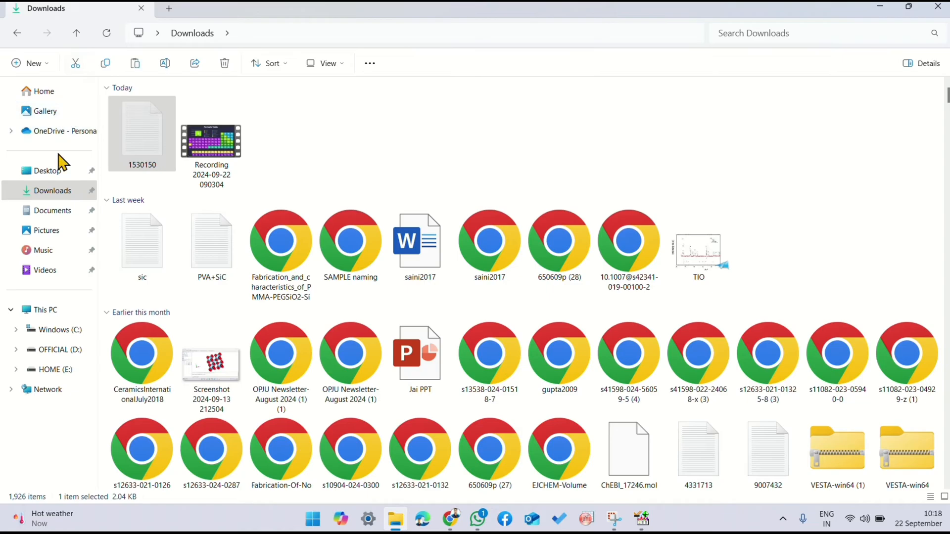
{"action": "left_click", "coordinate": [47, 173]}
{"action": "double_click", "coordinate": [169, 128]}
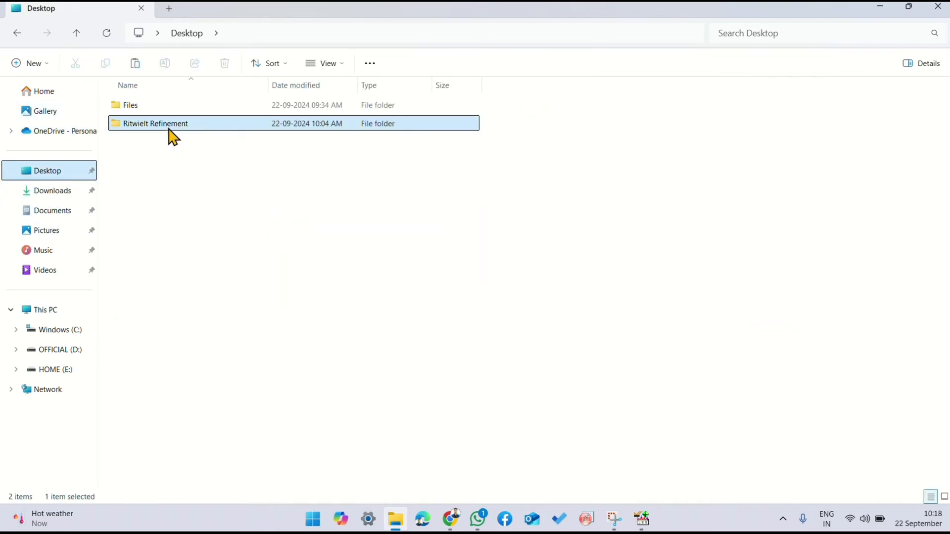
{"action": "left_click", "coordinate": [135, 64]}
{"action": "left_click", "coordinate": [217, 231]}
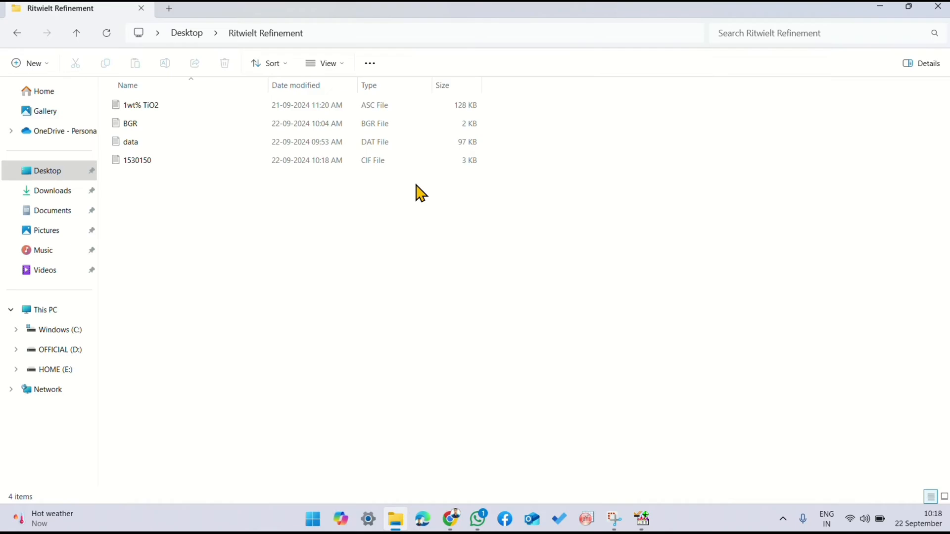
Step: Check the Ritwielt Refinement folder for the three refinement input files: DAT, BGR and CIF
{"action": "left_click", "coordinate": [386, 141]}
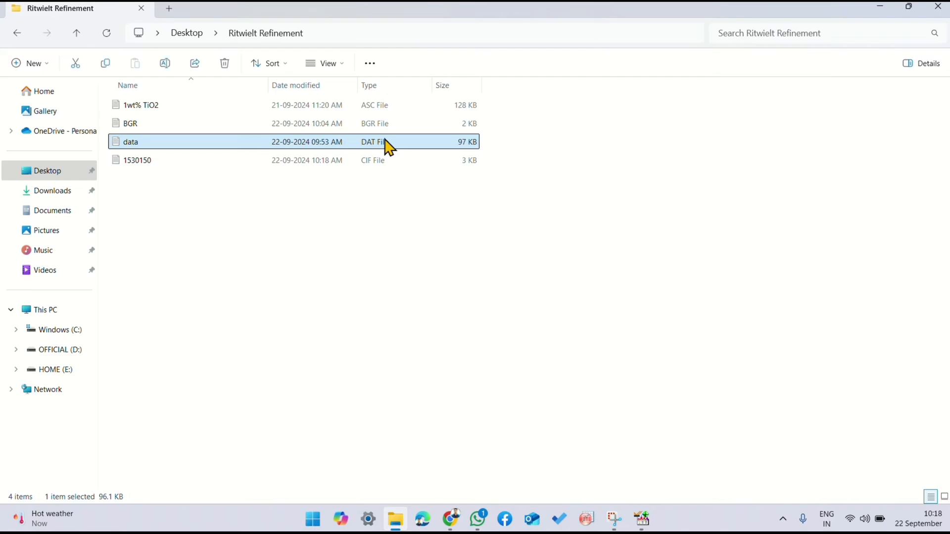
{"action": "left_click", "coordinate": [383, 125]}
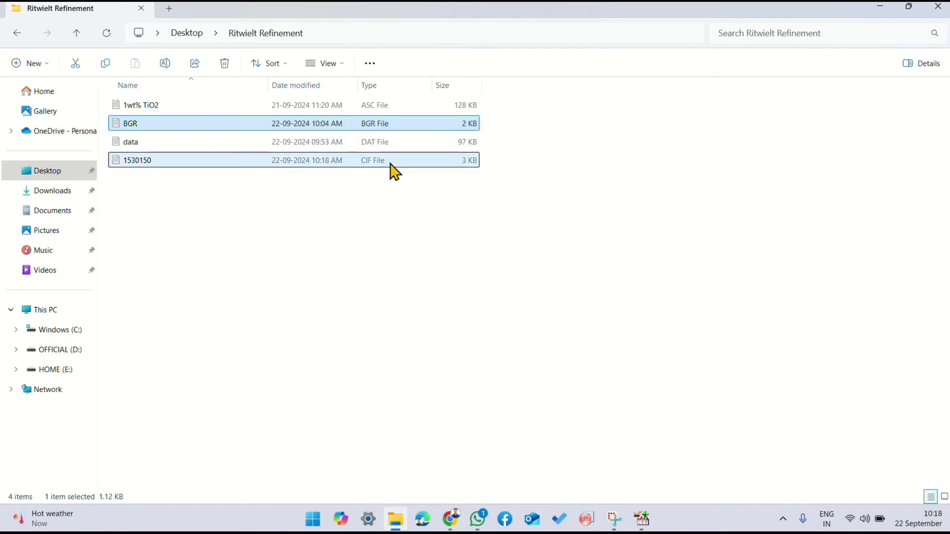
{"action": "left_click_drag", "start_coordinate": [380, 200], "coordinate": [383, 127]}
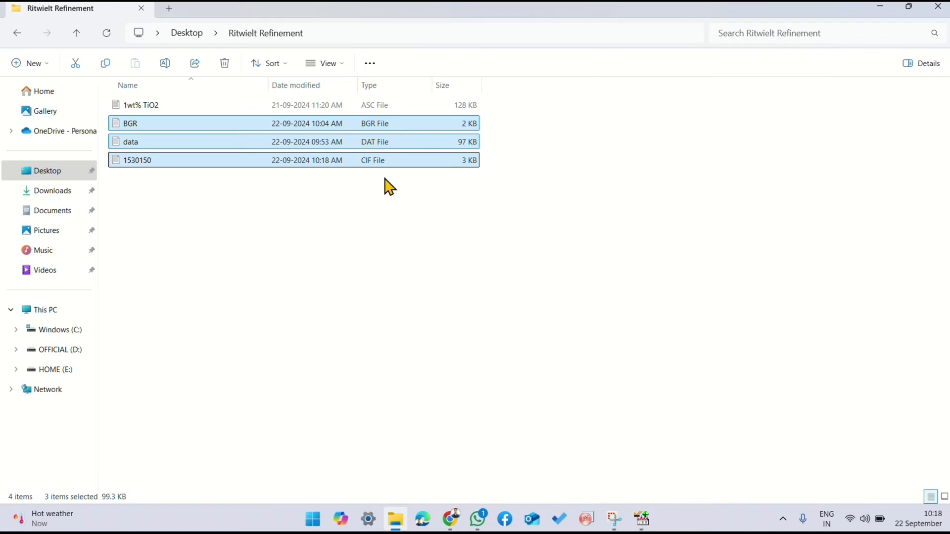
{"action": "left_click", "coordinate": [388, 191]}
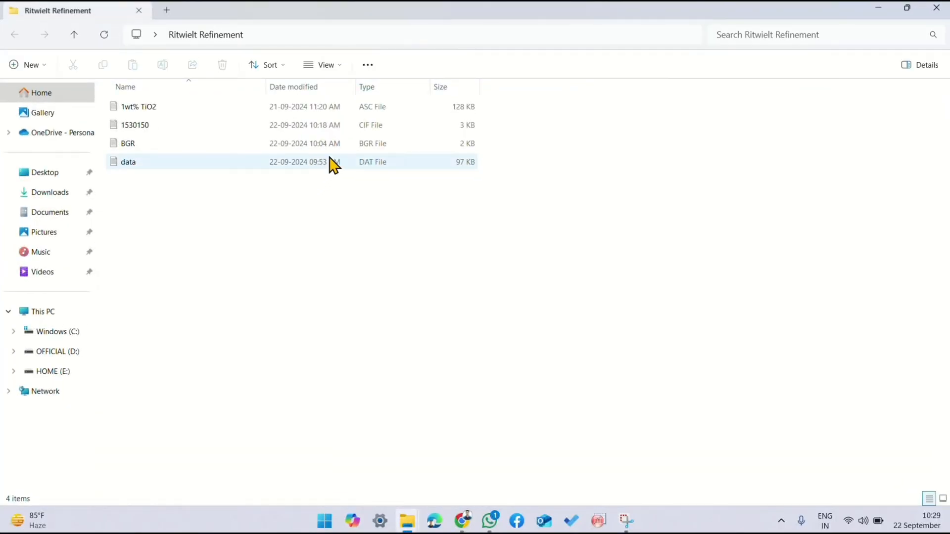
{"action": "left_click", "coordinate": [339, 125]}
{"action": "left_click", "coordinate": [339, 144]}
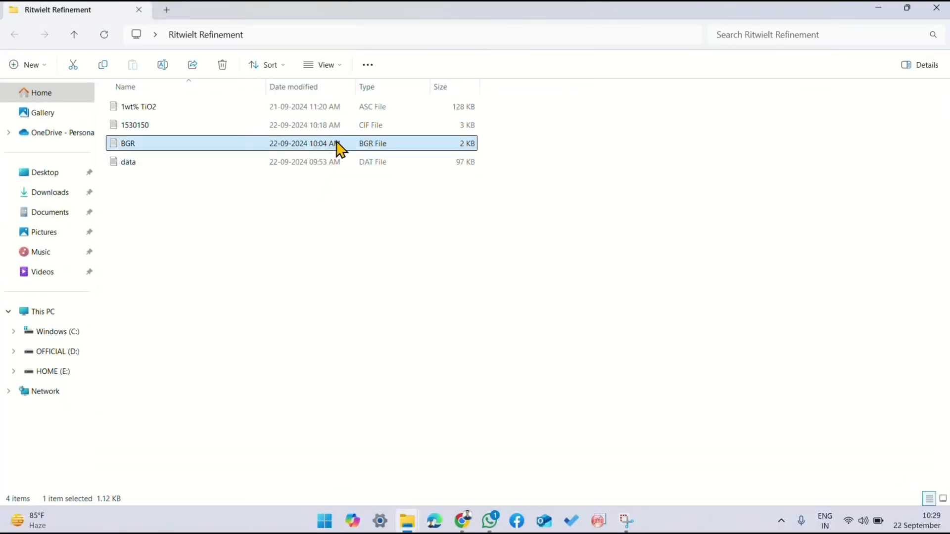
{"action": "left_click_drag", "start_coordinate": [340, 168], "coordinate": [403, 118]}
{"action": "left_click", "coordinate": [358, 195]}
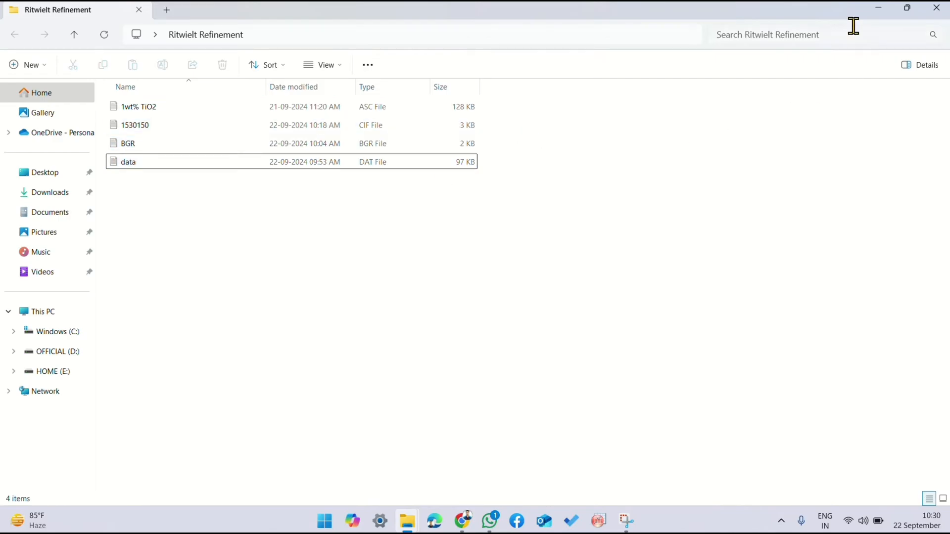
Step: Minimise the folder, launch FullProf Suite from the desktop and open its PCR file editor
{"action": "left_click", "coordinate": [876, 9]}
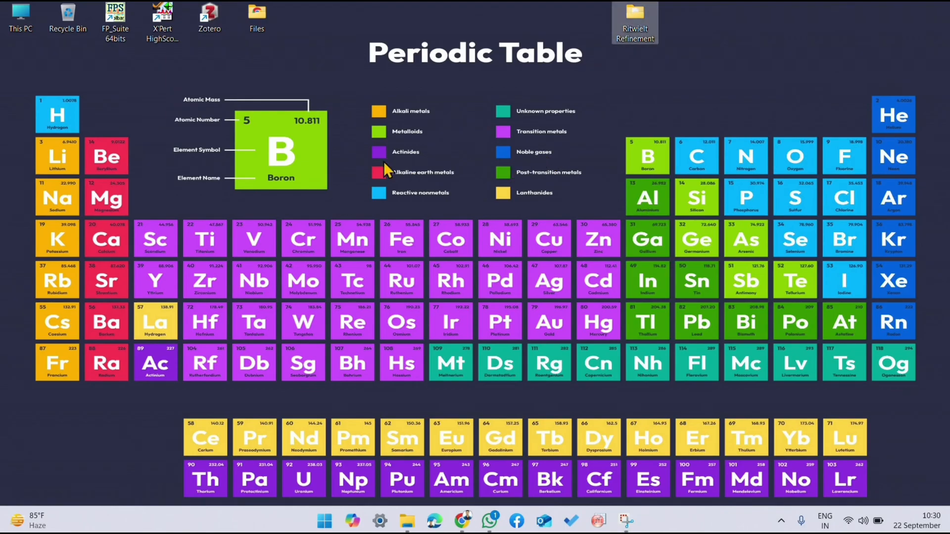
{"action": "left_click", "coordinate": [118, 24]}
{"action": "double_click", "coordinate": [118, 25]}
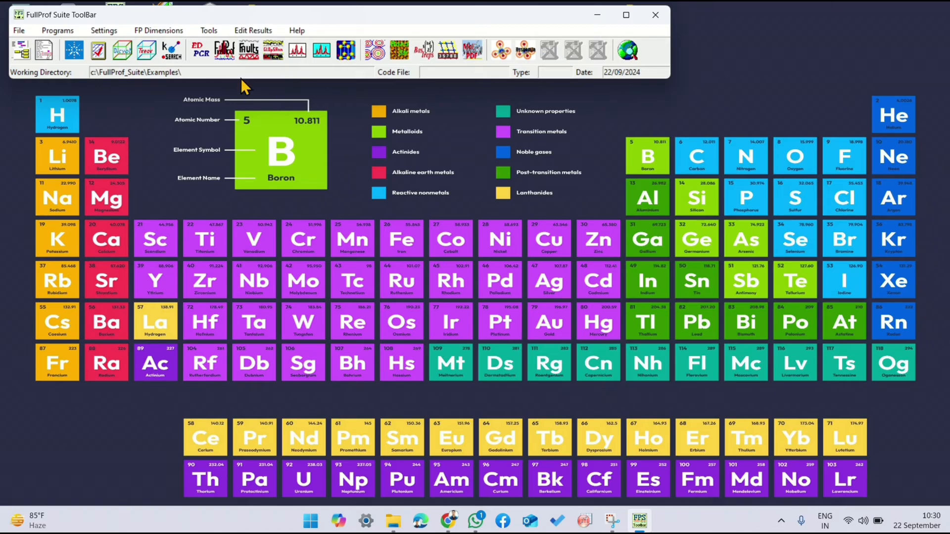
{"action": "left_click", "coordinate": [198, 57]}
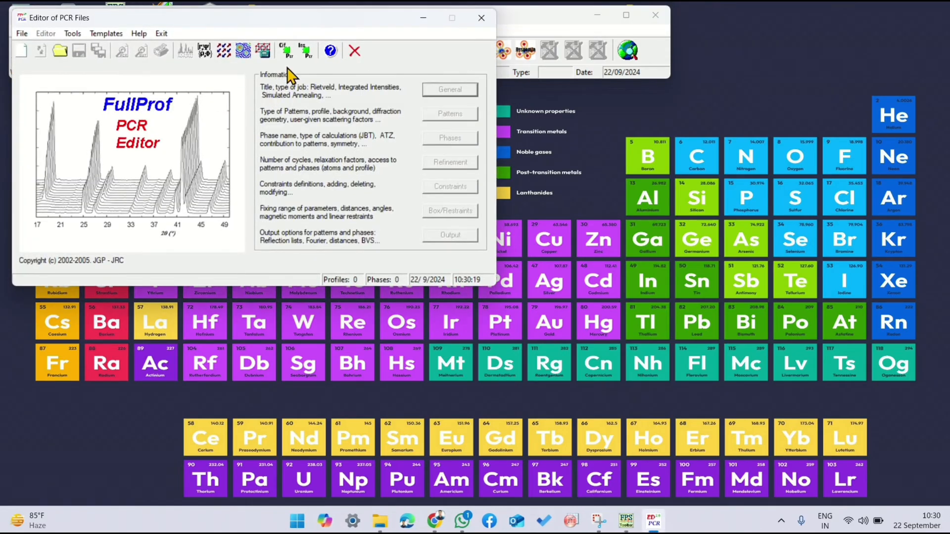
Step: Create the PCR from the 1530150 CIF file in the Ritwielt Refinement folder, accepting the X-ray template with default resolution values
{"action": "left_click", "coordinate": [286, 54]}
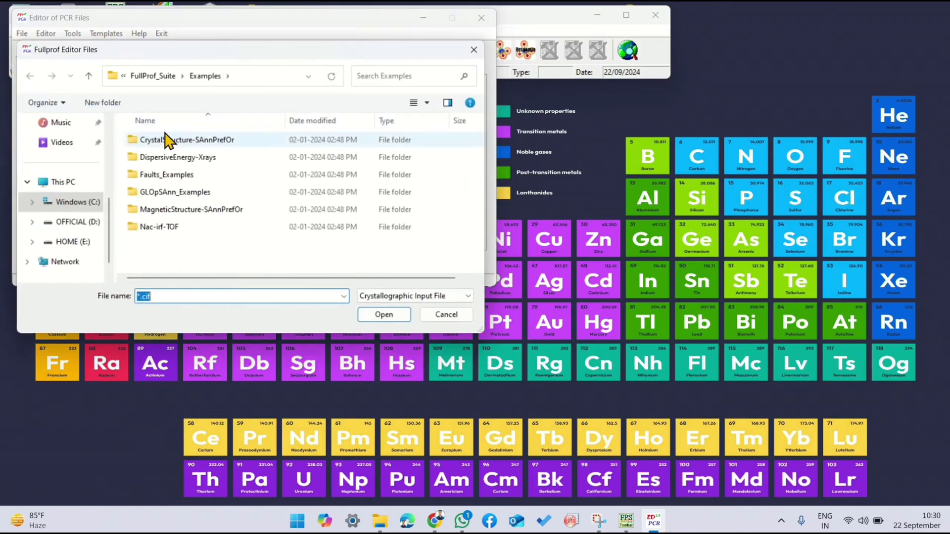
{"action": "scroll", "coordinate": [84, 168], "scroll_direction": "up", "scroll_amount": 3}
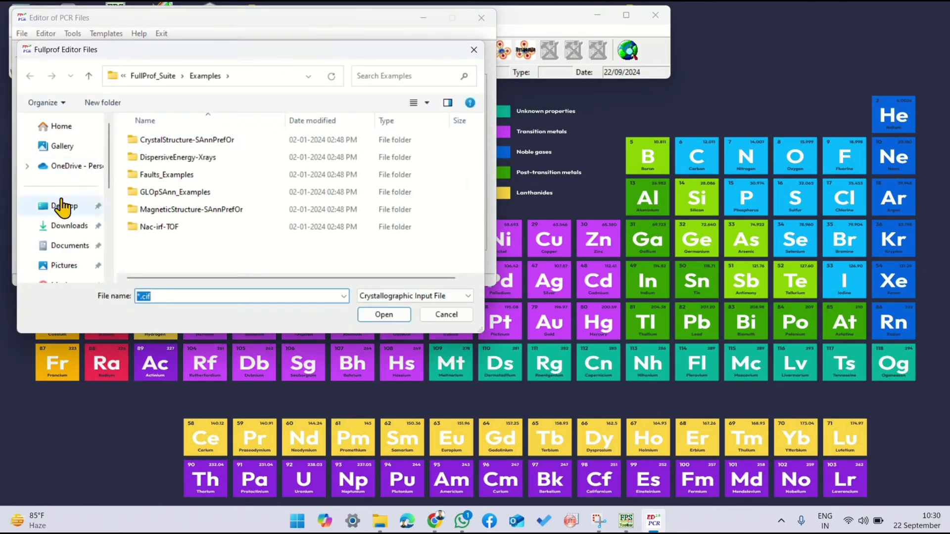
{"action": "left_click", "coordinate": [61, 204]}
{"action": "double_click", "coordinate": [183, 159]}
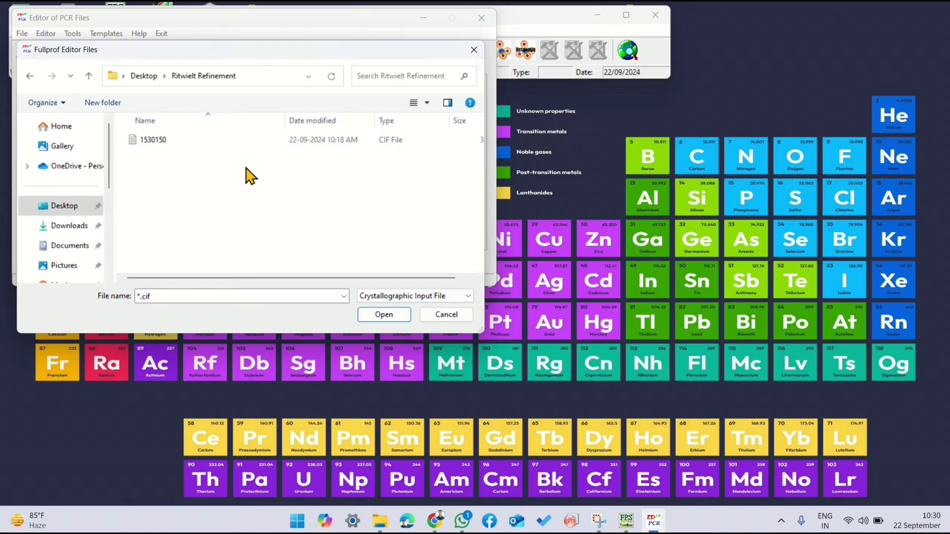
{"action": "left_click", "coordinate": [265, 140]}
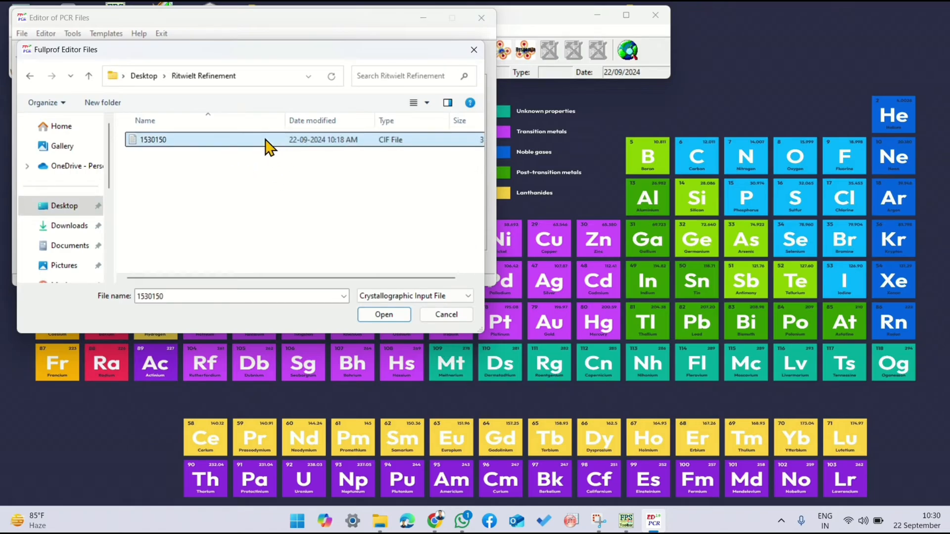
{"action": "left_click", "coordinate": [368, 316]}
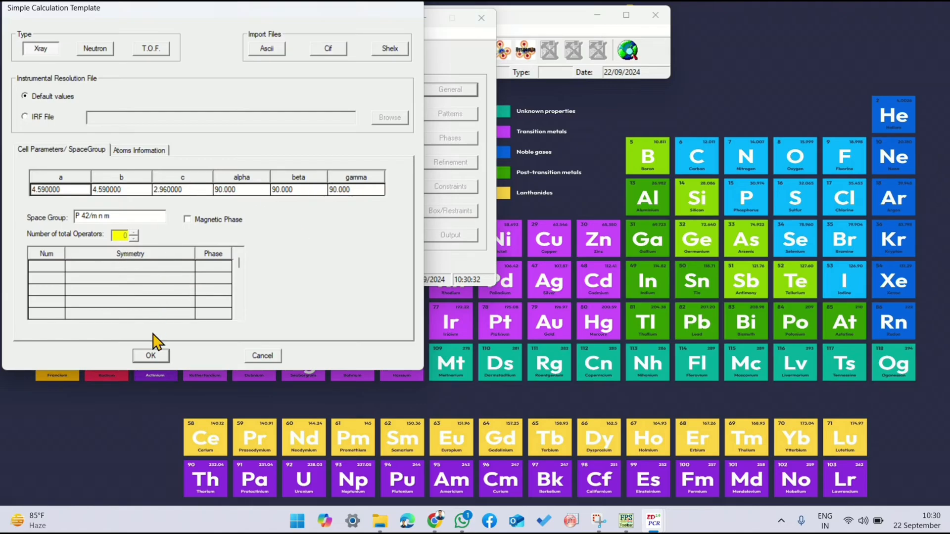
{"action": "left_click", "coordinate": [151, 356]}
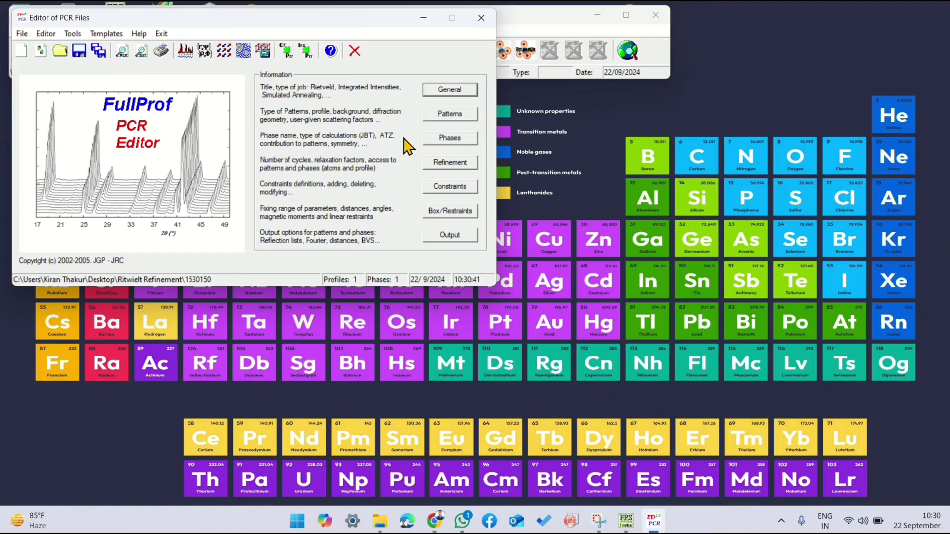
Step: Accept the general powder diffraction profile refinement settings and select X-Ray as pattern 1's refinement data type
{"action": "left_click", "coordinate": [448, 94]}
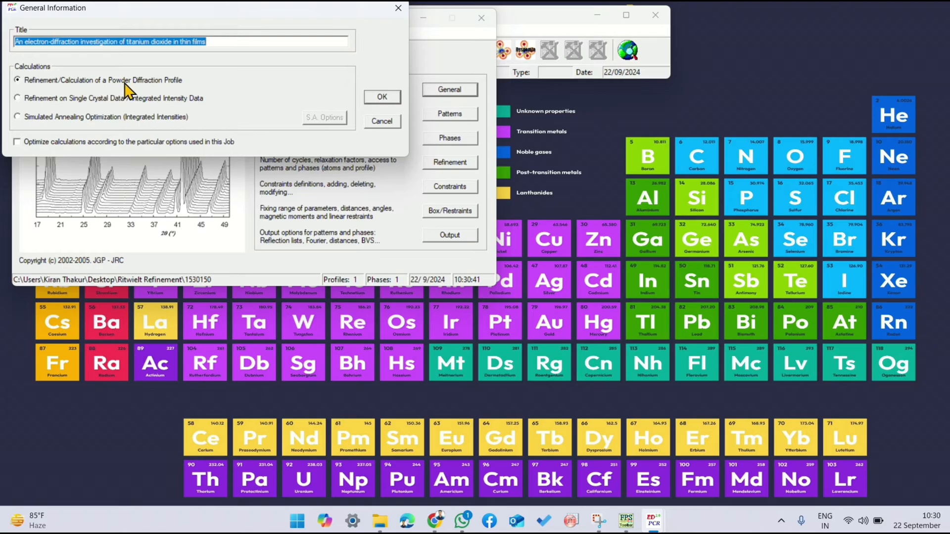
{"action": "left_click", "coordinate": [381, 97]}
{"action": "left_click", "coordinate": [437, 116]}
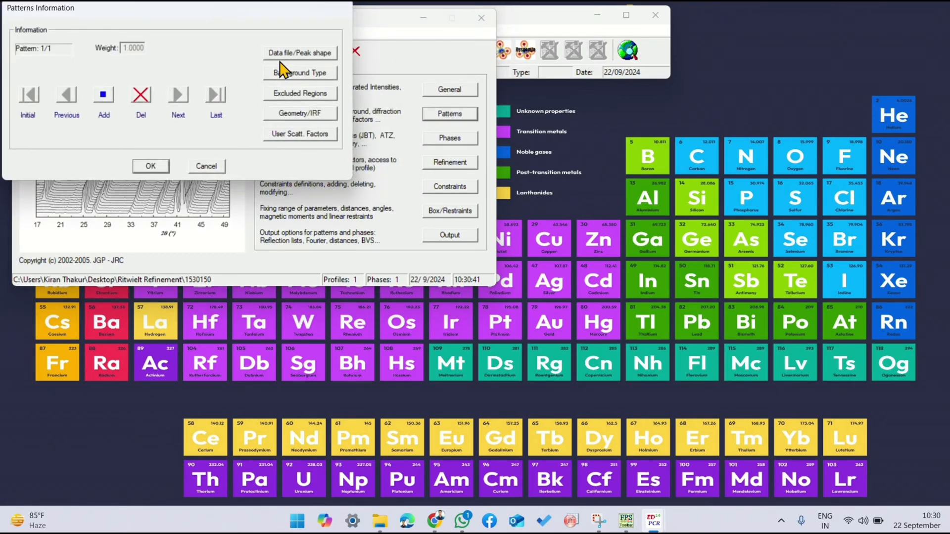
{"action": "left_click", "coordinate": [281, 55]}
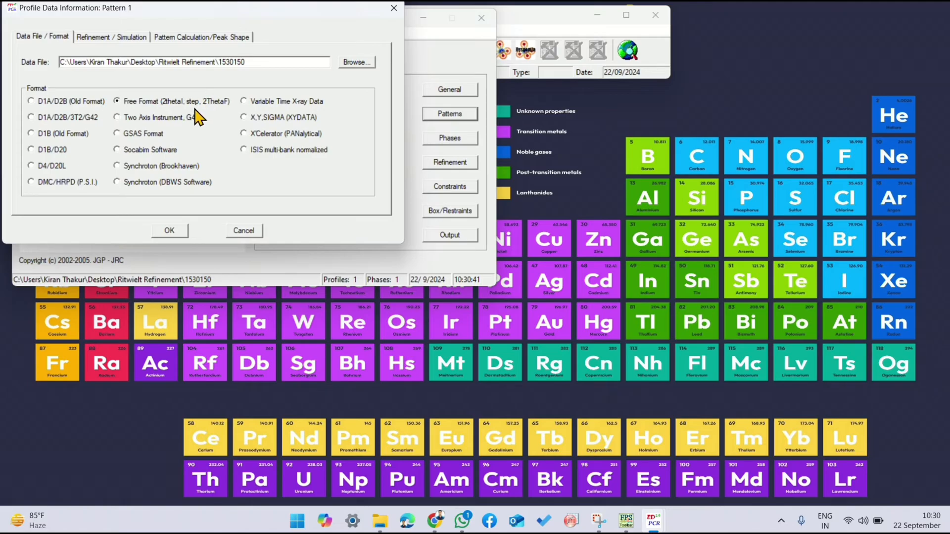
{"action": "left_click", "coordinate": [105, 39]}
{"action": "left_click", "coordinate": [42, 75]}
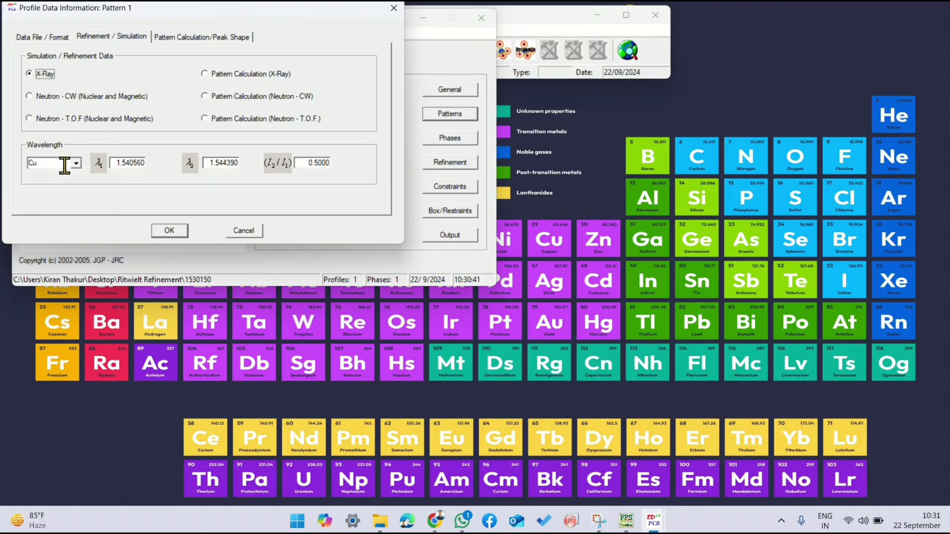
{"action": "left_click", "coordinate": [162, 39]}
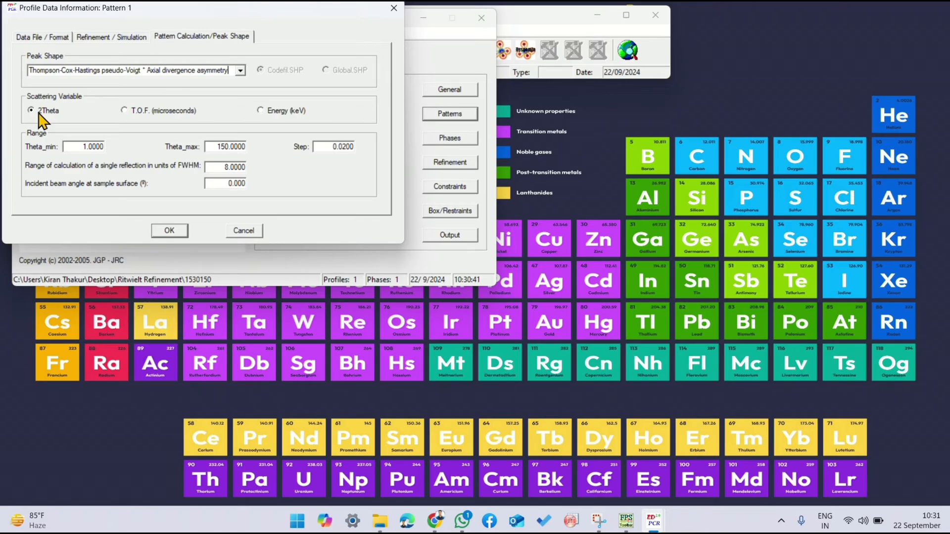
Step: Set pattern 1's calculation range to Theta_min 25 and Theta_max 80, edit the step size, and accept the profile data
{"action": "left_click_drag", "start_coordinate": [64, 146], "coordinate": [105, 147]}
{"action": "type", "text": "25"}
{"action": "left_click_drag", "start_coordinate": [207, 146], "coordinate": [250, 150]}
{"action": "type", "text": "80"}
{"action": "left_click", "coordinate": [344, 146]}
{"action": "type", "text": "1"}
{"action": "left_click", "coordinate": [169, 231]}
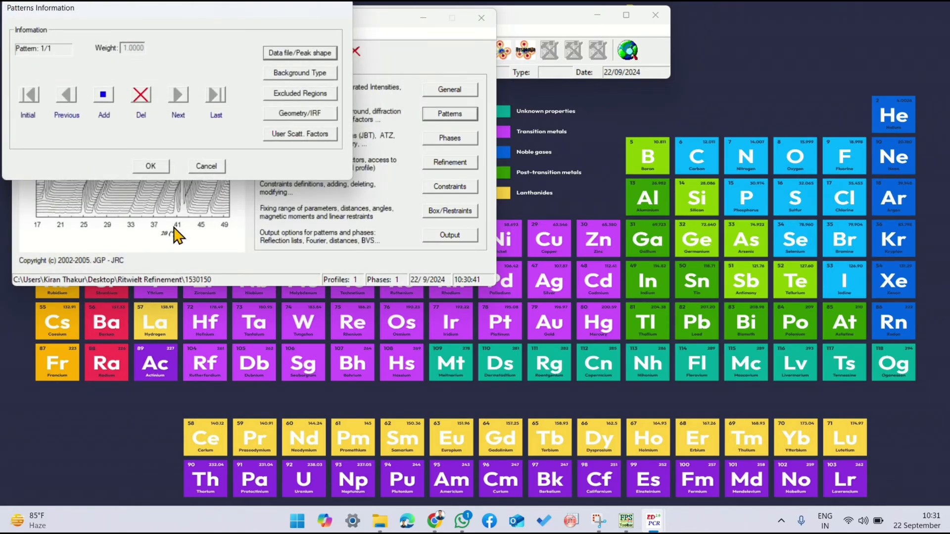
Step: Set the background mode to linear interpolation between a set of background points with refinable heights and accept the pattern information
{"action": "left_click", "coordinate": [287, 75]}
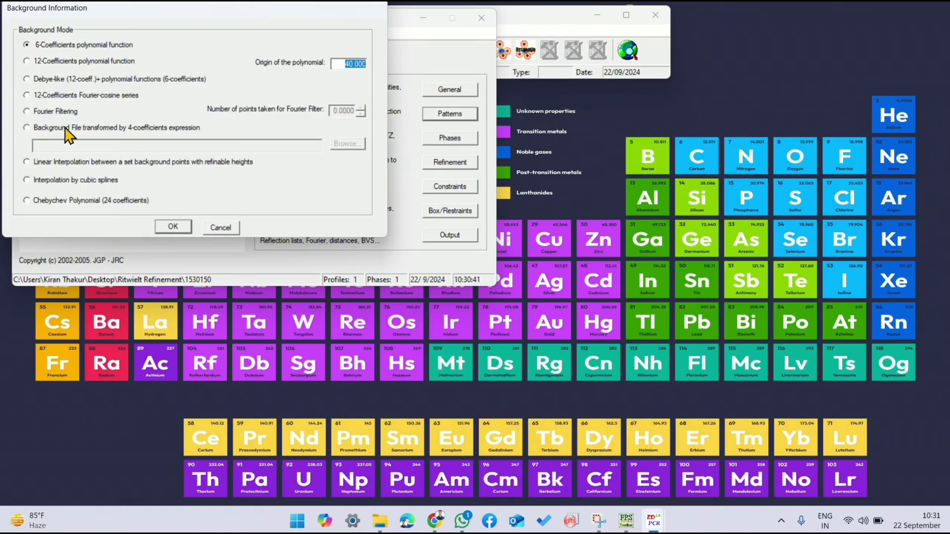
{"action": "left_click", "coordinate": [42, 165]}
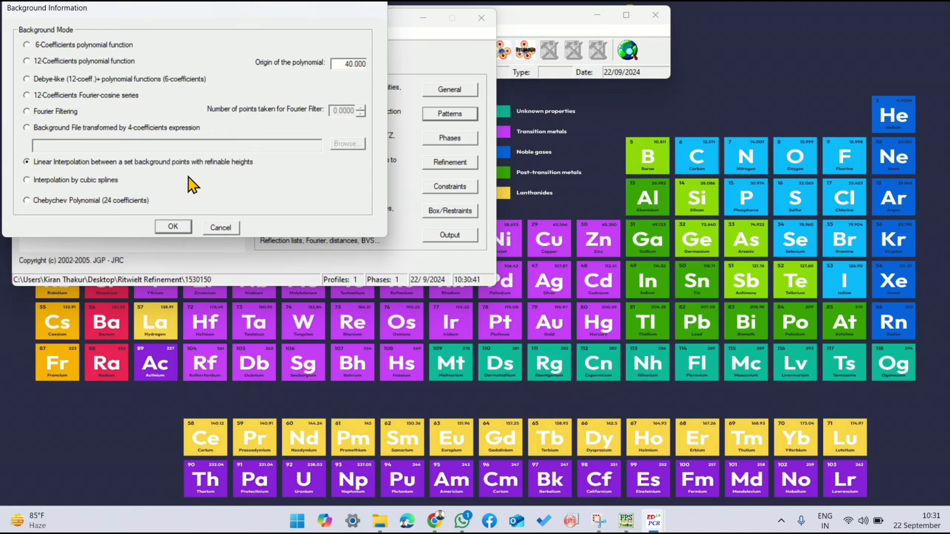
{"action": "left_click", "coordinate": [171, 227]}
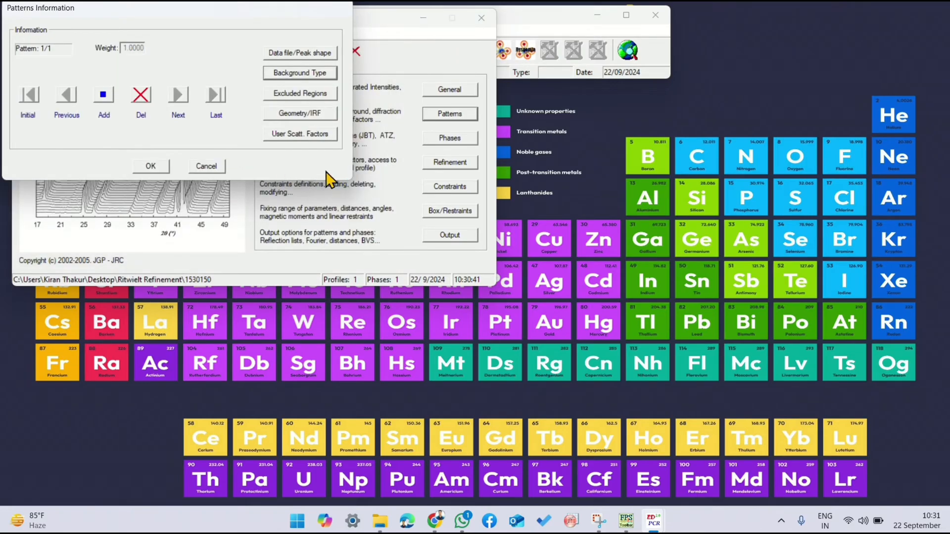
{"action": "left_click", "coordinate": [159, 165]}
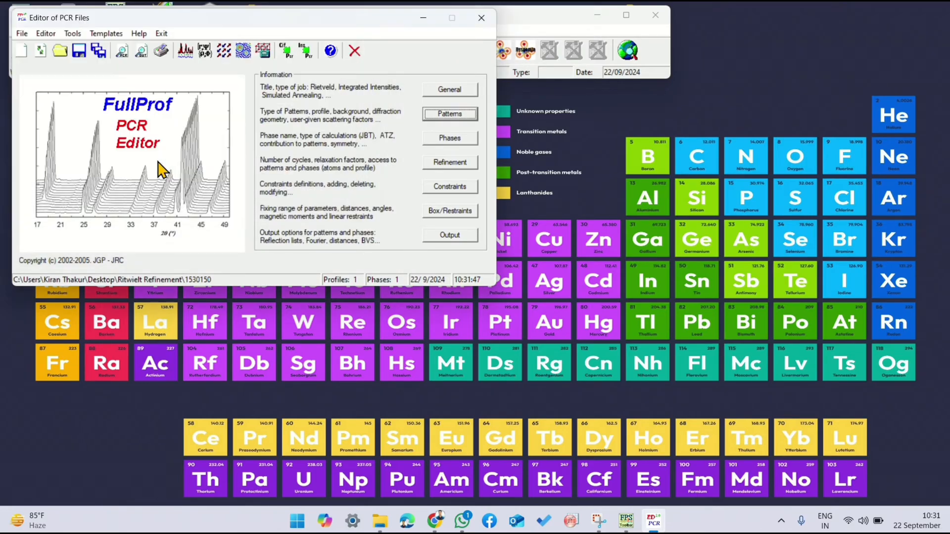
Step: Name phase 1 Tetragonal and set its weight percentage coefficient to be provided by the user
{"action": "left_click", "coordinate": [444, 139]}
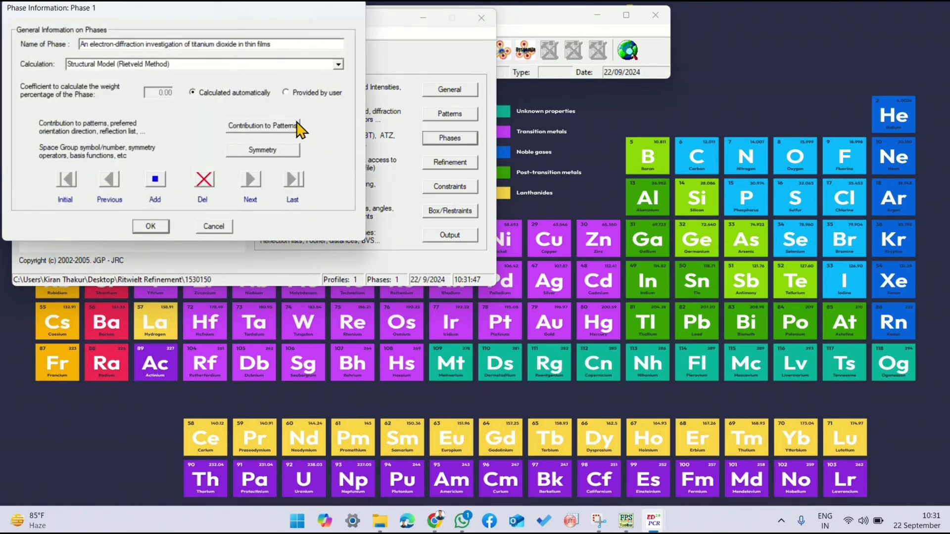
{"action": "left_click_drag", "start_coordinate": [275, 44], "coordinate": [93, 62]}
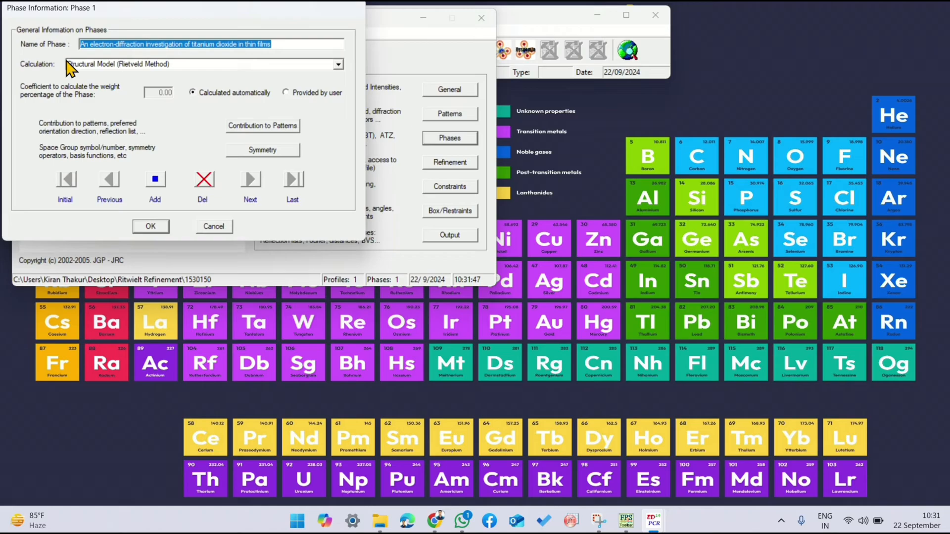
{"action": "type", "text": "Tetragonal"}
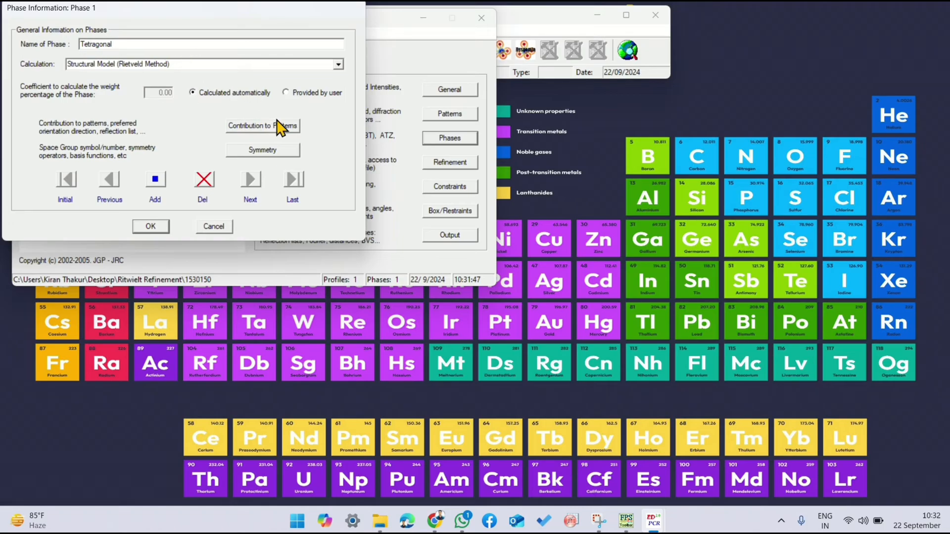
{"action": "left_click", "coordinate": [287, 93]}
Step: Set phase 1's contribution to pattern 1 to X-Ray with a Pseudo-Voigt peak shape
{"action": "left_click", "coordinate": [270, 126]}
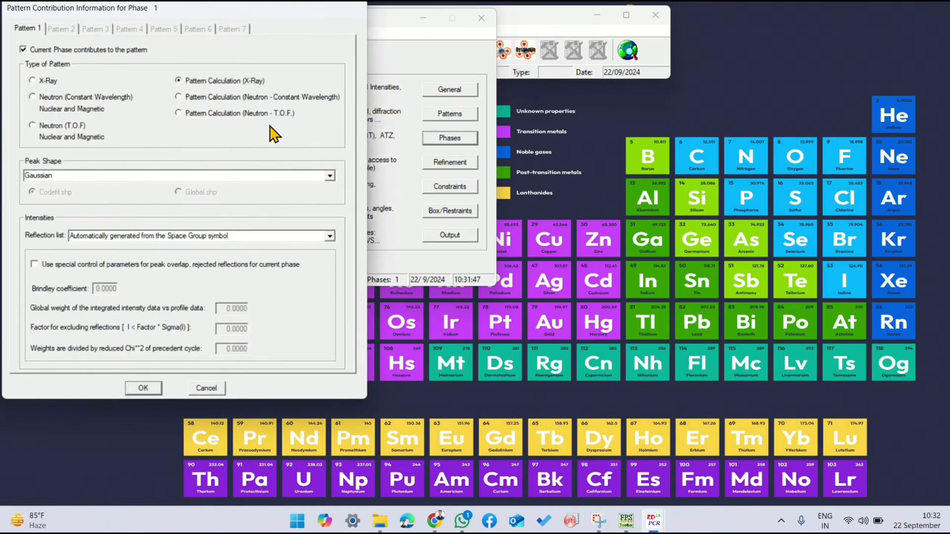
{"action": "left_click", "coordinate": [49, 82]}
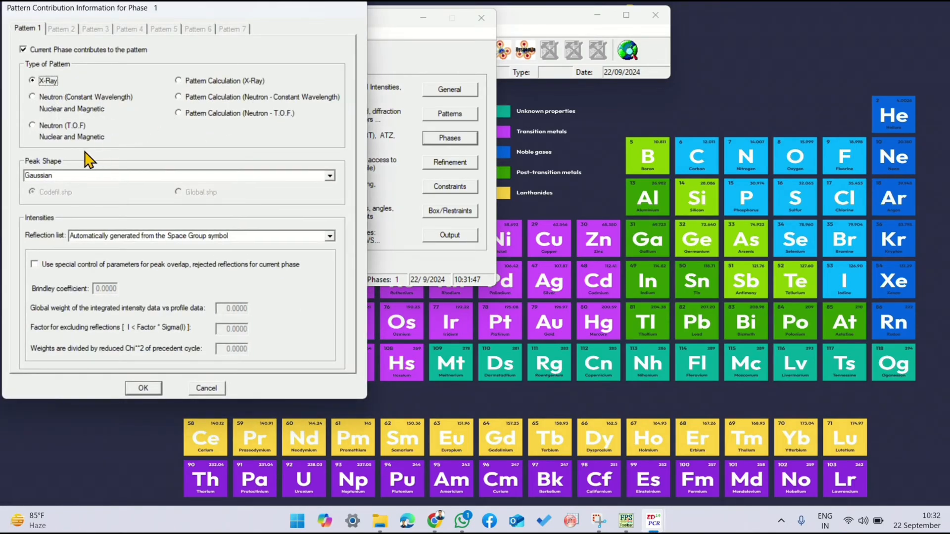
{"action": "left_click", "coordinate": [329, 176]}
{"action": "scroll", "coordinate": [198, 195], "scroll_direction": "down", "scroll_amount": 2}
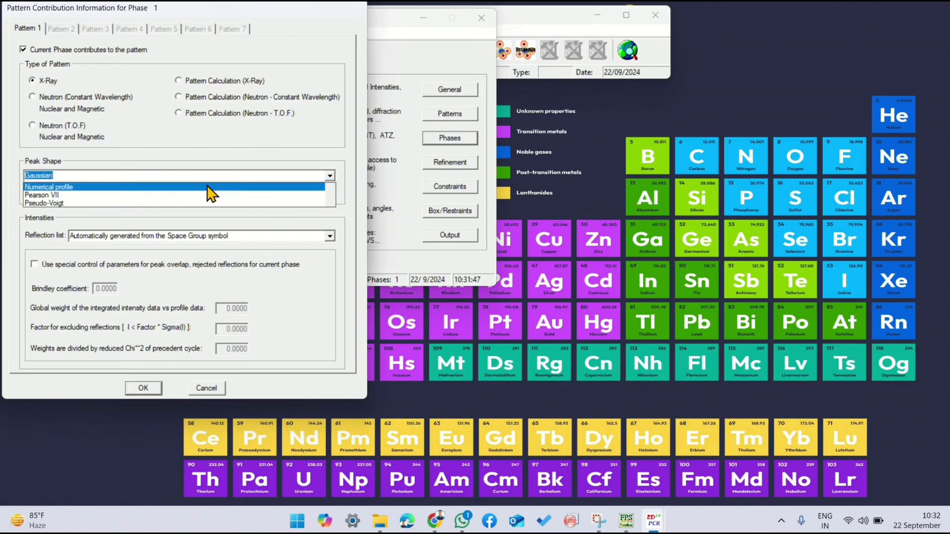
{"action": "left_click", "coordinate": [181, 204]}
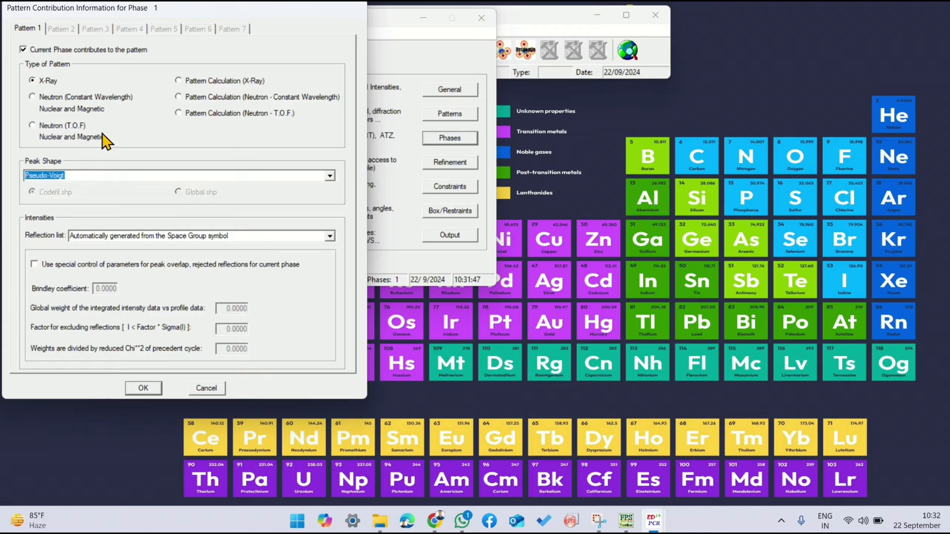
{"action": "left_click", "coordinate": [143, 388]}
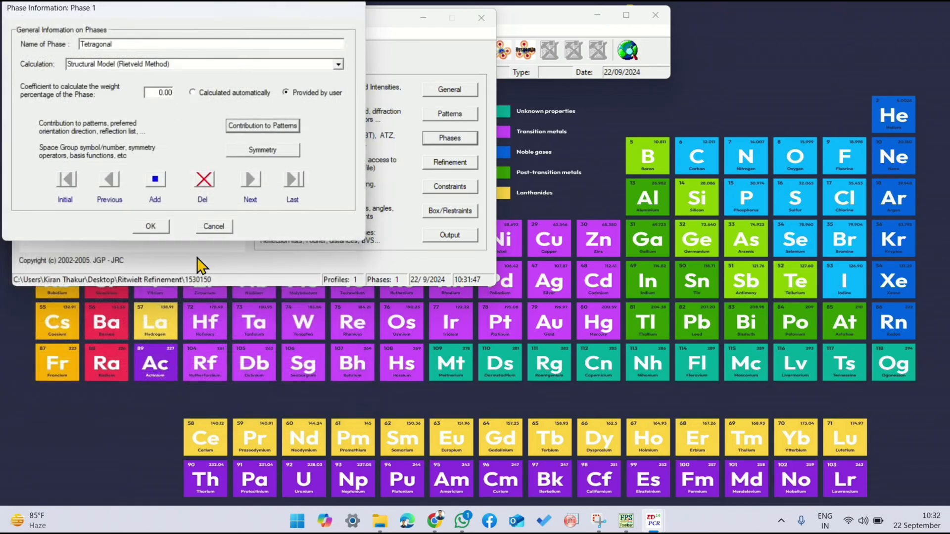
Step: Generate the symmetry operators automatically from phase 1's space group and accept the phase information
{"action": "left_click", "coordinate": [260, 151]}
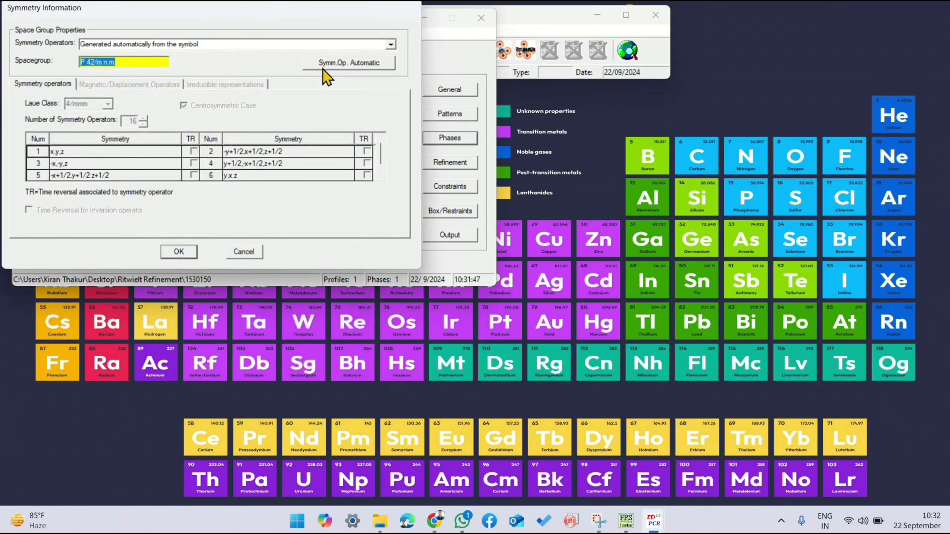
{"action": "left_click", "coordinate": [325, 64]}
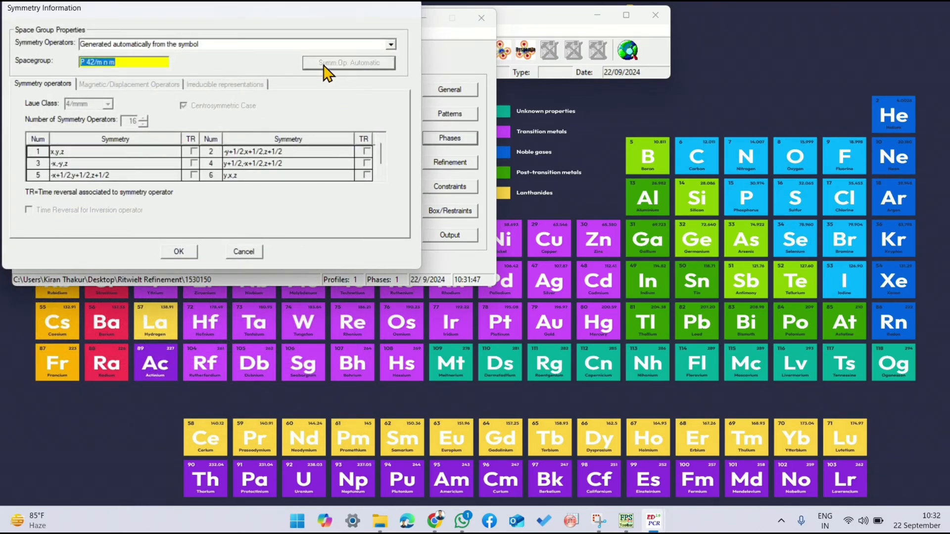
{"action": "left_click", "coordinate": [180, 253]}
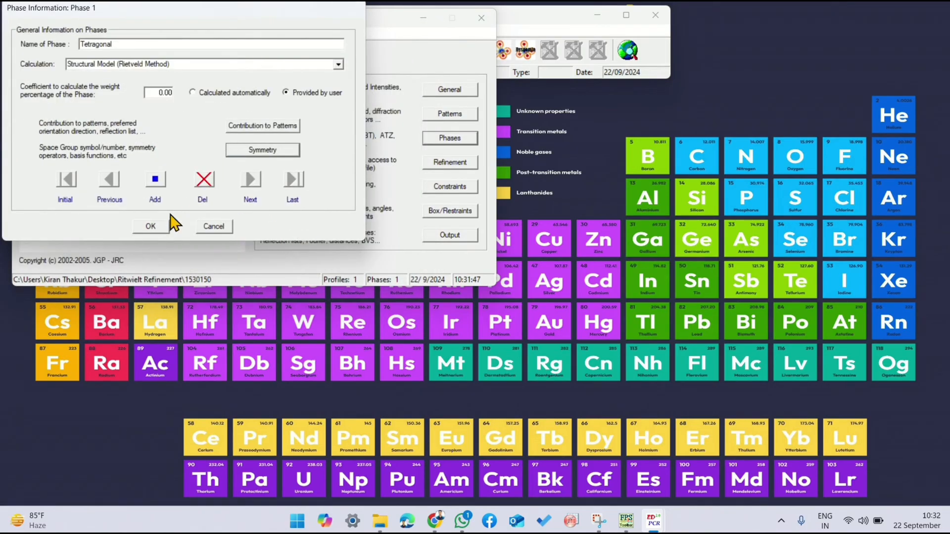
{"action": "left_click", "coordinate": [156, 230]}
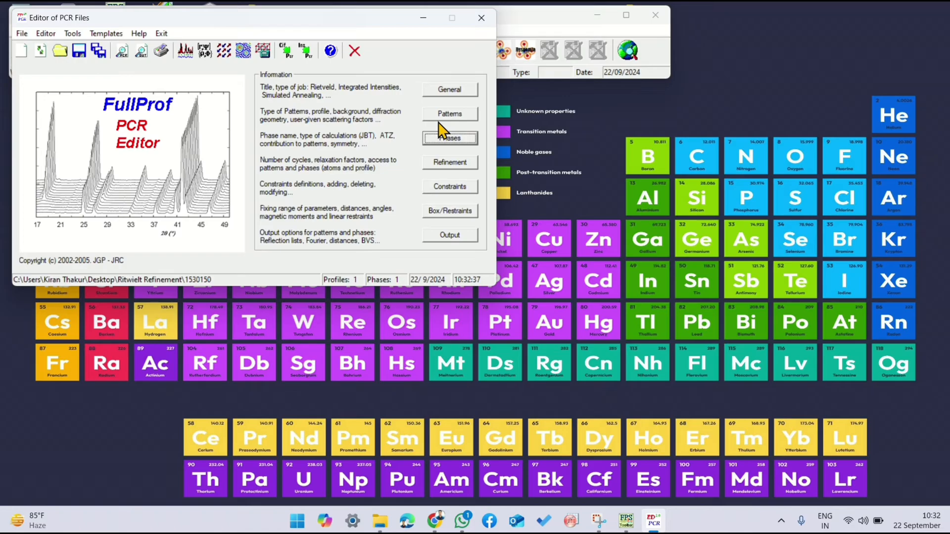
Step: Set the refinement to 30 cycles with reflections ordered at each cycle
{"action": "left_click", "coordinate": [447, 165]}
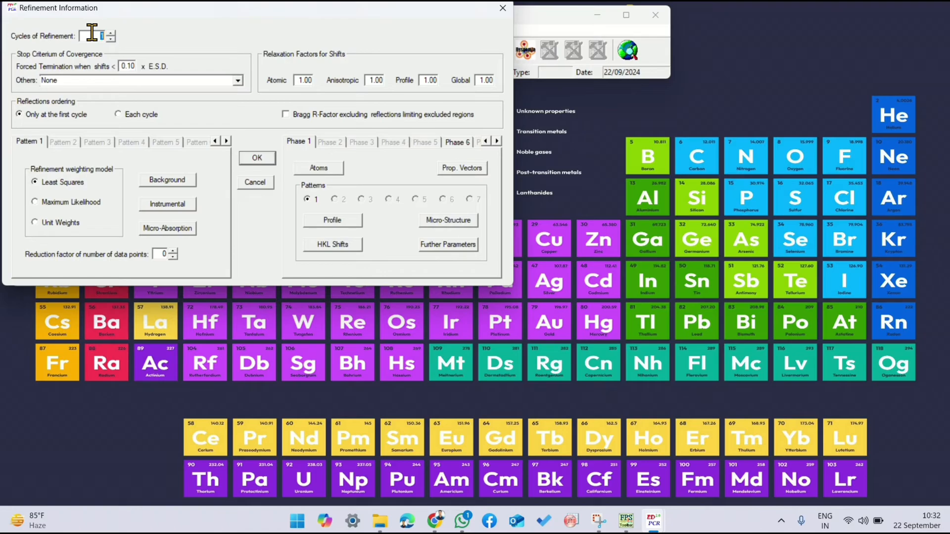
{"action": "type", "text": "30"}
{"action": "left_click", "coordinate": [119, 114]}
Step: Import the background points from the BGR file in the desktop's Ritwielt Refinement folder and accept the refinement settings
{"action": "left_click", "coordinate": [166, 181]}
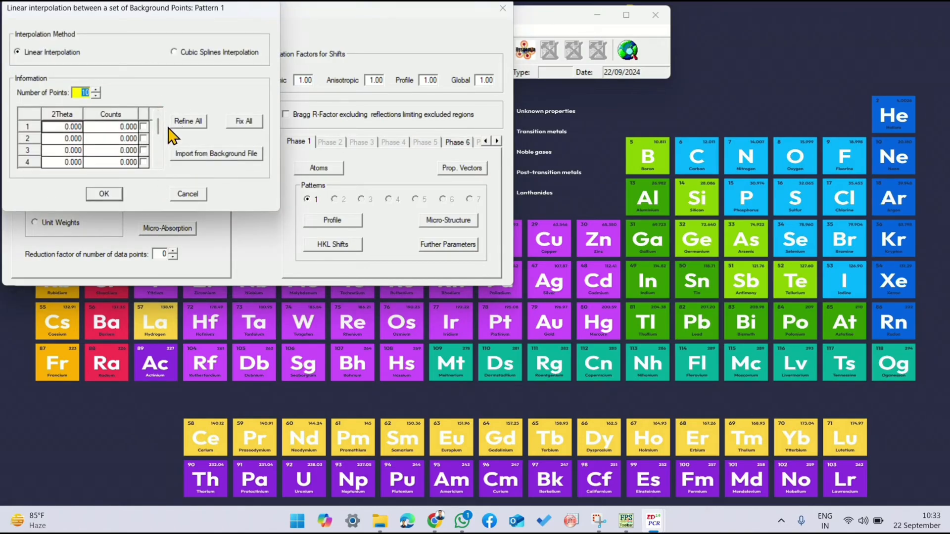
{"action": "left_click", "coordinate": [202, 157]}
{"action": "left_click", "coordinate": [67, 143]}
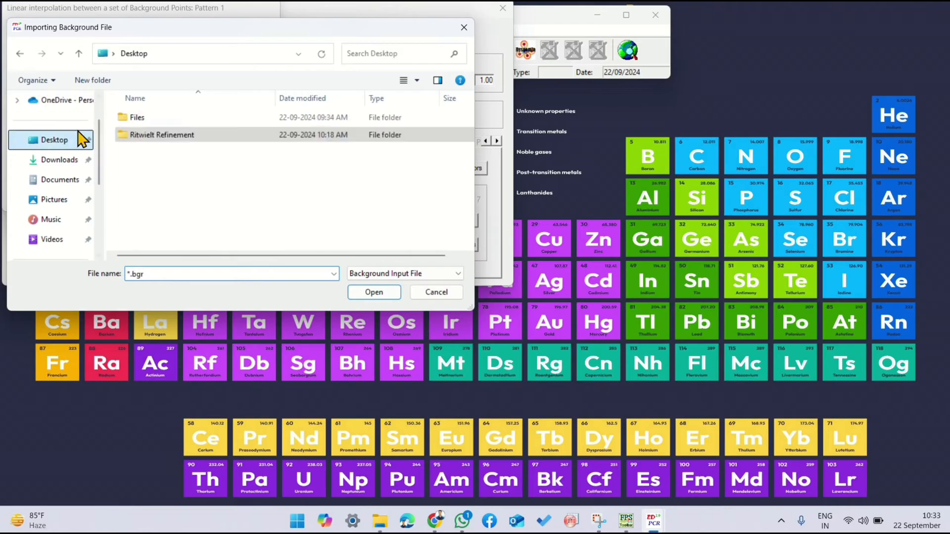
{"action": "double_click", "coordinate": [168, 136]}
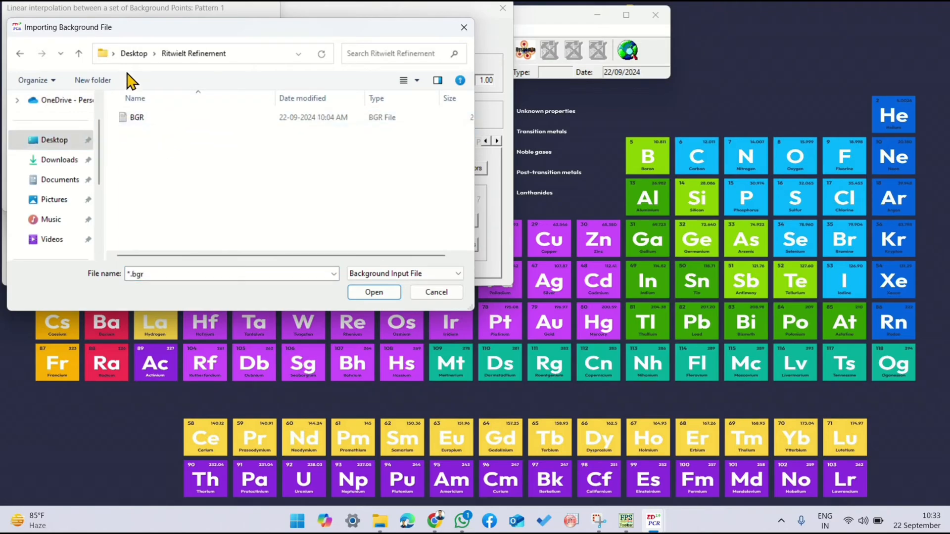
{"action": "left_click", "coordinate": [176, 121]}
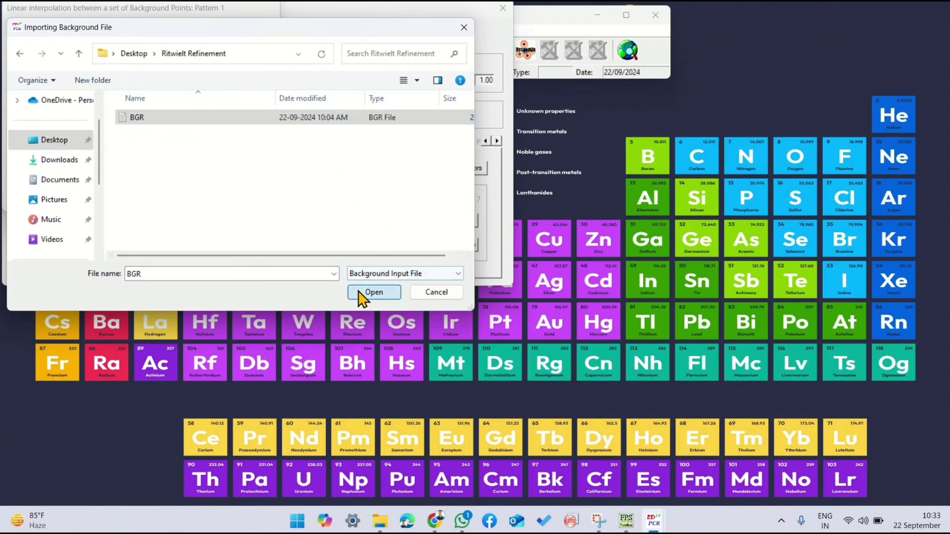
{"action": "left_click", "coordinate": [374, 293]}
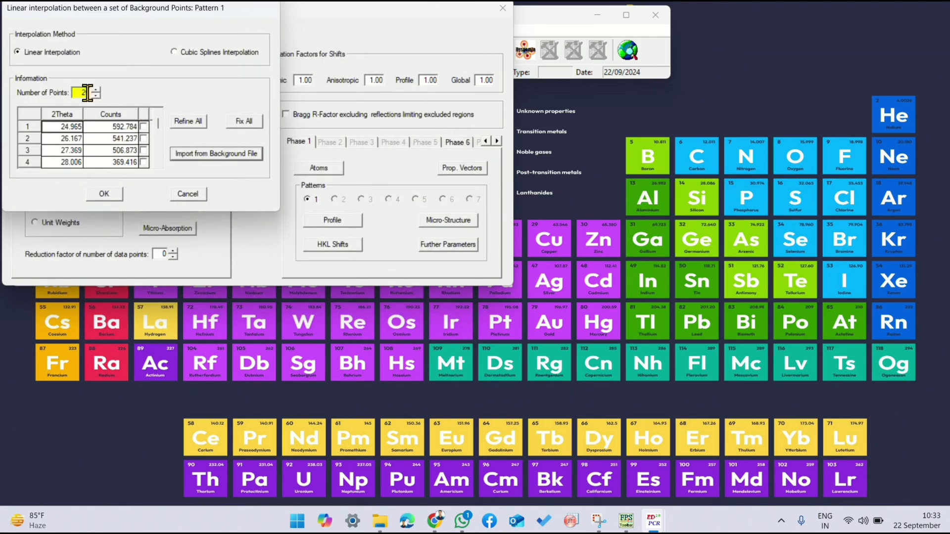
{"action": "left_click", "coordinate": [105, 196]}
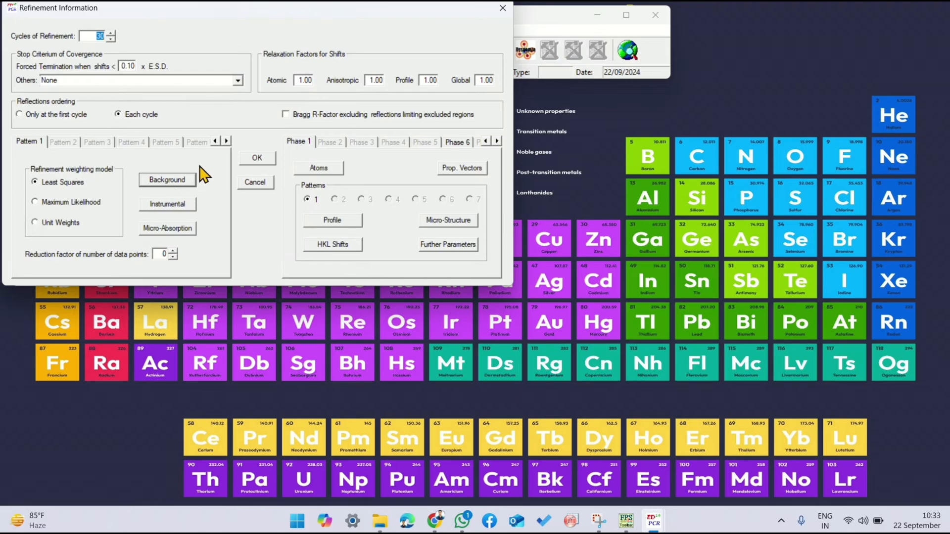
{"action": "left_click", "coordinate": [257, 157]}
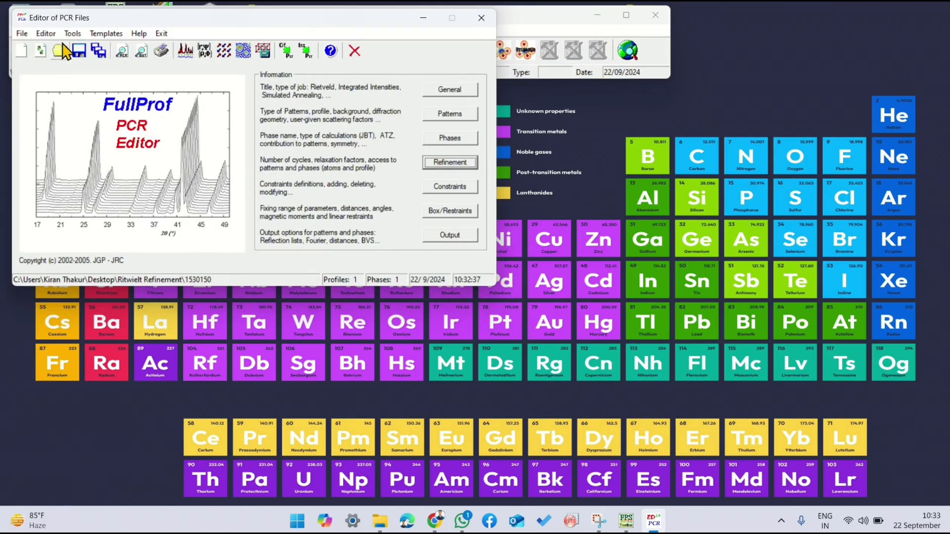
Step: Run FullProf on the data DAT file in the Ritwielt Refinement folder and close the finished run
{"action": "left_click", "coordinate": [185, 51]}
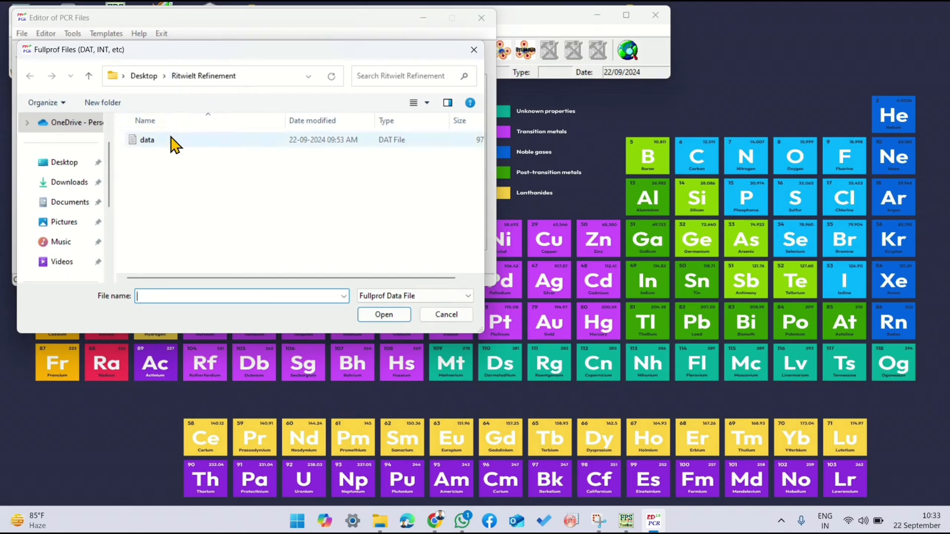
{"action": "double_click", "coordinate": [147, 140]}
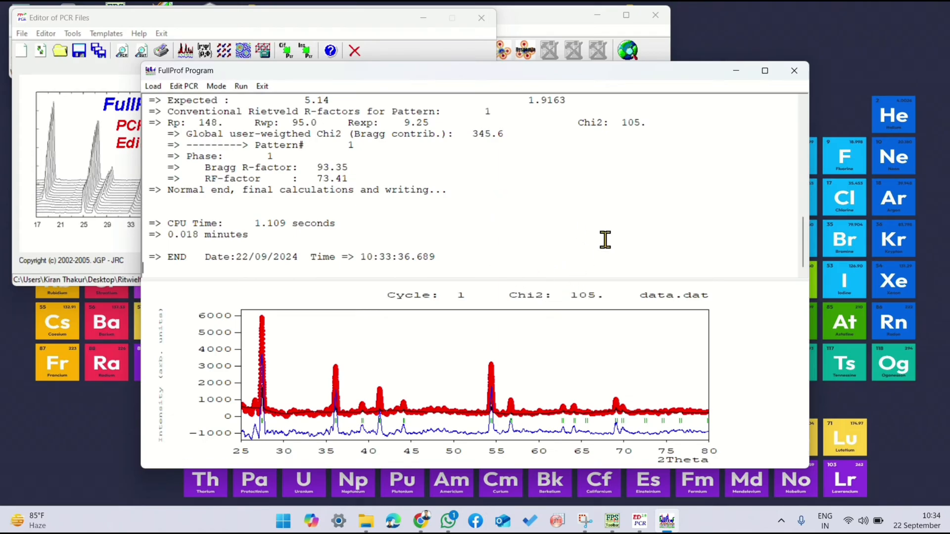
{"action": "left_click", "coordinate": [794, 70]}
{"action": "left_click", "coordinate": [459, 300]}
Step: Mark the O1 atom's X coordinate in phase 1 for refinement and accept the refinement settings
{"action": "left_click", "coordinate": [446, 164]}
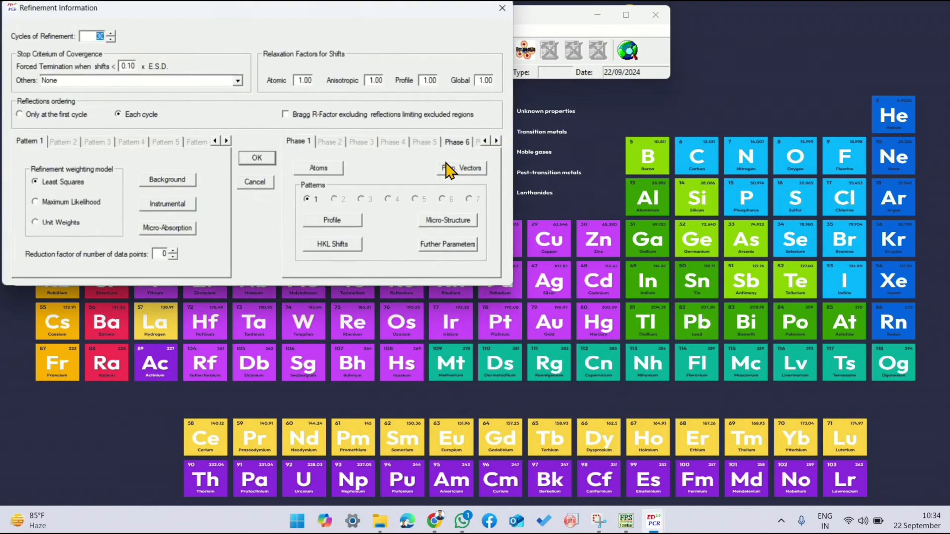
{"action": "left_click", "coordinate": [320, 169]}
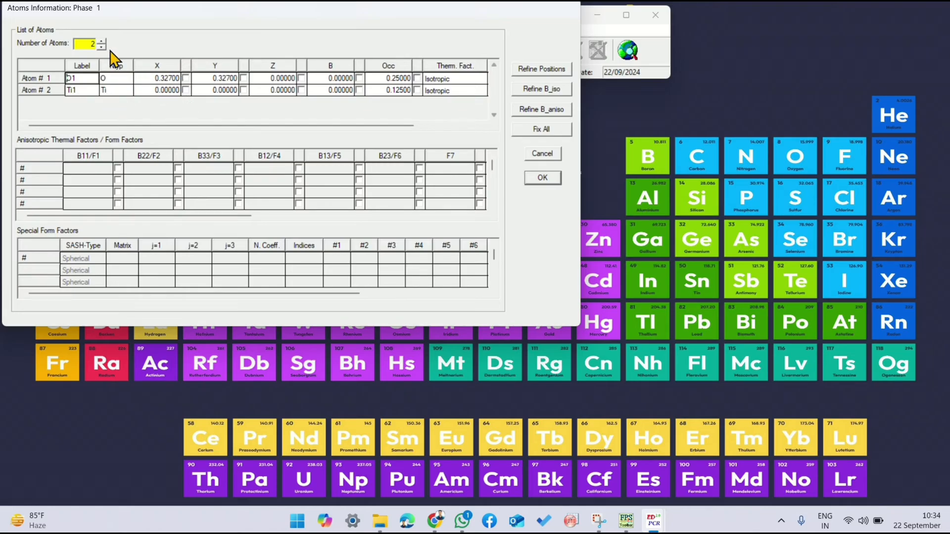
{"action": "left_click", "coordinate": [185, 78]}
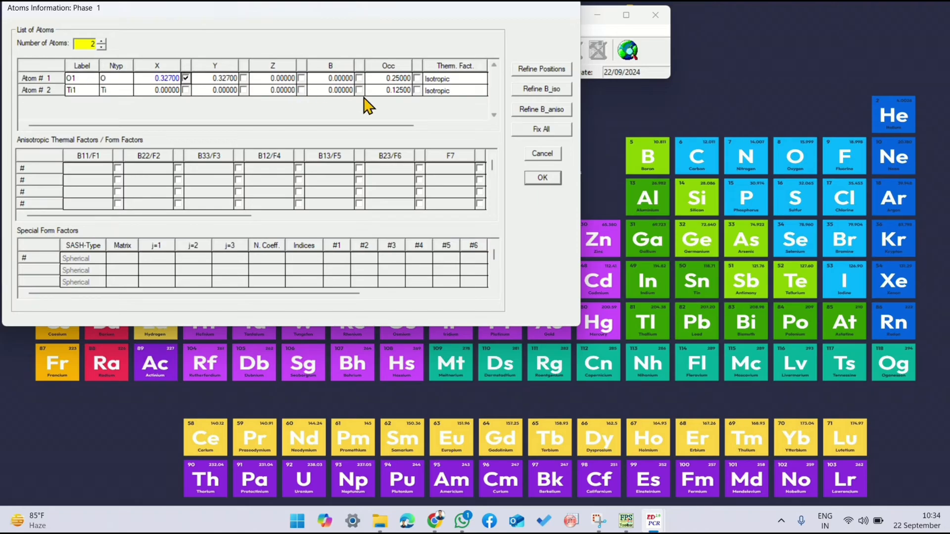
{"action": "left_click", "coordinate": [540, 178]}
{"action": "left_click", "coordinate": [264, 159]}
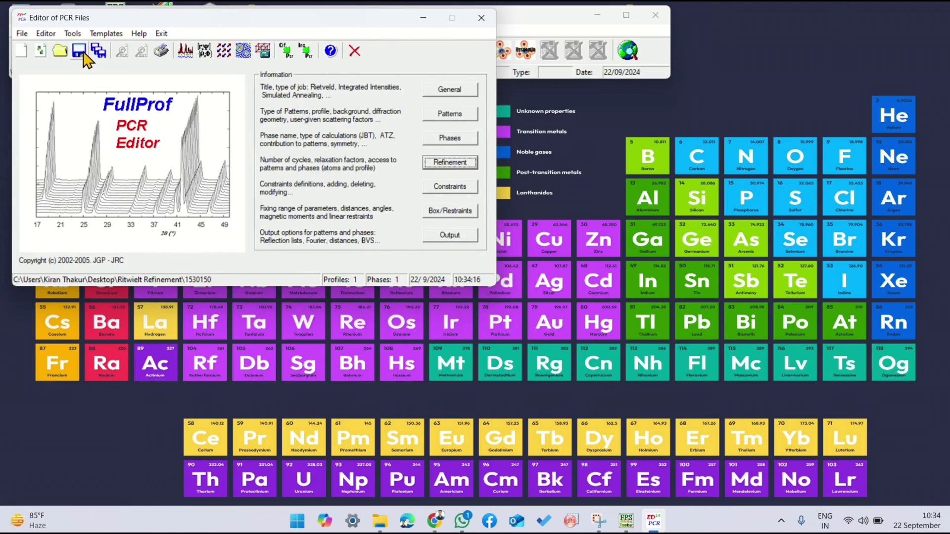
Step: Run FullProf on the data DAT file, check the fit of the peak near 36° 2Theta, and reload the PCR file
{"action": "left_click", "coordinate": [185, 51]}
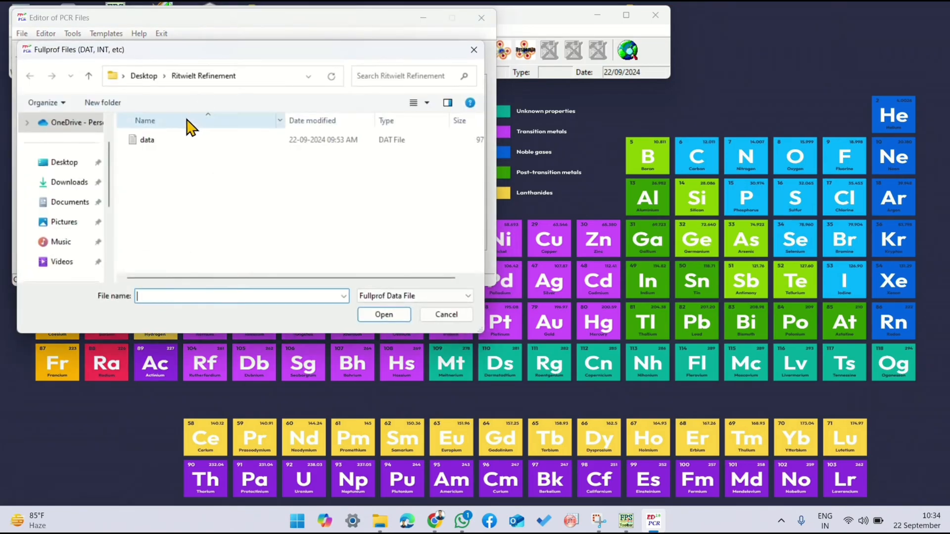
{"action": "double_click", "coordinate": [180, 140]}
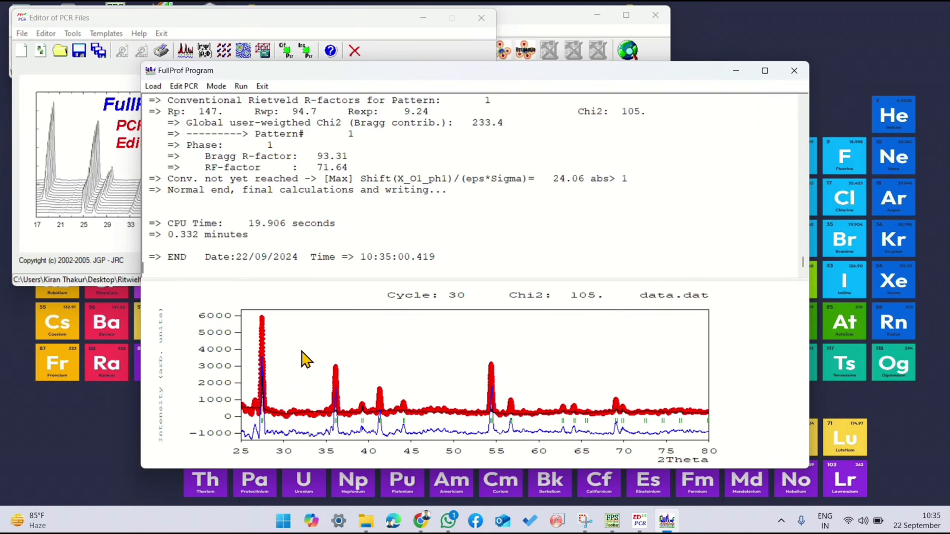
{"action": "left_click_drag", "start_coordinate": [318, 361], "coordinate": [356, 414]}
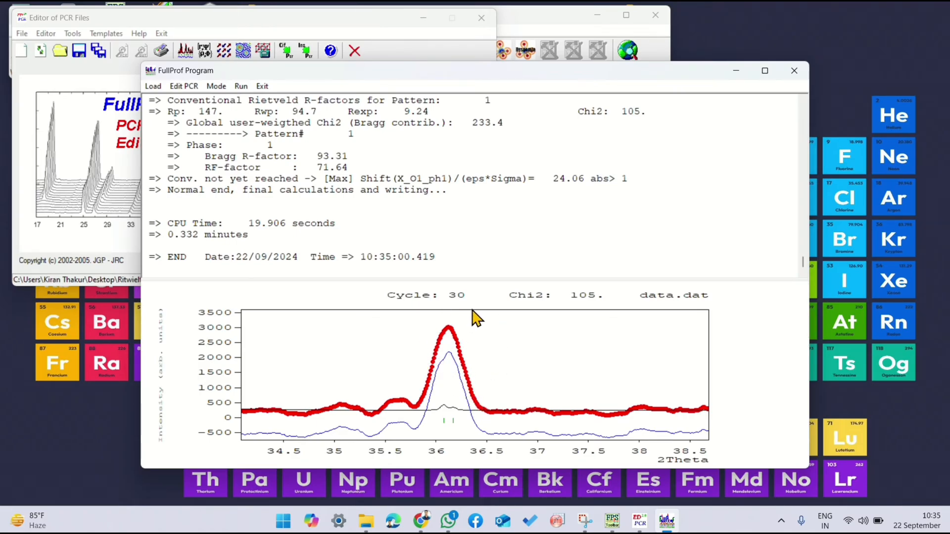
{"action": "left_click", "coordinate": [794, 70]}
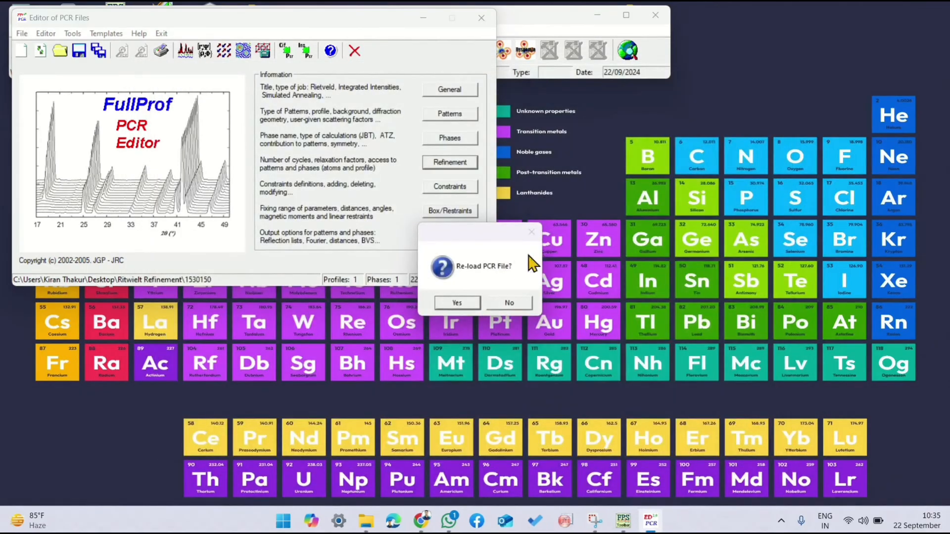
{"action": "left_click", "coordinate": [477, 300]}
Step: Refine the O1 atom's B factor in phase 1 instead of its X and Y coordinates and accept the refinement settings
{"action": "left_click", "coordinate": [437, 163]}
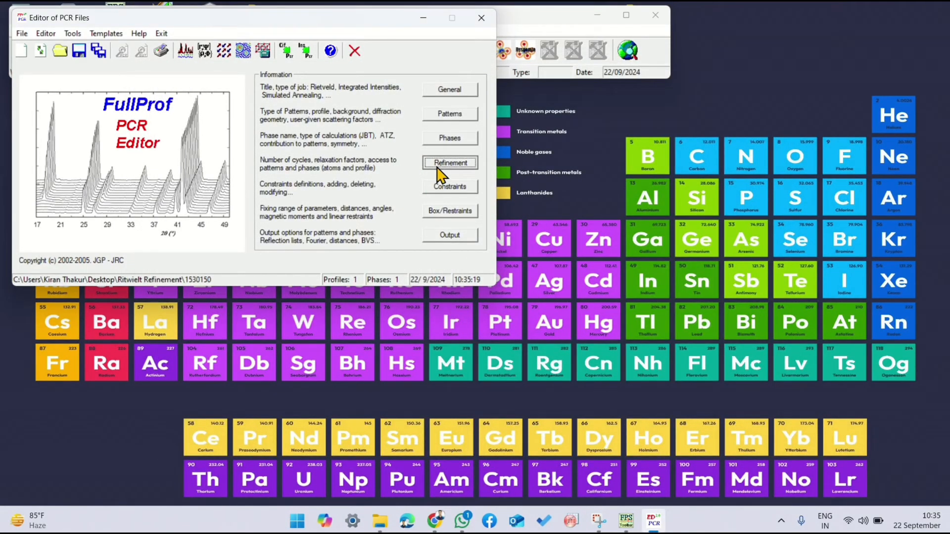
{"action": "left_click", "coordinate": [321, 168]}
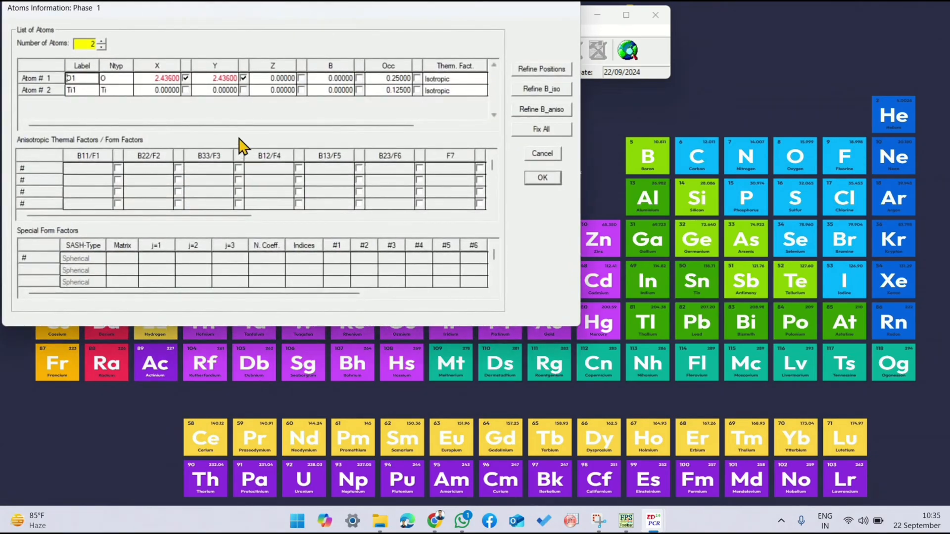
{"action": "left_click", "coordinate": [244, 79]}
{"action": "left_click", "coordinate": [535, 179]}
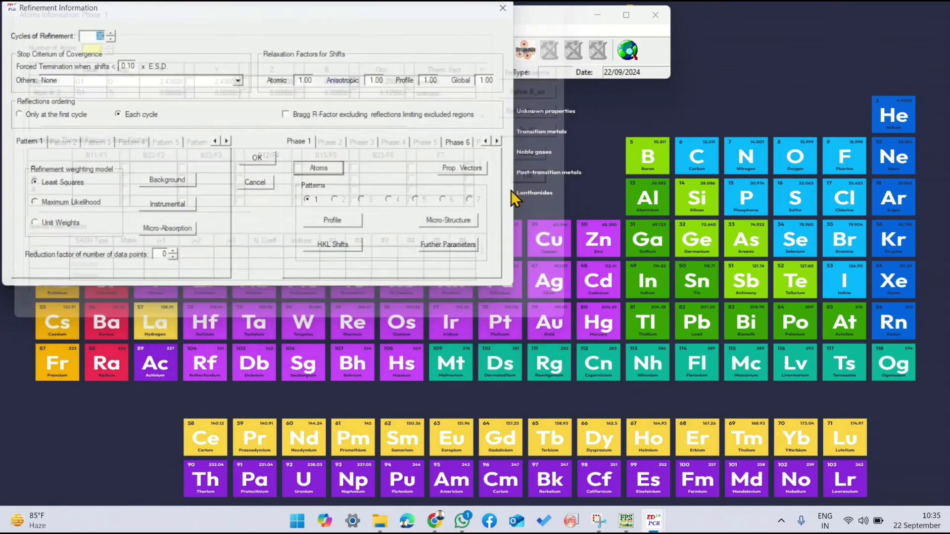
{"action": "left_click", "coordinate": [245, 161]}
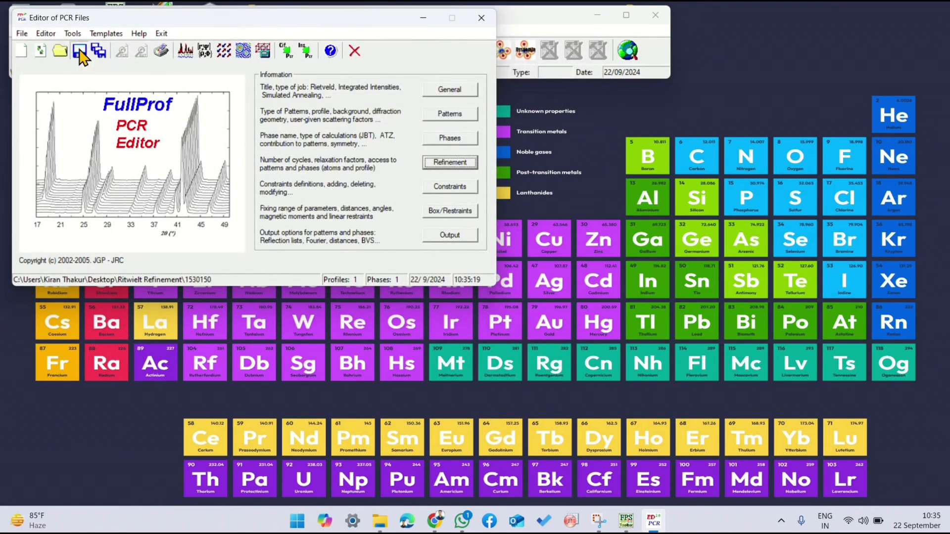
Step: Run FullProf on the data DAT file with the B factor refinement, close the finished run and reload the PCR file
{"action": "left_click", "coordinate": [186, 53]}
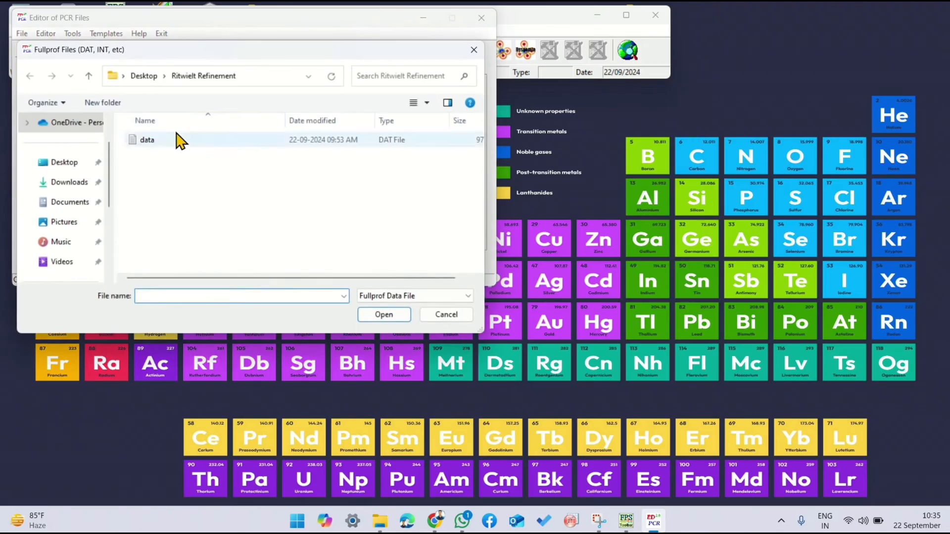
{"action": "double_click", "coordinate": [180, 141]}
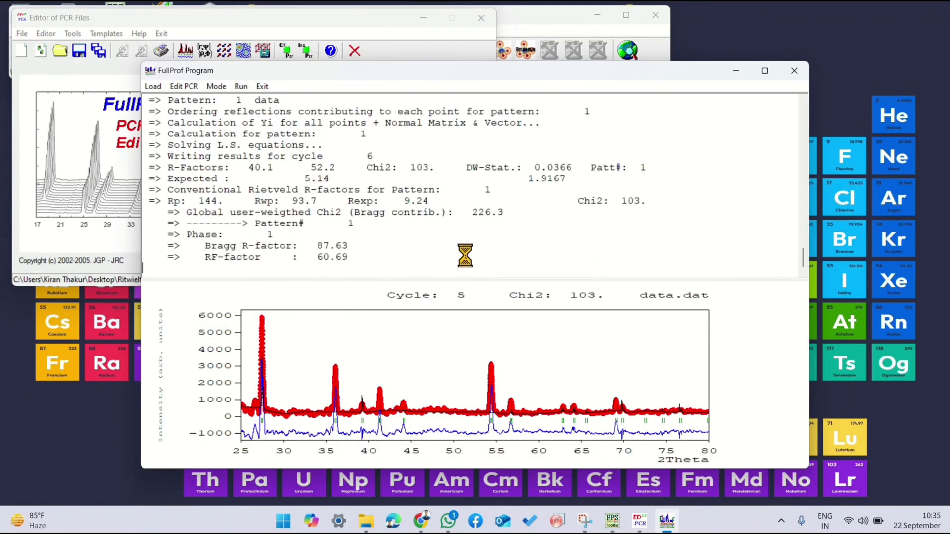
{"action": "left_click", "coordinate": [794, 71]}
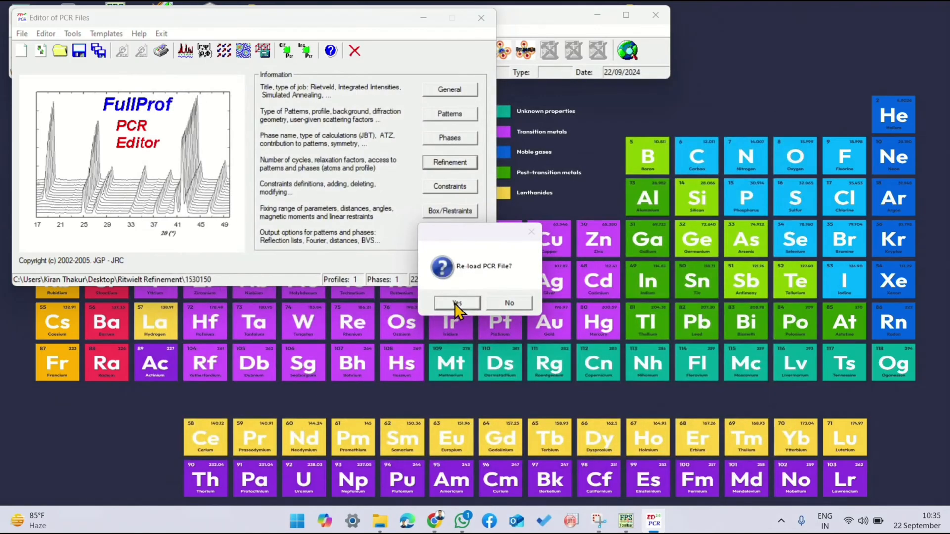
{"action": "left_click", "coordinate": [454, 302]}
Step: Mark the O1 atom's occupancy in phase 1 for refinement instead of its B factor and accept the refinement settings
{"action": "left_click", "coordinate": [450, 163]}
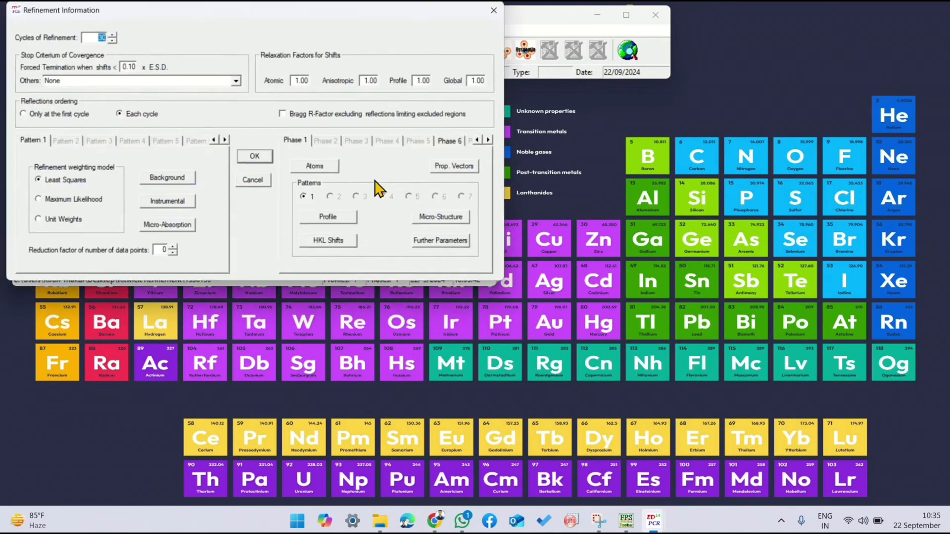
{"action": "left_click", "coordinate": [314, 166]}
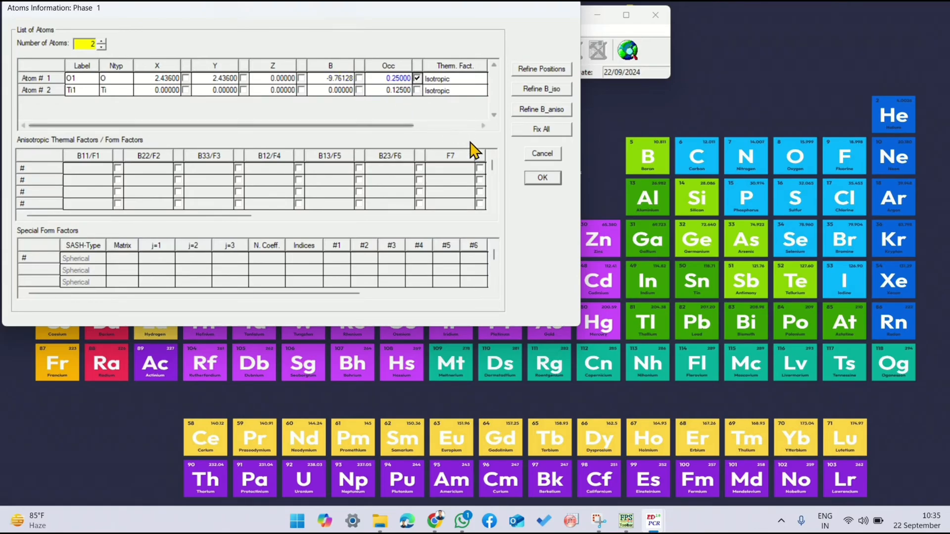
{"action": "left_click", "coordinate": [543, 179]}
{"action": "left_click", "coordinate": [257, 157]}
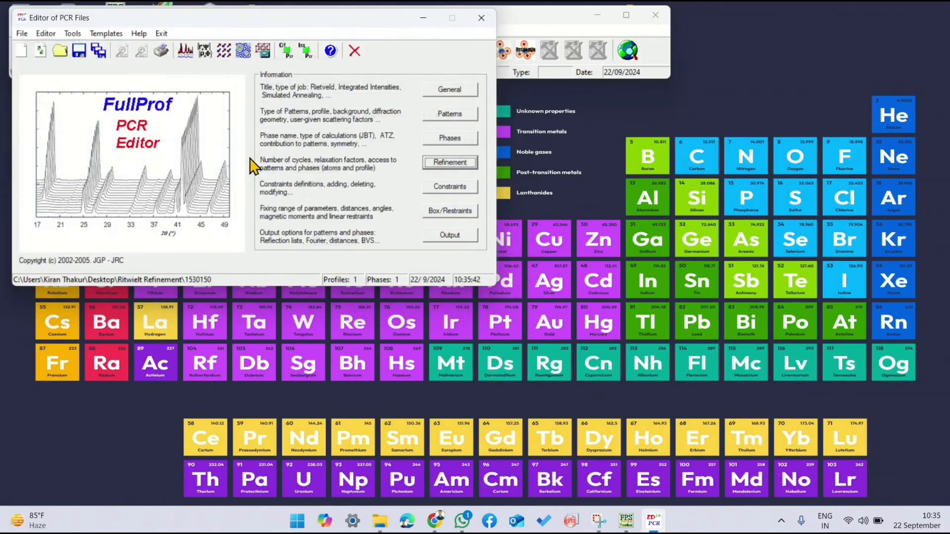
Step: Run FullProf on the data DAT file with the occupancy refinement, close the finished run and reload the PCR file
{"action": "left_click", "coordinate": [181, 47]}
{"action": "double_click", "coordinate": [212, 143]}
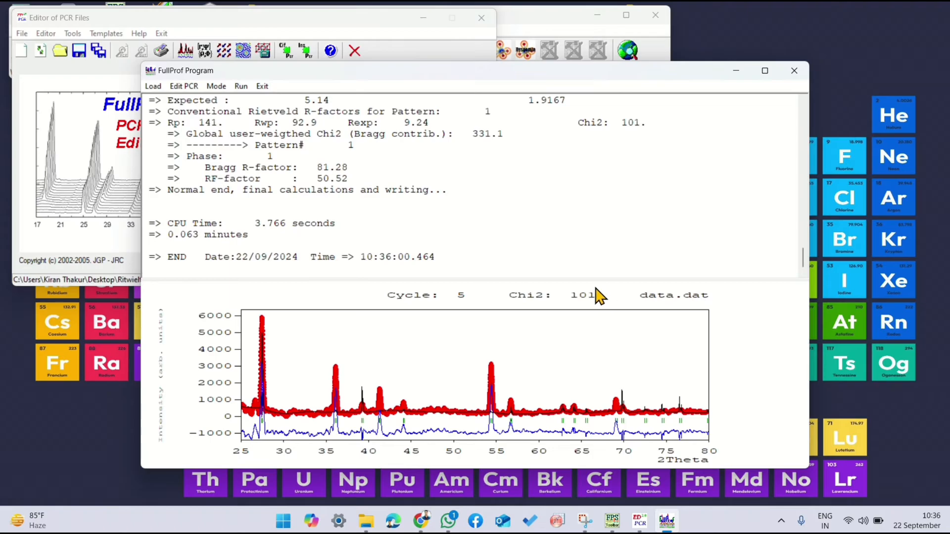
{"action": "left_click", "coordinate": [794, 70]}
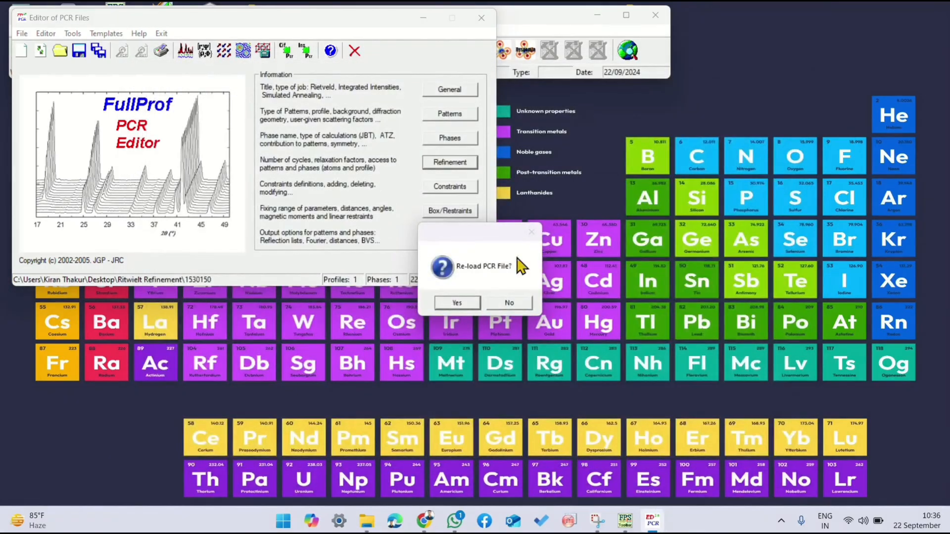
{"action": "left_click", "coordinate": [451, 301]}
Step: Clear the refinement mark on the O1 atom's occupancy in phase 1 and accept the refinement settings
{"action": "left_click", "coordinate": [449, 162]}
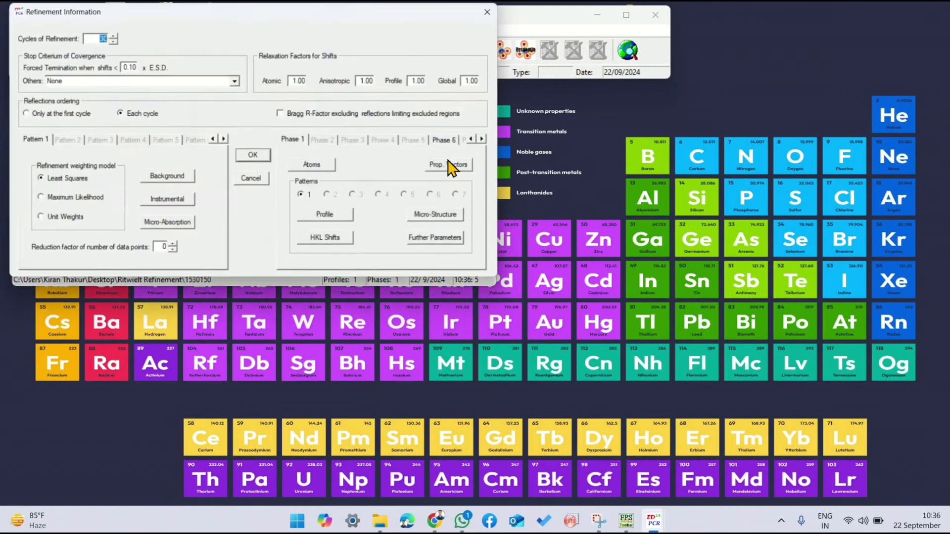
{"action": "left_click", "coordinate": [302, 164]}
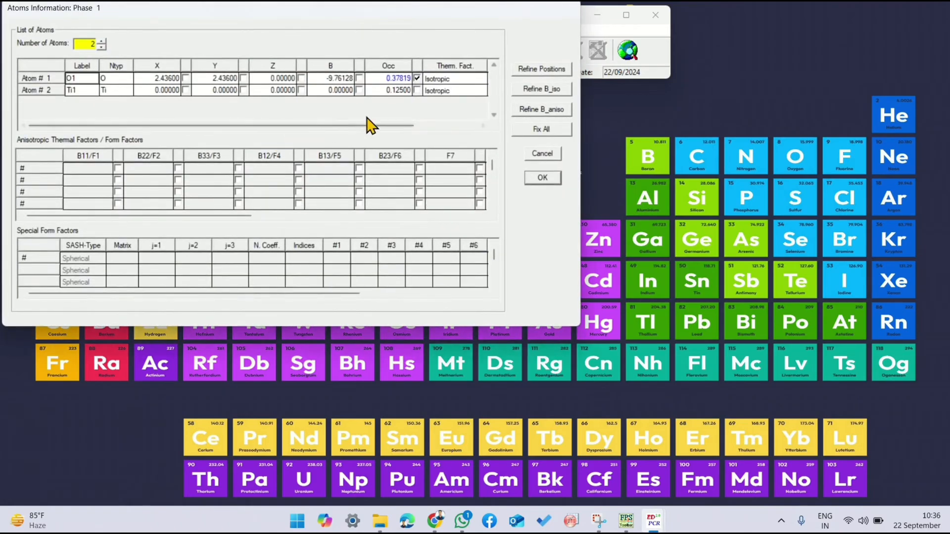
{"action": "left_click", "coordinate": [417, 78]}
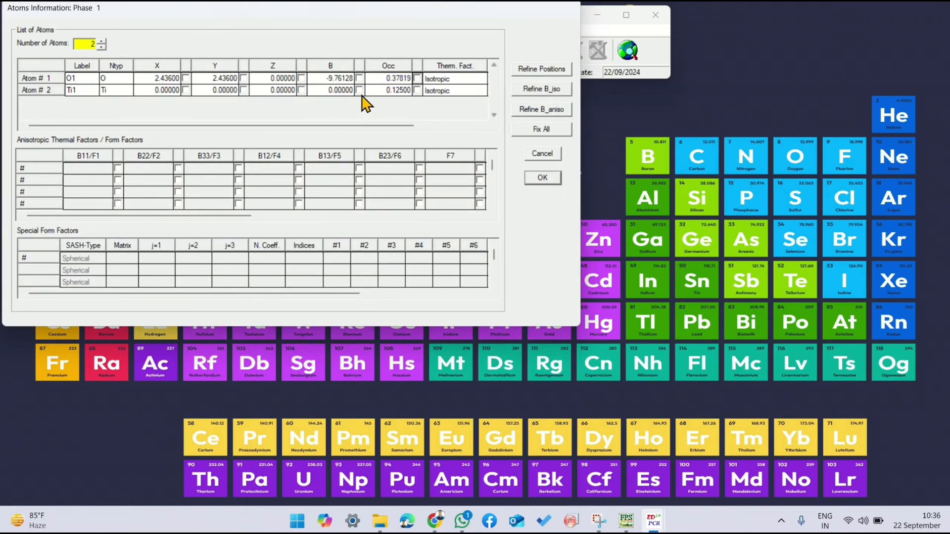
{"action": "left_click", "coordinate": [542, 179]}
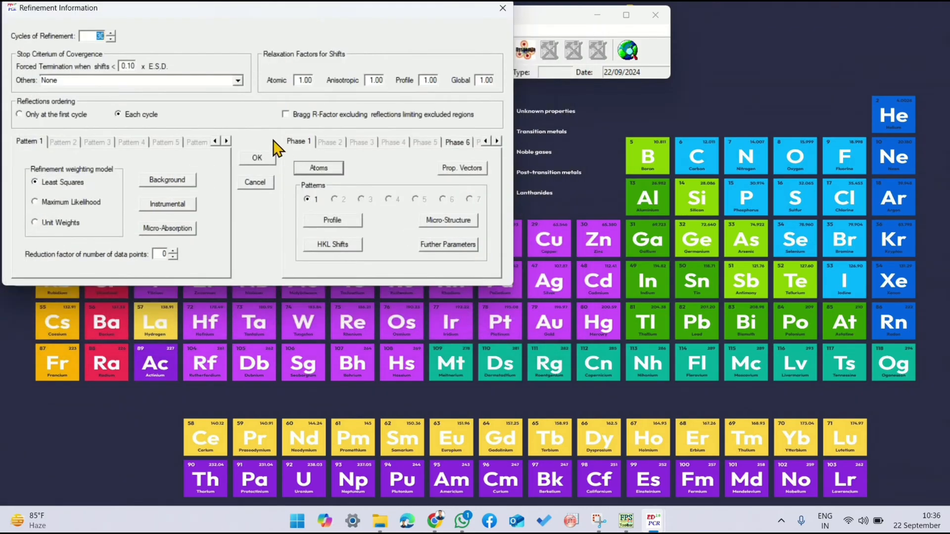
{"action": "left_click", "coordinate": [257, 157]}
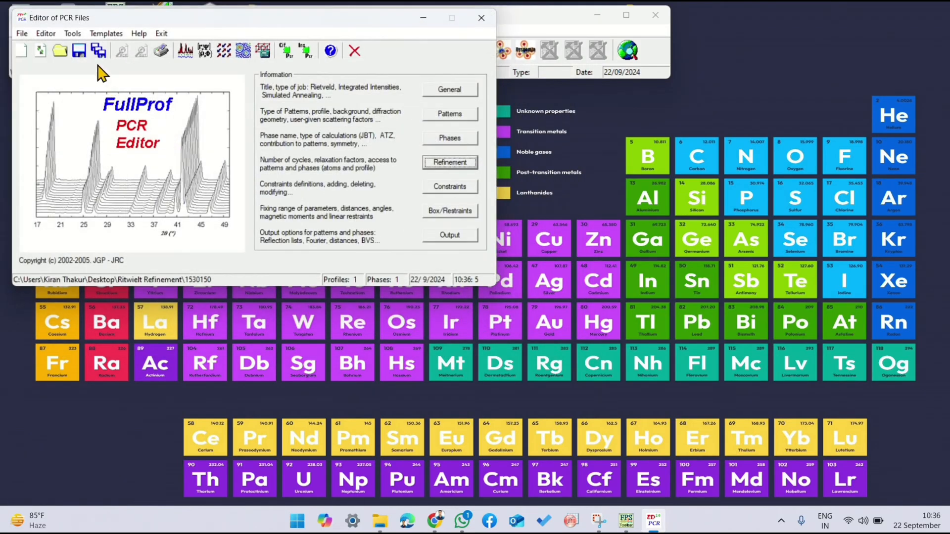
Step: Rerun FullProf on the data DAT file, reload the PCR file after closing the run, and open the refinement settings
{"action": "left_click", "coordinate": [184, 50]}
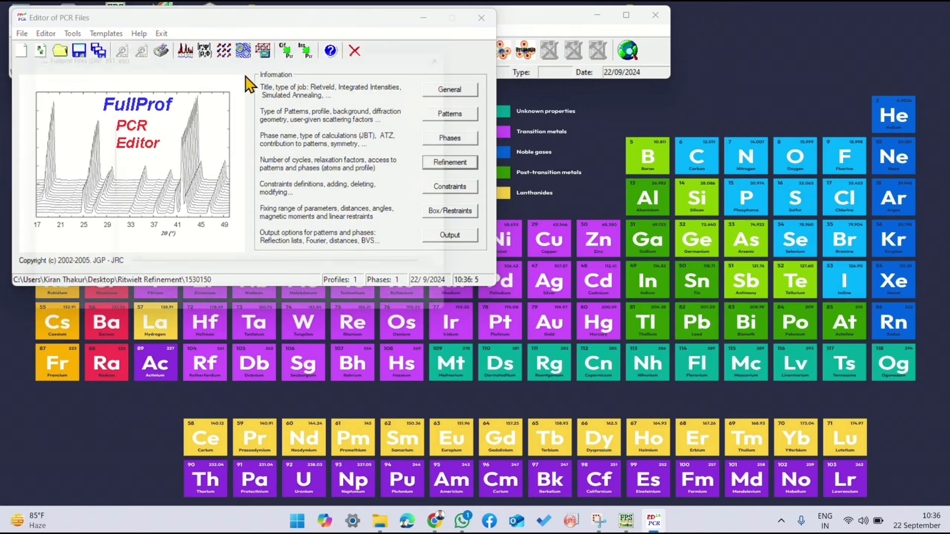
{"action": "left_click", "coordinate": [221, 141]}
{"action": "double_click", "coordinate": [220, 141]}
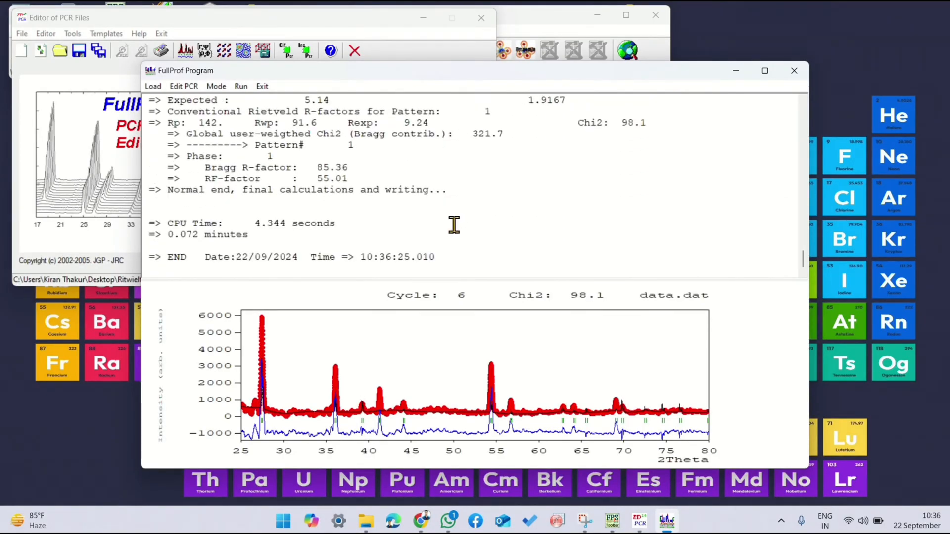
{"action": "left_click", "coordinate": [794, 71]}
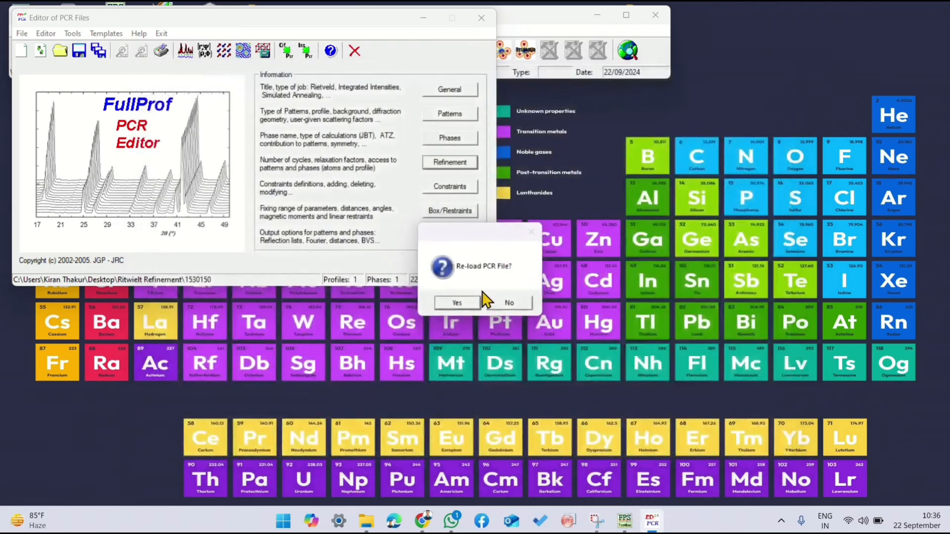
{"action": "left_click", "coordinate": [458, 303]}
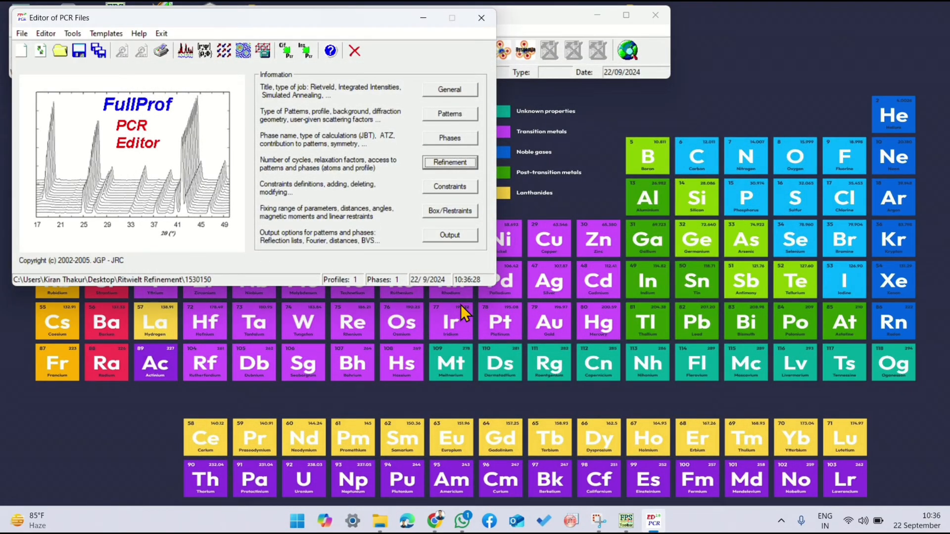
{"action": "left_click", "coordinate": [450, 163]}
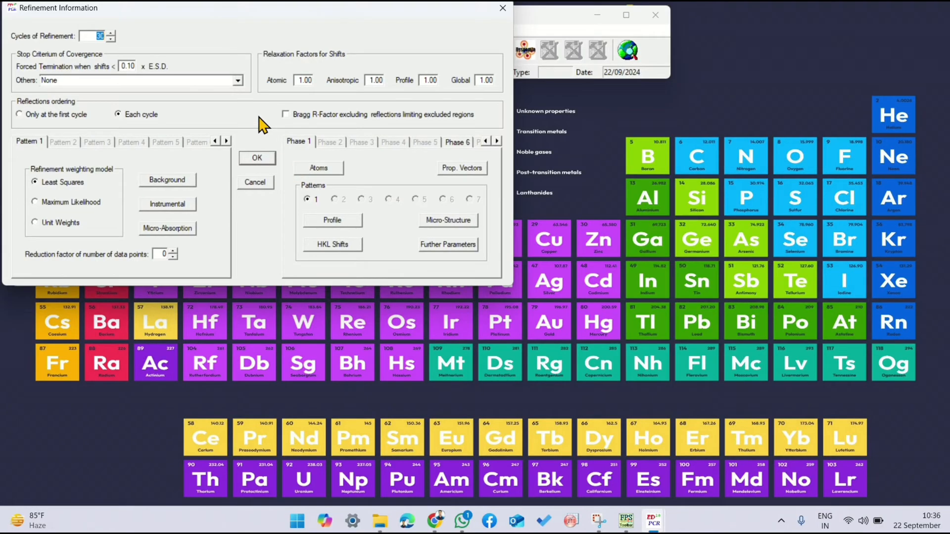
Step: Switch to the Ritwielt Refinement folder in File Explorer, copy the 1530150 PCR file and create a new folder named PCR
{"action": "mouse_move", "coordinate": [383, 530]}
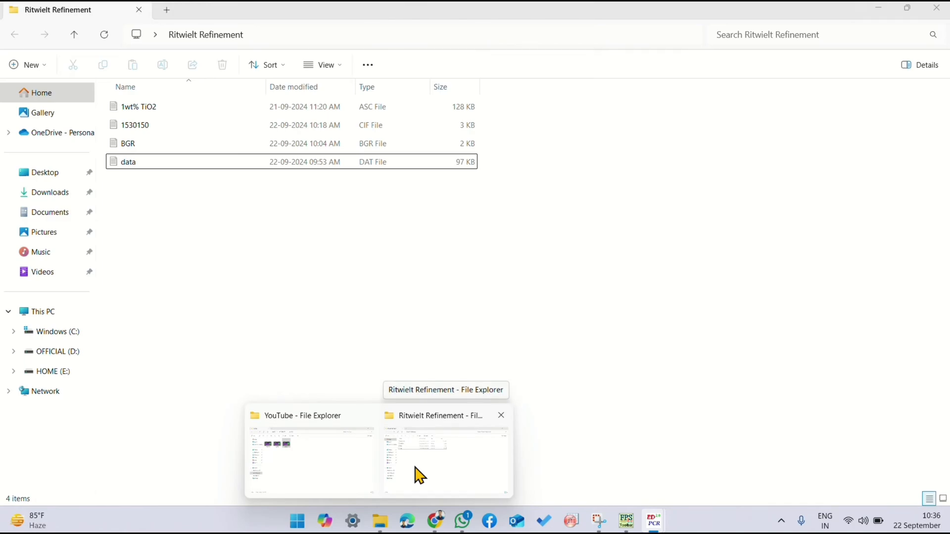
{"action": "left_click", "coordinate": [419, 476]}
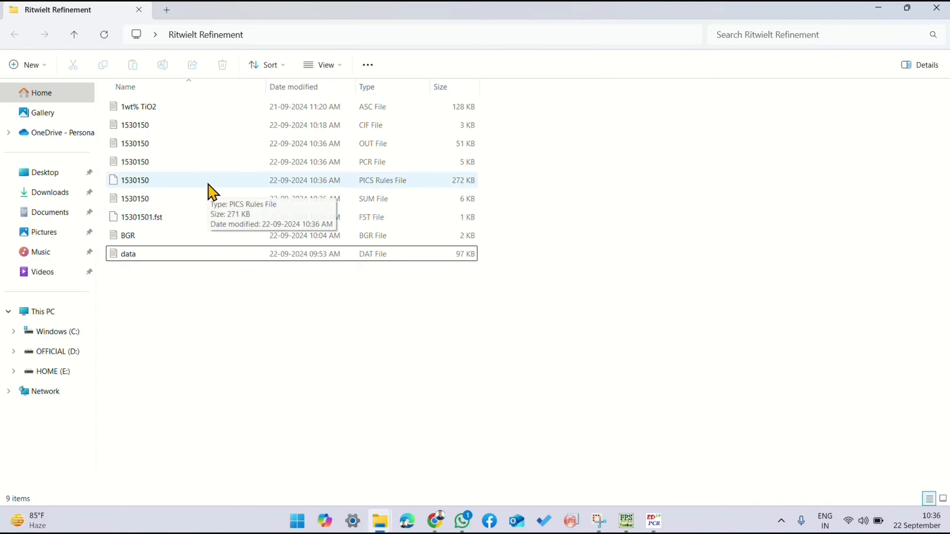
{"action": "left_click", "coordinate": [198, 166]}
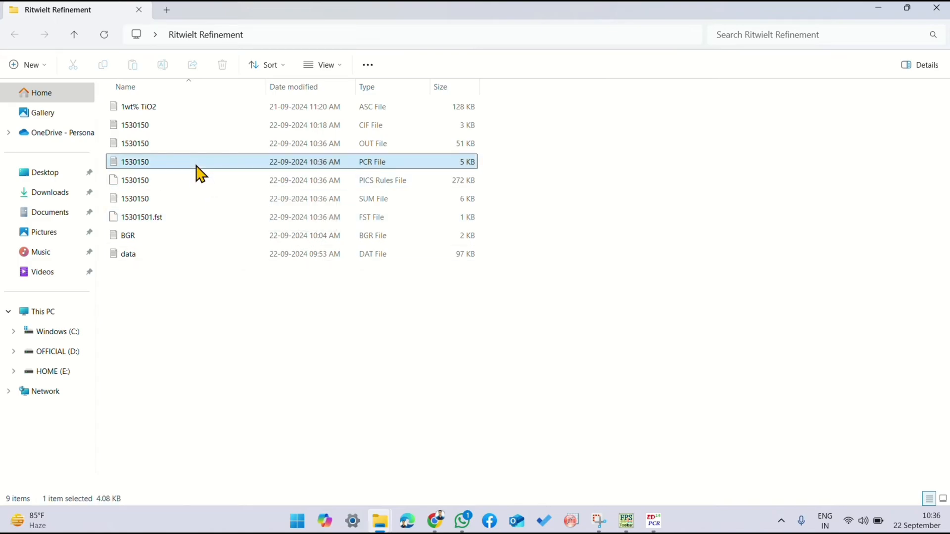
{"action": "left_click", "coordinate": [21, 68]}
{"action": "left_click", "coordinate": [69, 96]}
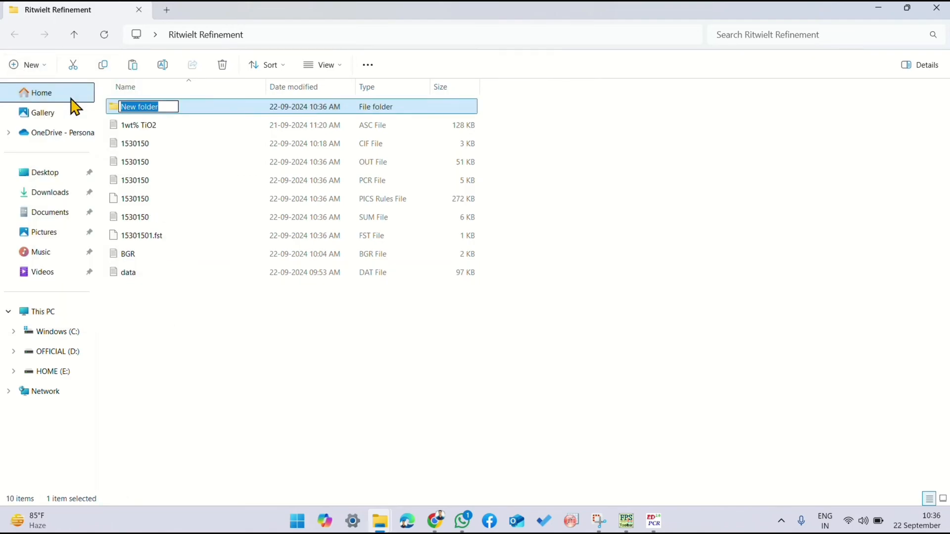
{"action": "type", "text": "PCR"}
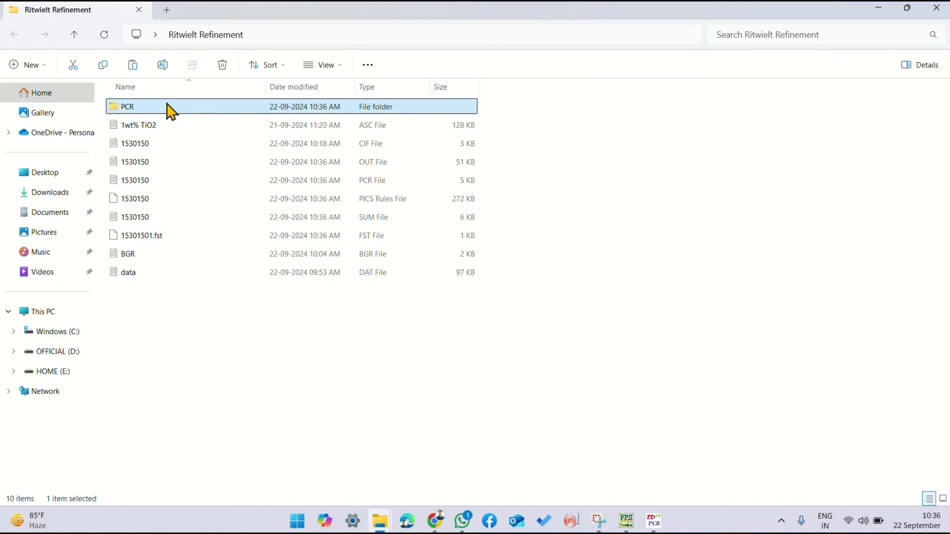
Step: Paste the copied 1530150 PCR file into the PCR folder and return to the Ritwielt Refinement folder
{"action": "double_click", "coordinate": [167, 105]}
{"action": "key", "text": "ctrl+v"}
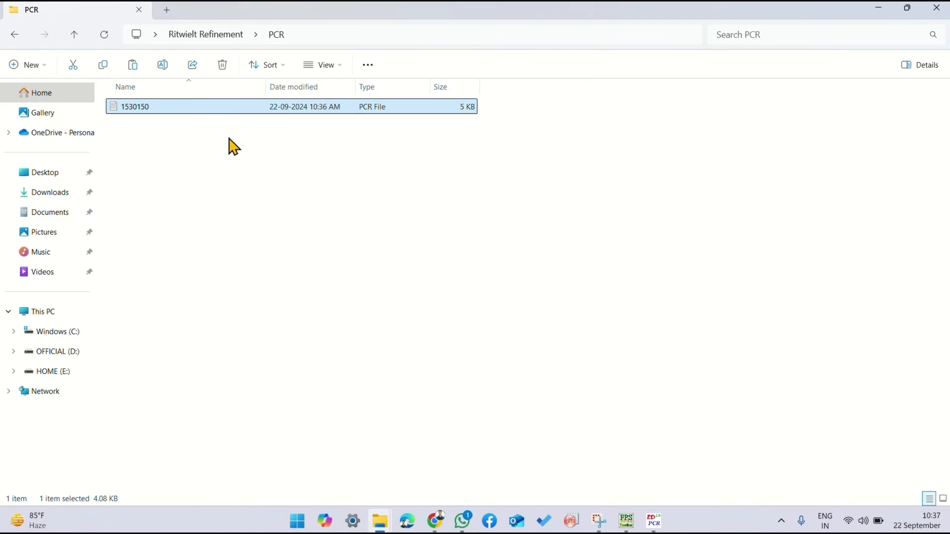
{"action": "left_click", "coordinate": [16, 35]}
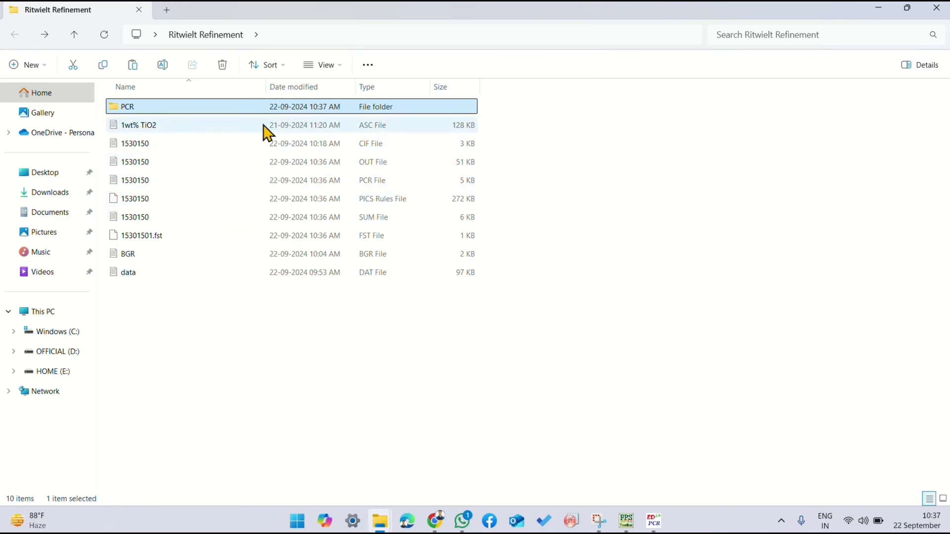
{"action": "left_click", "coordinate": [528, 176]}
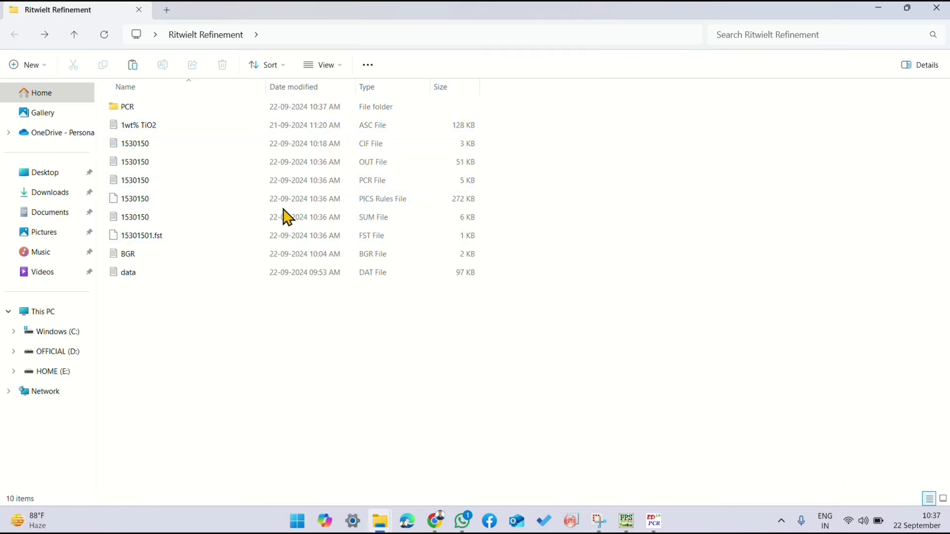
{"action": "mouse_move", "coordinate": [652, 520]}
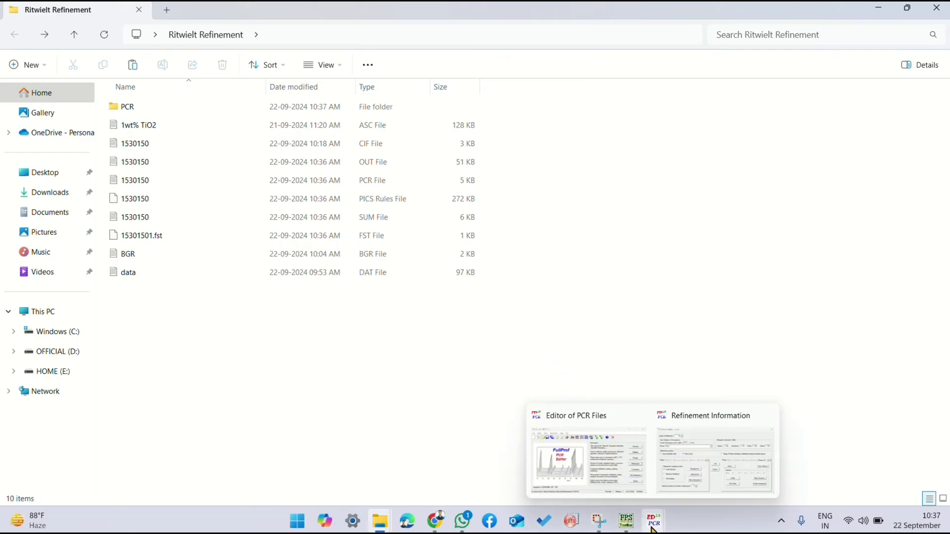
Step: Switch to the PCR editor's refinement settings, replace the Ti1 atom's B refinement mark with one on its occupancy in phase 1, and accept
{"action": "left_click", "coordinate": [674, 480]}
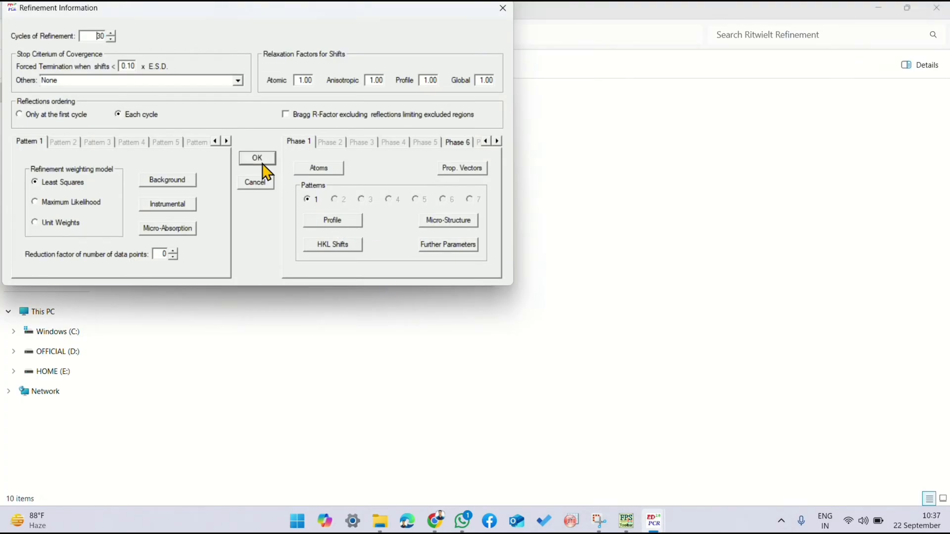
{"action": "left_click", "coordinate": [319, 168]}
{"action": "left_click", "coordinate": [358, 90]}
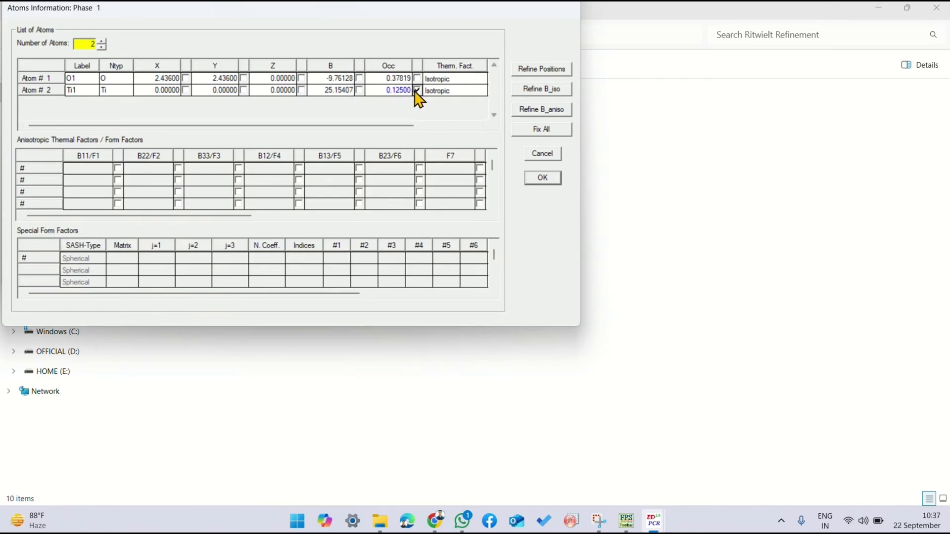
{"action": "left_click", "coordinate": [531, 178]}
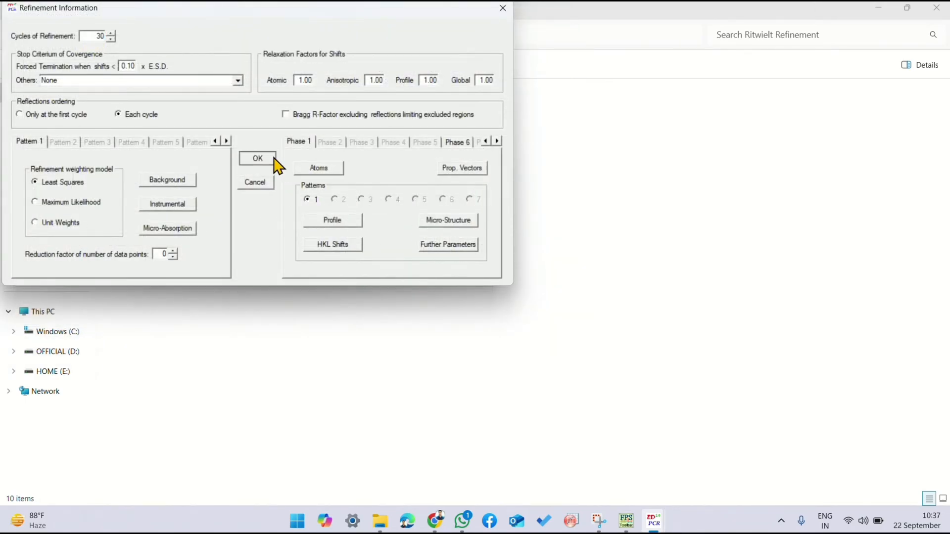
{"action": "left_click", "coordinate": [255, 158]}
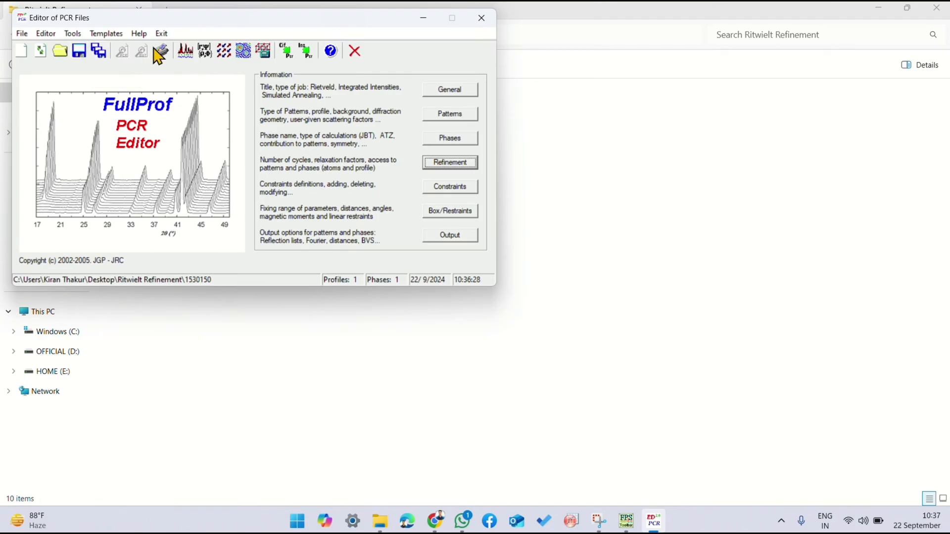
Step: Run the FullProf refinement again using the data DAT file in the Ritwielt Refinement folder
{"action": "left_click", "coordinate": [186, 54]}
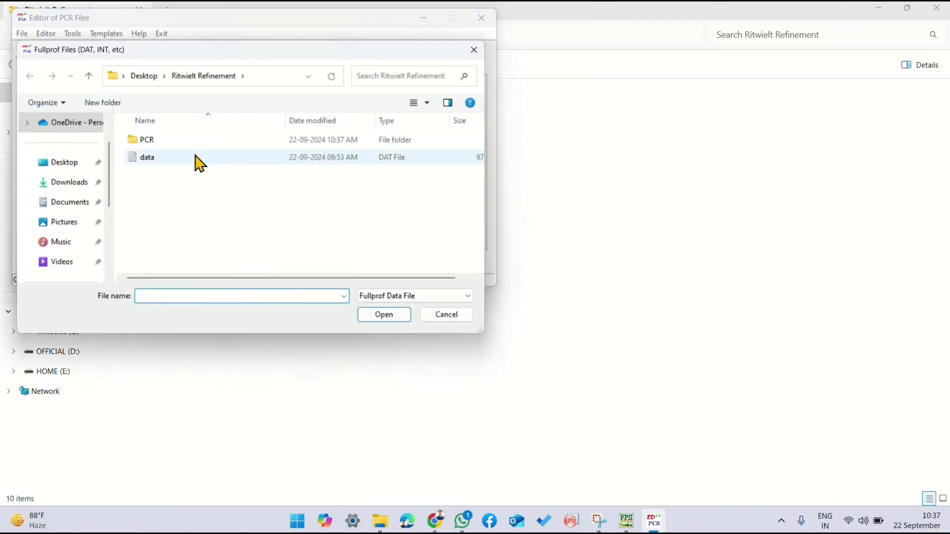
{"action": "double_click", "coordinate": [197, 158]}
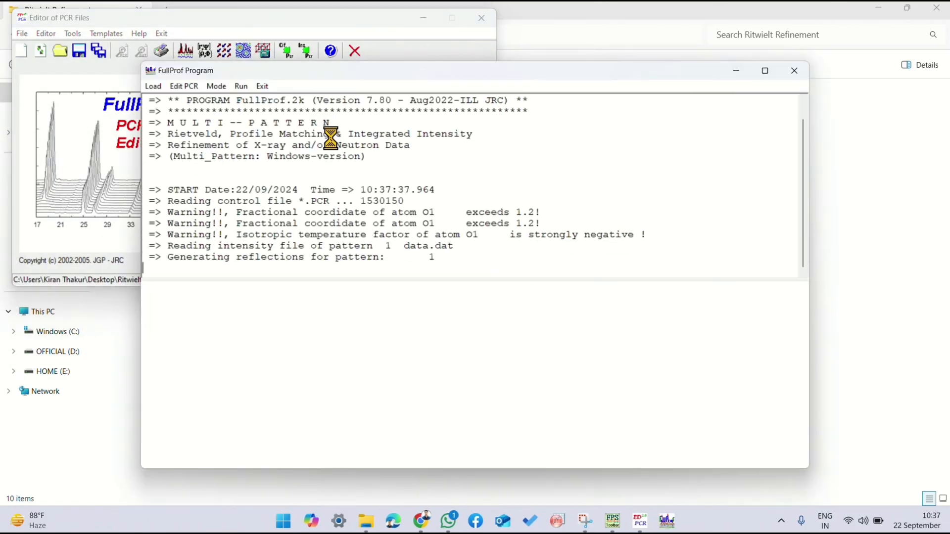
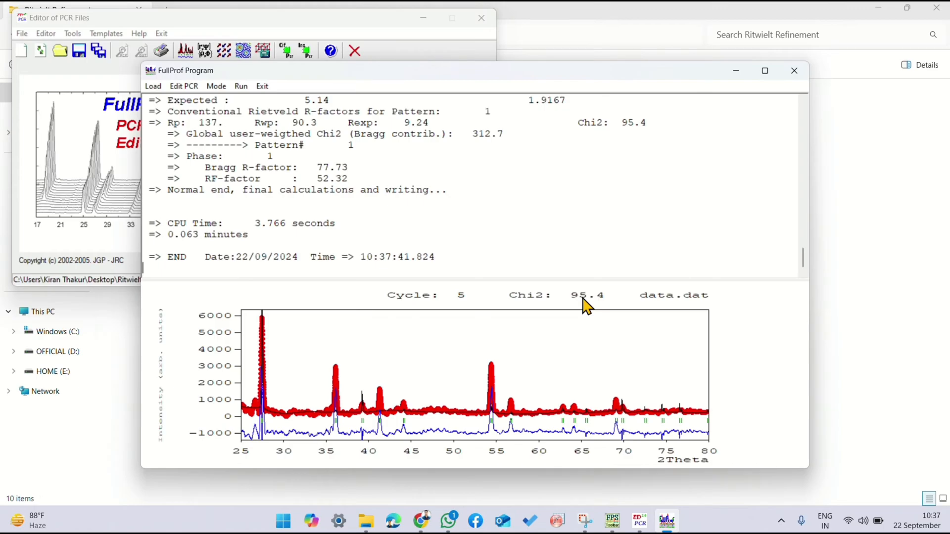
Step: Close the finished run, reload the PCR file, clear the Ti1 atom's occupancy refinement mark in phase 1, and accept the refinement settings
{"action": "left_click", "coordinate": [794, 71]}
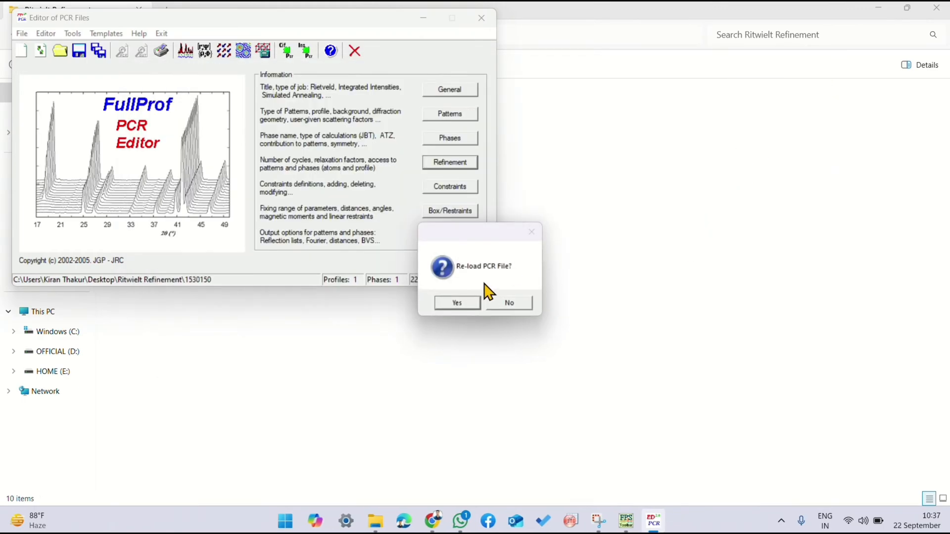
{"action": "left_click", "coordinate": [458, 303]}
{"action": "left_click", "coordinate": [445, 164]}
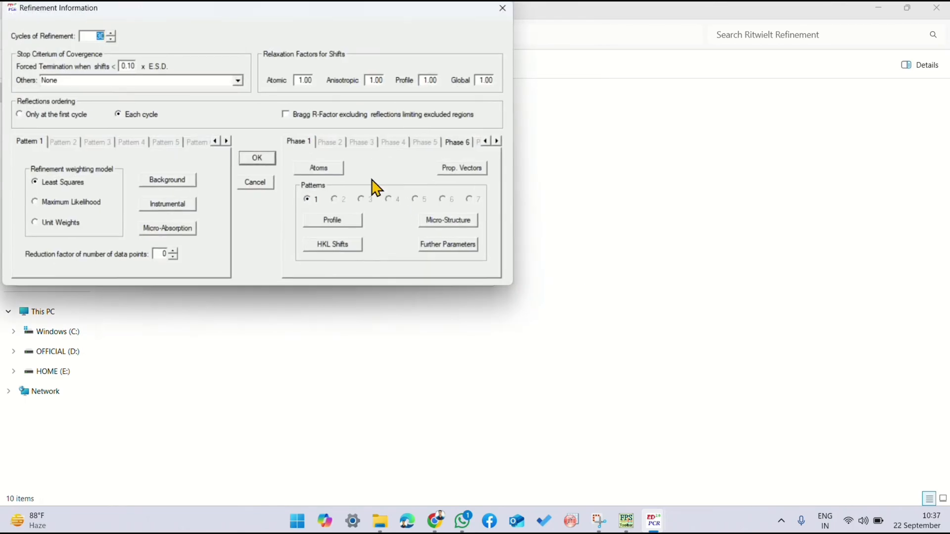
{"action": "left_click", "coordinate": [335, 168]}
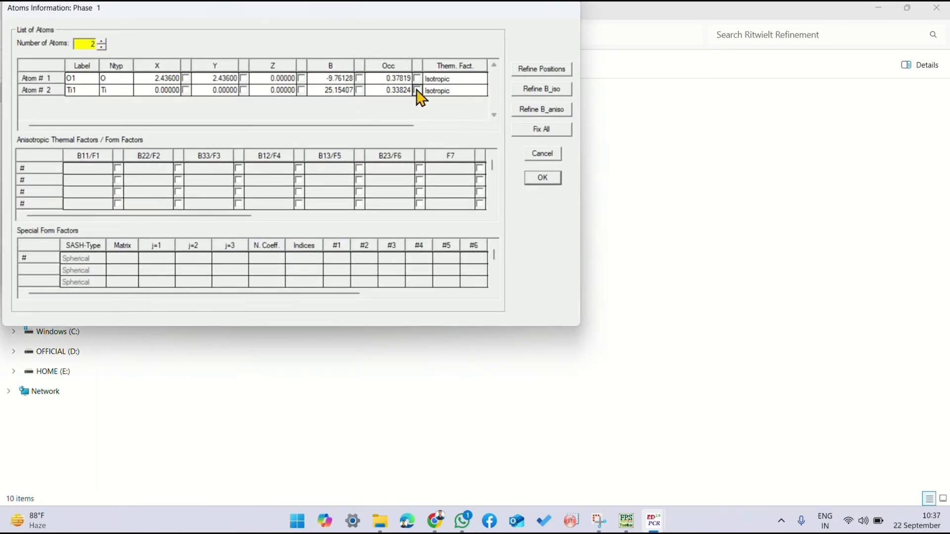
{"action": "left_click", "coordinate": [543, 178]}
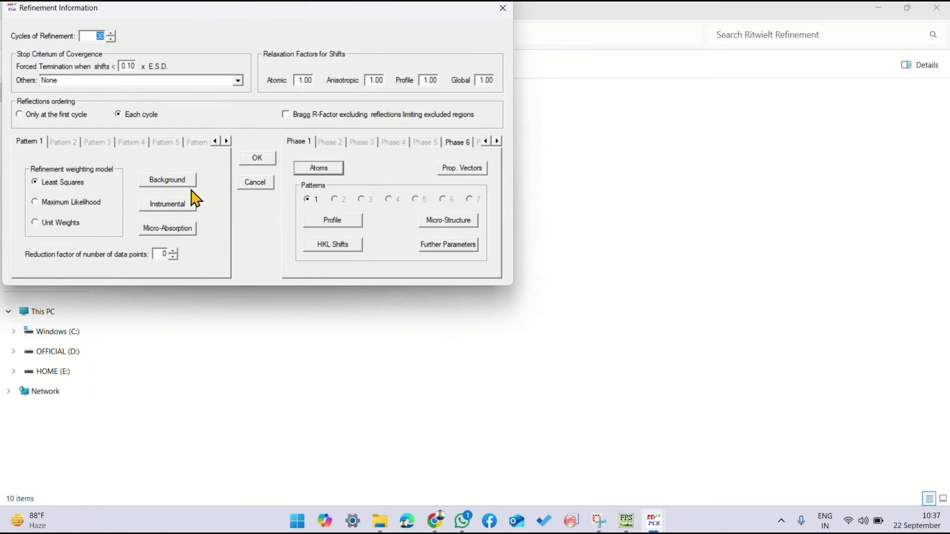
{"action": "left_click", "coordinate": [247, 163]}
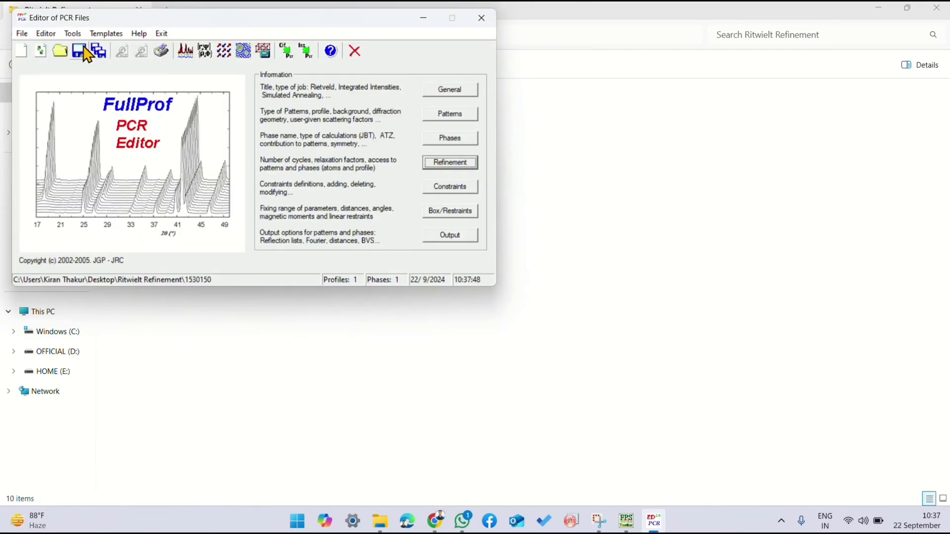
Step: Run FullProf on the data DAT file with the atom parameters fixed, close the run and reload the PCR file
{"action": "left_click", "coordinate": [185, 51]}
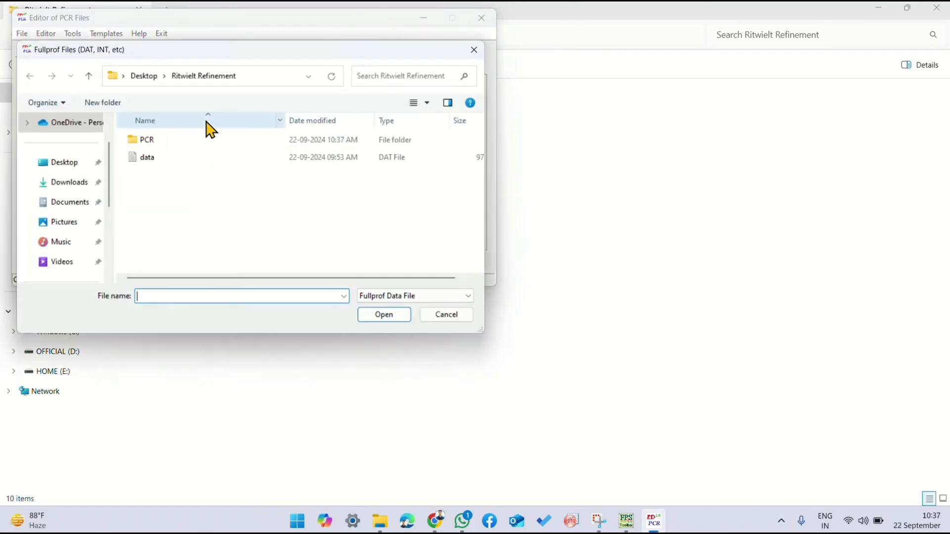
{"action": "double_click", "coordinate": [190, 157]}
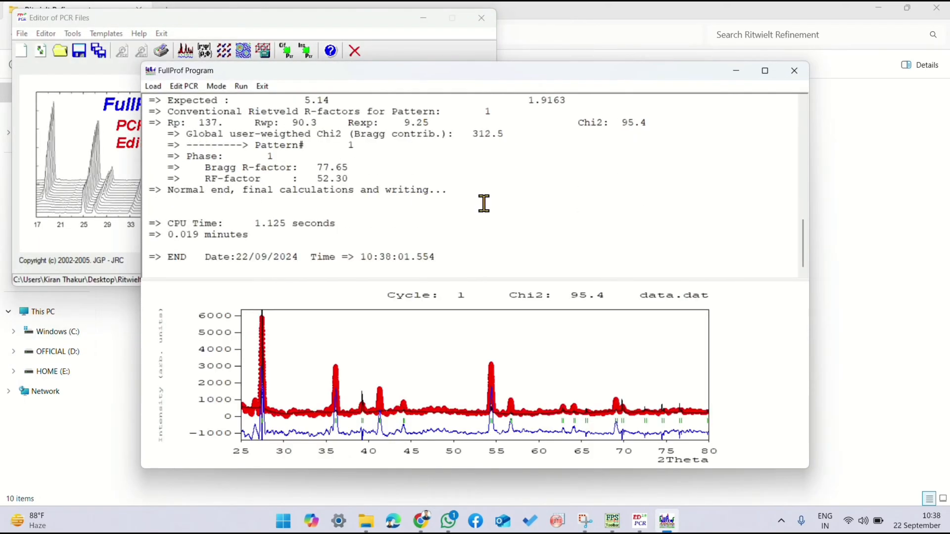
{"action": "left_click", "coordinate": [794, 71]}
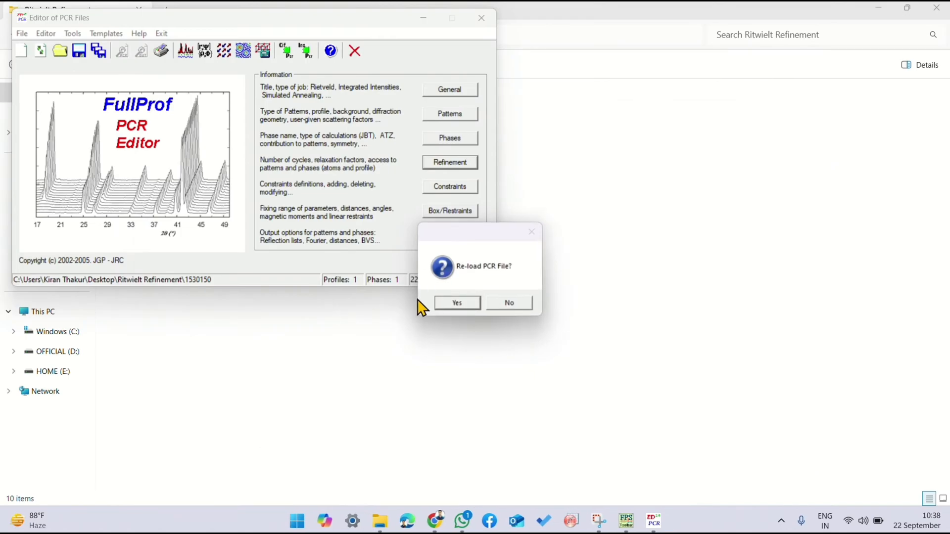
{"action": "left_click", "coordinate": [439, 304]}
Step: Mark all background points of pattern 1 for refinement and accept the refinement settings
{"action": "left_click", "coordinate": [449, 164]}
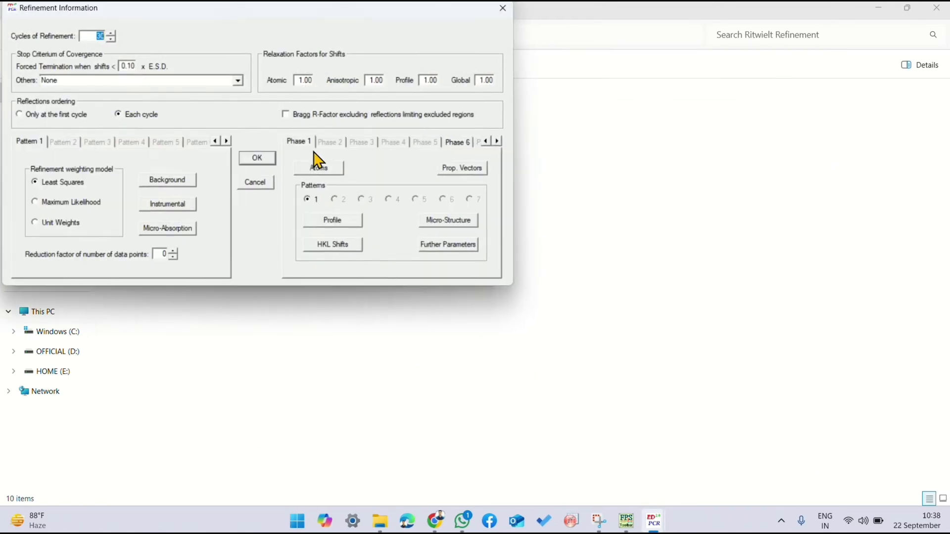
{"action": "left_click", "coordinate": [153, 181]}
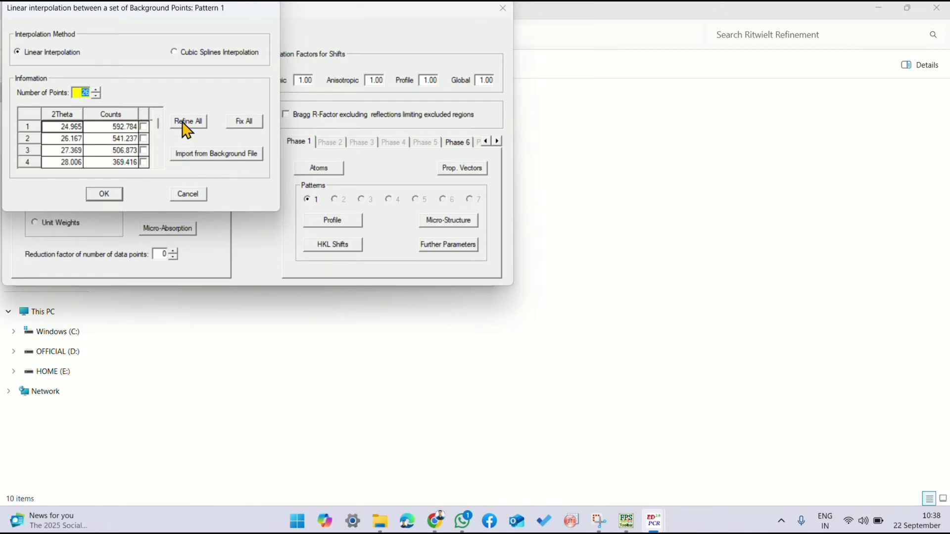
{"action": "left_click", "coordinate": [186, 129]}
{"action": "left_click", "coordinate": [101, 196]}
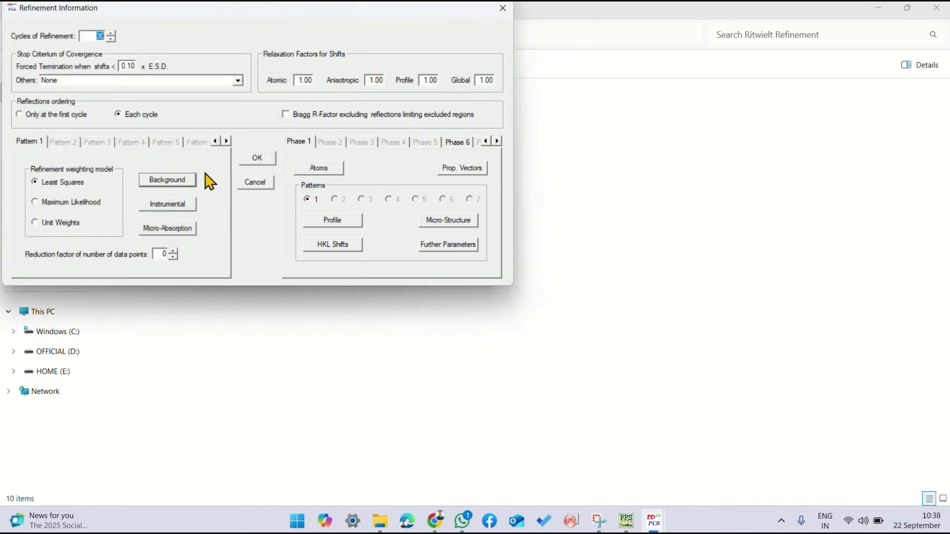
{"action": "left_click", "coordinate": [247, 162]}
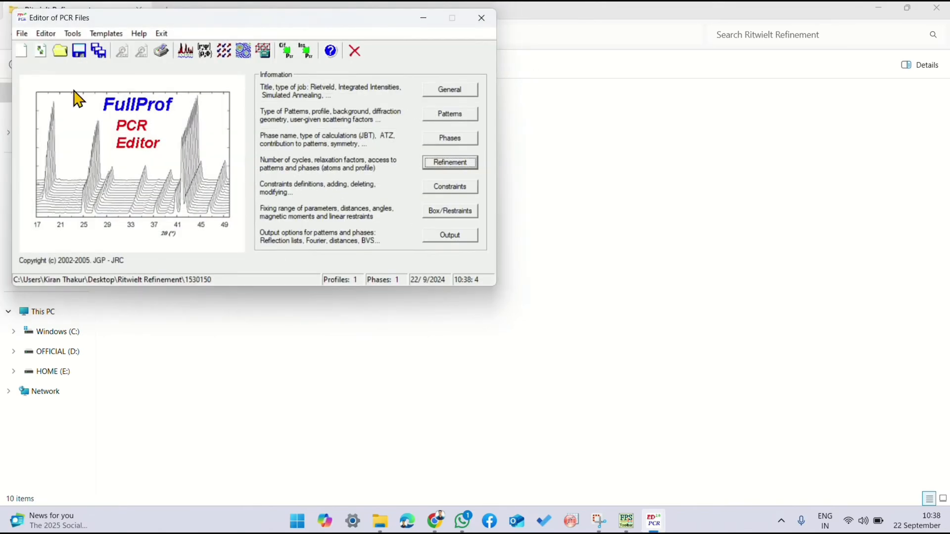
Step: Run the background refinement on the data DAT file, close the run and reload the PCR file
{"action": "left_click", "coordinate": [185, 50]}
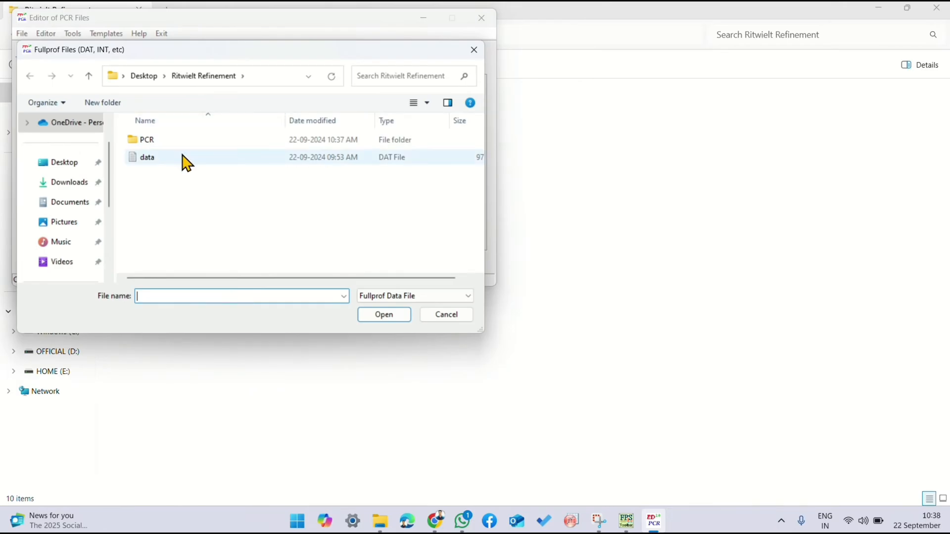
{"action": "double_click", "coordinate": [186, 158]}
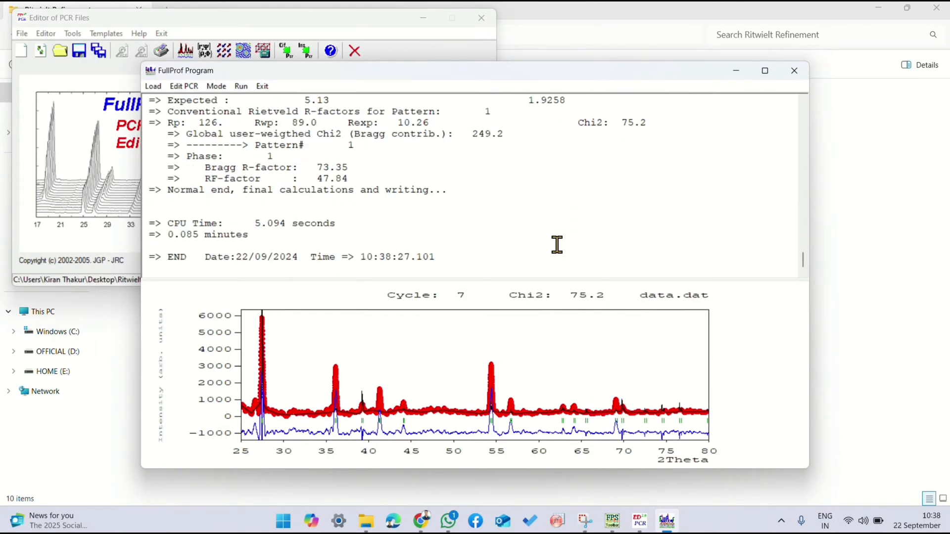
{"action": "left_click", "coordinate": [794, 71]}
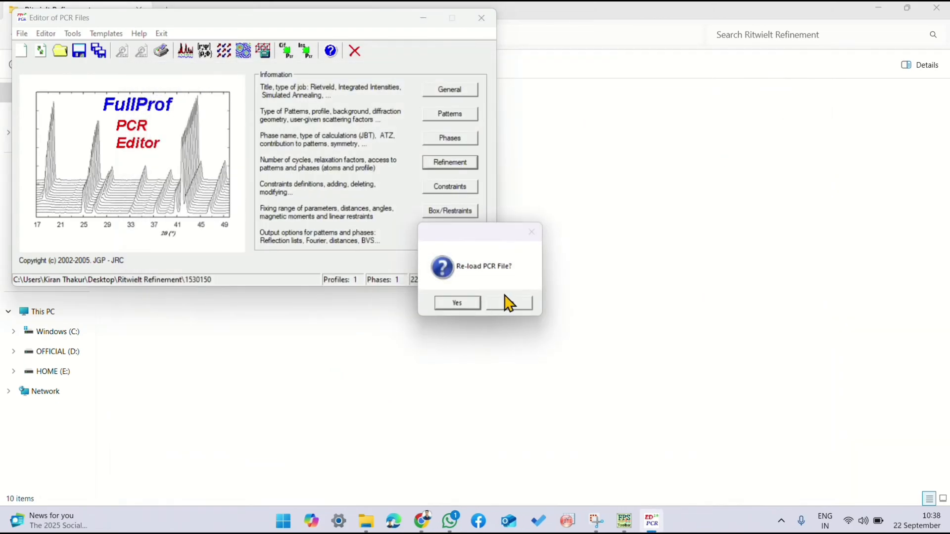
{"action": "left_click", "coordinate": [455, 302]}
Step: Fix all background points of pattern 1 in the refinement settings
{"action": "left_click", "coordinate": [445, 166]}
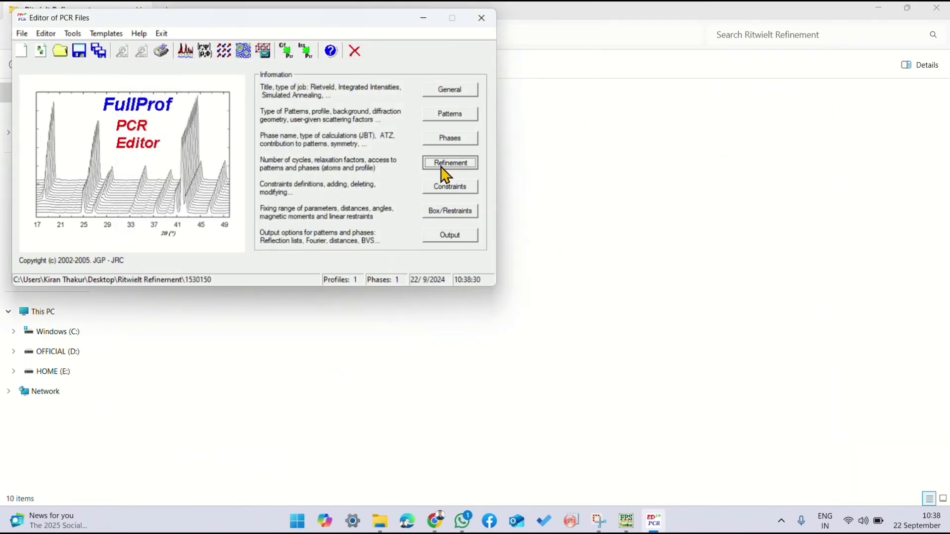
{"action": "left_click", "coordinate": [183, 180]}
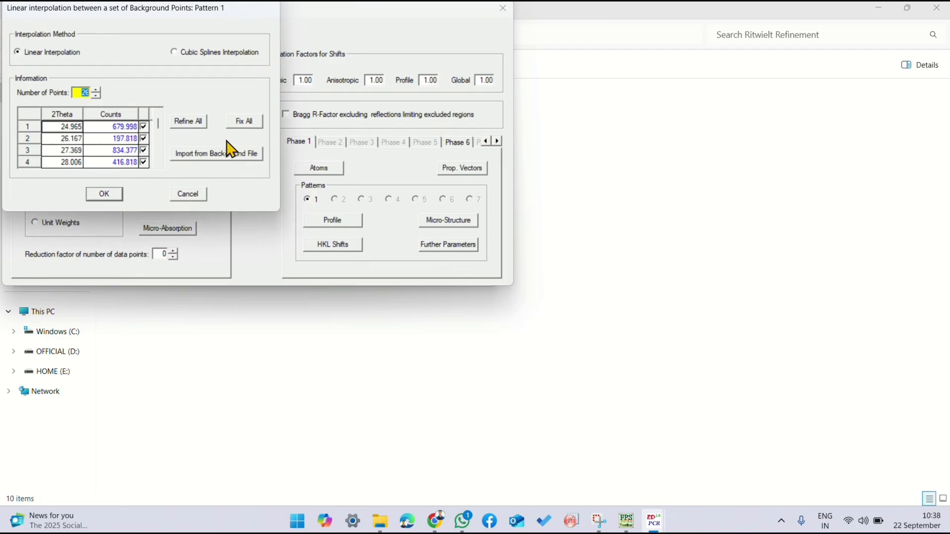
{"action": "left_click", "coordinate": [105, 193]}
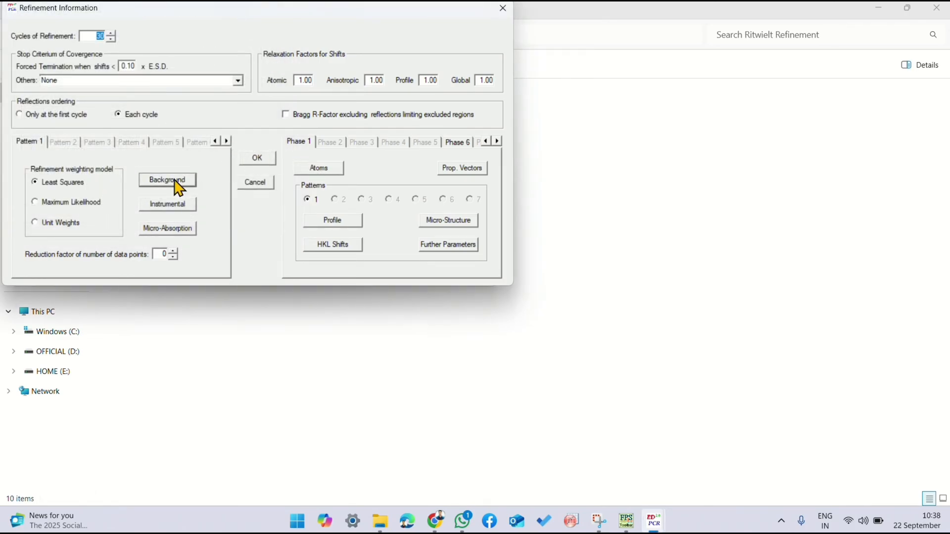
Step: Mark the scale factor in phase 1's profile parameters for refinement and run FullProf on the data DAT file
{"action": "left_click", "coordinate": [327, 220]}
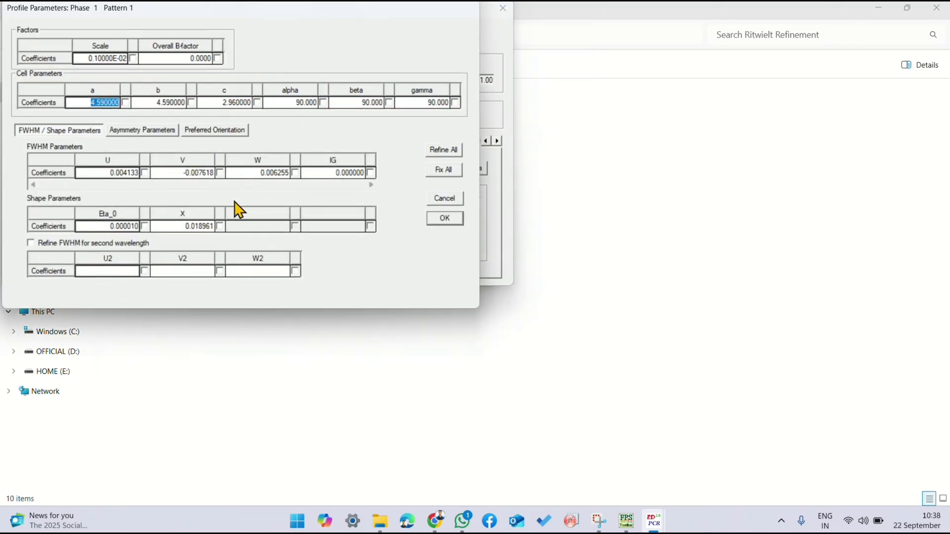
{"action": "left_click", "coordinate": [133, 58]}
{"action": "left_click", "coordinate": [444, 218]}
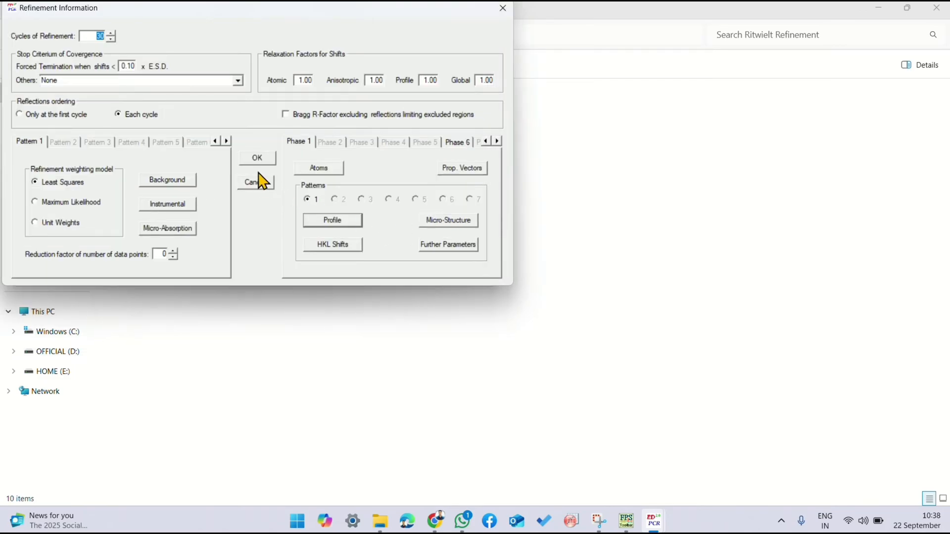
{"action": "left_click", "coordinate": [255, 155]}
{"action": "left_click", "coordinate": [185, 50]}
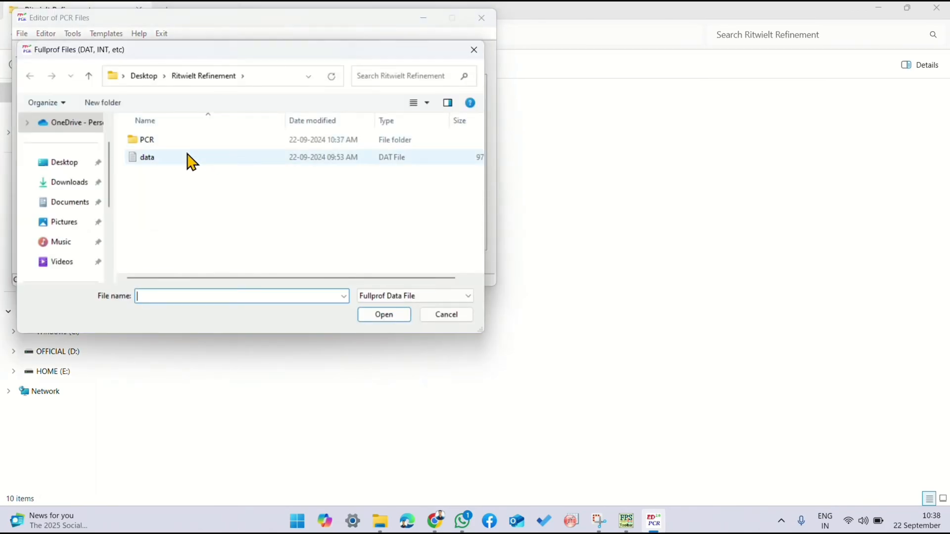
{"action": "double_click", "coordinate": [189, 157]}
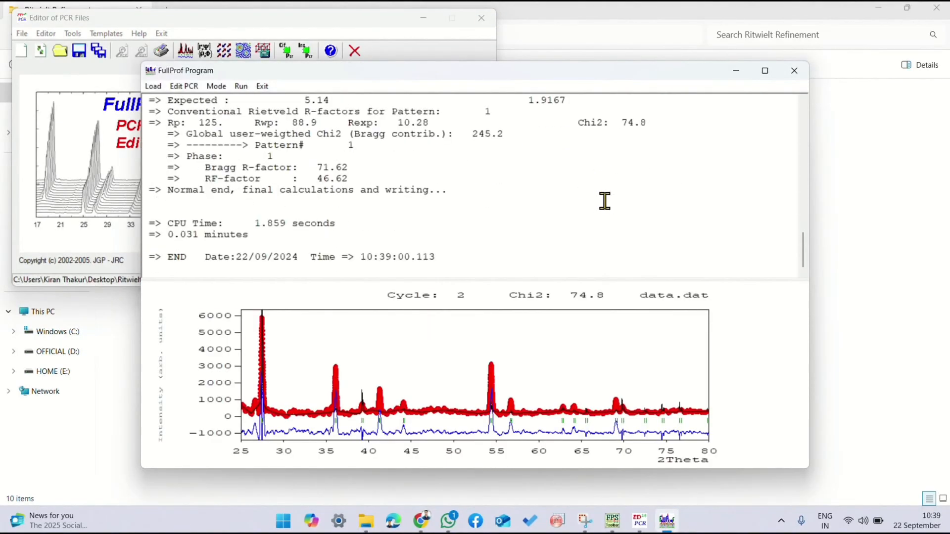
Step: Replace the scale refinement mark with one on the overall B-factor in phase 1's profile parameters and accept
{"action": "left_click", "coordinate": [448, 163]}
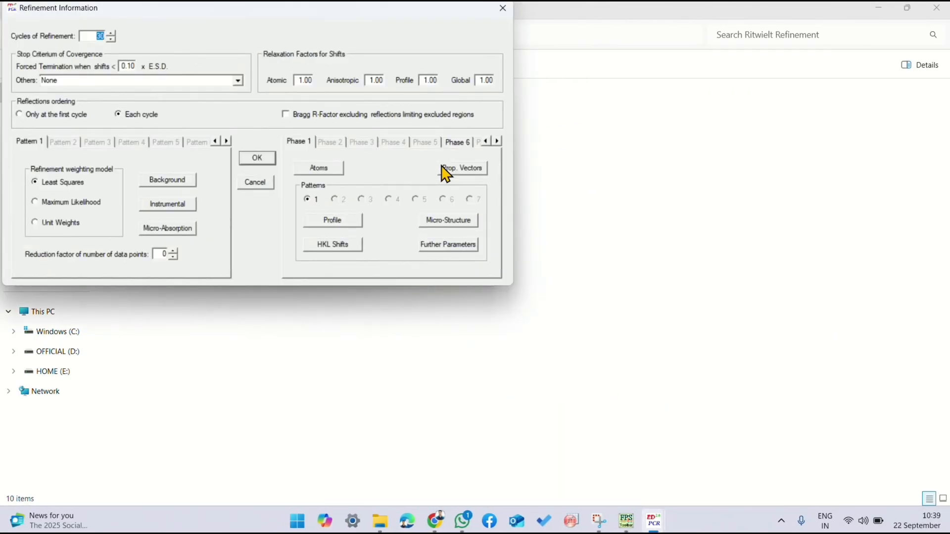
{"action": "left_click", "coordinate": [333, 219]}
{"action": "left_click", "coordinate": [132, 61]}
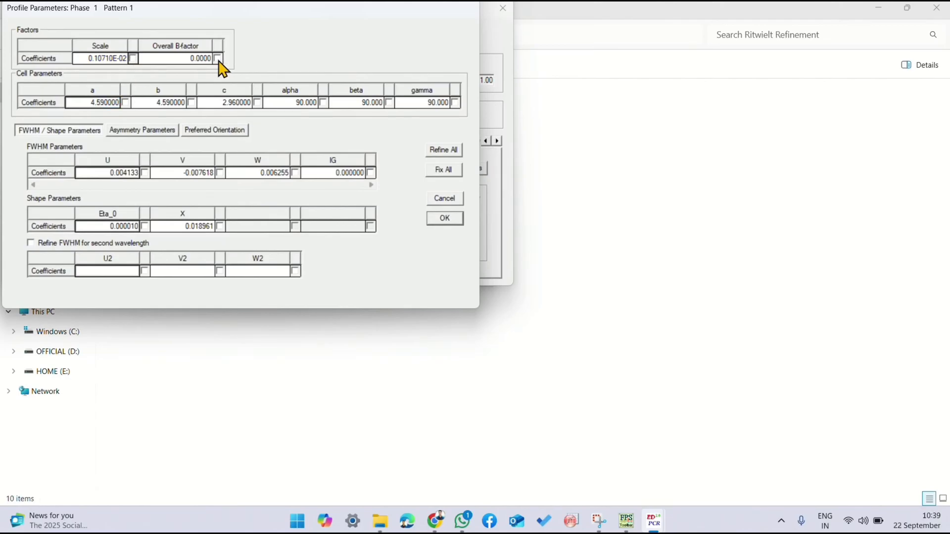
{"action": "left_click", "coordinate": [445, 218]}
{"action": "left_click", "coordinate": [260, 162]}
Step: Run the overall B-factor refinement on the data DAT file, close the run and reload the PCR file
{"action": "left_click", "coordinate": [195, 55]}
{"action": "double_click", "coordinate": [204, 161]}
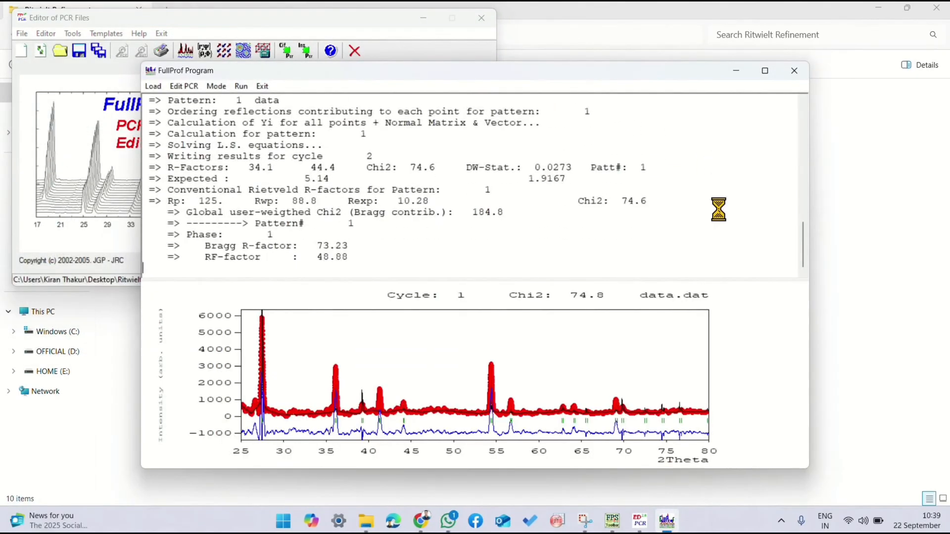
{"action": "left_click", "coordinate": [794, 70]}
{"action": "left_click", "coordinate": [465, 302]}
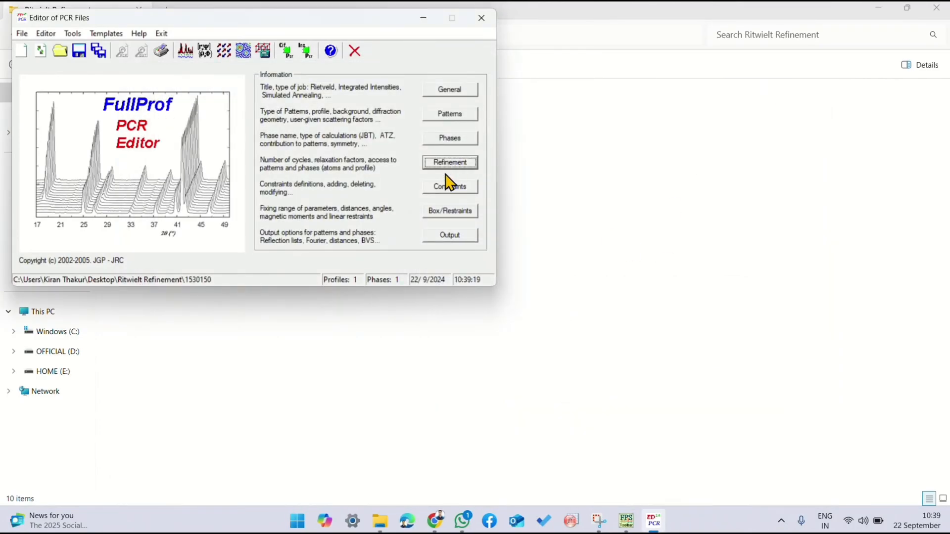
Step: Replace the overall B-factor refinement mark with one on cell parameter a in phase 1's profile parameters and accept
{"action": "left_click", "coordinate": [453, 163]}
{"action": "left_click", "coordinate": [349, 217]}
{"action": "left_click", "coordinate": [125, 103]}
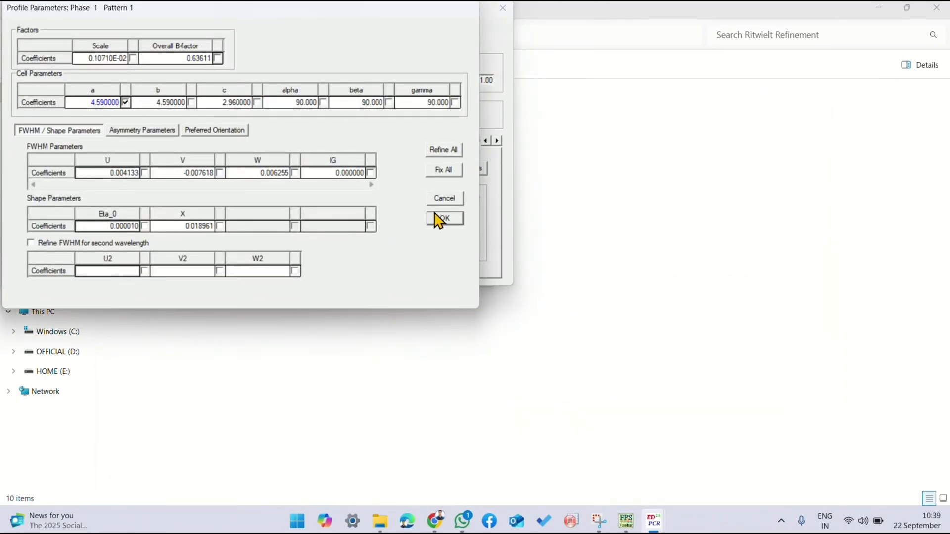
{"action": "left_click", "coordinate": [437, 218]}
{"action": "left_click", "coordinate": [258, 159]}
Step: Run the refinement of cell parameter a on the data DAT file and reload the PCR file
{"action": "left_click", "coordinate": [191, 47]}
{"action": "double_click", "coordinate": [203, 158]}
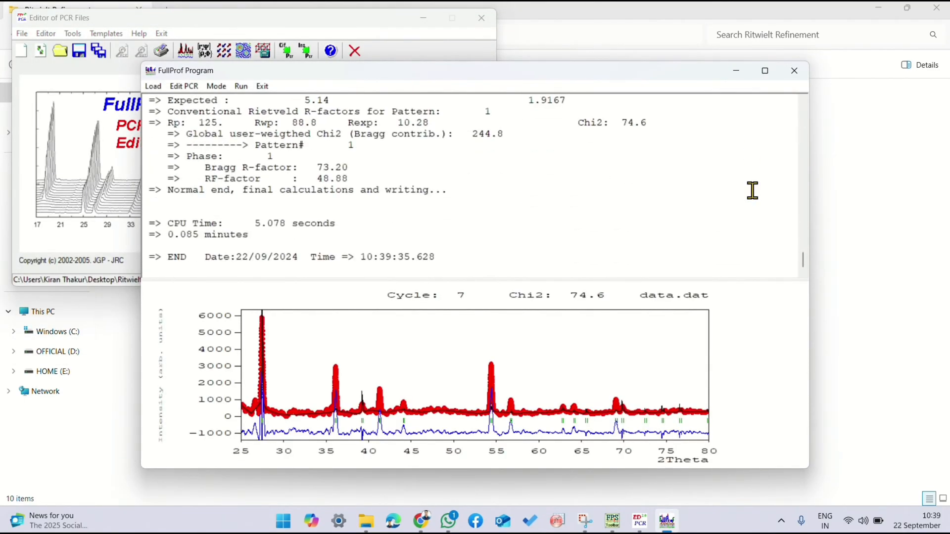
{"action": "left_click", "coordinate": [453, 303]}
Step: Clear the refinement marks on cell parameters a and b, mark only c in phase 1's profile parameters, and accept
{"action": "left_click", "coordinate": [448, 161]}
{"action": "left_click", "coordinate": [331, 225]}
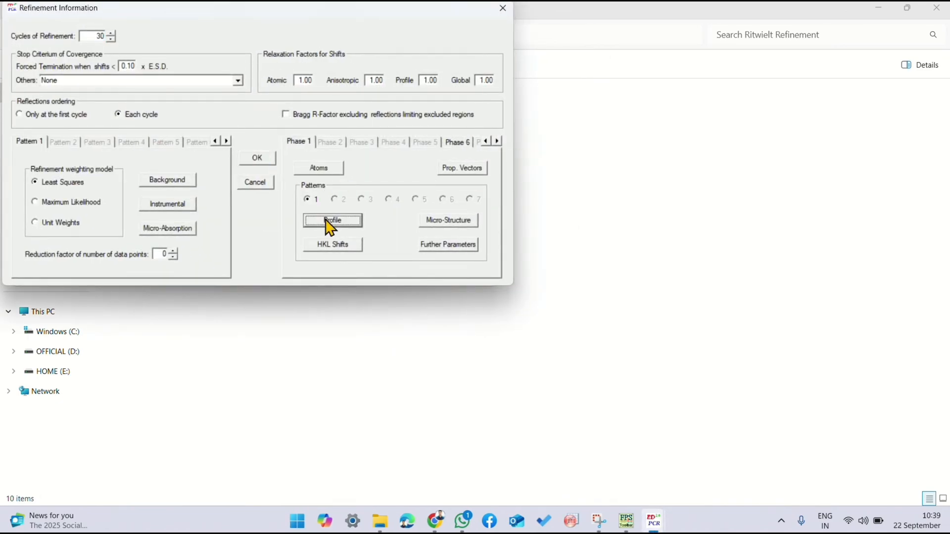
{"action": "left_click", "coordinate": [191, 103]}
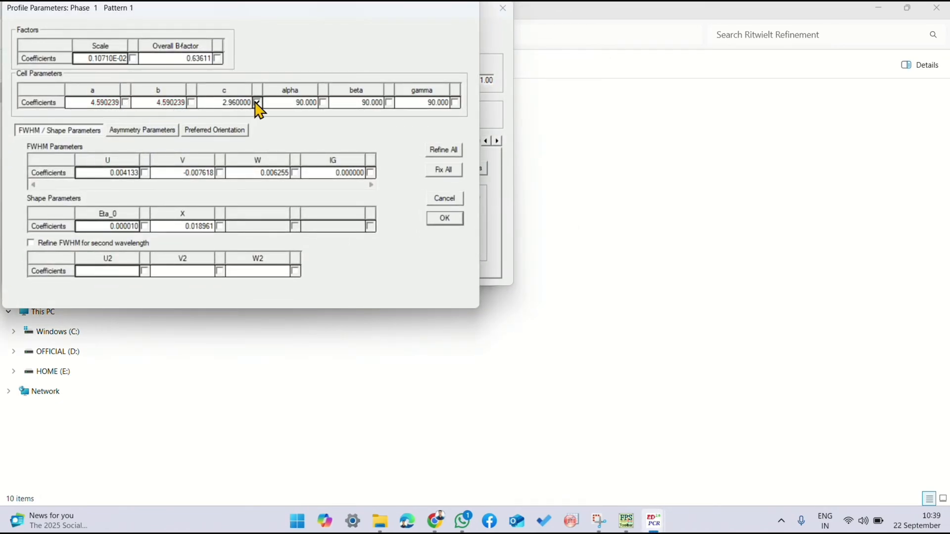
{"action": "left_click", "coordinate": [429, 219]}
{"action": "left_click", "coordinate": [253, 158]}
Step: Run the refinement of cell parameter c on the data DAT file and reload the PCR file
{"action": "left_click", "coordinate": [184, 54]}
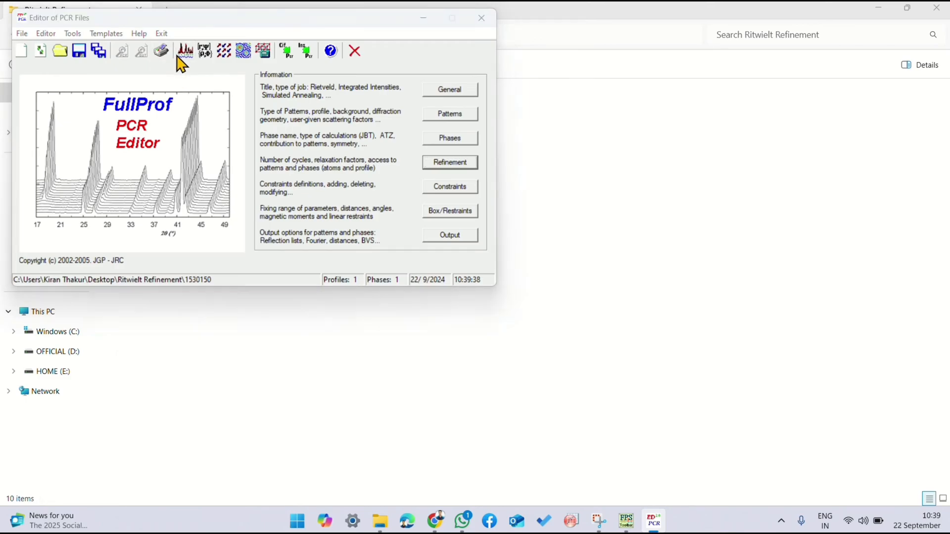
{"action": "double_click", "coordinate": [212, 156]}
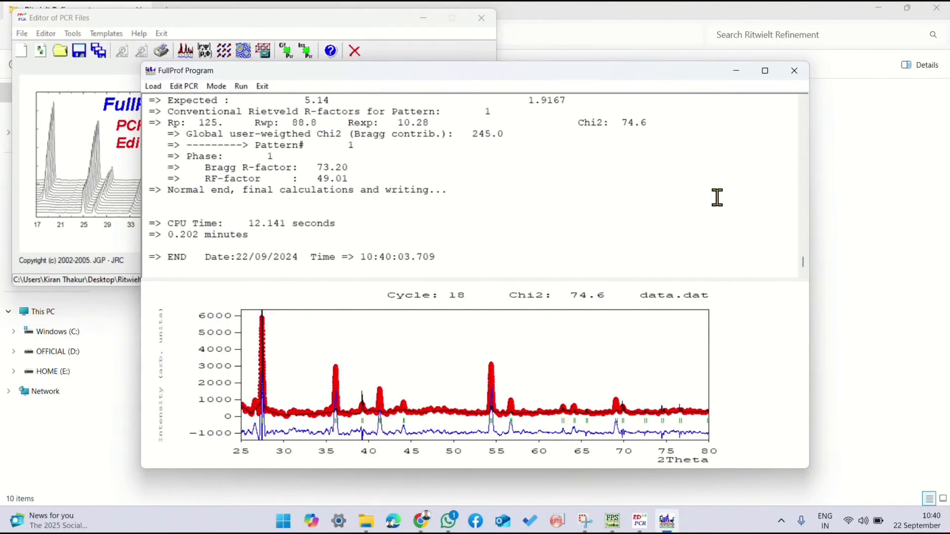
{"action": "left_click", "coordinate": [464, 300]}
Step: Replace the cell parameter c refinement mark with one on the FWHM parameter U in phase 1's profile and accept
{"action": "left_click", "coordinate": [443, 163]}
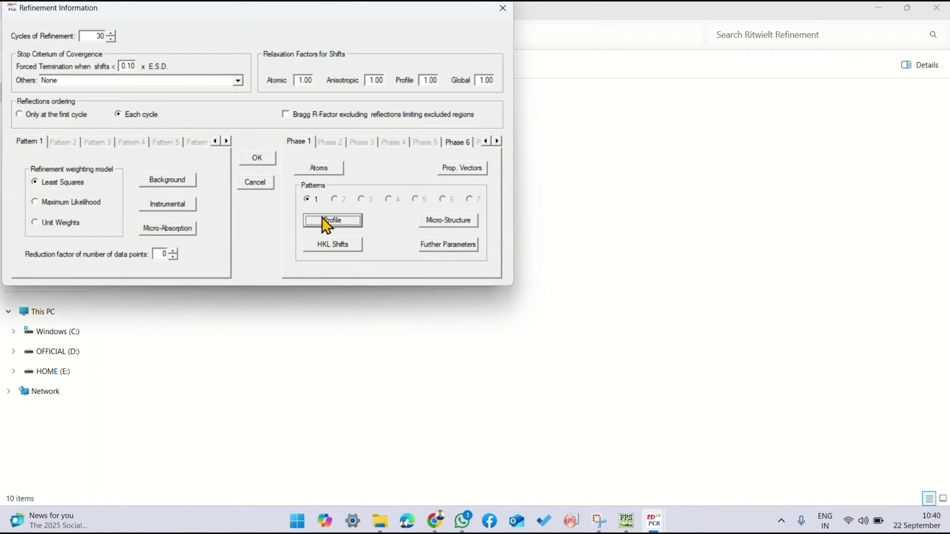
{"action": "left_click", "coordinate": [328, 218]}
{"action": "left_click", "coordinate": [144, 172]}
{"action": "left_click", "coordinate": [444, 218]}
{"action": "left_click", "coordinate": [253, 157]}
Step: Run the refinement of FWHM parameter U on the data DAT file, close the run and reload the PCR file
{"action": "left_click", "coordinate": [184, 54]}
{"action": "double_click", "coordinate": [185, 158]}
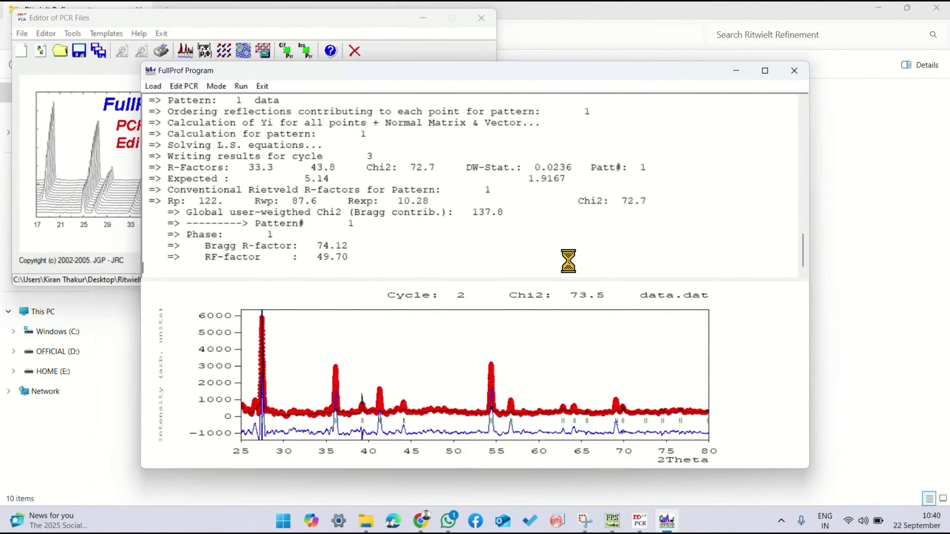
{"action": "left_click", "coordinate": [794, 70]}
{"action": "left_click", "coordinate": [466, 303]}
Step: Replace the refinement mark on FWHM parameter U with one on V in phase 1's profile parameters and accept
{"action": "left_click", "coordinate": [438, 165]}
{"action": "left_click", "coordinate": [339, 216]}
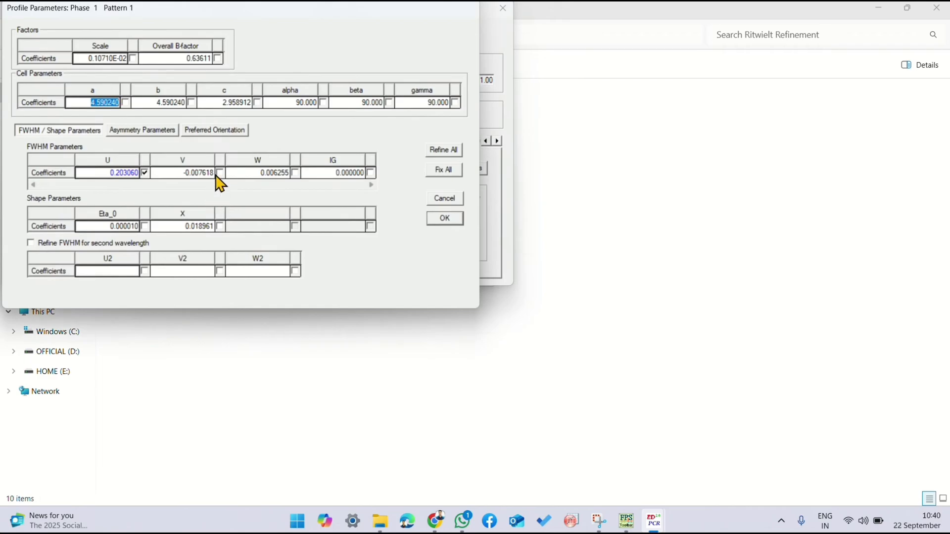
{"action": "left_click", "coordinate": [219, 173]}
{"action": "left_click", "coordinate": [445, 218]}
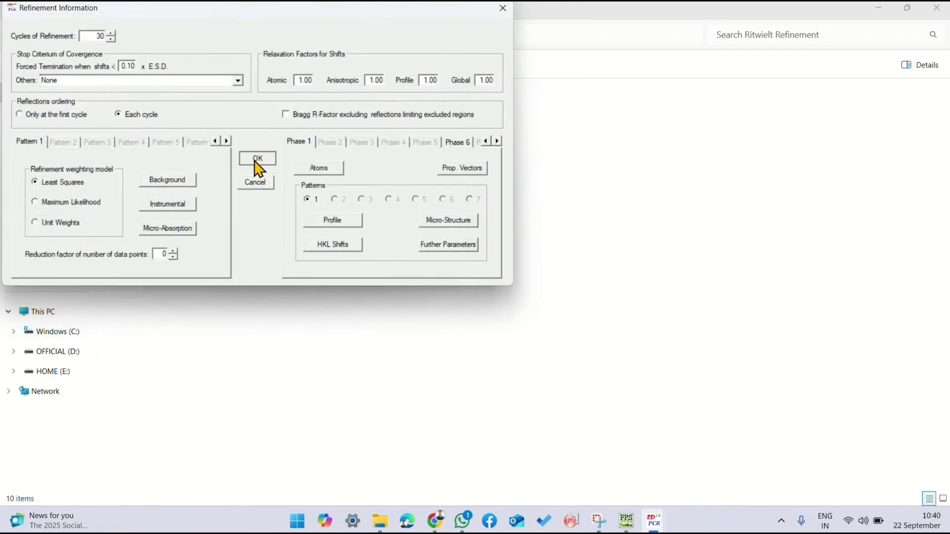
{"action": "left_click", "coordinate": [257, 159]}
Step: Run the refinement of FWHM parameter V on the data DAT file, close the run and reload the PCR file
{"action": "left_click", "coordinate": [185, 51]}
{"action": "double_click", "coordinate": [188, 155]}
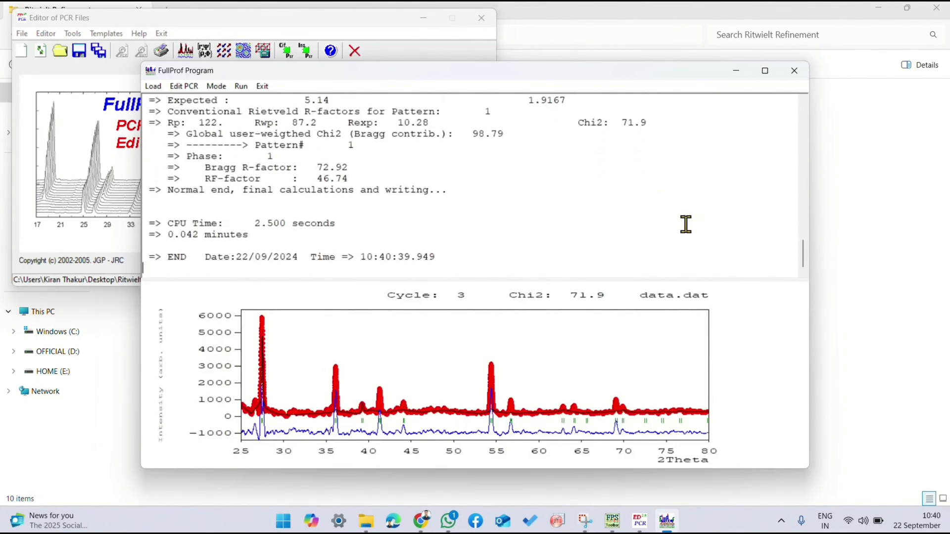
{"action": "left_click", "coordinate": [794, 71]}
{"action": "left_click", "coordinate": [460, 305]}
Step: Clear the refinement mark on FWHM parameter V, mark W in phase 1's profile parameters, and accept
{"action": "left_click", "coordinate": [450, 171]}
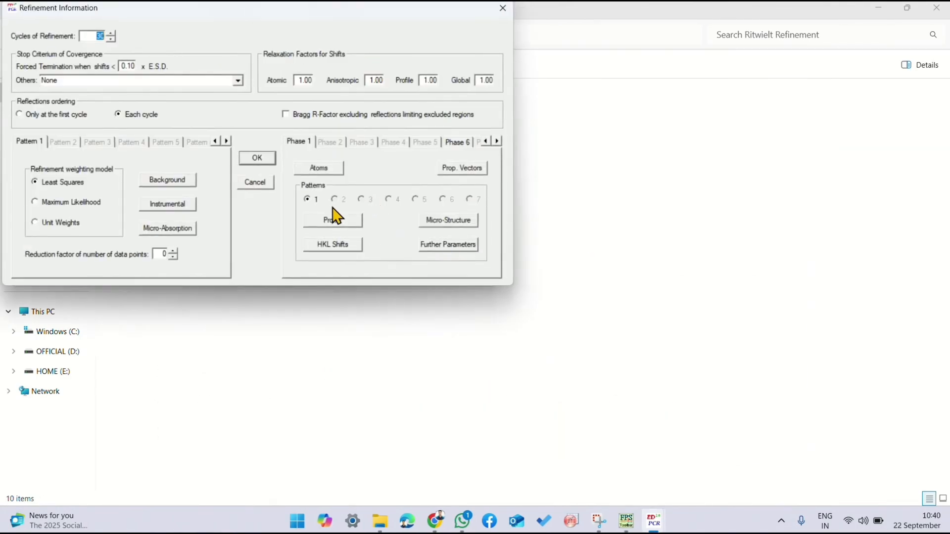
{"action": "left_click", "coordinate": [341, 216]}
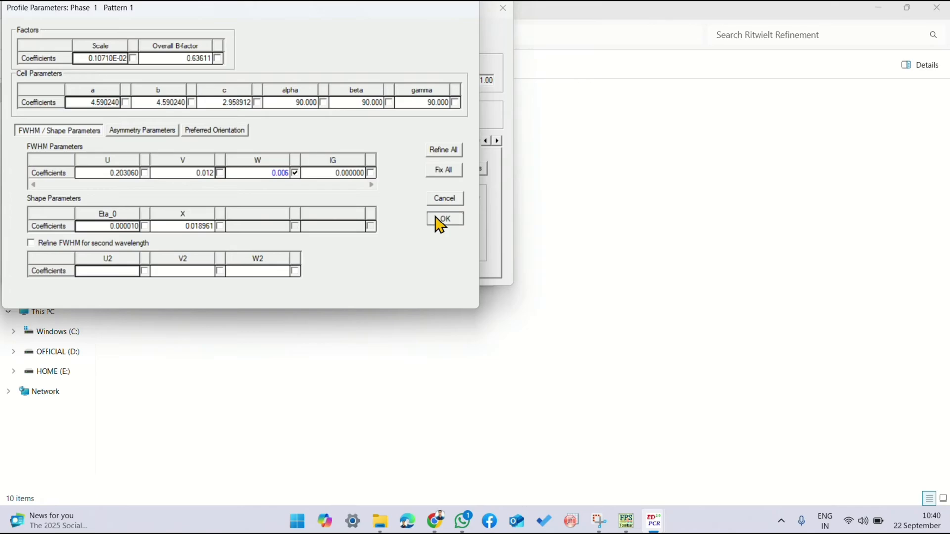
{"action": "left_click", "coordinate": [440, 220]}
{"action": "left_click", "coordinate": [262, 158]}
Step: Run the refinement of FWHM parameter W on the data DAT file, close the run and reload the PCR file
{"action": "left_click", "coordinate": [185, 58]}
{"action": "double_click", "coordinate": [191, 157]}
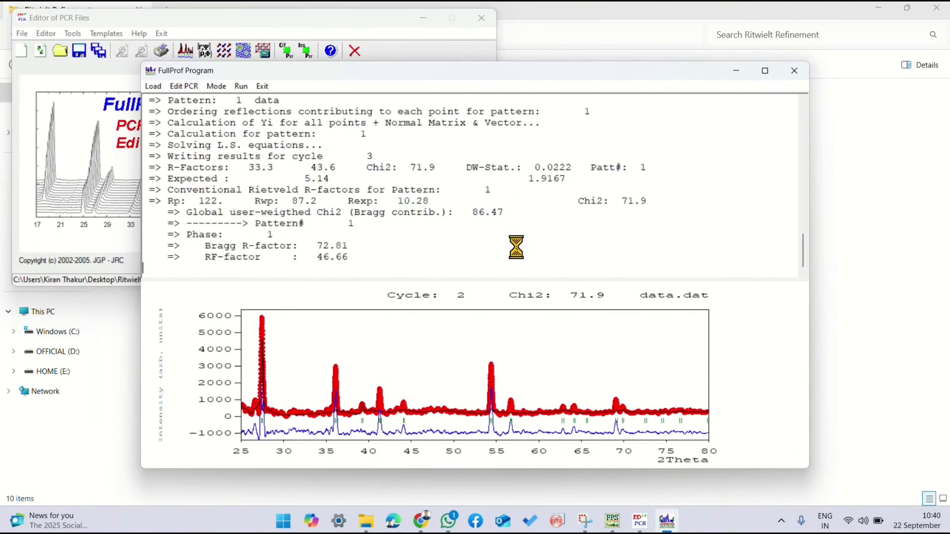
{"action": "left_click", "coordinate": [794, 71]}
{"action": "left_click", "coordinate": [465, 301]}
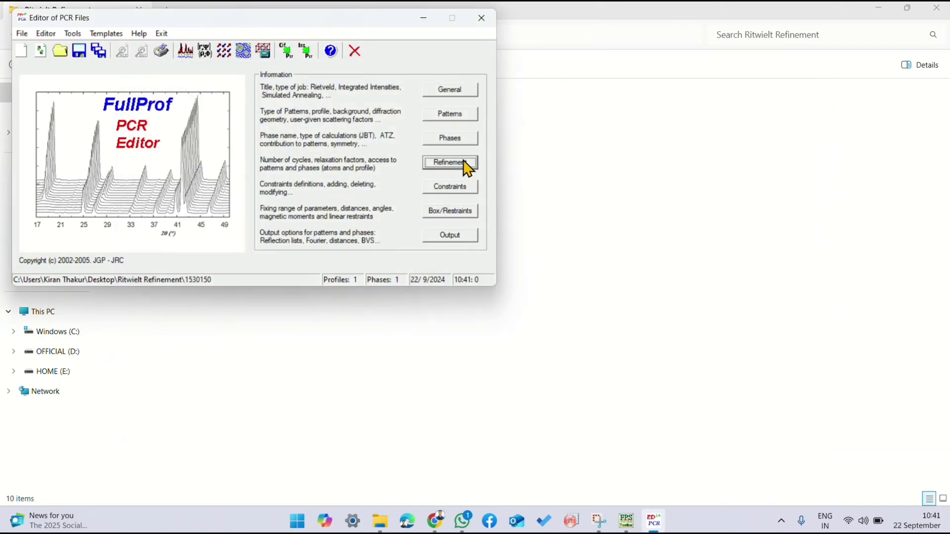
Step: Replace the refinement mark on FWHM parameter W with one on IG in phase 1's profile parameters and accept
{"action": "left_click", "coordinate": [464, 163]}
{"action": "left_click", "coordinate": [329, 219]}
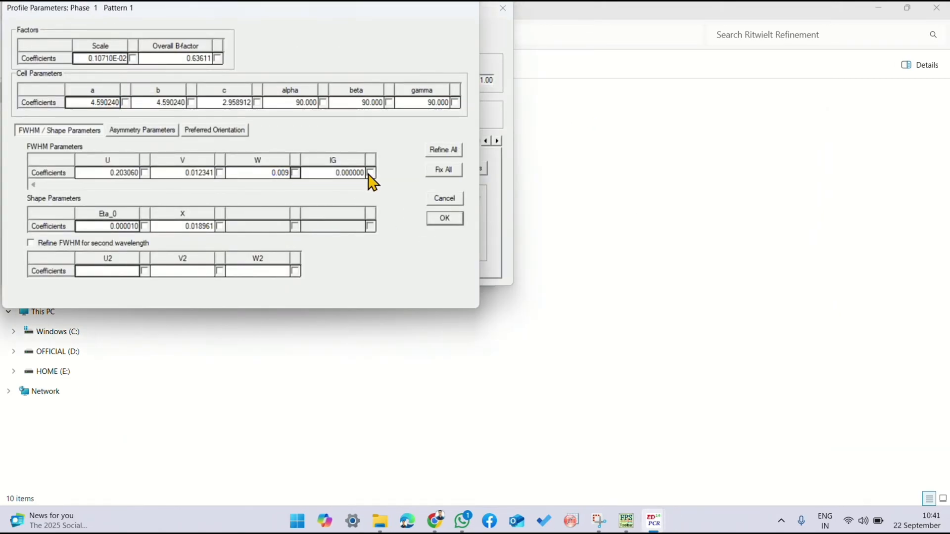
{"action": "left_click", "coordinate": [455, 224]}
{"action": "left_click", "coordinate": [263, 158]}
Step: Run the refinement of FWHM parameter IG on the data DAT file, close the run and reload the PCR file
{"action": "left_click", "coordinate": [185, 49]}
{"action": "double_click", "coordinate": [205, 157]}
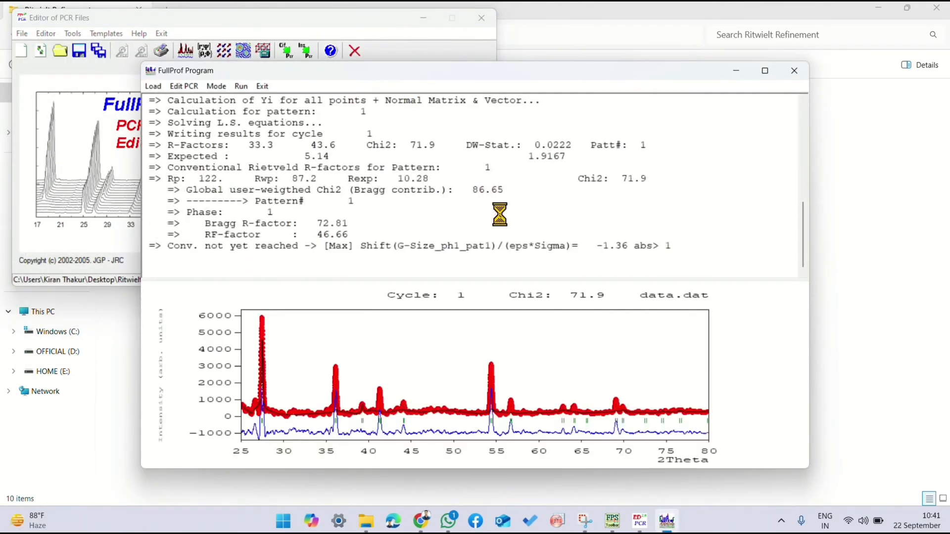
{"action": "left_click", "coordinate": [794, 71]}
{"action": "left_click", "coordinate": [453, 305]}
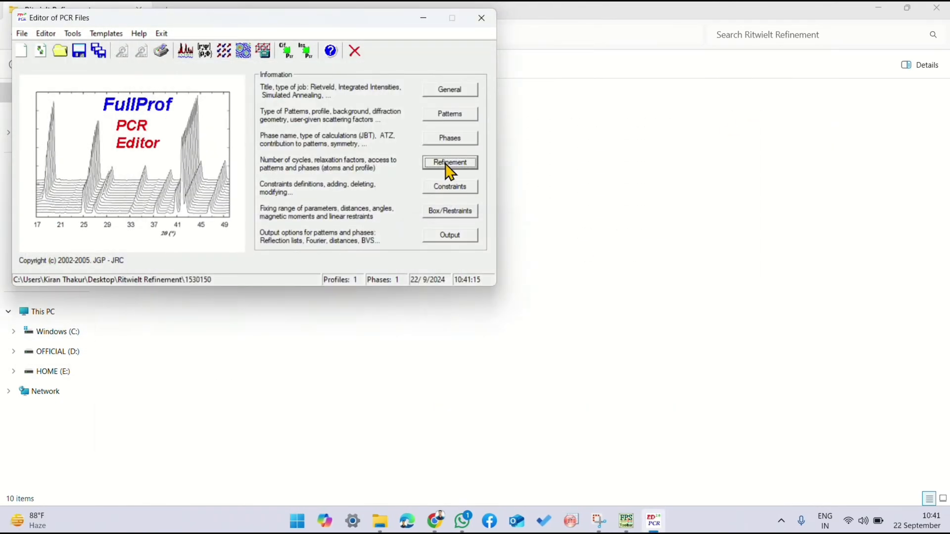
Step: Clear the refinement mark on IG, mark the shape parameter Eta_0 in phase 1's profile, and accept
{"action": "left_click", "coordinate": [448, 163]}
{"action": "left_click", "coordinate": [330, 221]}
{"action": "left_click", "coordinate": [371, 172]}
{"action": "left_click", "coordinate": [144, 226]}
{"action": "left_click", "coordinate": [431, 222]}
Step: Run the refinement of shape parameter Eta_0 on the data DAT file and reload the PCR file
{"action": "left_click", "coordinate": [219, 57]}
{"action": "double_click", "coordinate": [191, 154]}
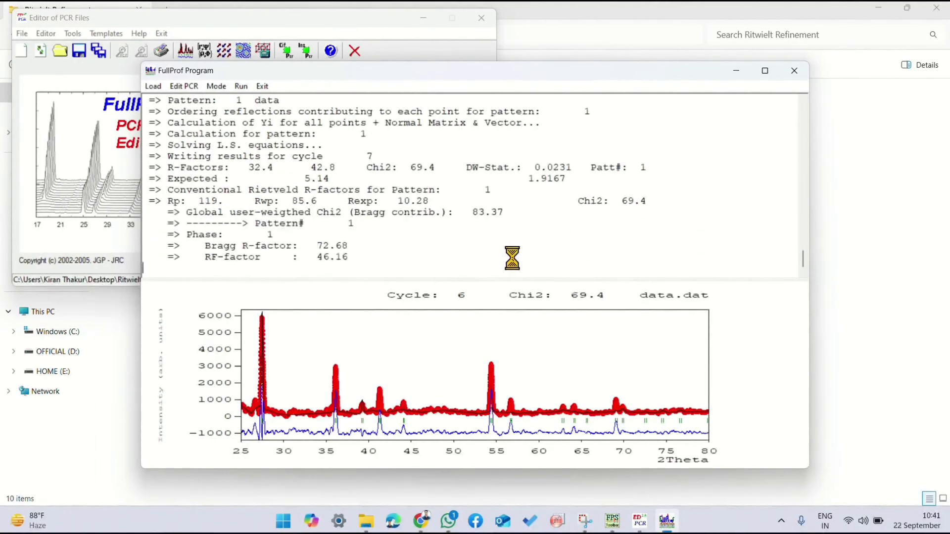
{"action": "left_click", "coordinate": [456, 300]}
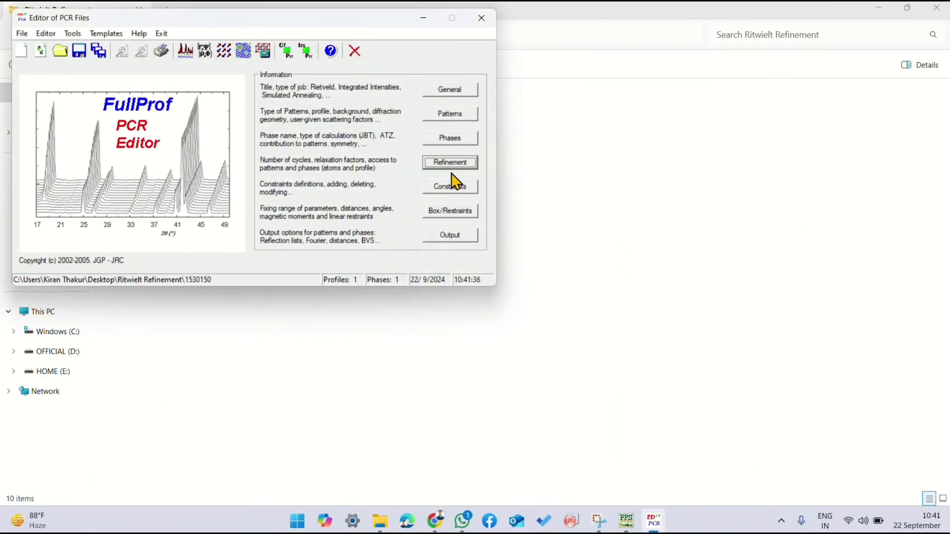
Step: Mark the shape parameter X for refinement in phase 1's profile, clear the mark on Eta_0, and accept
{"action": "left_click", "coordinate": [450, 165]}
{"action": "left_click", "coordinate": [329, 218]}
{"action": "left_click", "coordinate": [220, 226]}
{"action": "left_click", "coordinate": [144, 226]}
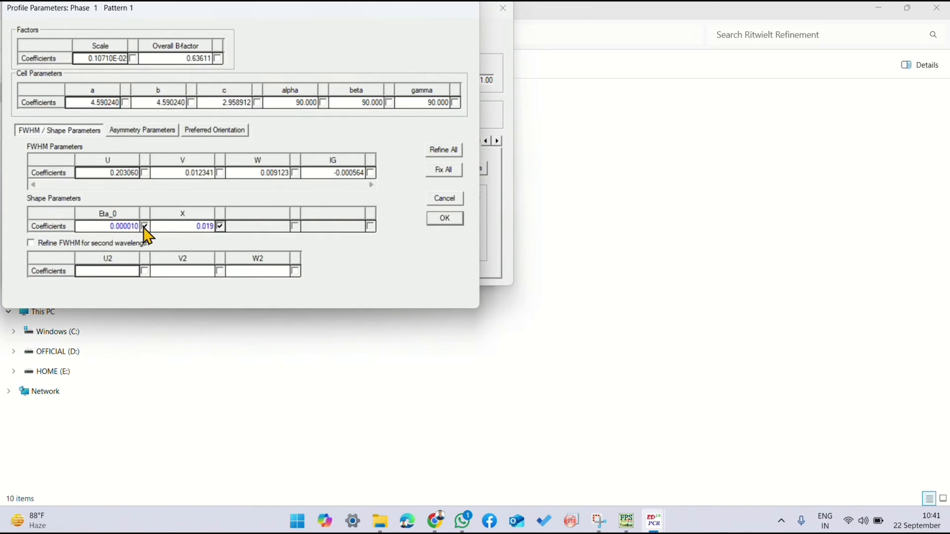
{"action": "left_click", "coordinate": [446, 222]}
{"action": "left_click", "coordinate": [255, 157]}
Step: Run the refinement of shape parameter X on the data DAT file, inspect the peak near 54.4°, and reload the PCR file
{"action": "left_click", "coordinate": [82, 52]}
{"action": "double_click", "coordinate": [173, 158]}
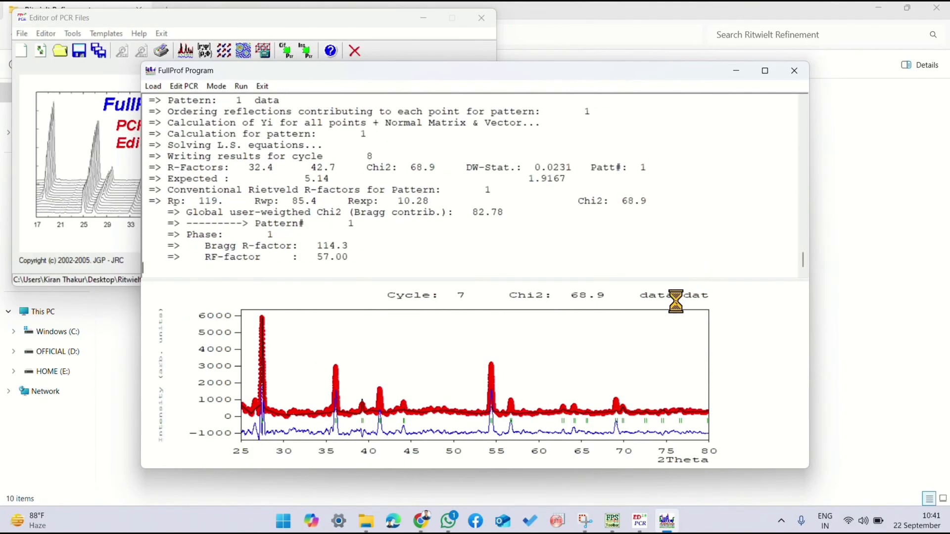
{"action": "left_click_drag", "start_coordinate": [473, 365], "coordinate": [506, 431]}
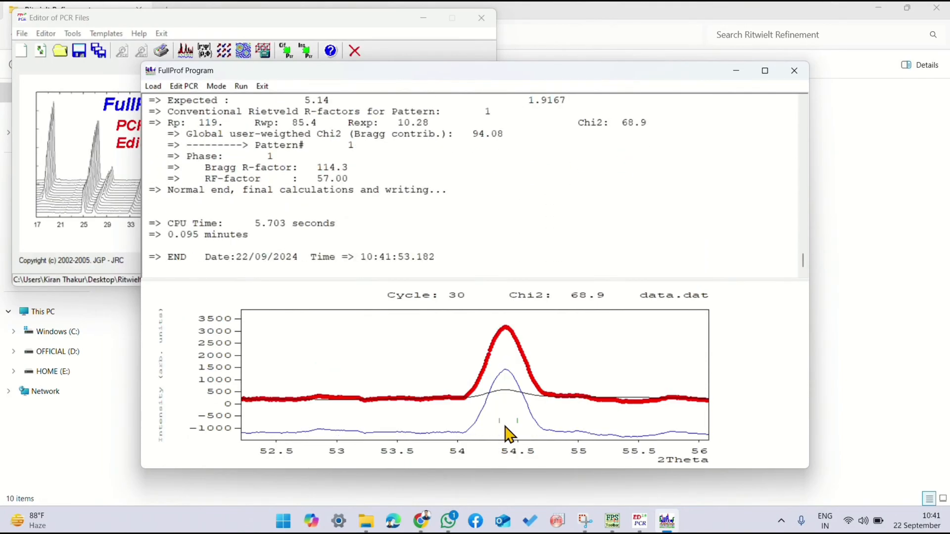
{"action": "left_click", "coordinate": [794, 70]}
{"action": "left_click", "coordinate": [457, 304]}
Step: Check phase 1's profile parameters and pattern 1's background points, and accept the refinement settings
{"action": "left_click", "coordinate": [448, 163]}
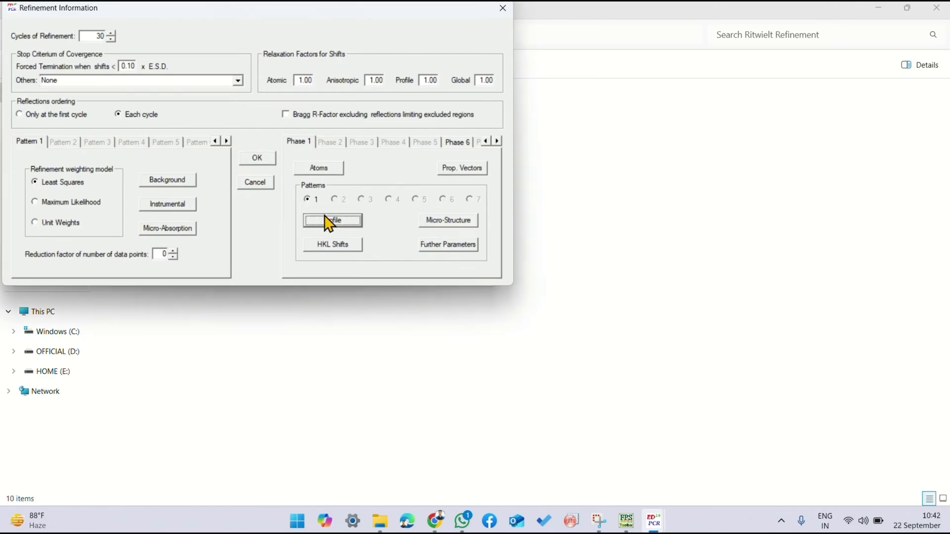
{"action": "left_click", "coordinate": [326, 216]}
{"action": "key", "text": "Escape"}
{"action": "left_click", "coordinate": [184, 183]}
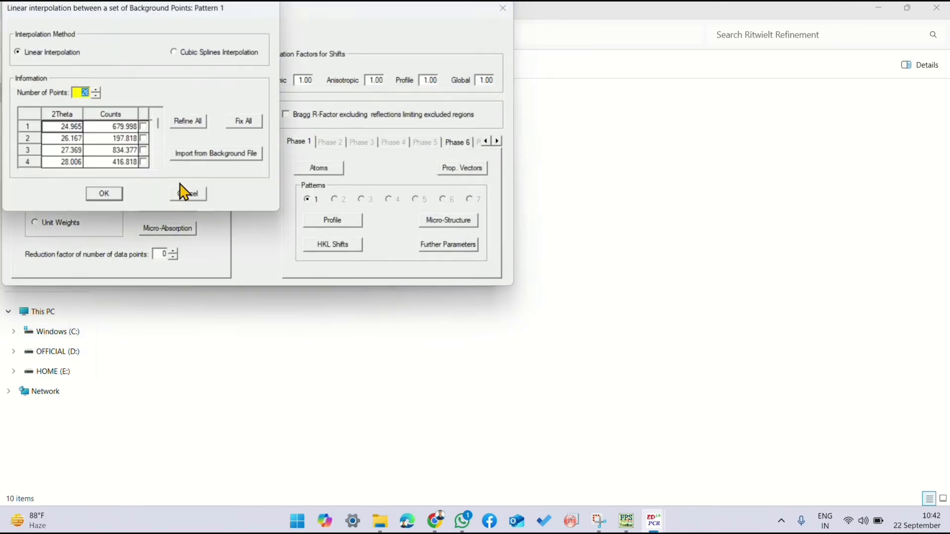
{"action": "left_click", "coordinate": [117, 192]}
{"action": "left_click", "coordinate": [246, 158]}
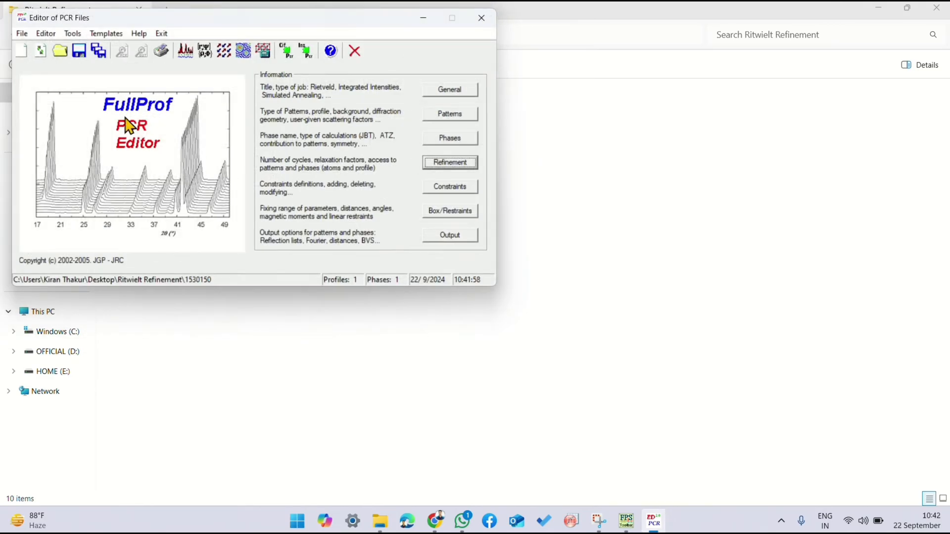
Step: Run the refinement on the data DAT file with the accepted settings, close the run and reload the PCR file
{"action": "left_click", "coordinate": [185, 50]}
{"action": "double_click", "coordinate": [170, 159]}
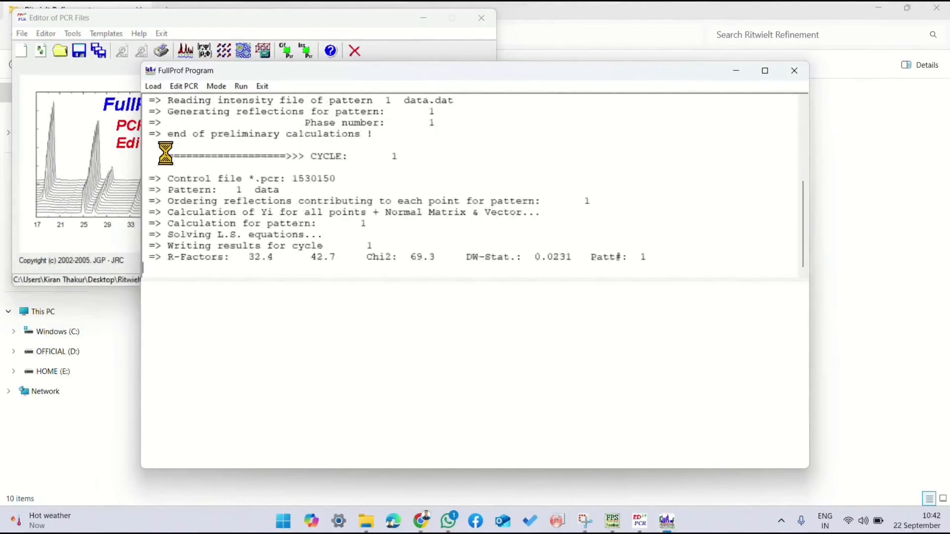
{"action": "left_click", "coordinate": [794, 72]}
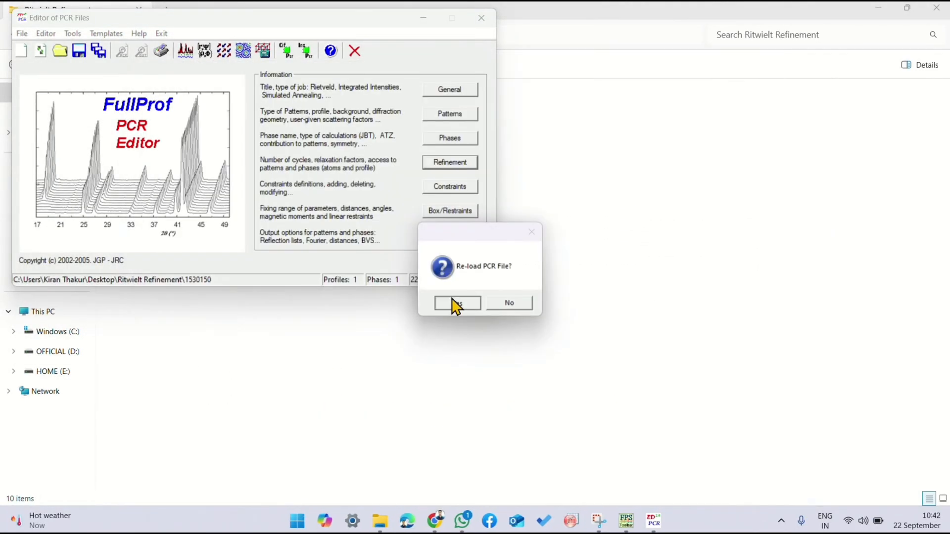
{"action": "left_click", "coordinate": [446, 301]}
Step: Mark the X coordinate of atom O1 for refinement in phase 1's atom information and accept
{"action": "left_click", "coordinate": [450, 163]}
{"action": "left_click", "coordinate": [350, 223]}
{"action": "left_click", "coordinate": [434, 221]}
{"action": "left_click", "coordinate": [311, 169]}
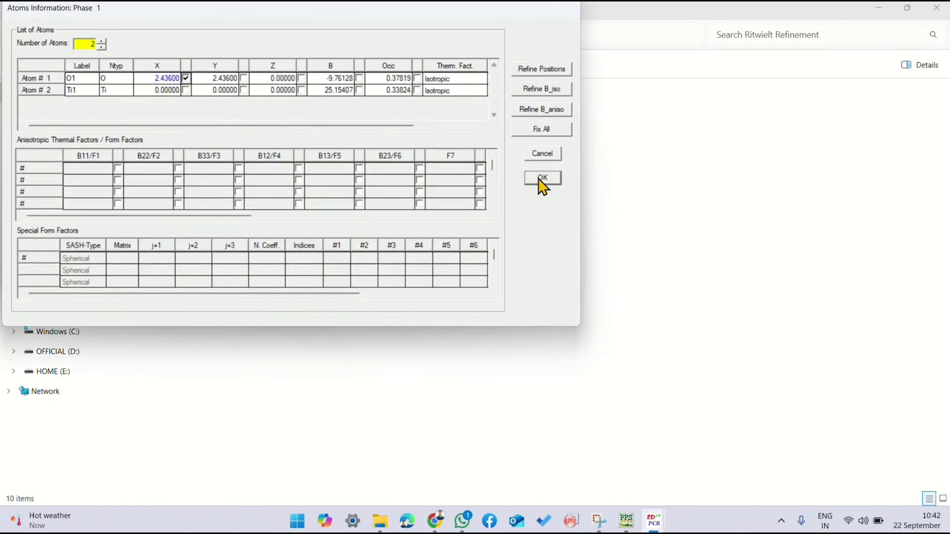
{"action": "left_click", "coordinate": [542, 179]}
{"action": "left_click", "coordinate": [254, 154]}
Step: Run the refinement of atom O1's position on the data DAT file and reload the PCR file
{"action": "left_click", "coordinate": [79, 51]}
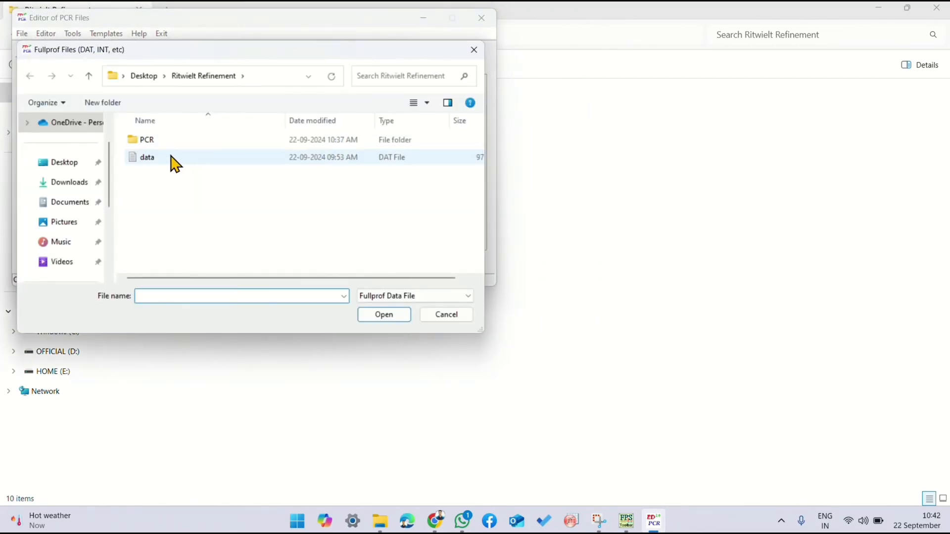
{"action": "double_click", "coordinate": [171, 157]}
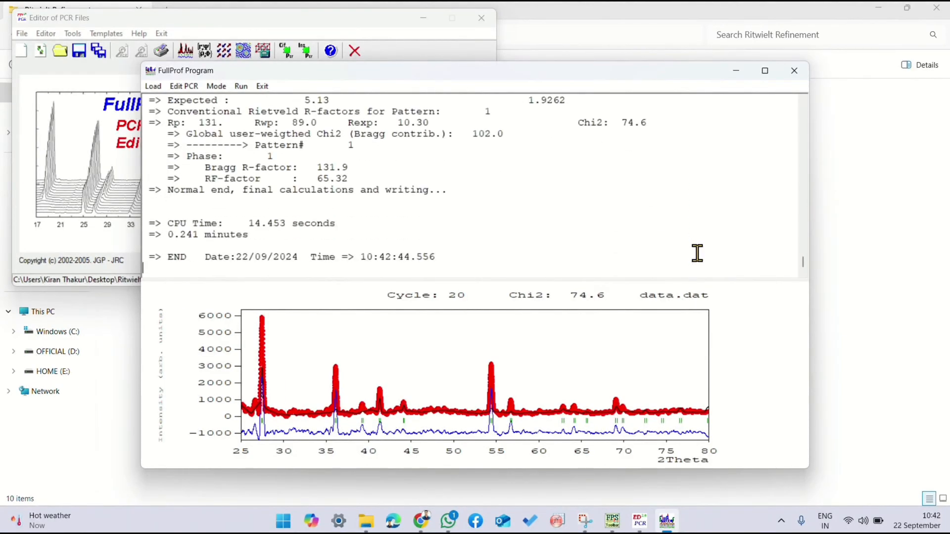
{"action": "left_click", "coordinate": [457, 303]}
Step: Check the background points, mark the B factor of atom O1 for refinement in phase 1's atom information, and accept
{"action": "left_click", "coordinate": [457, 163]}
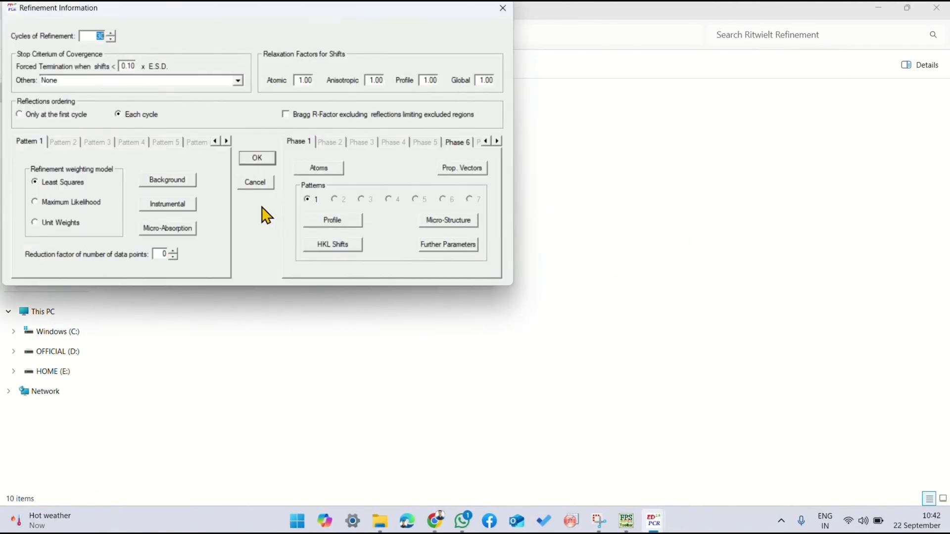
{"action": "left_click", "coordinate": [173, 179]}
{"action": "left_click", "coordinate": [104, 193]}
{"action": "left_click", "coordinate": [252, 157]}
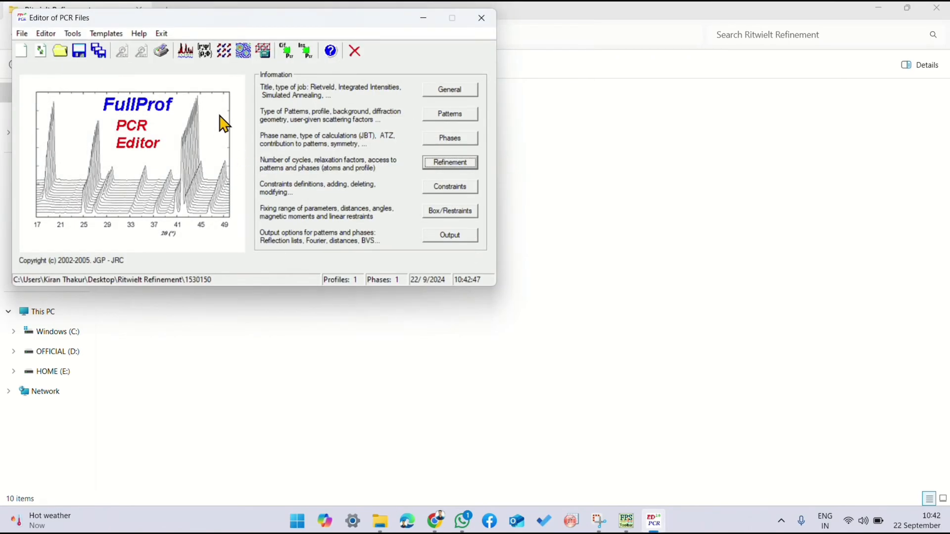
{"action": "left_click", "coordinate": [424, 166]}
{"action": "left_click", "coordinate": [309, 169]}
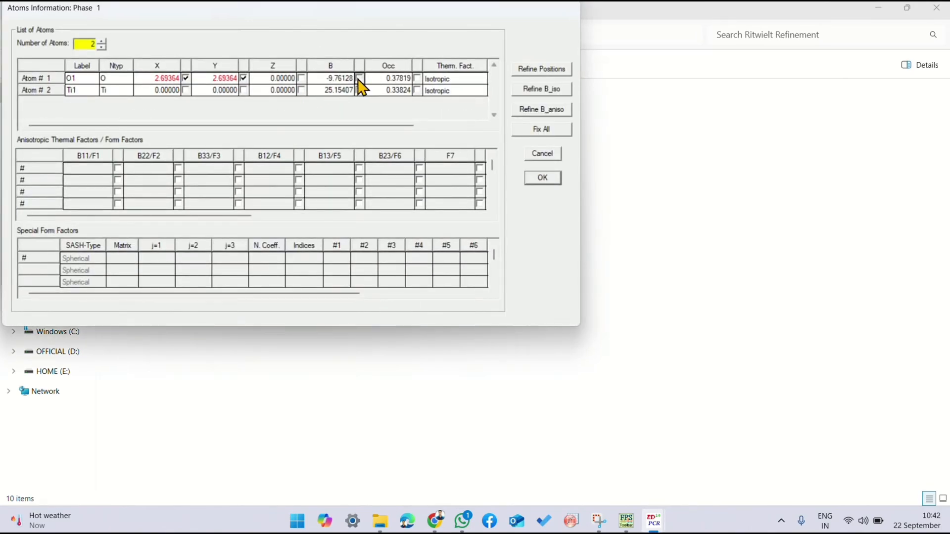
{"action": "left_click", "coordinate": [543, 177]}
{"action": "left_click", "coordinate": [252, 157]}
Step: Run the refinement of atom O1's B factor on the data DAT file, close the run and reload the PCR file
{"action": "left_click", "coordinate": [184, 51]}
{"action": "double_click", "coordinate": [186, 154]}
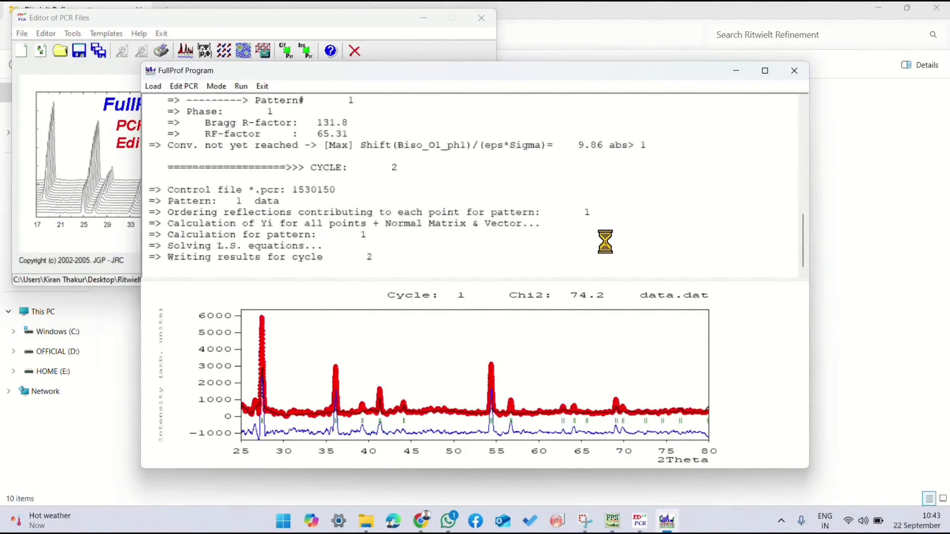
{"action": "left_click", "coordinate": [794, 72]}
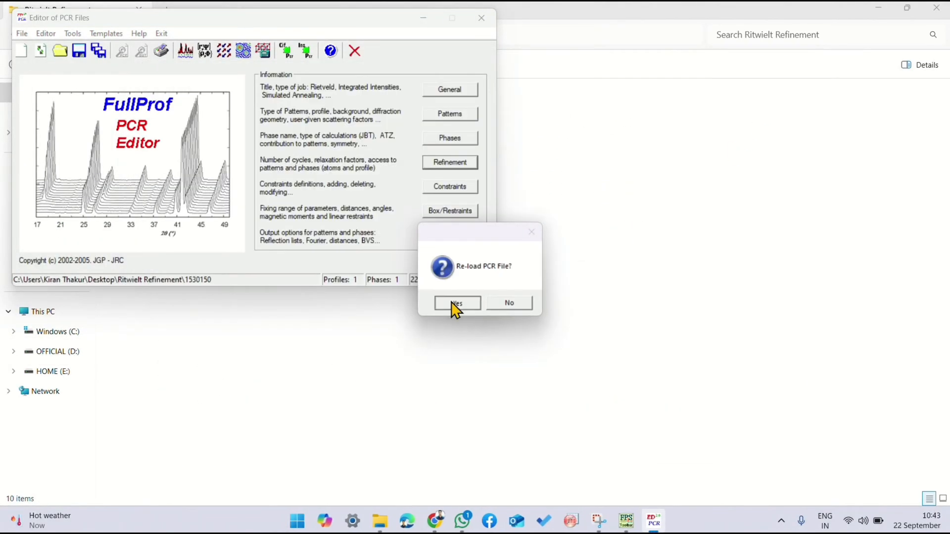
{"action": "left_click", "coordinate": [451, 302]}
Step: Check phase 1's profile parameters, mark the occupancy of atom O1 for refinement as well, and accept
{"action": "left_click", "coordinate": [447, 163]}
{"action": "left_click", "coordinate": [333, 219]}
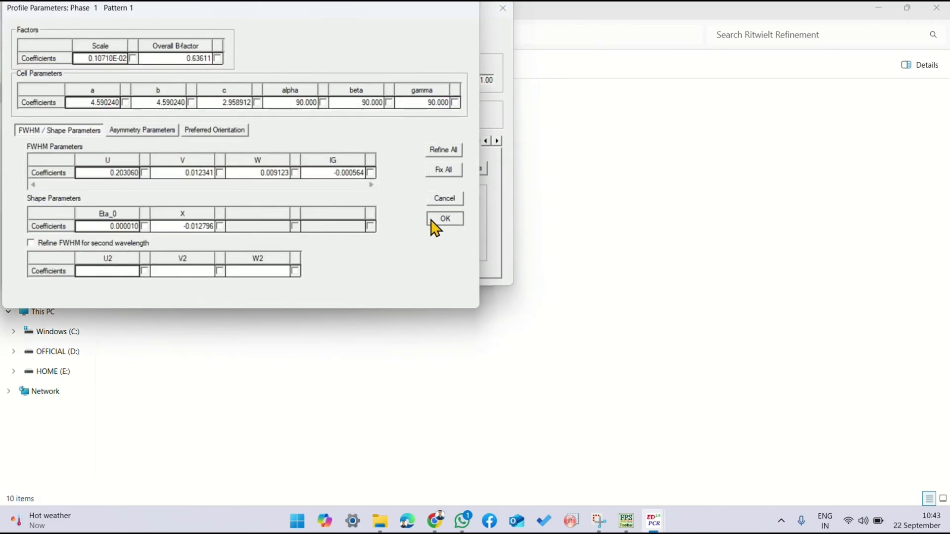
{"action": "left_click", "coordinate": [444, 218]}
{"action": "left_click", "coordinate": [303, 168]}
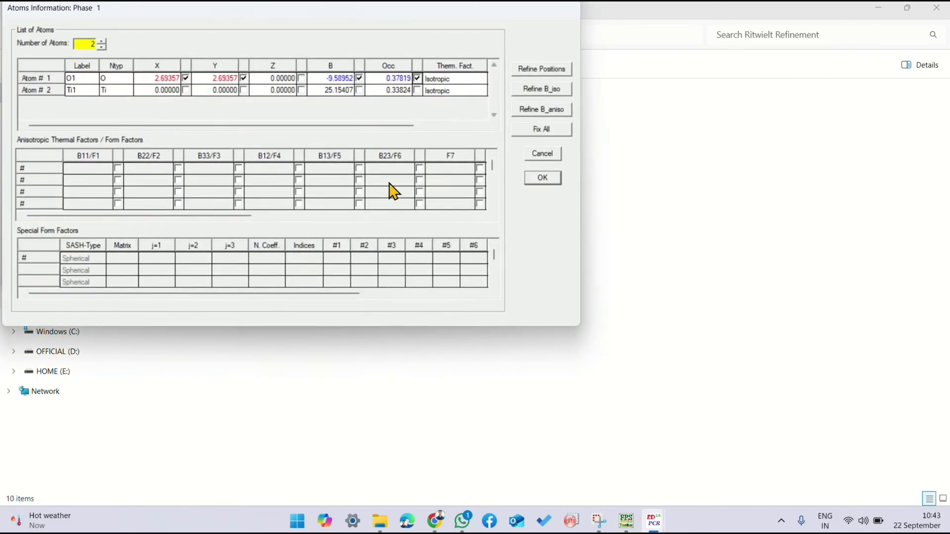
{"action": "left_click", "coordinate": [539, 178]}
{"action": "left_click", "coordinate": [267, 155]}
Step: Run the refinement of atom O1's occupancy on the data DAT file, inspect the plot, and reload the PCR file
{"action": "left_click", "coordinate": [181, 49]}
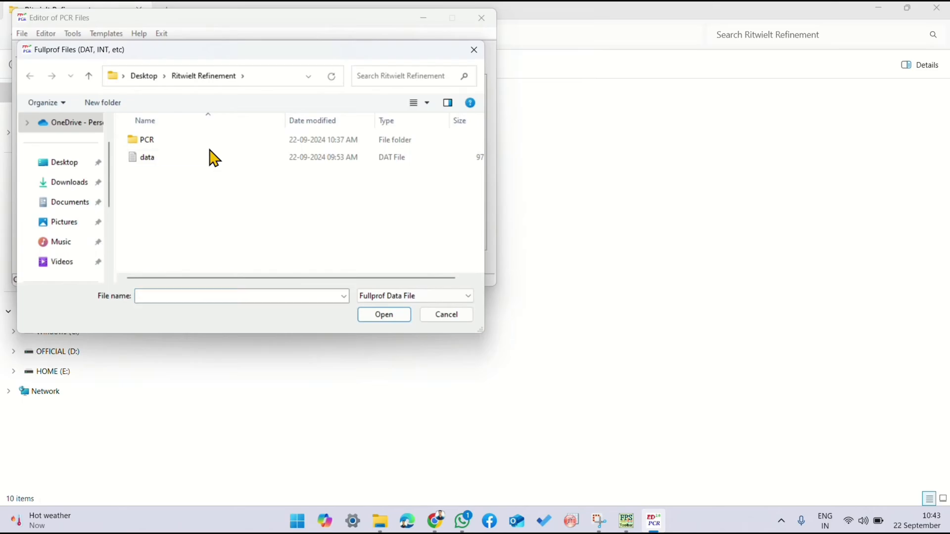
{"action": "double_click", "coordinate": [214, 158]}
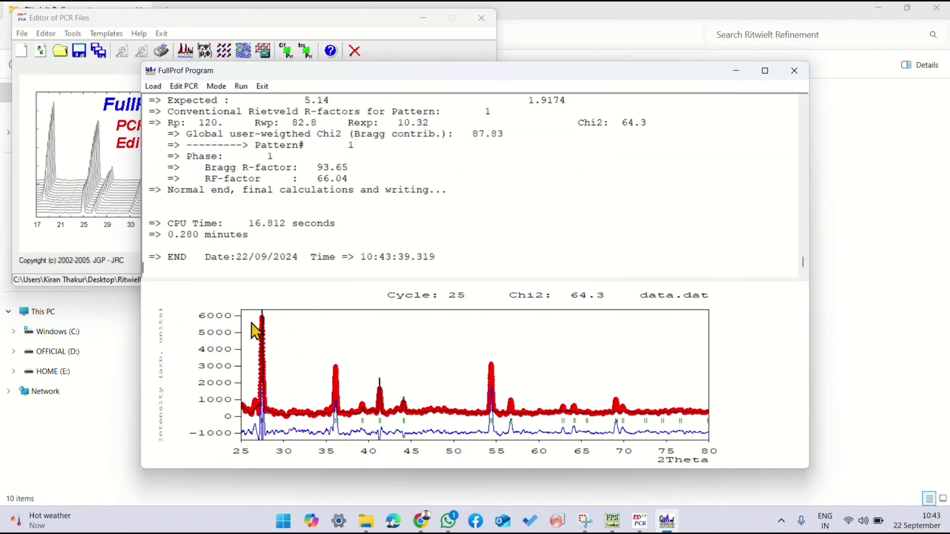
{"action": "left_click_drag", "start_coordinate": [279, 362], "coordinate": [280, 363]}
{"action": "left_click", "coordinate": [794, 70]}
{"action": "left_click", "coordinate": [451, 301]}
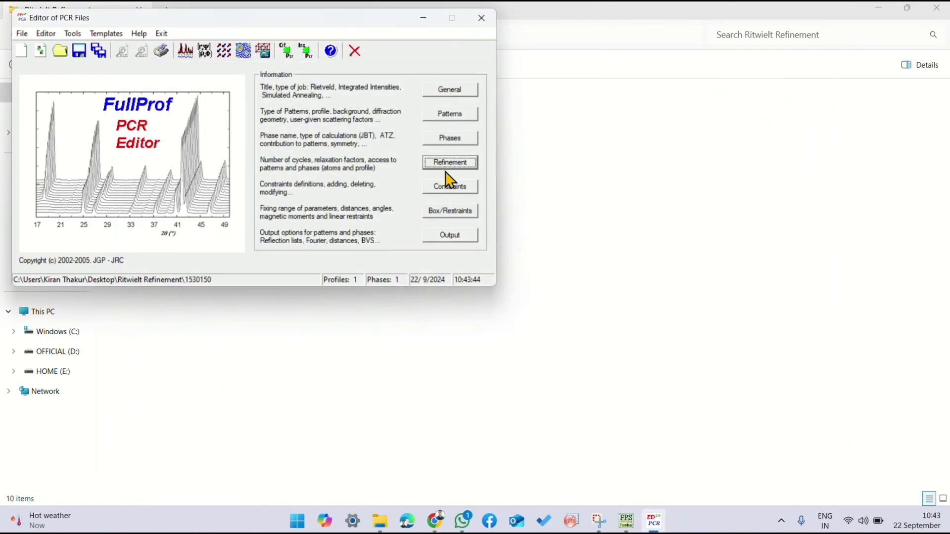
Step: Check phase 1's profile parameters, mark the occupancy of atom Ti1 for refinement, and accept the atom information
{"action": "left_click", "coordinate": [449, 161]}
{"action": "left_click", "coordinate": [340, 219]}
{"action": "left_click", "coordinate": [443, 218]}
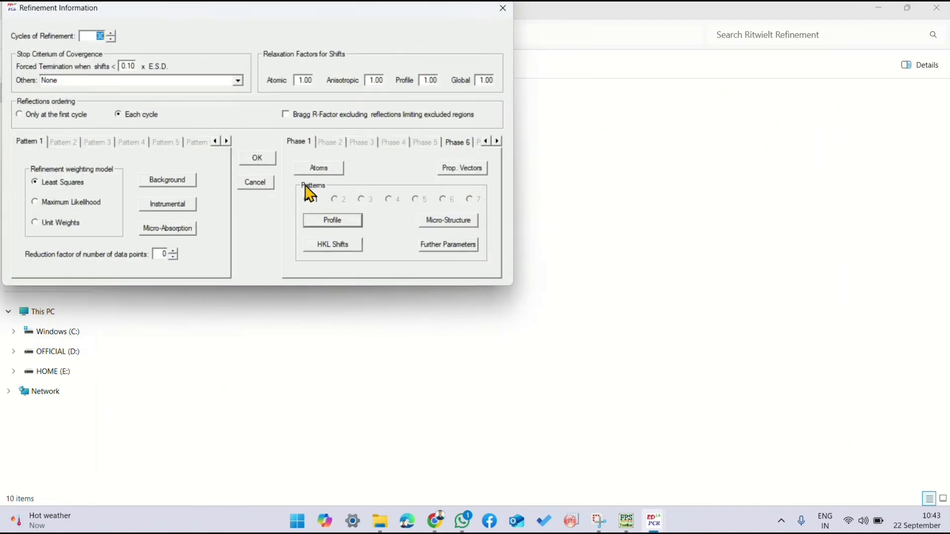
{"action": "left_click", "coordinate": [319, 168]}
{"action": "left_click", "coordinate": [542, 178]}
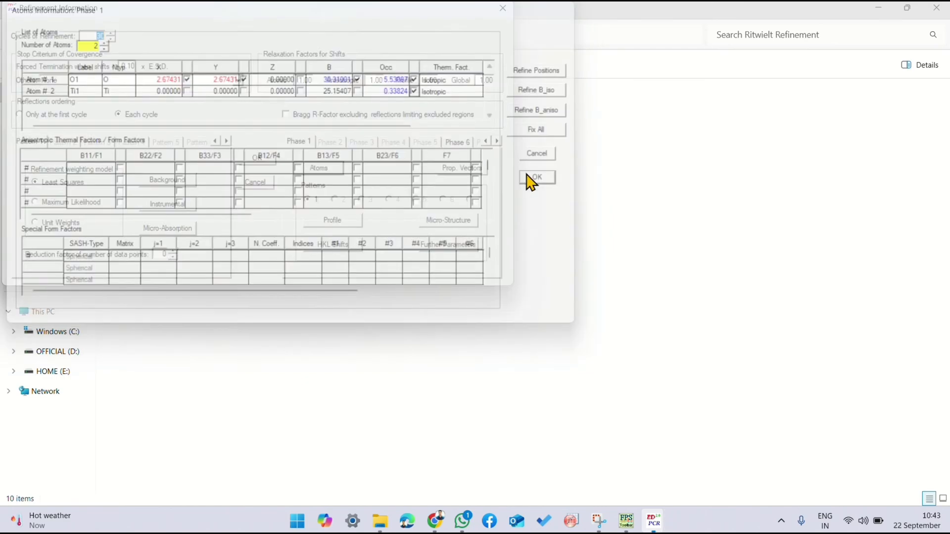
Step: Run the refinement of atom Ti1's occupancy on the data DAT file, close the run and reload the PCR file
{"action": "left_click", "coordinate": [261, 157]}
{"action": "left_click", "coordinate": [179, 46]}
{"action": "double_click", "coordinate": [174, 158]}
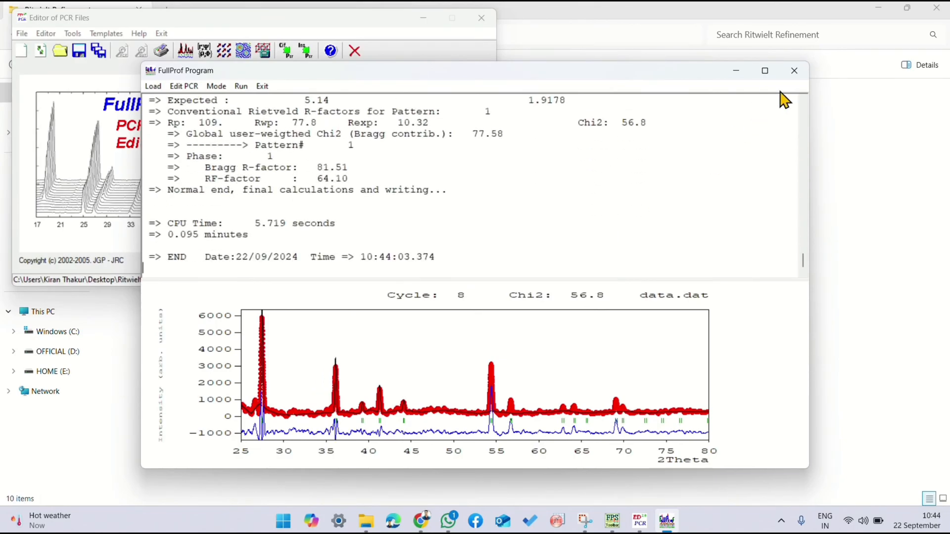
{"action": "left_click", "coordinate": [794, 70]}
{"action": "left_click", "coordinate": [453, 302]}
Step: Mark the B factor of atom Ti1 for refinement in phase 1's atom information and accept the refinement settings
{"action": "left_click", "coordinate": [449, 161]}
{"action": "left_click", "coordinate": [324, 168]}
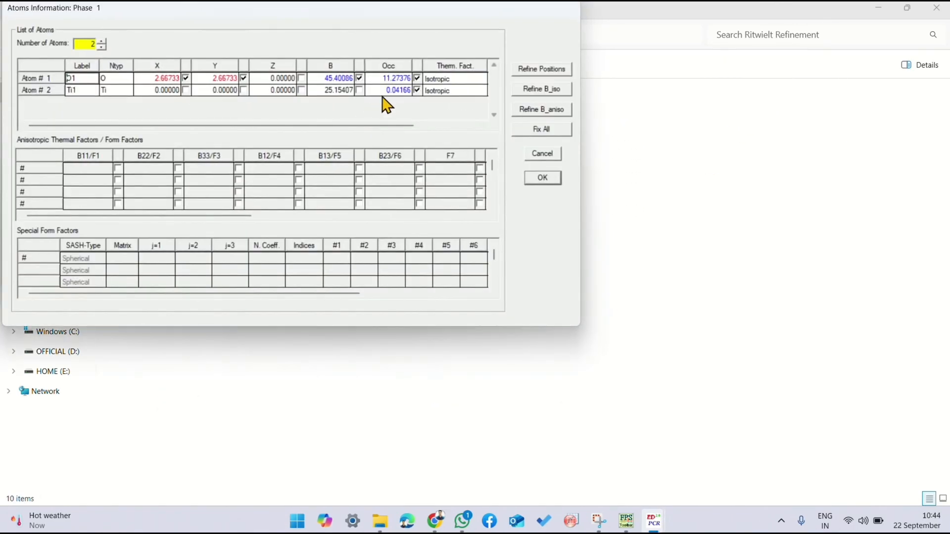
{"action": "left_click", "coordinate": [530, 179]}
{"action": "left_click", "coordinate": [248, 161]}
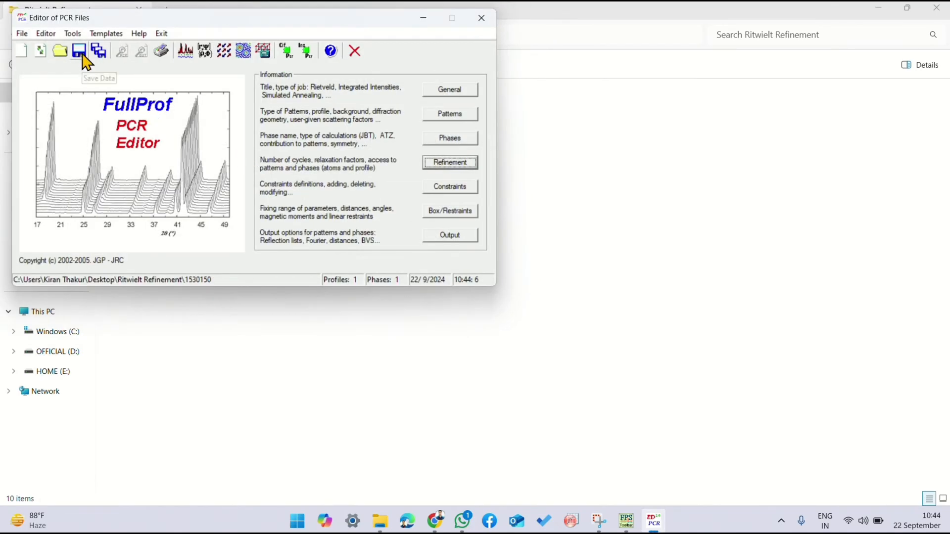
Step: Run the refinement of atom Ti1's B factor on the data DAT file, close the run and reload the PCR file
{"action": "left_click", "coordinate": [184, 49]}
{"action": "double_click", "coordinate": [162, 155]}
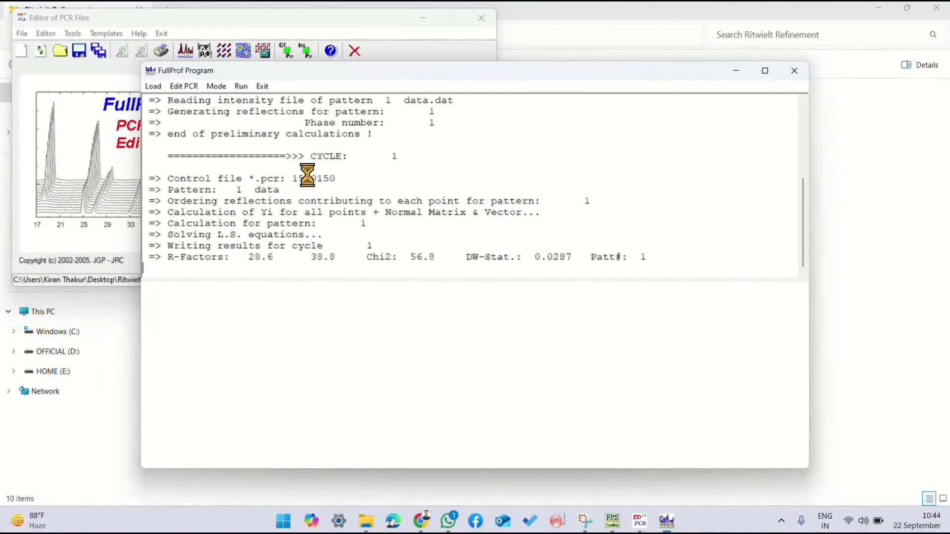
{"action": "left_click", "coordinate": [793, 71]}
{"action": "left_click", "coordinate": [461, 302]}
Step: Review phase 1's atom information and pattern 1's background parameters, and accept the refinement settings
{"action": "left_click", "coordinate": [447, 162]}
{"action": "left_click", "coordinate": [319, 165]}
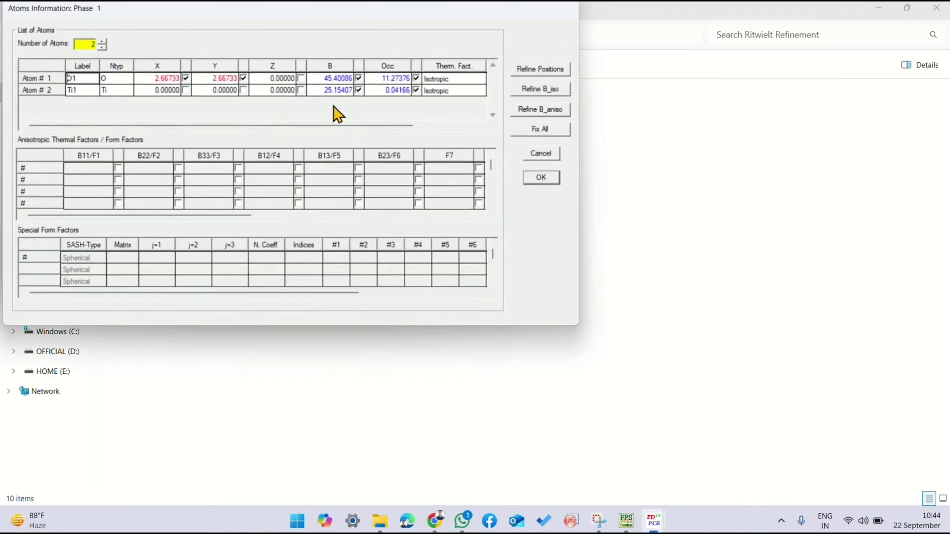
{"action": "left_click", "coordinate": [543, 178]}
{"action": "left_click", "coordinate": [169, 181]}
{"action": "left_click", "coordinate": [106, 194]}
{"action": "left_click", "coordinate": [250, 158]}
Step: Run the refinement with the reviewed atom and background settings on the data DAT file, and reload the PCR file
{"action": "left_click", "coordinate": [203, 52]}
{"action": "double_click", "coordinate": [174, 161]}
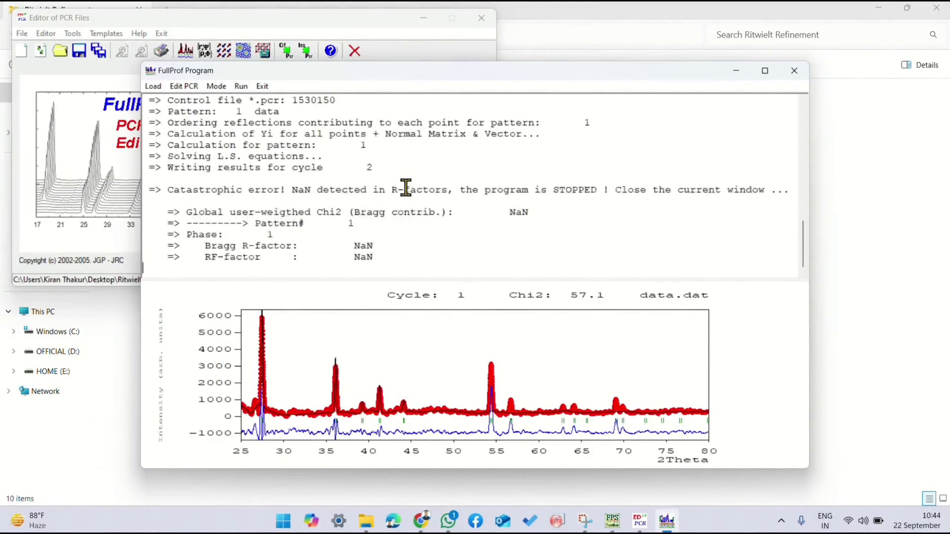
{"action": "left_click", "coordinate": [794, 70]}
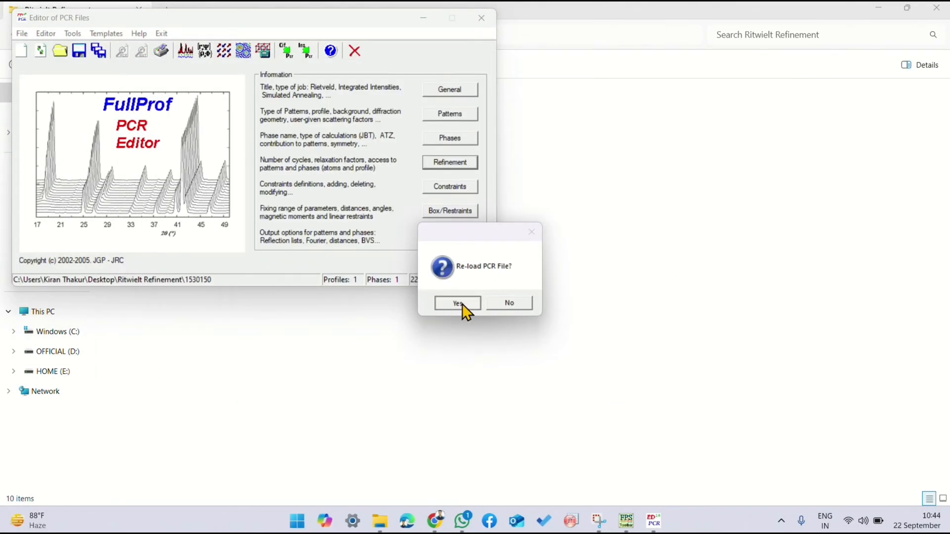
{"action": "left_click", "coordinate": [458, 304]}
Step: Review pattern 1's background and accept phase 1's profile parameters with the scale factor marked for refinement
{"action": "left_click", "coordinate": [450, 161]}
{"action": "left_click", "coordinate": [171, 179]}
{"action": "left_click", "coordinate": [108, 194]}
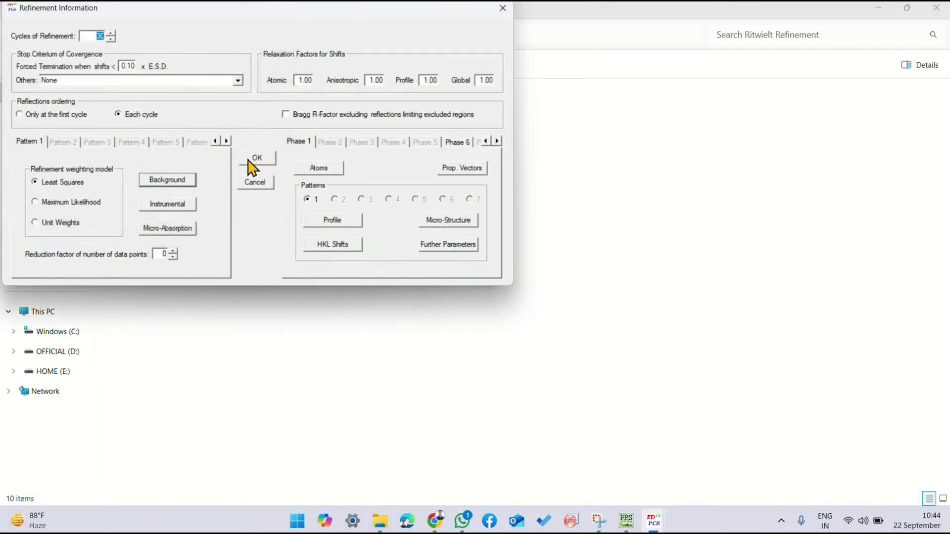
{"action": "left_click", "coordinate": [326, 221]}
{"action": "left_click", "coordinate": [444, 218]}
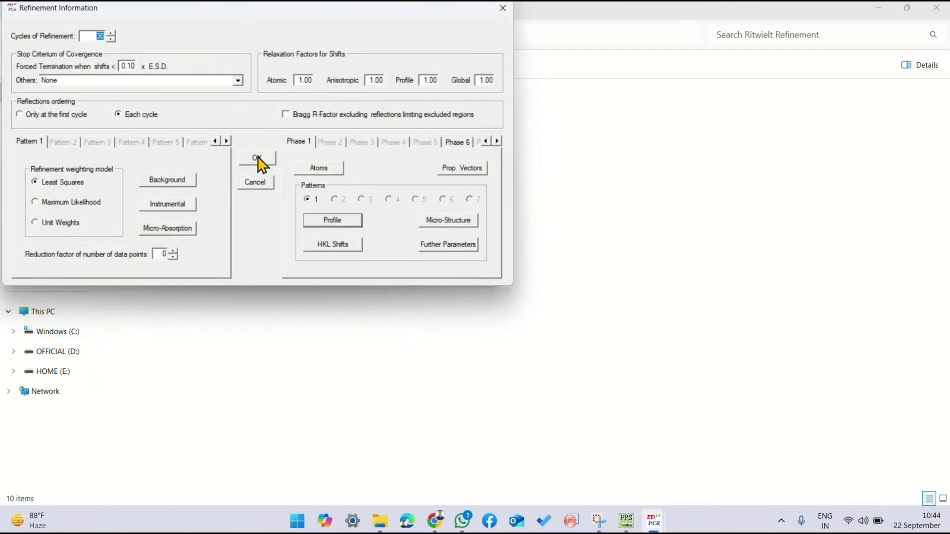
{"action": "left_click", "coordinate": [257, 157]}
Step: Save the data, run the scale factor refinement on the data DAT file, and reload the PCR file
{"action": "left_click", "coordinate": [78, 51]}
{"action": "double_click", "coordinate": [179, 157]}
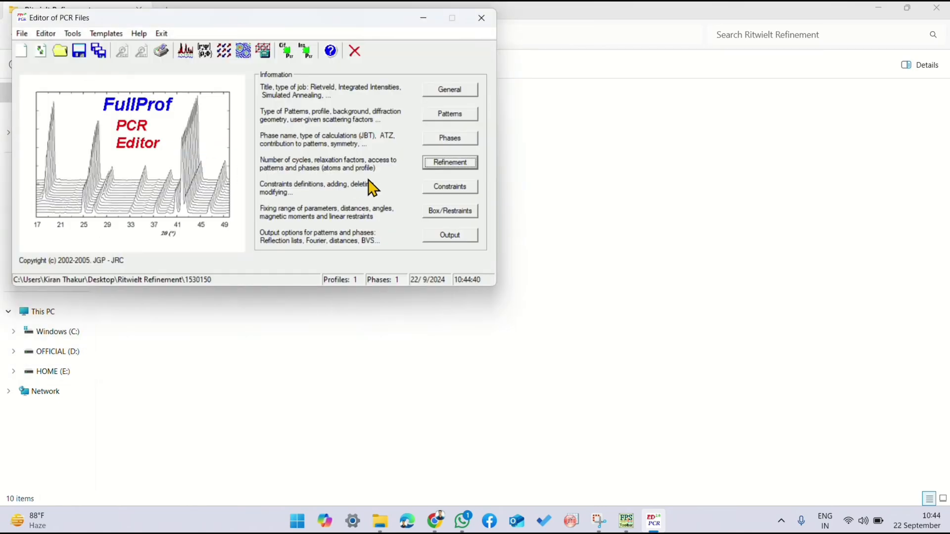
{"action": "left_click", "coordinate": [794, 71]}
{"action": "left_click", "coordinate": [459, 290]}
Step: Mark the overall B-factor in phase 1's profile parameters for refinement and accept the settings
{"action": "left_click", "coordinate": [446, 163]}
{"action": "left_click", "coordinate": [332, 221]}
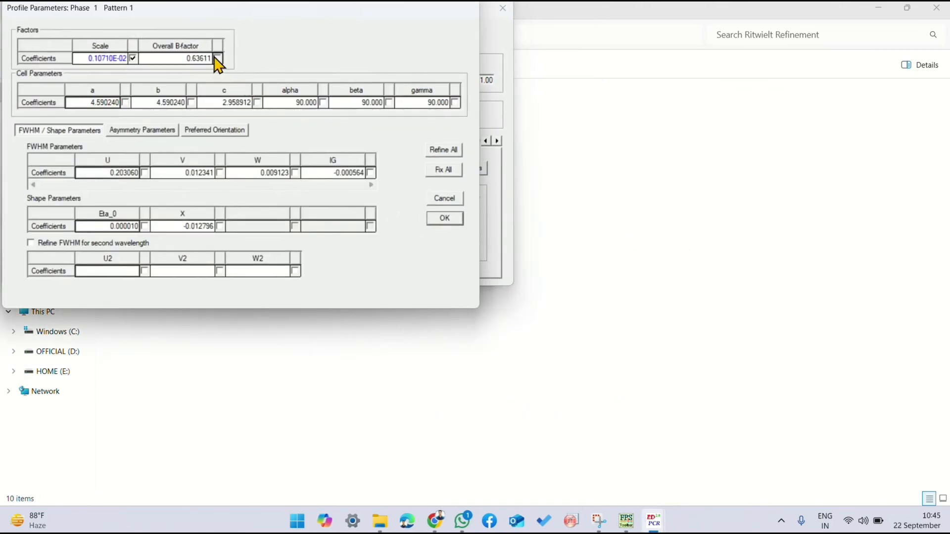
{"action": "left_click", "coordinate": [425, 219]}
{"action": "left_click", "coordinate": [264, 160]}
Step: Run the refinement of the overall B-factor on the data DAT file, close the run and reload the PCR file
{"action": "left_click", "coordinate": [185, 52]}
{"action": "double_click", "coordinate": [208, 159]}
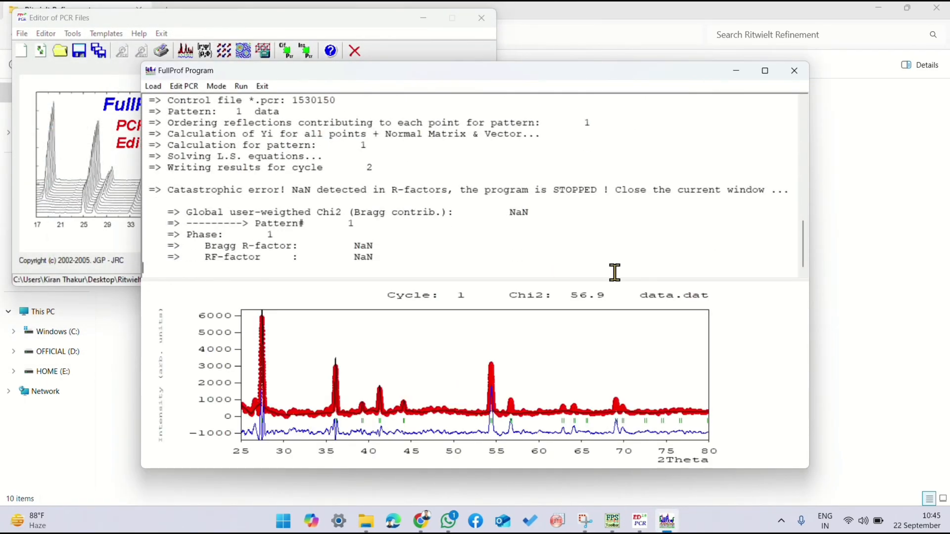
{"action": "left_click", "coordinate": [794, 70]}
{"action": "left_click", "coordinate": [503, 301]}
Step: Mark cell parameters a and b of phase 1 for refinement and accept the profile and refinement settings
{"action": "left_click", "coordinate": [451, 227]}
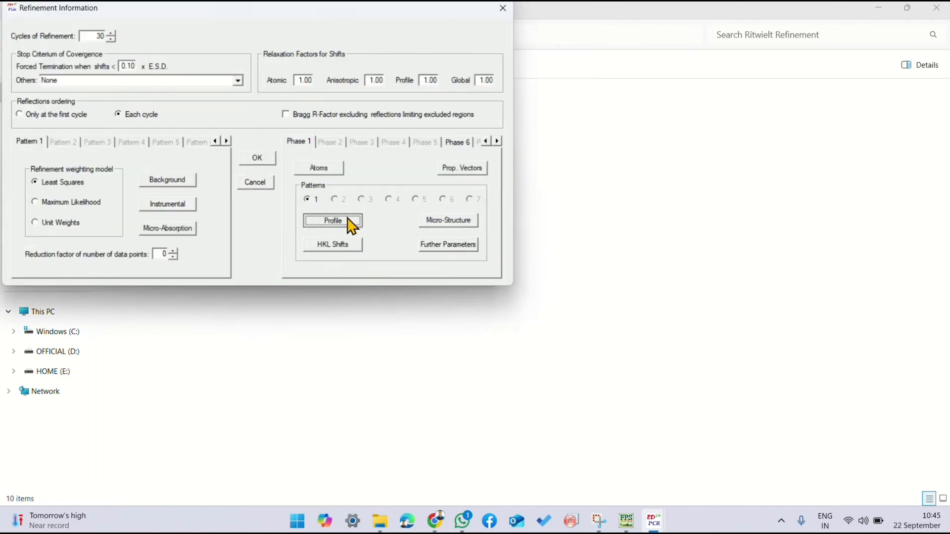
{"action": "left_click", "coordinate": [349, 221]}
{"action": "left_click", "coordinate": [444, 218]}
{"action": "left_click", "coordinate": [264, 160]}
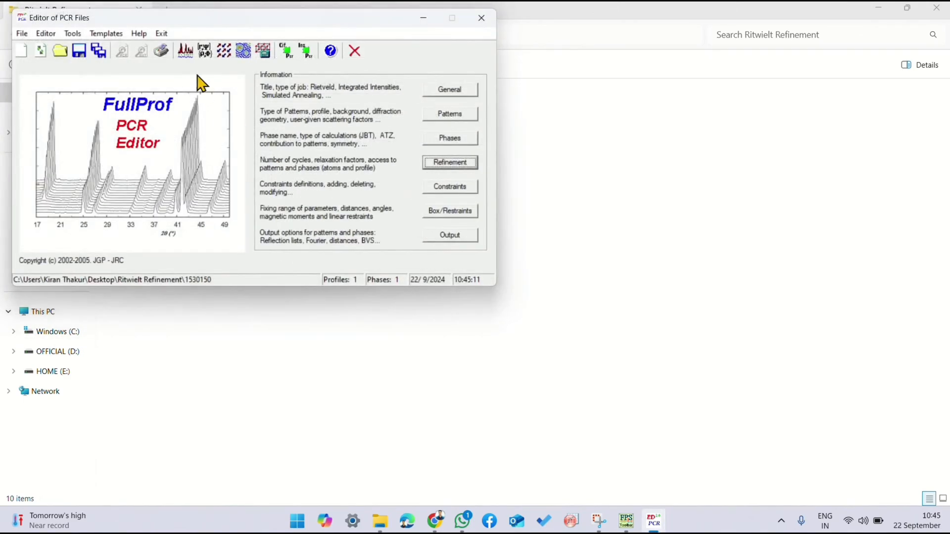
Step: Run the refinement of cell parameters a and b on the data DAT file, close the run and reload the PCR file
{"action": "left_click", "coordinate": [185, 51]}
{"action": "left_click", "coordinate": [197, 159]}
{"action": "double_click", "coordinate": [198, 159]}
{"action": "left_click", "coordinate": [794, 70]}
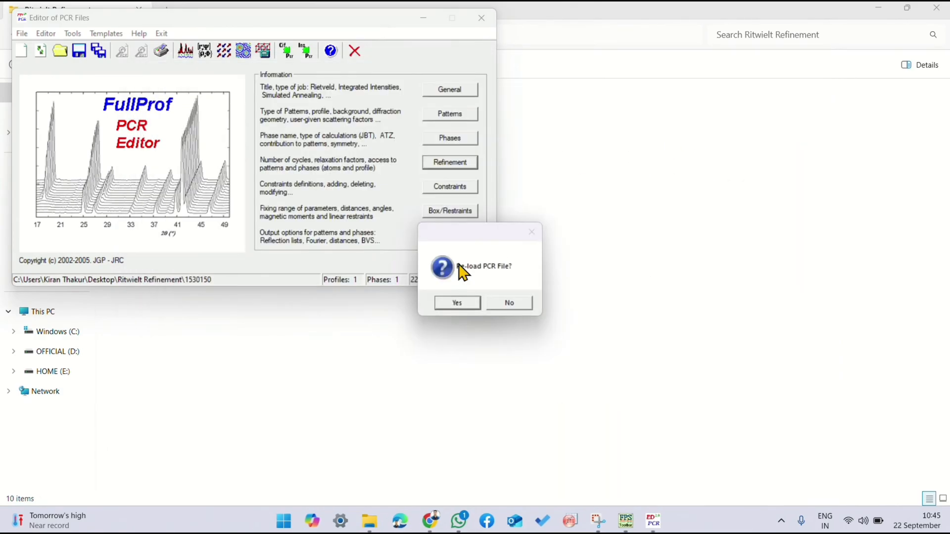
{"action": "left_click", "coordinate": [456, 300]}
Step: Mark the FWHM parameter U of phase 1 for refinement and accept the profile and refinement settings
{"action": "left_click", "coordinate": [450, 161]}
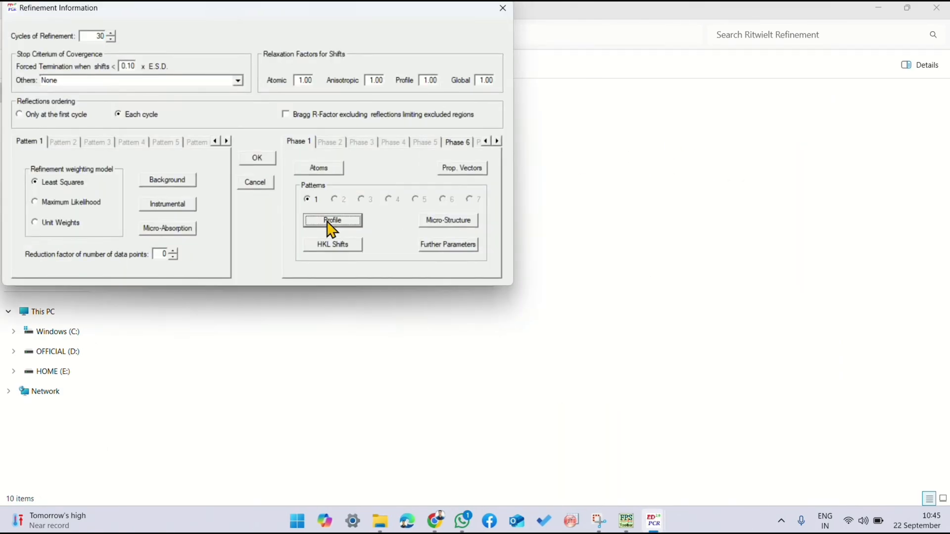
{"action": "left_click", "coordinate": [328, 223]}
{"action": "left_click", "coordinate": [444, 219]}
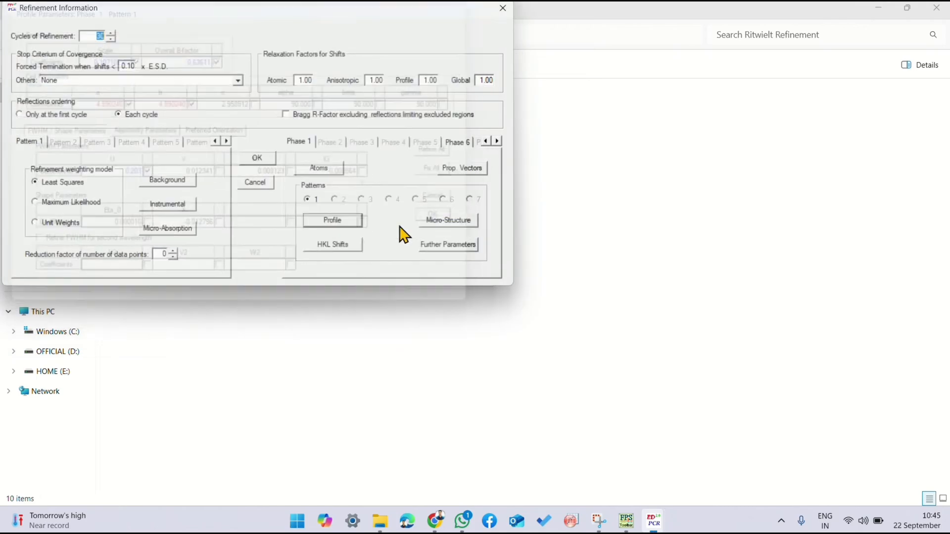
{"action": "left_click", "coordinate": [255, 161]}
Step: Run the refinement of FWHM parameter U on the data DAT file, close the run and reload the PCR file
{"action": "left_click", "coordinate": [192, 55]}
{"action": "double_click", "coordinate": [187, 157]}
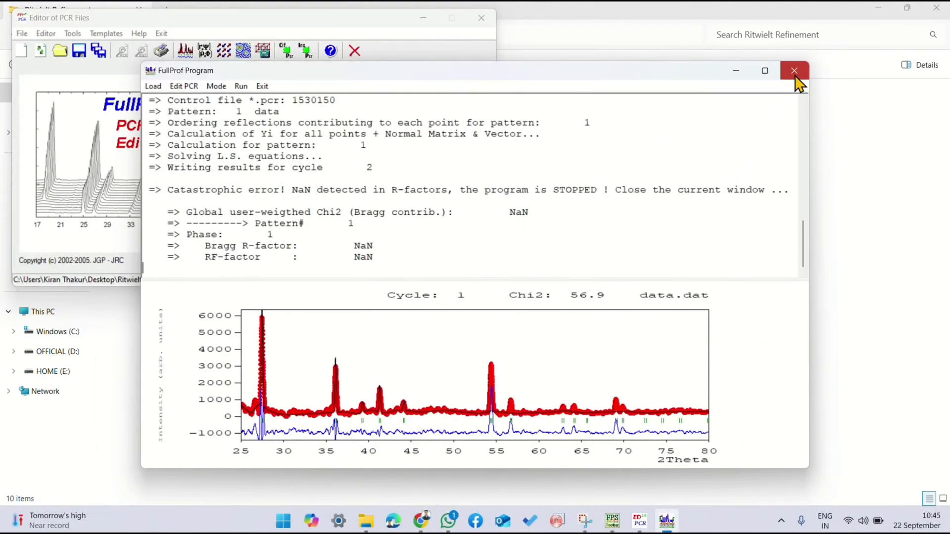
{"action": "left_click", "coordinate": [794, 71]}
{"action": "left_click", "coordinate": [449, 304]}
Step: Mark FWHM parameter V for refinement in place of U in phase 1's profile parameters and accept
{"action": "left_click", "coordinate": [452, 163]}
{"action": "left_click", "coordinate": [328, 223]}
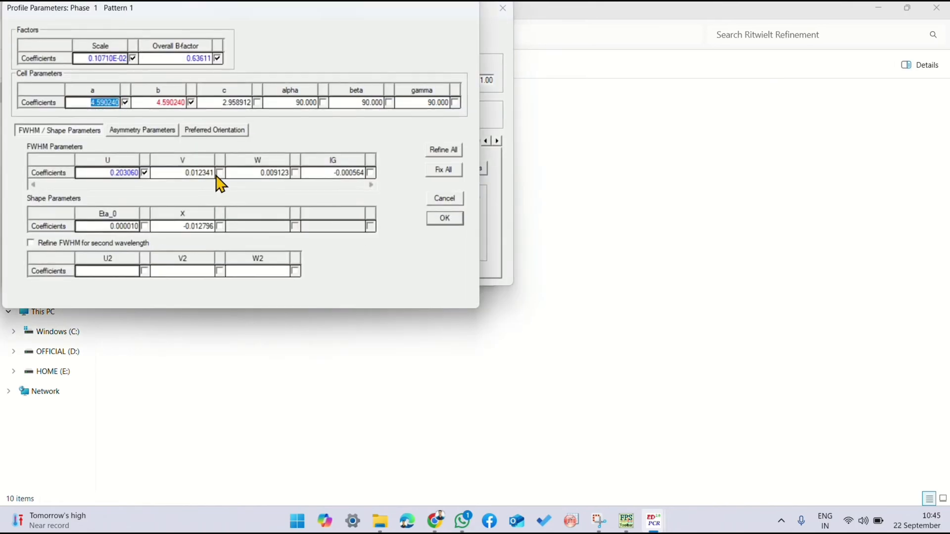
{"action": "left_click", "coordinate": [429, 221]}
{"action": "left_click", "coordinate": [255, 158]}
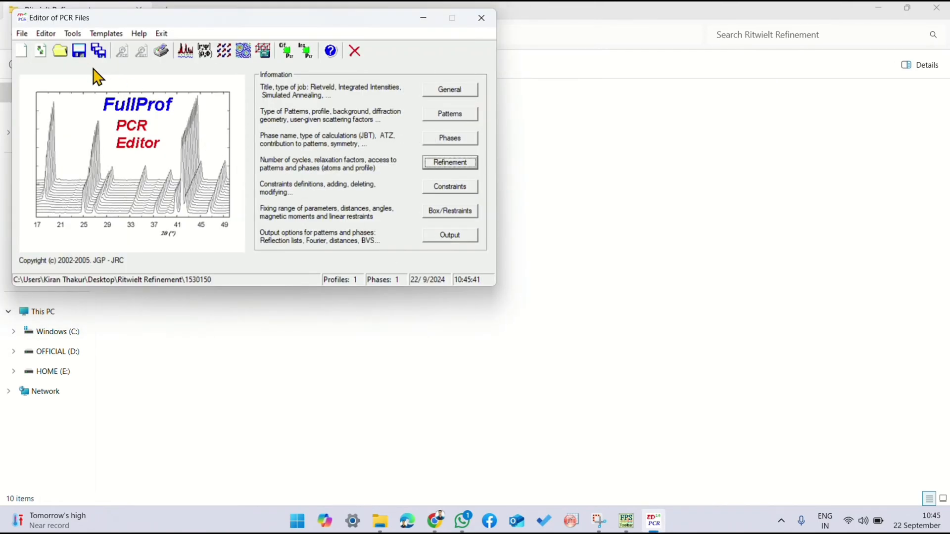
Step: Run the refinement of FWHM parameter V on the data DAT file, close the run and reload the PCR file
{"action": "left_click", "coordinate": [166, 51]}
{"action": "double_click", "coordinate": [202, 157]}
{"action": "left_click", "coordinate": [793, 70]}
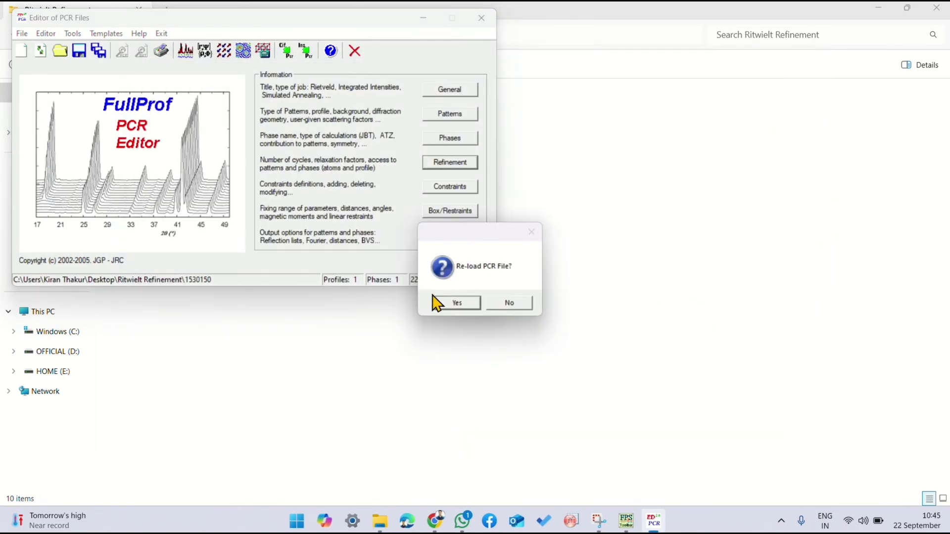
{"action": "left_click", "coordinate": [449, 302]}
Step: Mark FWHM parameter W for refinement in place of V in phase 1's profile parameters and accept
{"action": "left_click", "coordinate": [448, 161]}
{"action": "left_click", "coordinate": [342, 220]}
{"action": "left_click", "coordinate": [295, 173]}
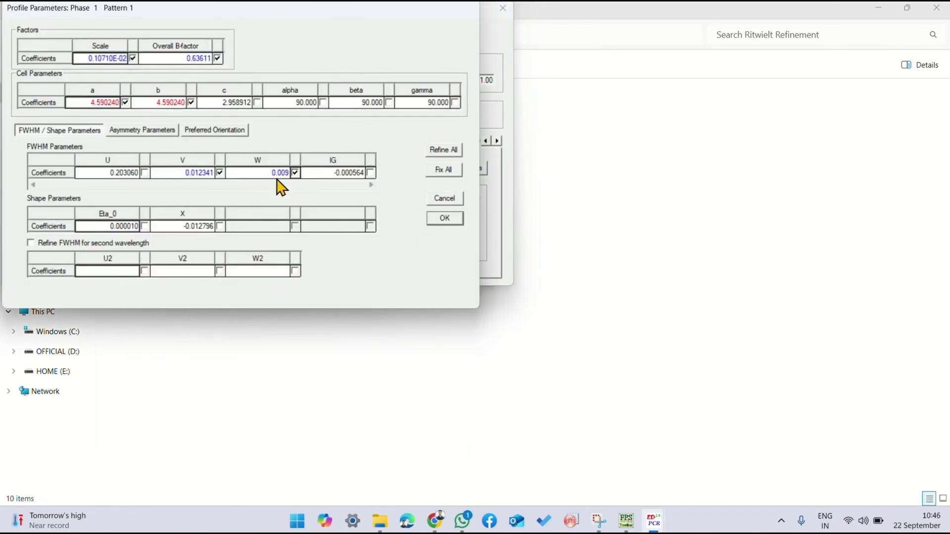
{"action": "left_click", "coordinate": [445, 218]}
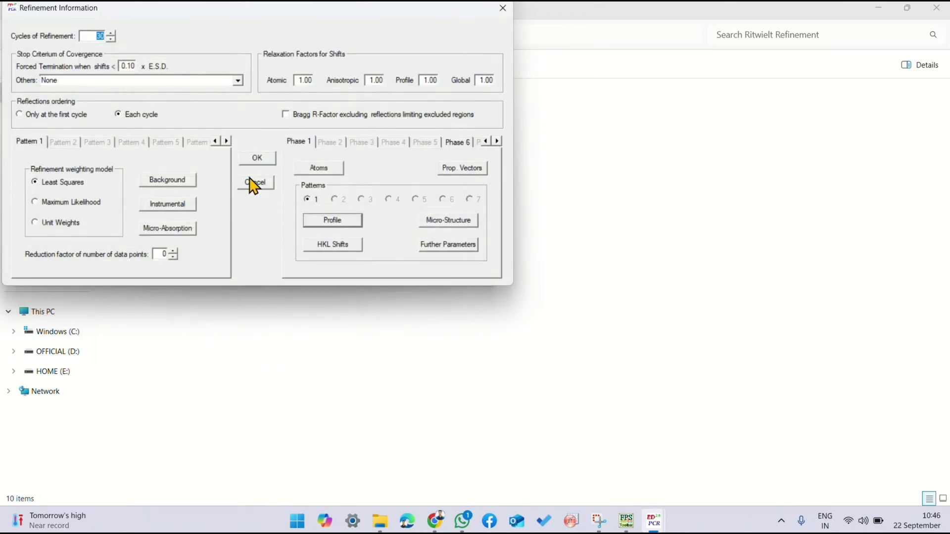
{"action": "left_click", "coordinate": [262, 163]}
Step: Run the refinement of FWHM parameter W on the data DAT file, close the run and reload the PCR file
{"action": "left_click", "coordinate": [177, 52]}
{"action": "double_click", "coordinate": [184, 153]}
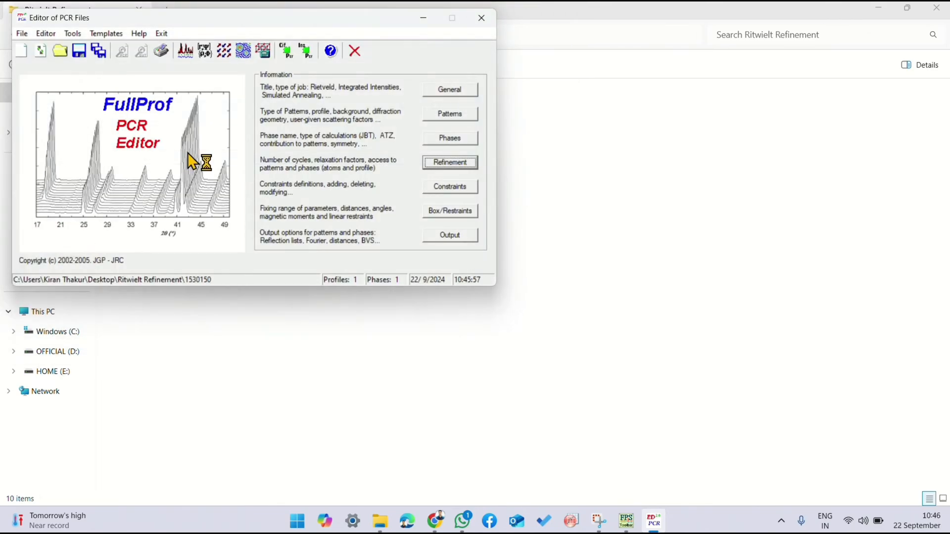
{"action": "left_click", "coordinate": [794, 70]}
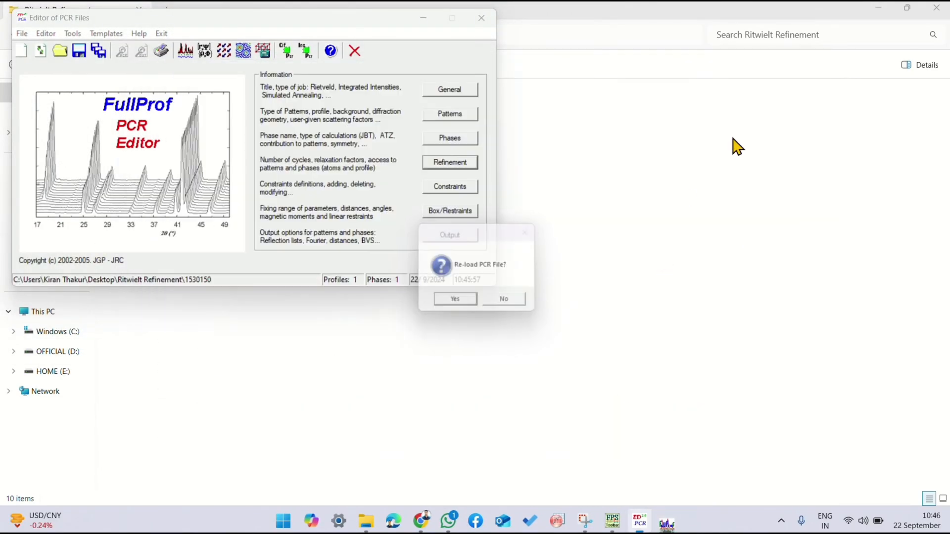
{"action": "left_click", "coordinate": [446, 304]}
Step: Mark FWHM parameter IG for refinement in place of W in phase 1's profile parameters and accept
{"action": "left_click", "coordinate": [440, 166]}
{"action": "left_click", "coordinate": [333, 218]}
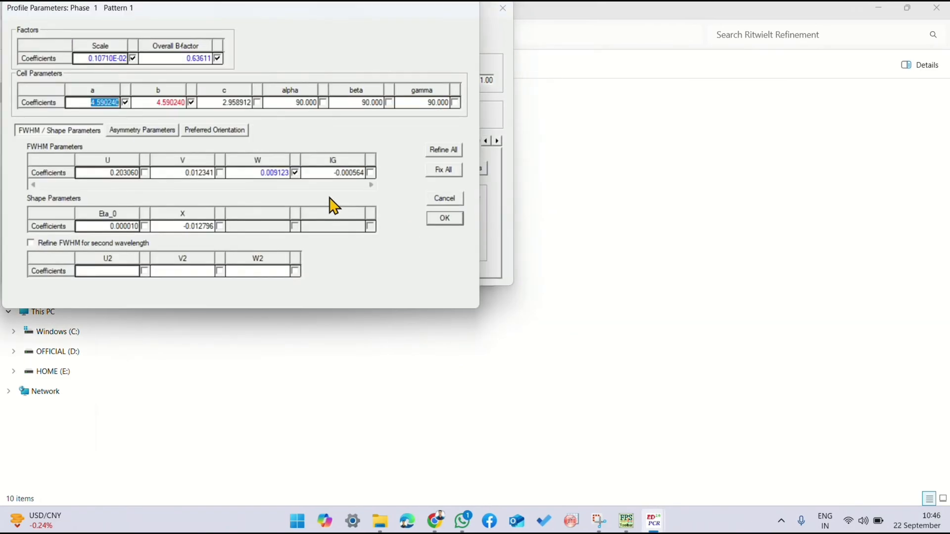
{"action": "left_click", "coordinate": [437, 219]}
{"action": "left_click", "coordinate": [259, 165]}
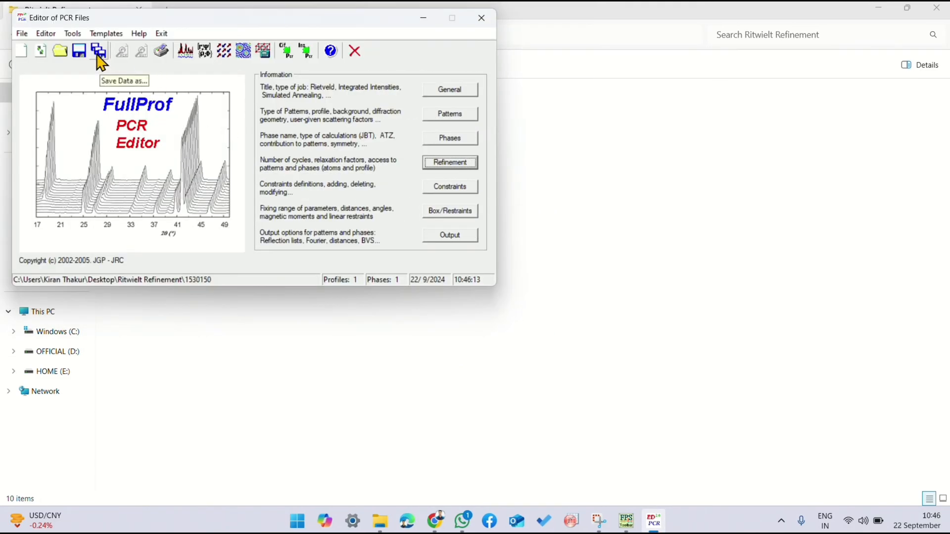
Step: Run the refinement of FWHM parameter IG on the data DAT file, close the run and reload the PCR file
{"action": "left_click", "coordinate": [183, 53]}
{"action": "double_click", "coordinate": [191, 154]}
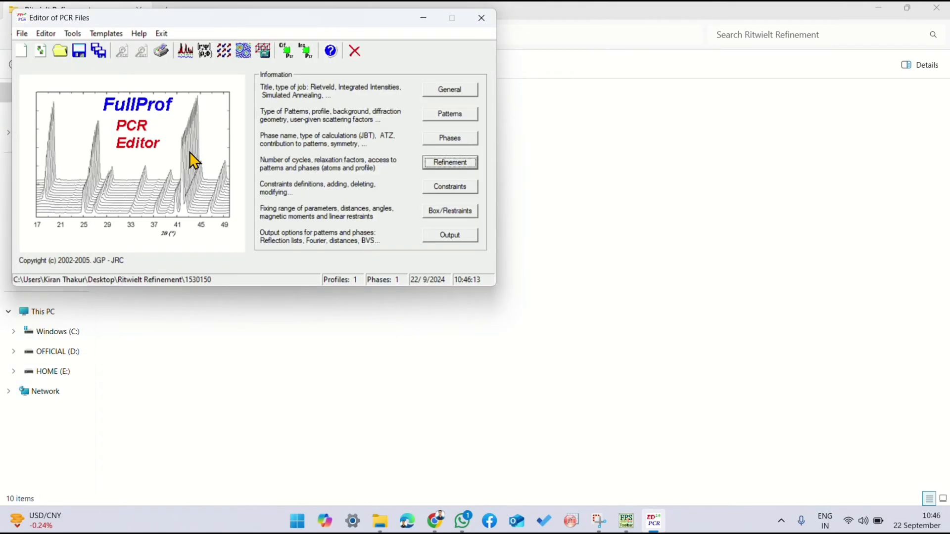
{"action": "left_click", "coordinate": [794, 71]}
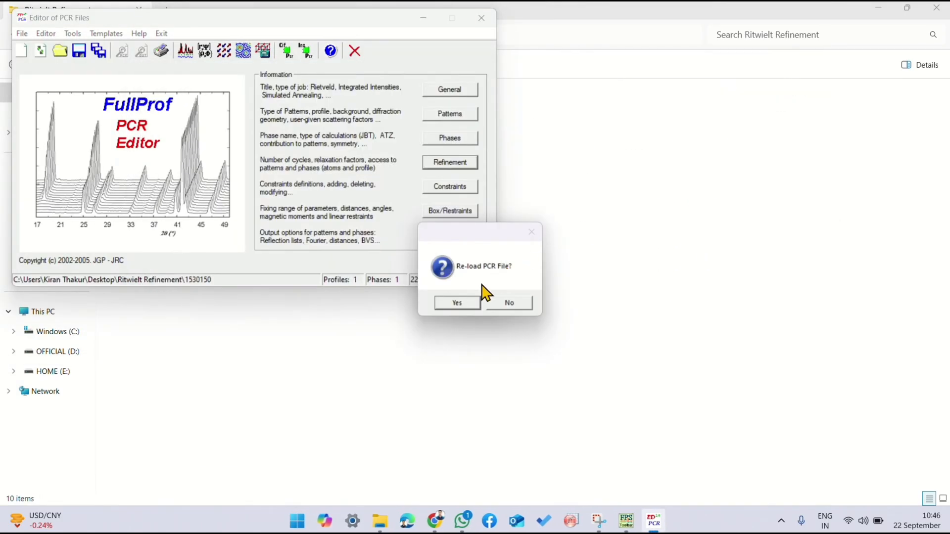
{"action": "left_click", "coordinate": [455, 303]}
Step: Mark shape parameter Eta_0 for refinement in place of IG in phase 1's profile parameters and accept
{"action": "left_click", "coordinate": [437, 165]}
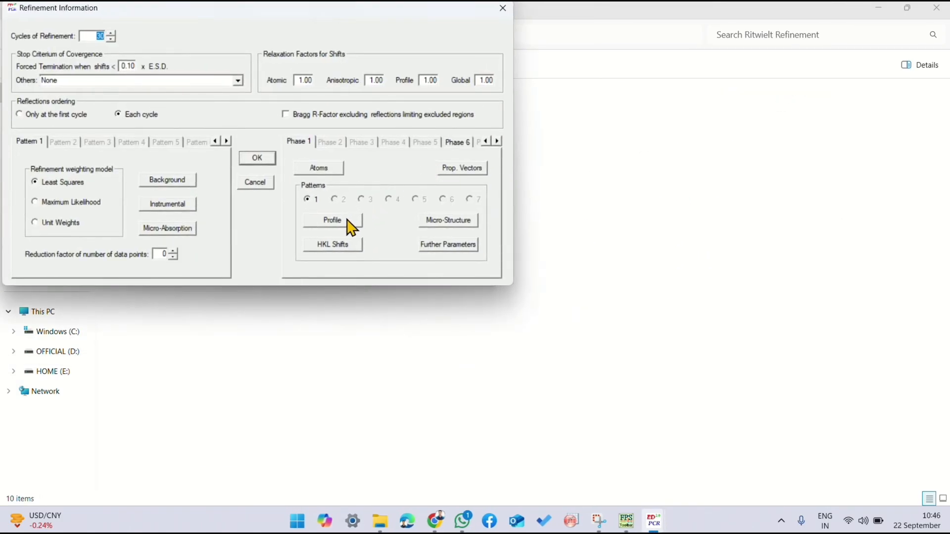
{"action": "left_click", "coordinate": [348, 223]}
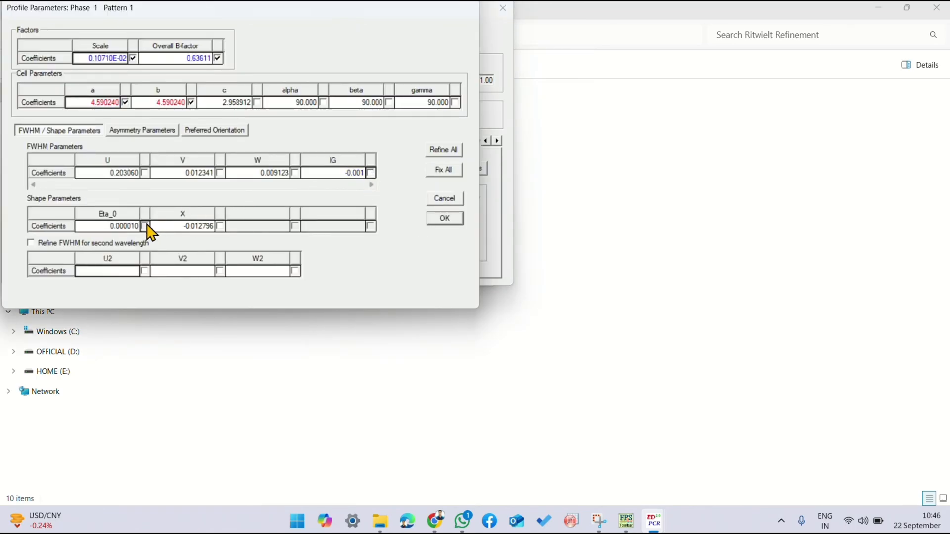
{"action": "left_click", "coordinate": [445, 220]}
{"action": "left_click", "coordinate": [255, 159]}
Step: Run the refinement of shape parameter Eta_0 on the data DAT file, close the run and reload the PCR file
{"action": "left_click", "coordinate": [186, 51]}
{"action": "double_click", "coordinate": [198, 159]}
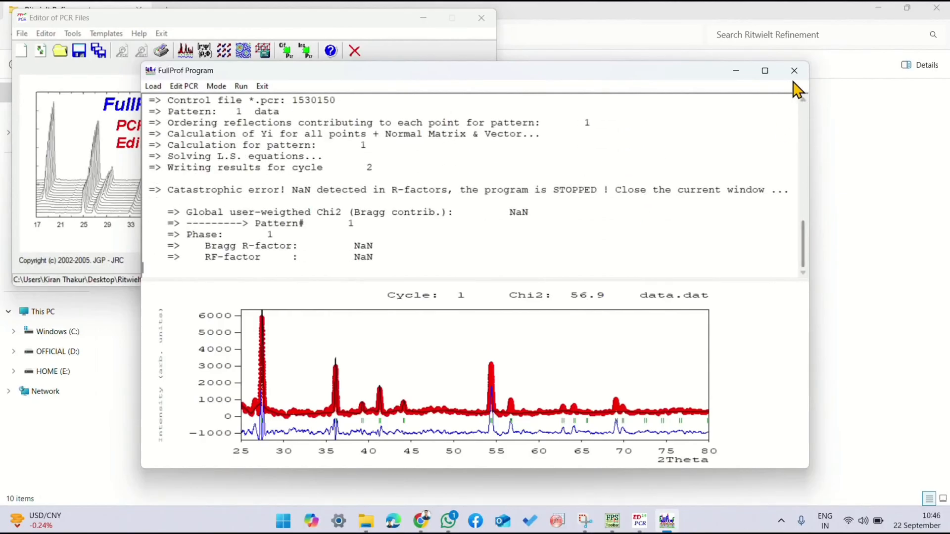
{"action": "left_click", "coordinate": [794, 72]}
{"action": "left_click", "coordinate": [455, 303]}
Step: Review the shape parameters in phase 1's profile parameters and accept the profile and refinement settings
{"action": "left_click", "coordinate": [437, 165]}
{"action": "left_click", "coordinate": [347, 223]}
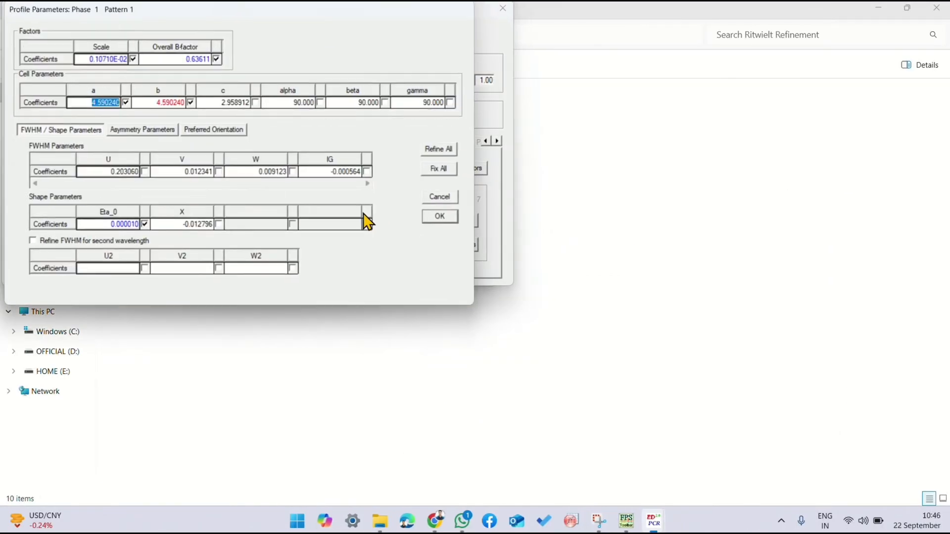
{"action": "left_click", "coordinate": [443, 220]}
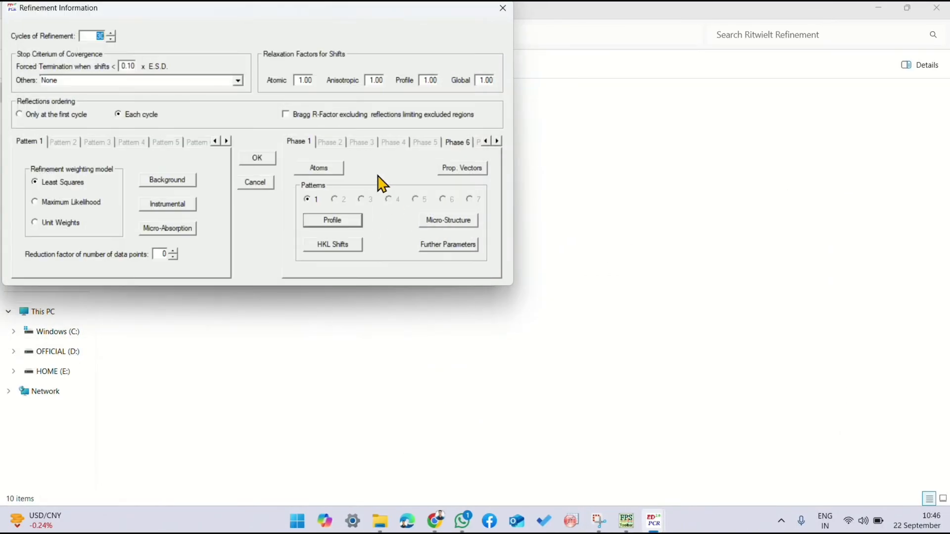
{"action": "left_click", "coordinate": [258, 158]}
Step: Run the refinement with the accepted shape settings on the data DAT file, reload the PCR file and reopen the refinement information
{"action": "left_click", "coordinate": [183, 52]}
{"action": "double_click", "coordinate": [206, 156]}
{"action": "key", "text": "Return"}
{"action": "left_click", "coordinate": [793, 71]}
{"action": "left_click", "coordinate": [452, 301]}
{"action": "left_click", "coordinate": [450, 163]}
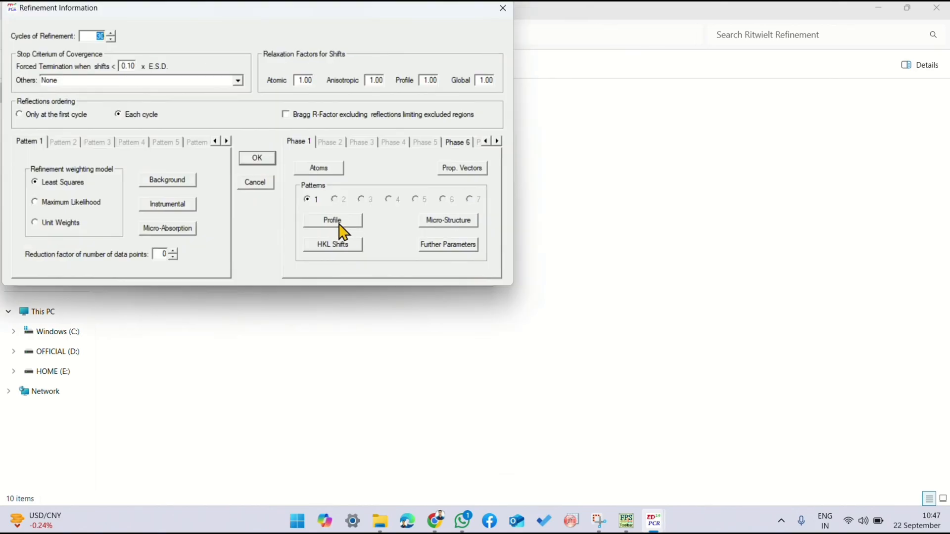
Step: Exclude shape parameter X from refinement in phase 1's profile parameters and accept the refinement information
{"action": "left_click", "coordinate": [347, 221]}
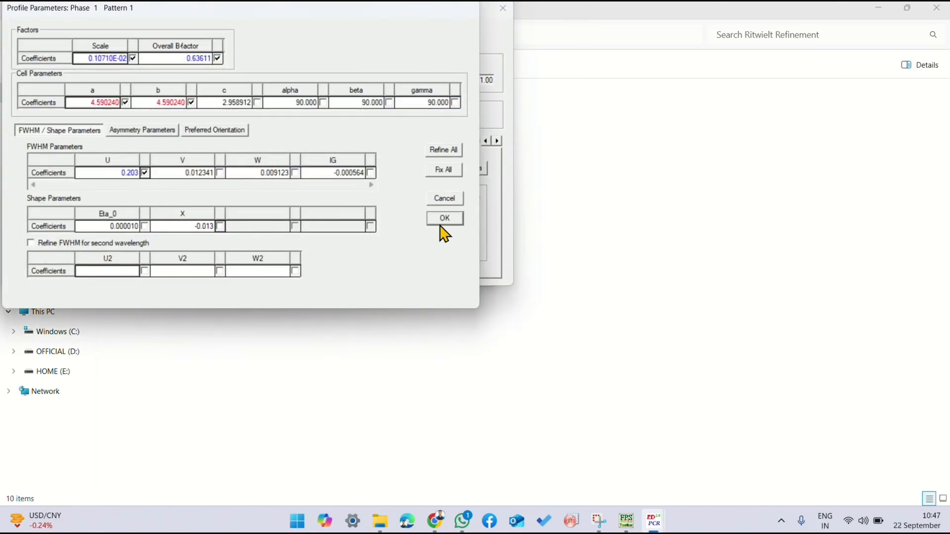
{"action": "left_click", "coordinate": [445, 218]}
{"action": "left_click", "coordinate": [254, 157]}
Step: Run the refinement without shape parameter X on the data DAT file, close the run and reload the PCR file
{"action": "left_click", "coordinate": [183, 51]}
{"action": "double_click", "coordinate": [187, 155]}
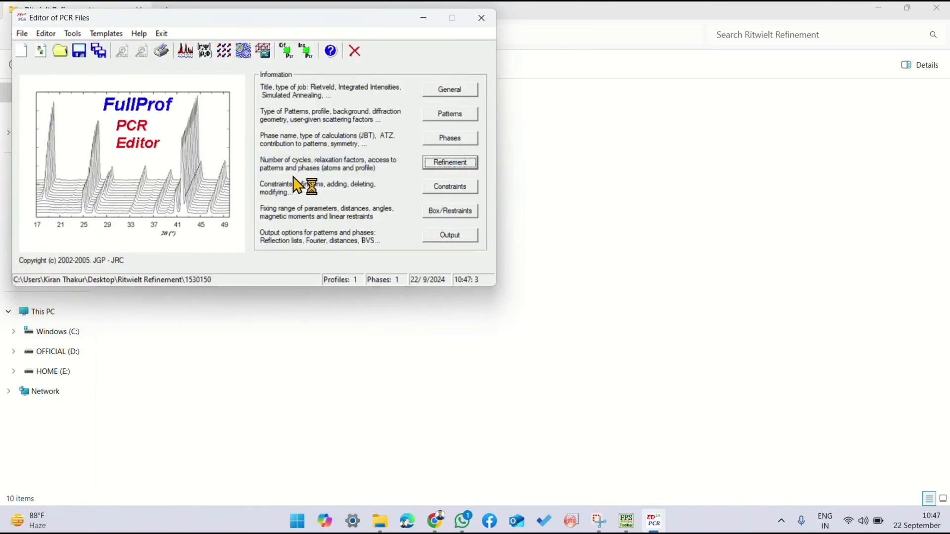
{"action": "left_click", "coordinate": [793, 70]}
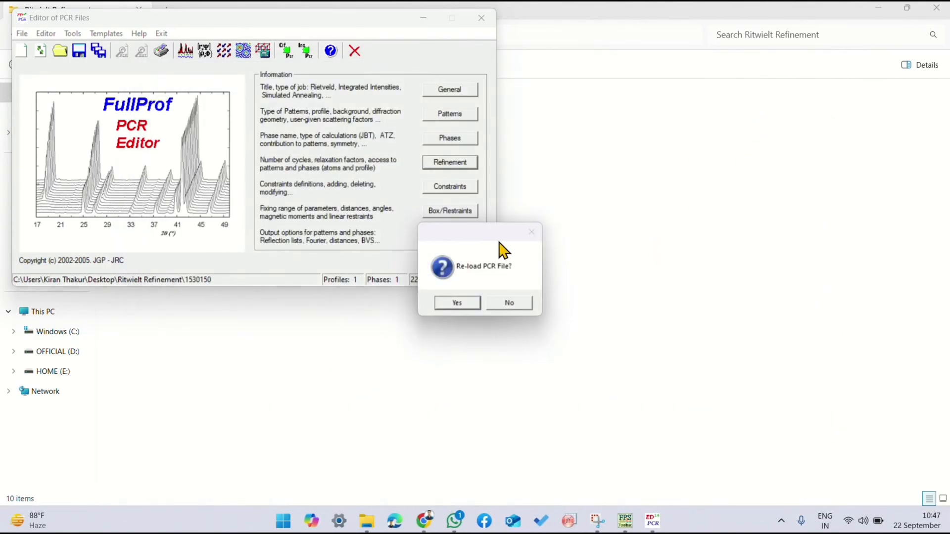
{"action": "left_click", "coordinate": [457, 302]}
Step: Review the FWHM and shape parameters in phase 1's profile parameters and accept the refinement information
{"action": "left_click", "coordinate": [440, 164]}
{"action": "left_click", "coordinate": [330, 220]}
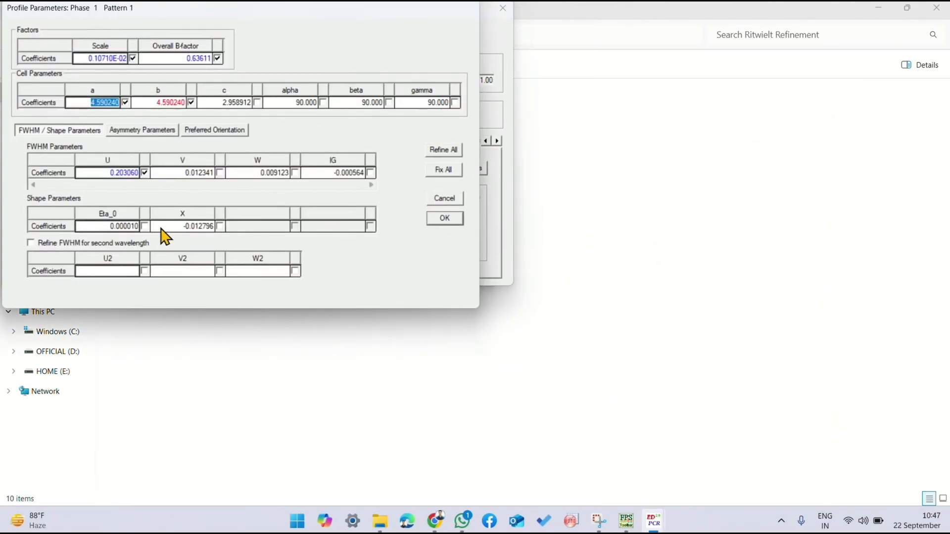
{"action": "left_click", "coordinate": [444, 218]}
{"action": "left_click", "coordinate": [254, 157]}
Step: Run the refinement again on the data DAT file, close the run and reload the PCR file
{"action": "left_click", "coordinate": [188, 50]}
{"action": "double_click", "coordinate": [236, 165]}
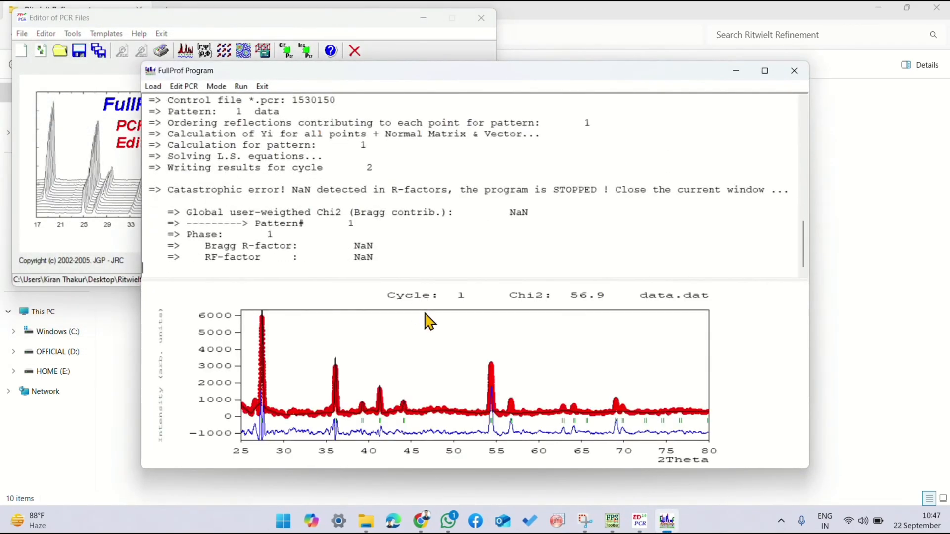
{"action": "left_click", "coordinate": [794, 70]}
{"action": "left_click", "coordinate": [456, 303]}
Step: Check pattern 1's background settings and accept the refinement information
{"action": "left_click", "coordinate": [439, 164]}
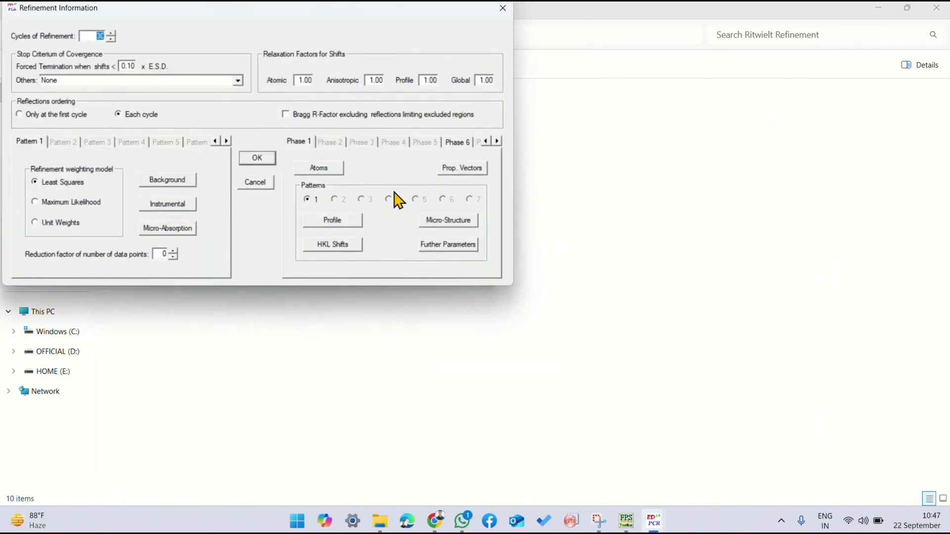
{"action": "left_click", "coordinate": [185, 181]}
{"action": "left_click", "coordinate": [188, 190]}
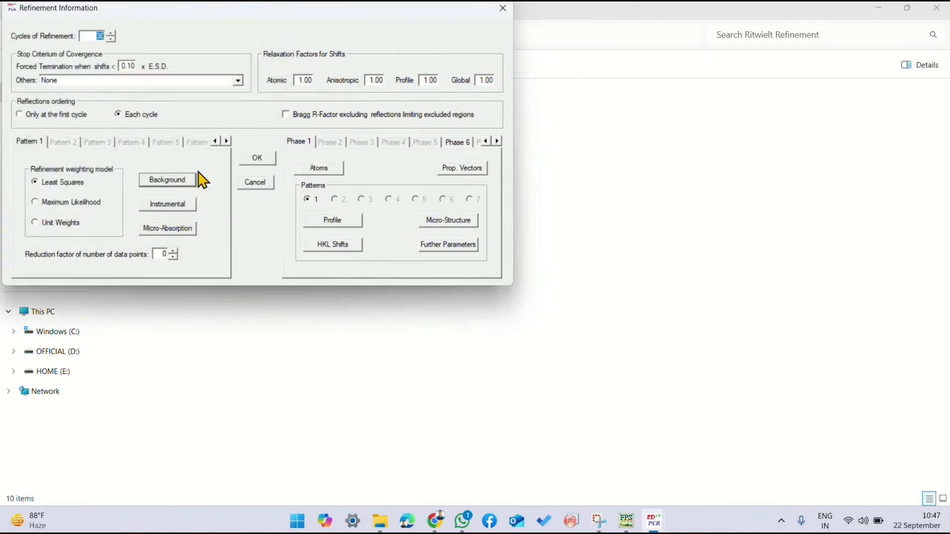
{"action": "left_click", "coordinate": [257, 158]}
Step: Run the refinement with the accepted background settings on the data DAT file, close the run and reload the PCR file
{"action": "left_click", "coordinate": [185, 52]}
{"action": "double_click", "coordinate": [148, 155]}
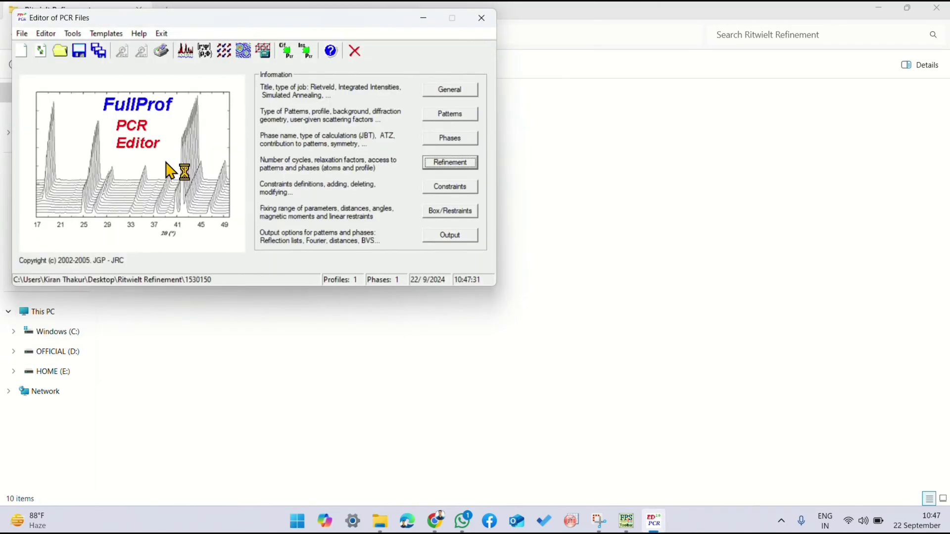
{"action": "left_click", "coordinate": [515, 301]}
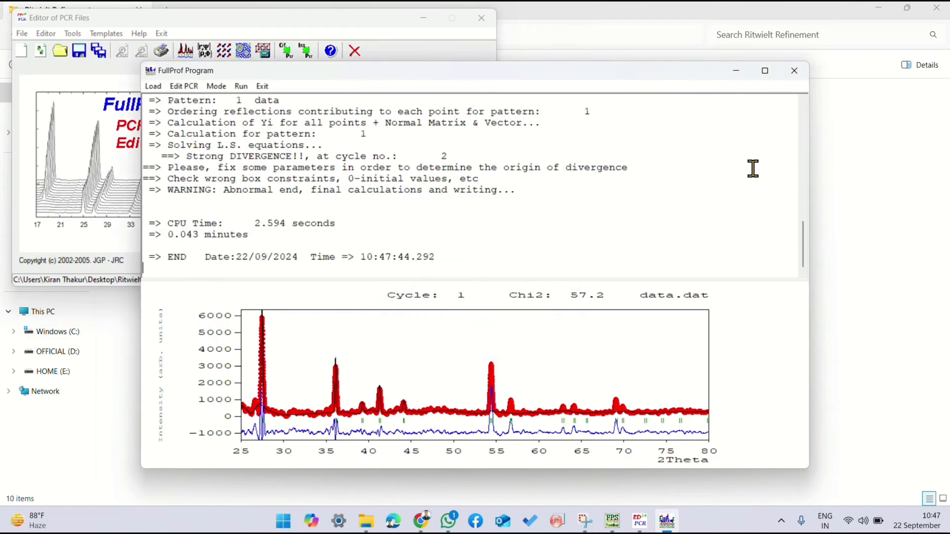
{"action": "left_click", "coordinate": [793, 67]}
{"action": "left_click", "coordinate": [457, 303]}
Step: Check pattern 1's background settings, mark shape parameter X for refinement in phase 1's profile parameters and accept
{"action": "left_click", "coordinate": [450, 162]}
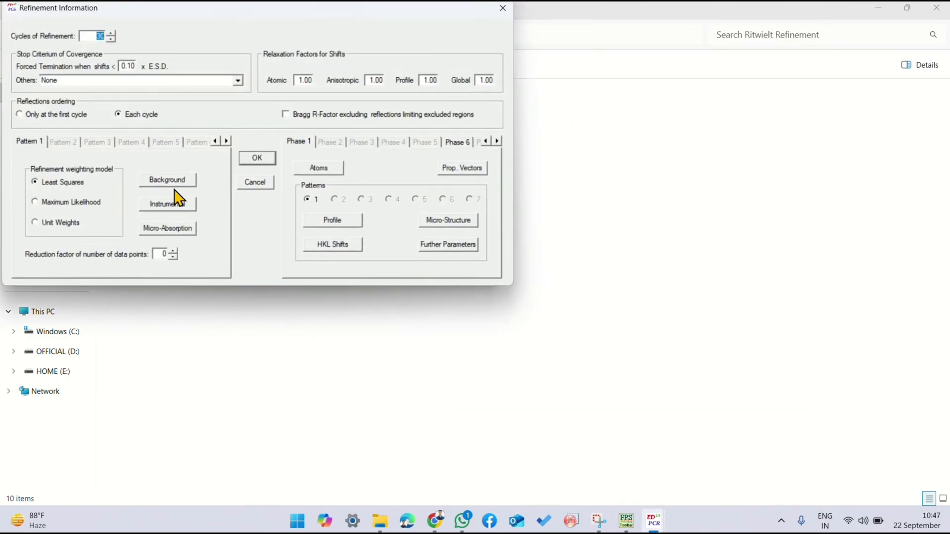
{"action": "left_click", "coordinate": [178, 184]}
{"action": "left_click", "coordinate": [242, 120]}
{"action": "left_click", "coordinate": [114, 189]}
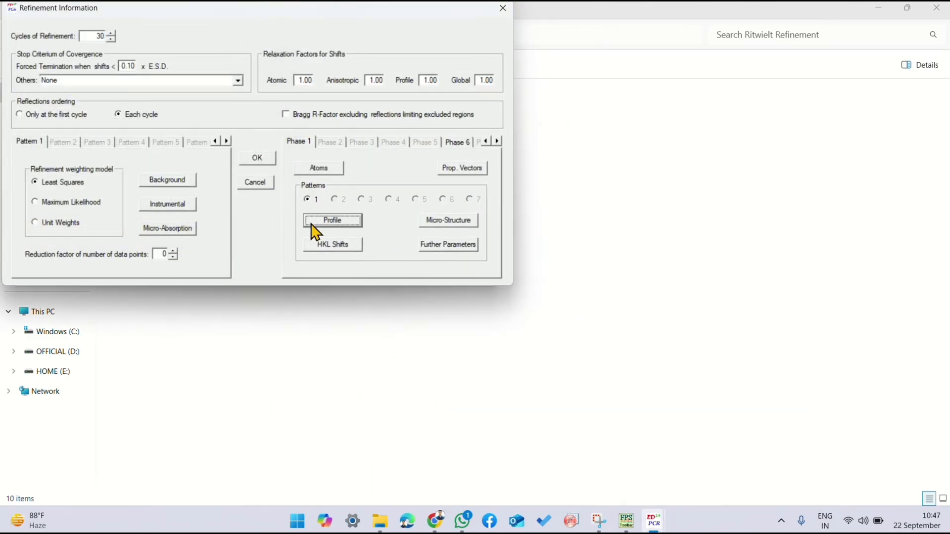
{"action": "left_click", "coordinate": [312, 225]}
{"action": "left_click", "coordinate": [220, 226]}
{"action": "left_click", "coordinate": [441, 223]}
{"action": "left_click", "coordinate": [263, 157]}
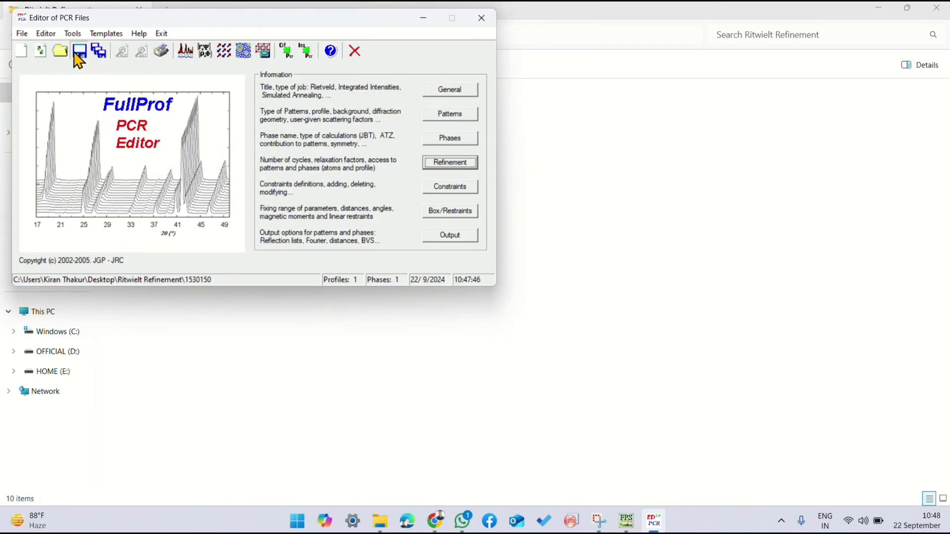
Step: Run the refinement of shape parameter X on the data DAT file, close the run and reload the PCR file
{"action": "left_click", "coordinate": [190, 51]}
{"action": "double_click", "coordinate": [174, 158]}
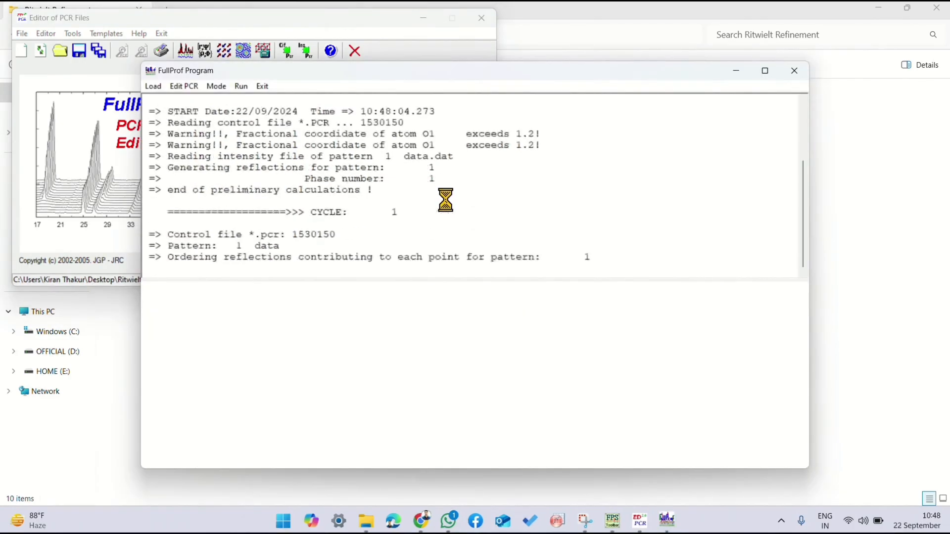
{"action": "left_click", "coordinate": [793, 72]}
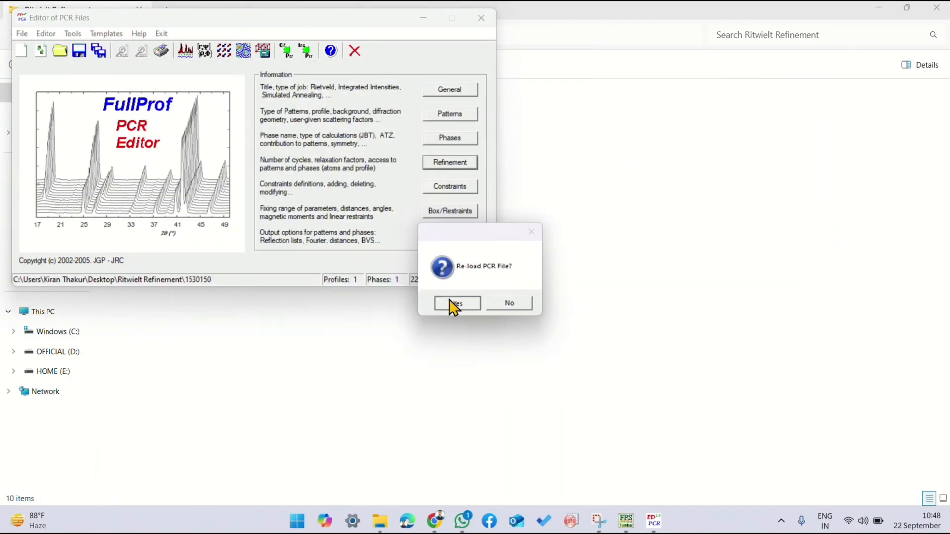
{"action": "left_click", "coordinate": [450, 304]}
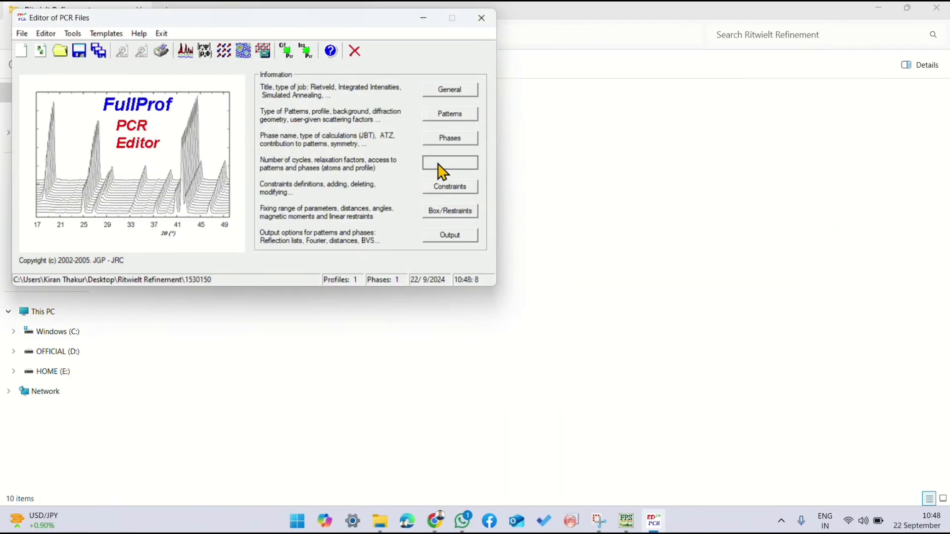
Step: Unmark B and Occ of atom Ti1 in phase 1's atom information and accept the refinement settings
{"action": "left_click", "coordinate": [439, 164]}
{"action": "left_click", "coordinate": [312, 169]}
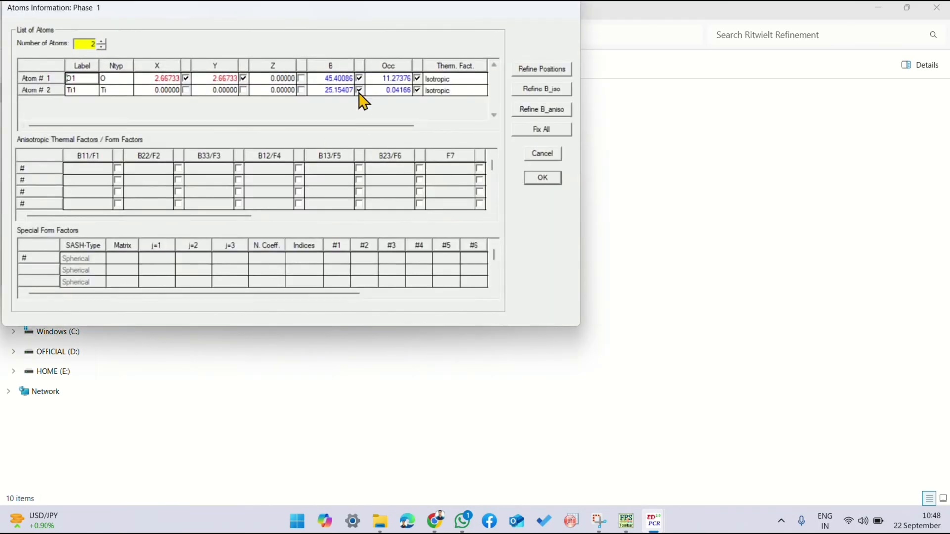
{"action": "left_click", "coordinate": [533, 180]}
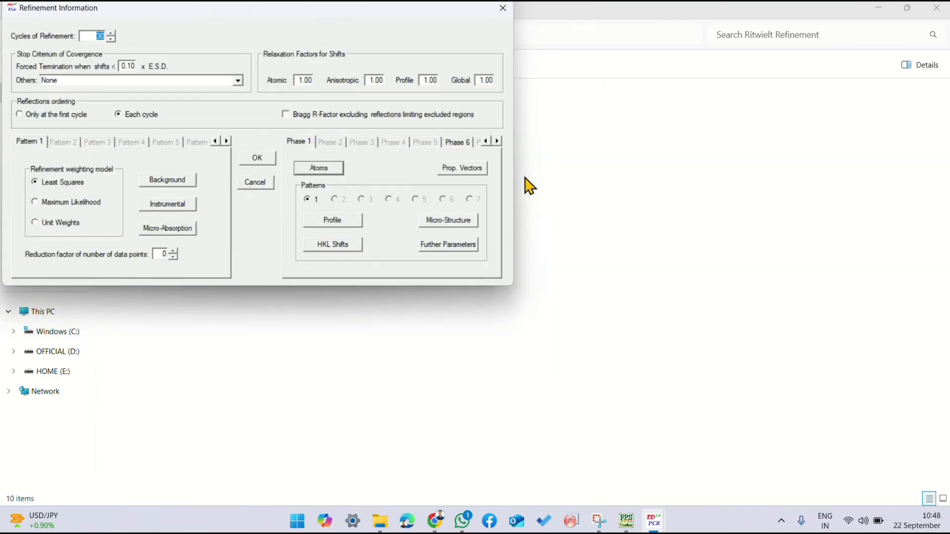
{"action": "left_click", "coordinate": [268, 165]}
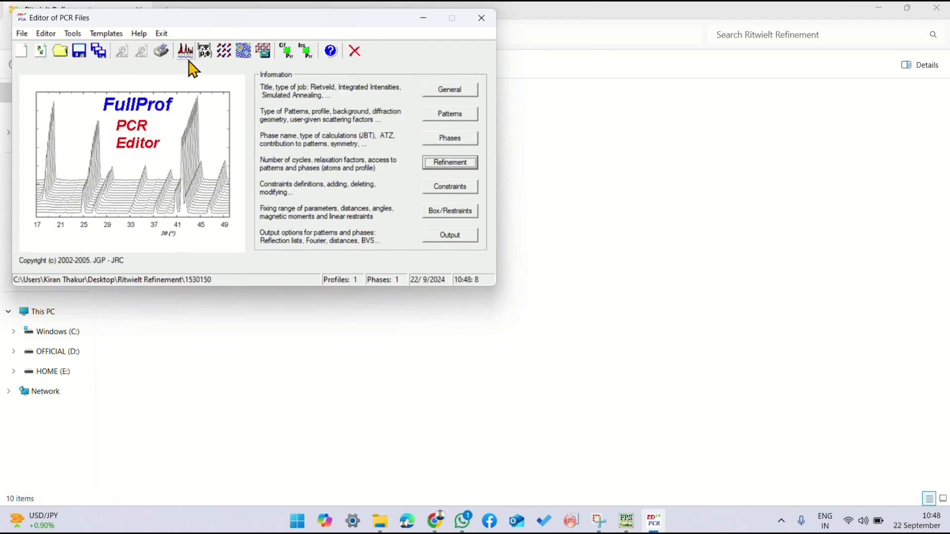
Step: Run the refinement with Ti1's B and Occ fixed on the data DAT file, close the run and reload the PCR file
{"action": "left_click", "coordinate": [187, 51]}
{"action": "double_click", "coordinate": [181, 160]}
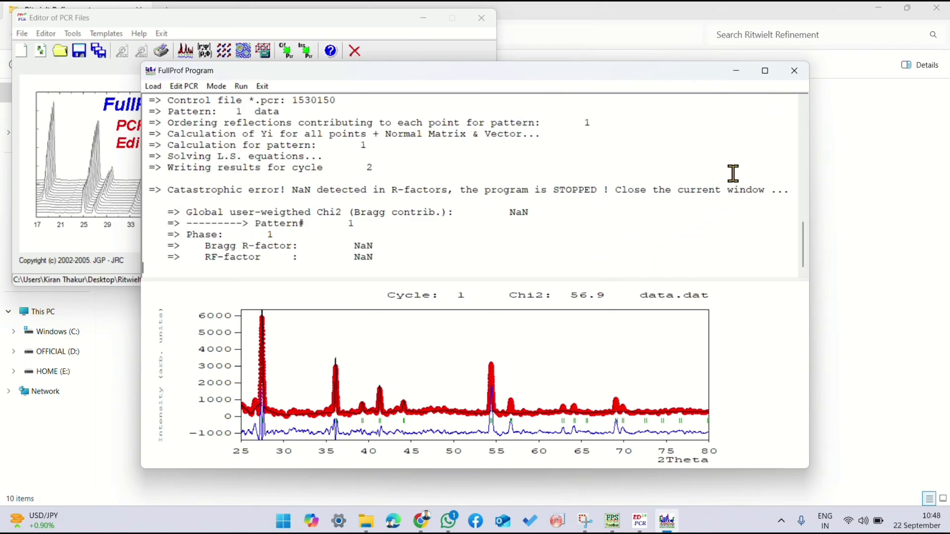
{"action": "left_click", "coordinate": [792, 70]}
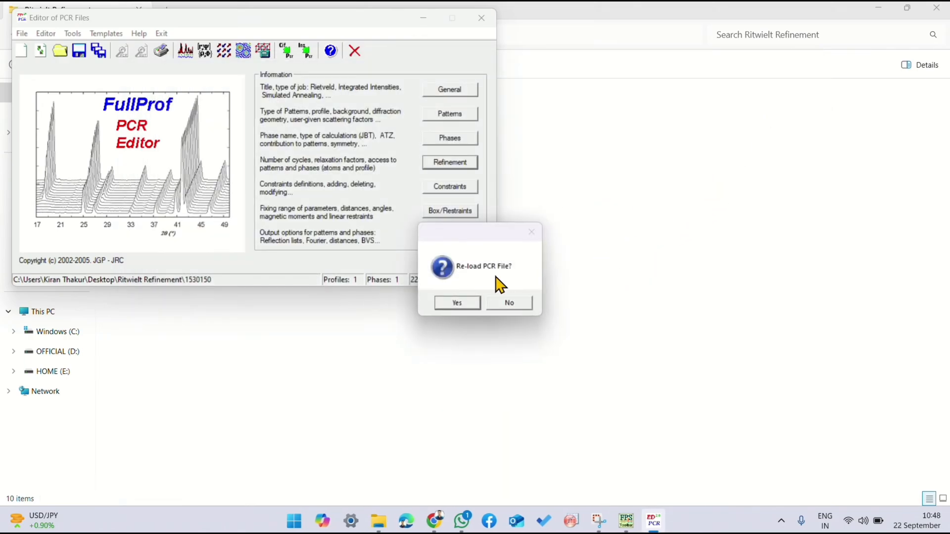
{"action": "left_click", "coordinate": [460, 305]}
Step: Review phase 1's atom information and profile parameters and accept the refinement settings
{"action": "left_click", "coordinate": [446, 165]}
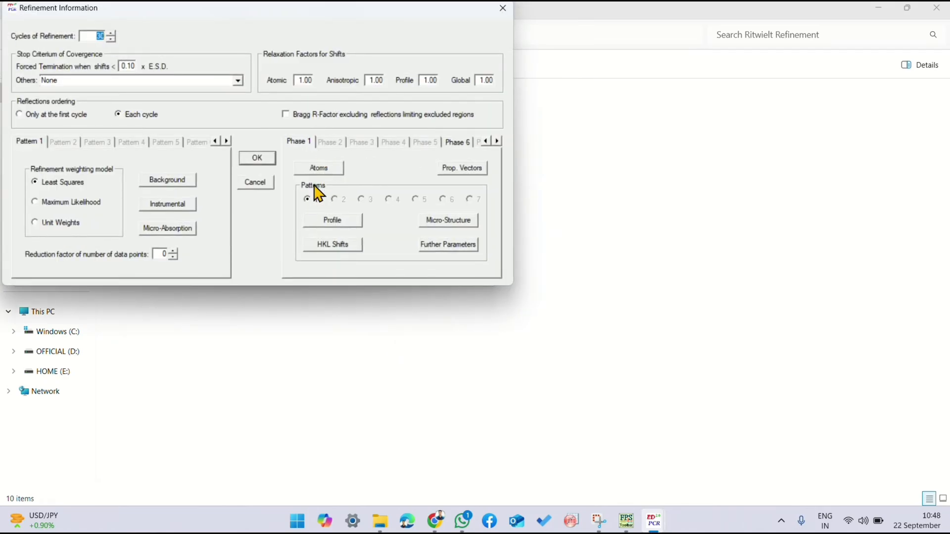
{"action": "left_click", "coordinate": [303, 171]}
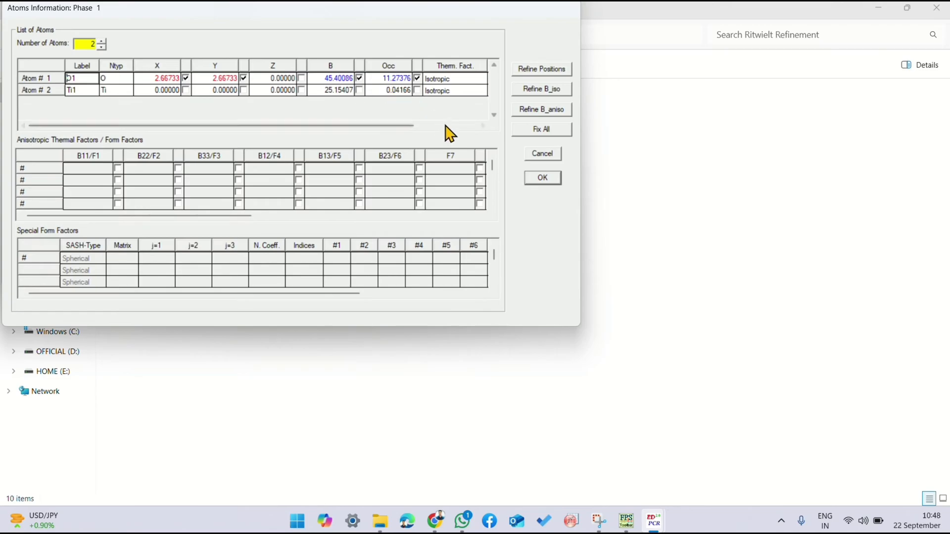
{"action": "left_click", "coordinate": [535, 179]}
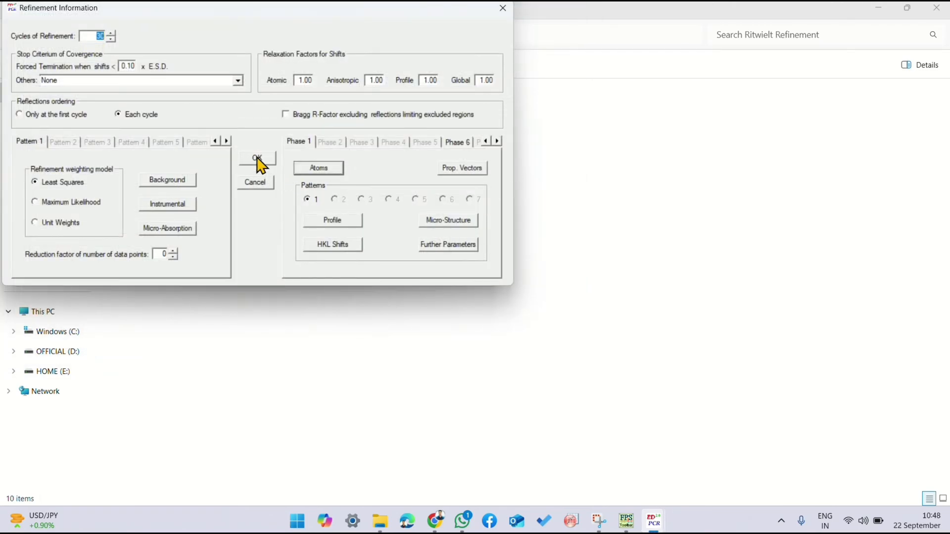
{"action": "left_click", "coordinate": [328, 222]}
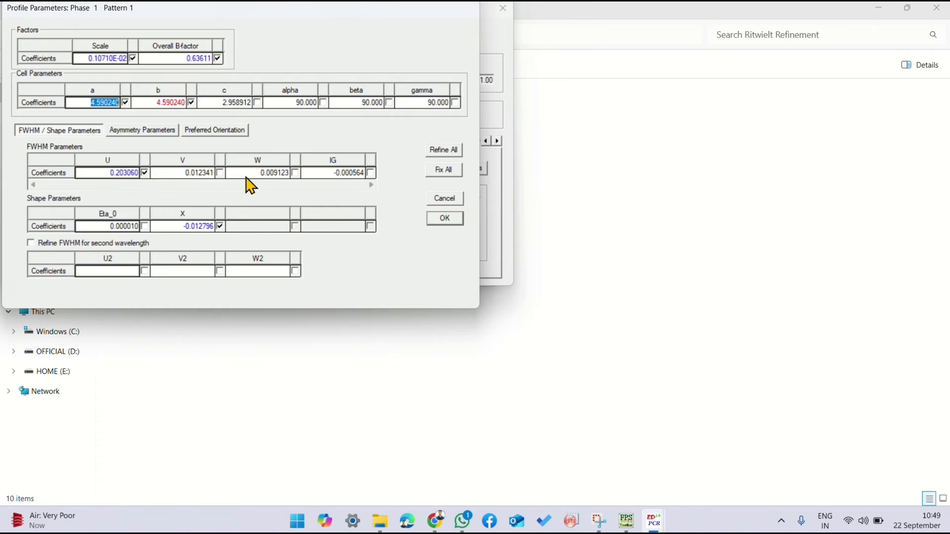
{"action": "left_click", "coordinate": [433, 223]}
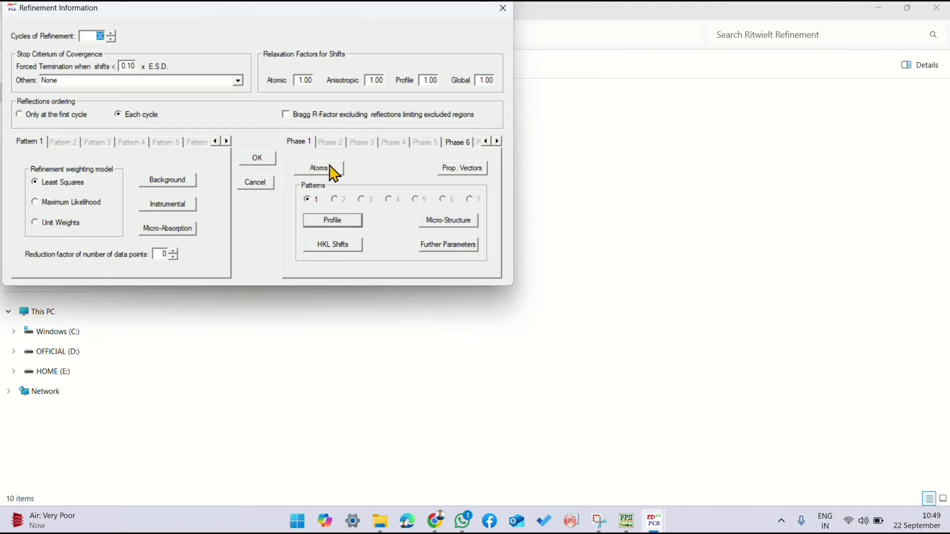
{"action": "left_click", "coordinate": [331, 220]}
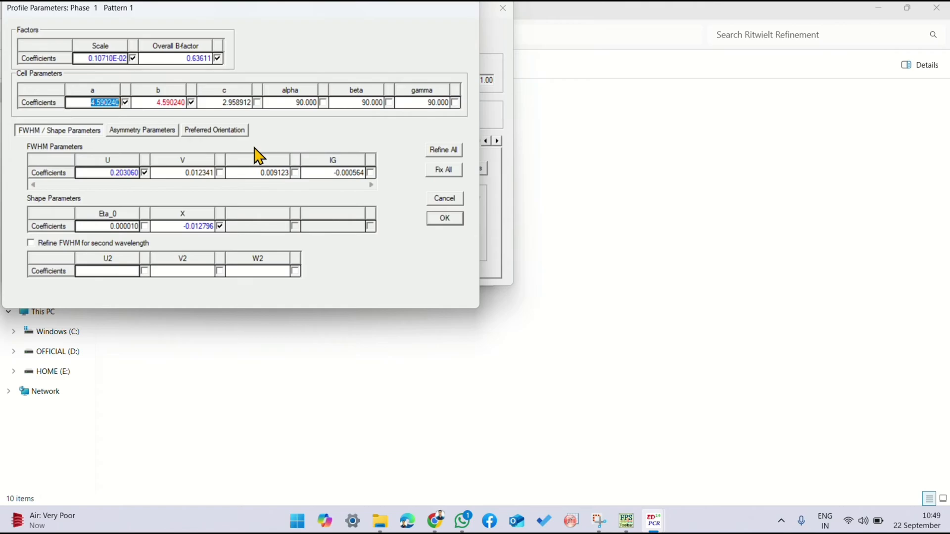
{"action": "left_click", "coordinate": [446, 219]}
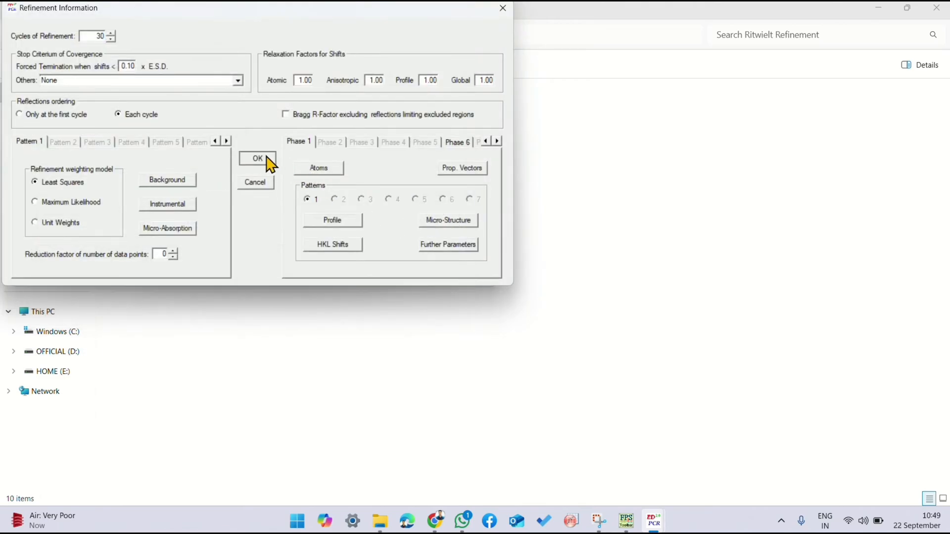
{"action": "left_click", "coordinate": [266, 160]}
Step: Run the refinement on the data DAT file, inspect the peak near 41.3° 2Theta up close, and reload the PCR file
{"action": "left_click", "coordinate": [185, 48]}
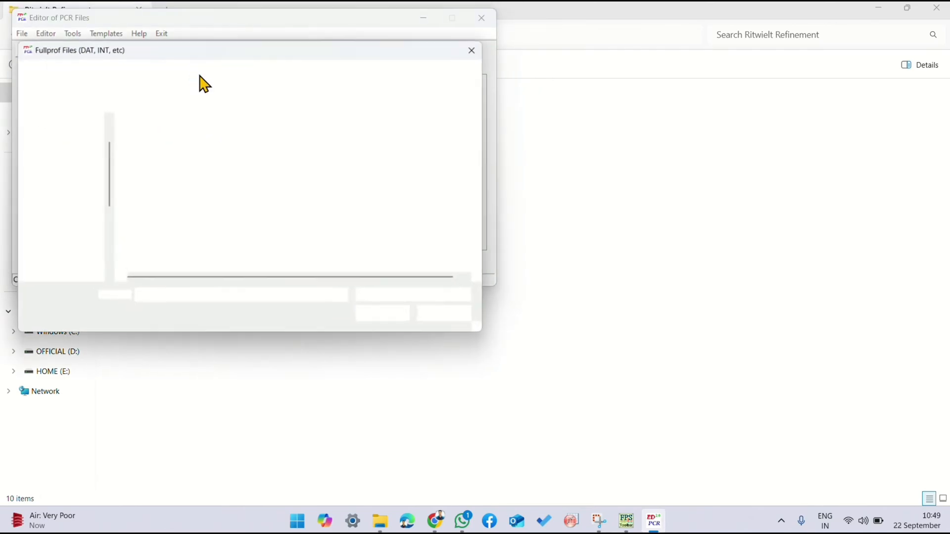
{"action": "double_click", "coordinate": [169, 158]}
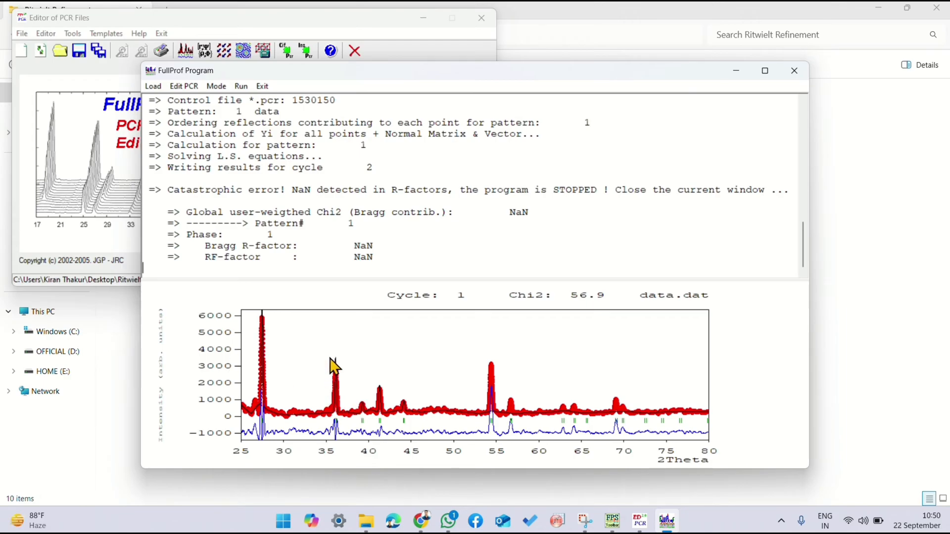
{"action": "left_click_drag", "start_coordinate": [372, 377], "coordinate": [395, 416]}
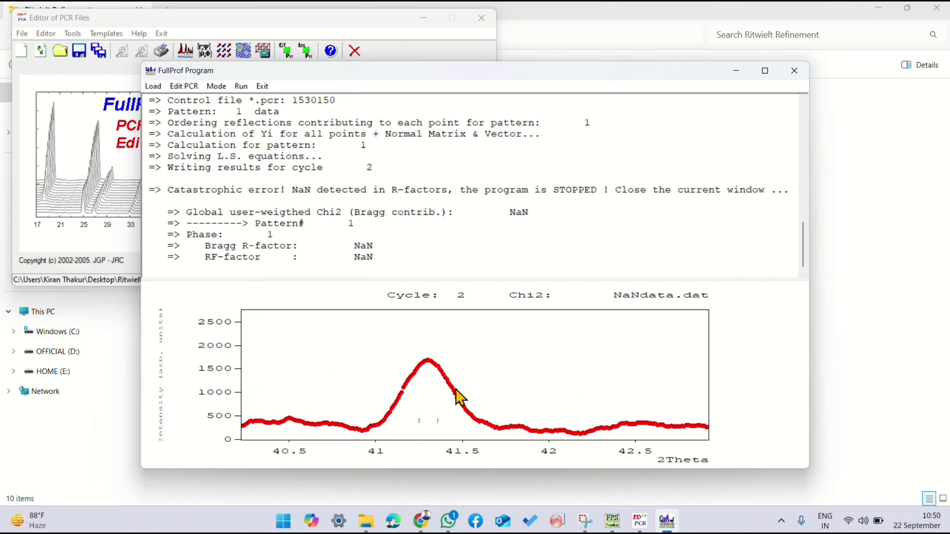
{"action": "left_click", "coordinate": [794, 75]}
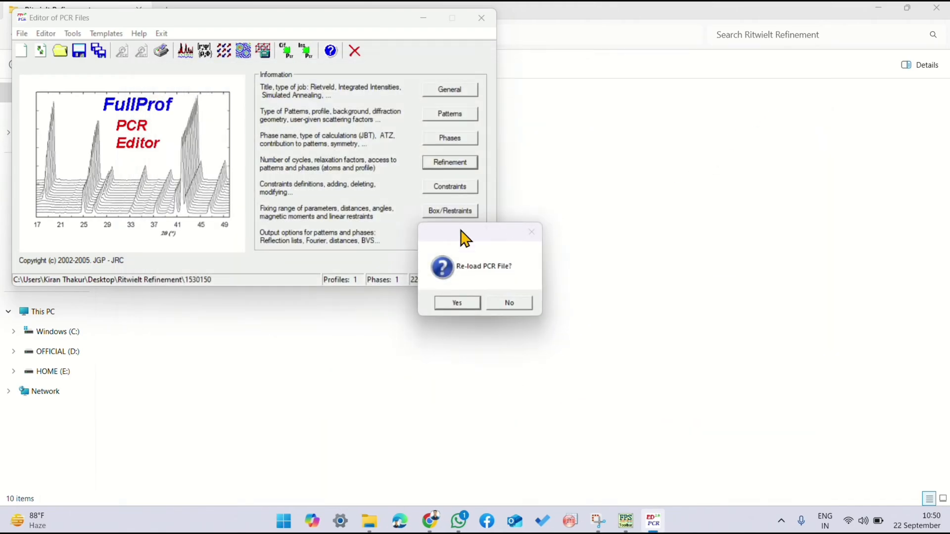
{"action": "left_click", "coordinate": [454, 300]}
Step: Rerun the refinement on the data DAT file, reload the PCR file and reopen the refinement information
{"action": "left_click", "coordinate": [185, 50]}
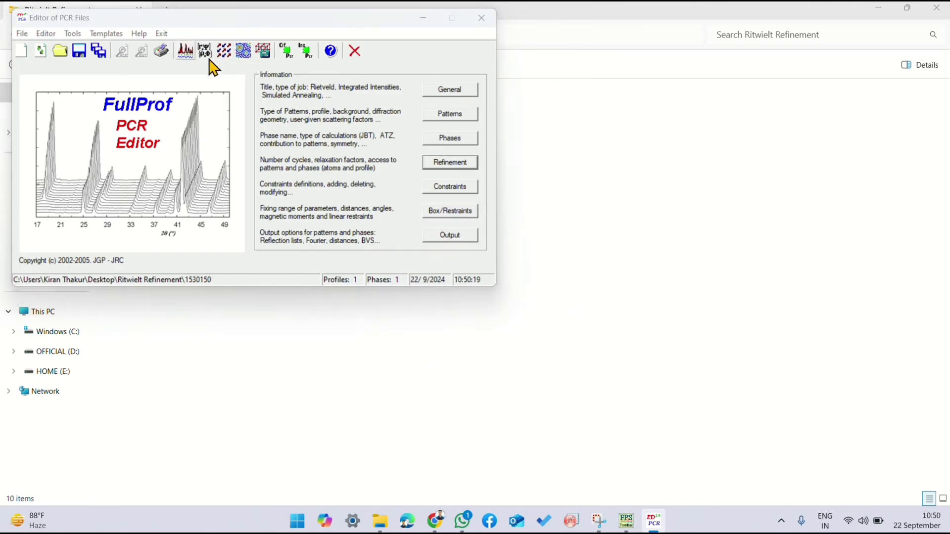
{"action": "double_click", "coordinate": [185, 158]}
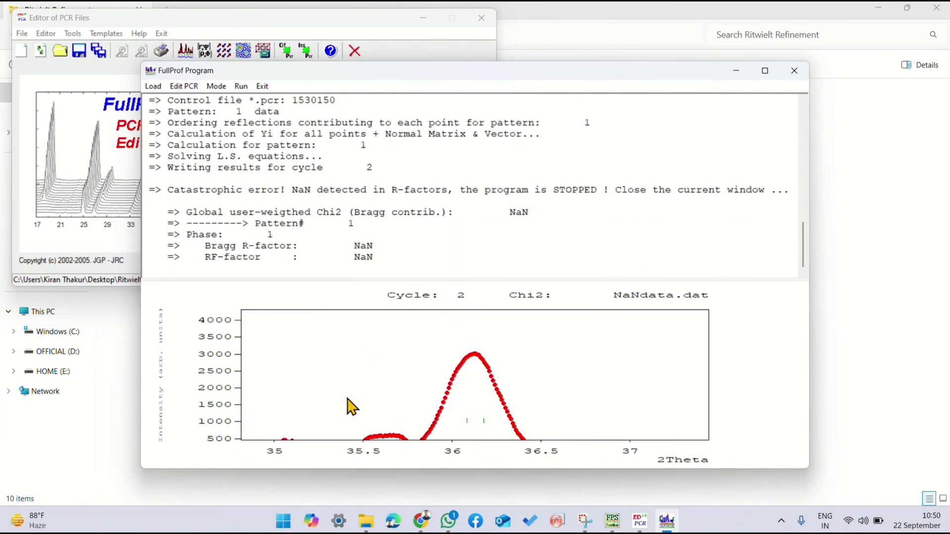
{"action": "left_click", "coordinate": [794, 70]}
{"action": "left_click", "coordinate": [456, 302]}
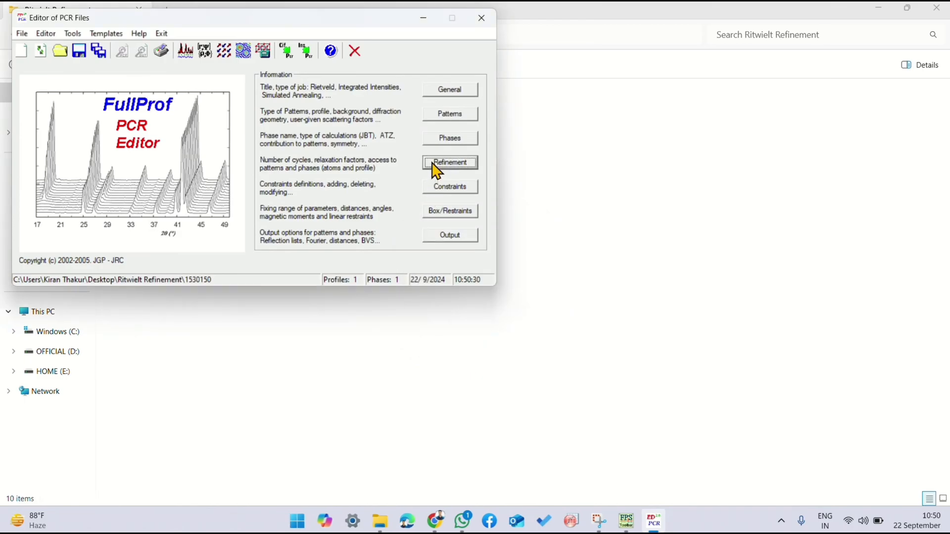
{"action": "left_click", "coordinate": [435, 165]}
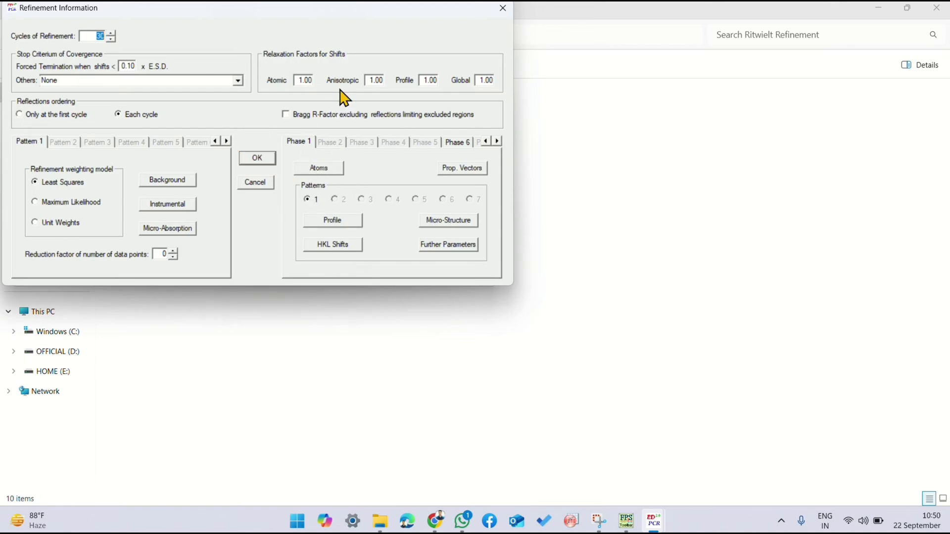
Step: Accept the current refinement settings
{"action": "left_click", "coordinate": [257, 160]}
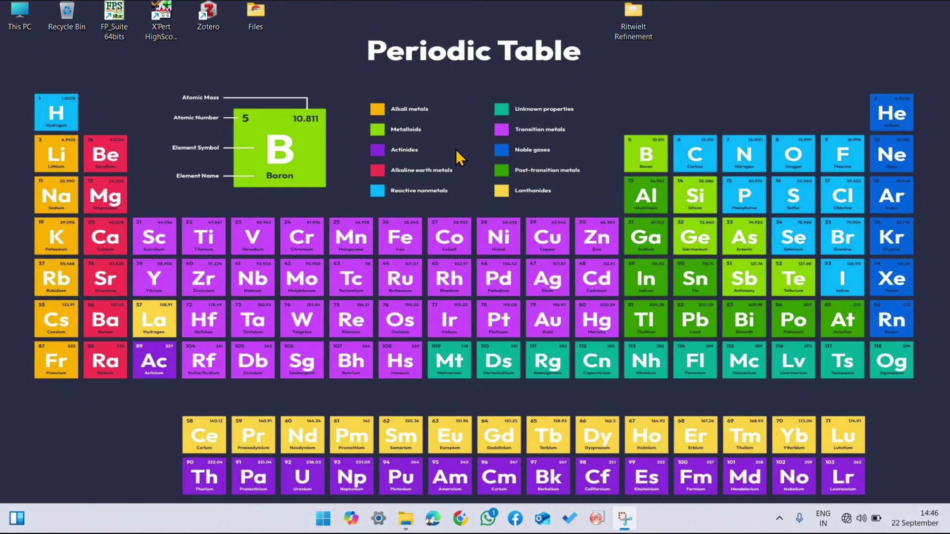
Step: Launch the FullProf Suite toolbar and open the 1530150 PCR file in the PCR editor
{"action": "double_click", "coordinate": [132, 30]}
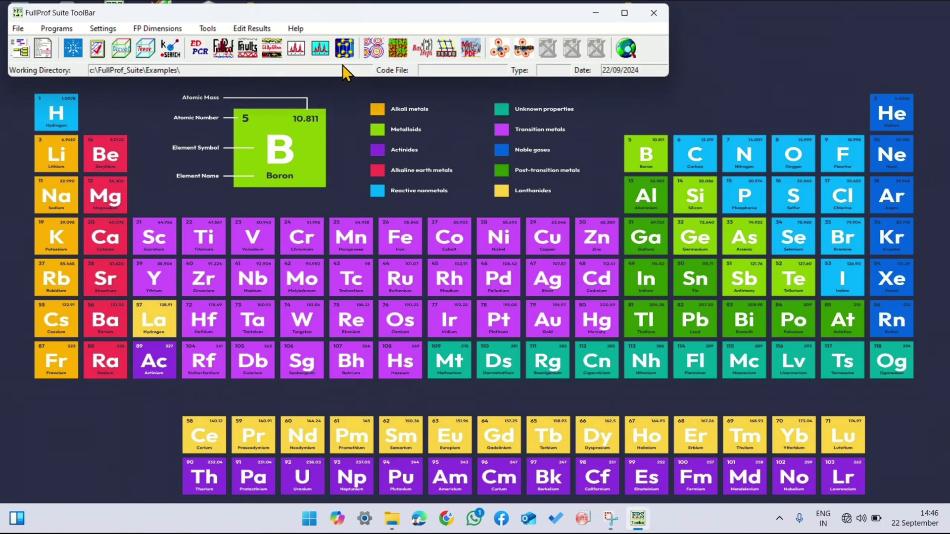
{"action": "left_click", "coordinate": [201, 46]}
{"action": "left_click", "coordinate": [58, 48]}
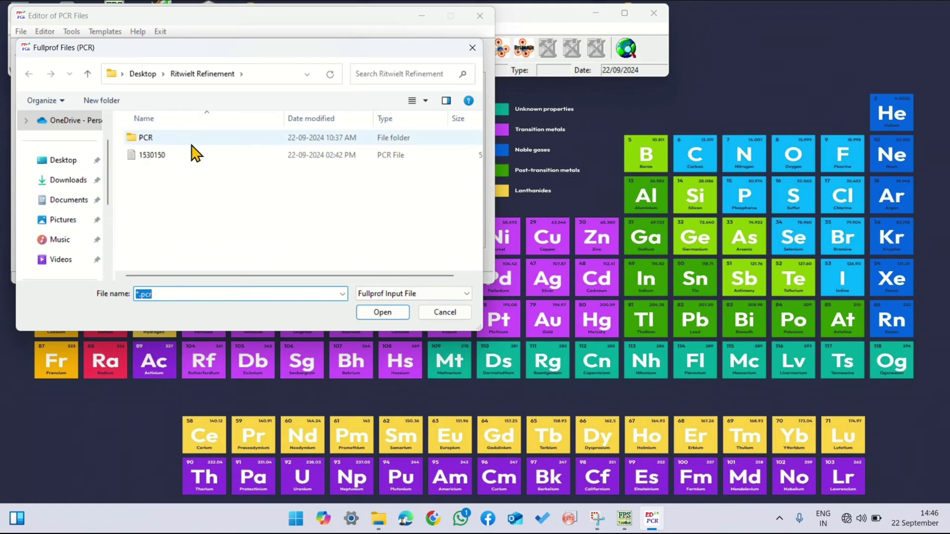
{"action": "left_click", "coordinate": [192, 156]}
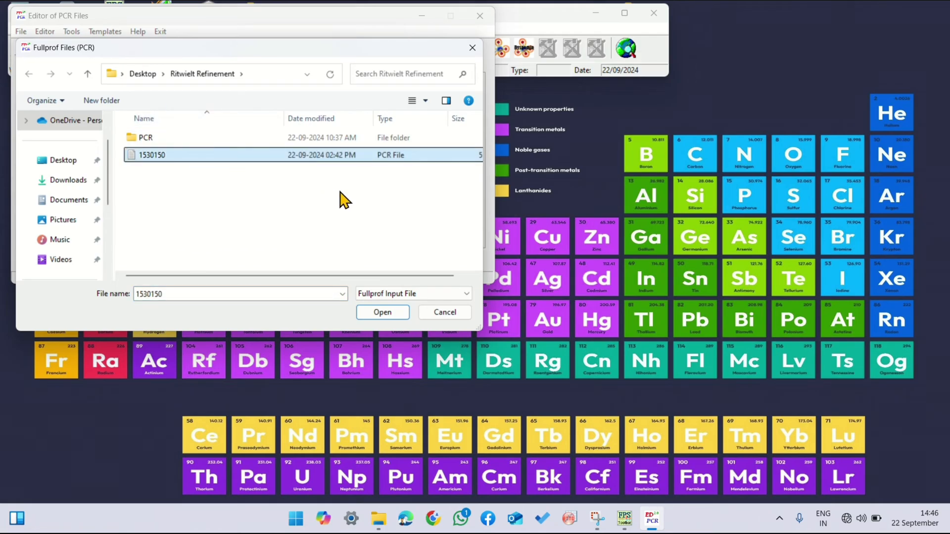
{"action": "left_click", "coordinate": [377, 312]}
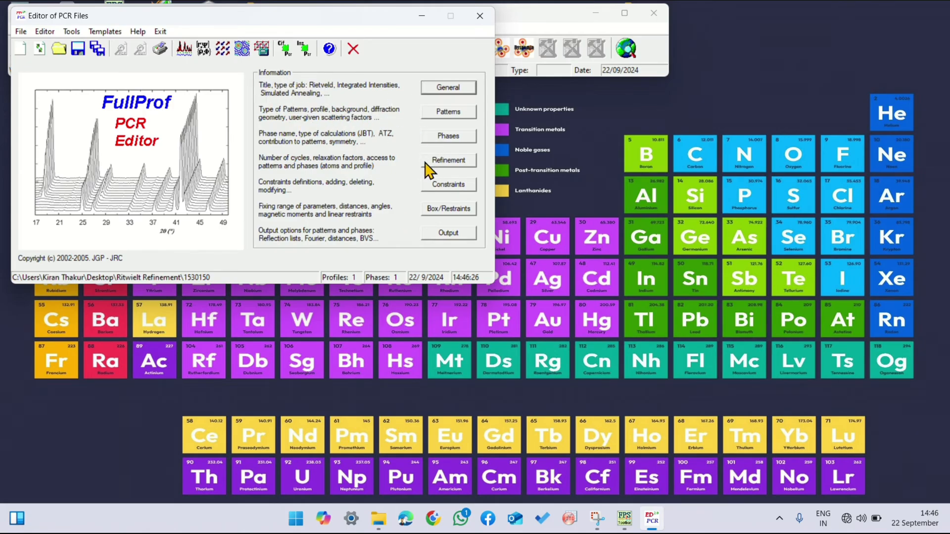
Step: Run the refinement on the data DAT file, close the run and reload the PCR file
{"action": "left_click", "coordinate": [188, 54]}
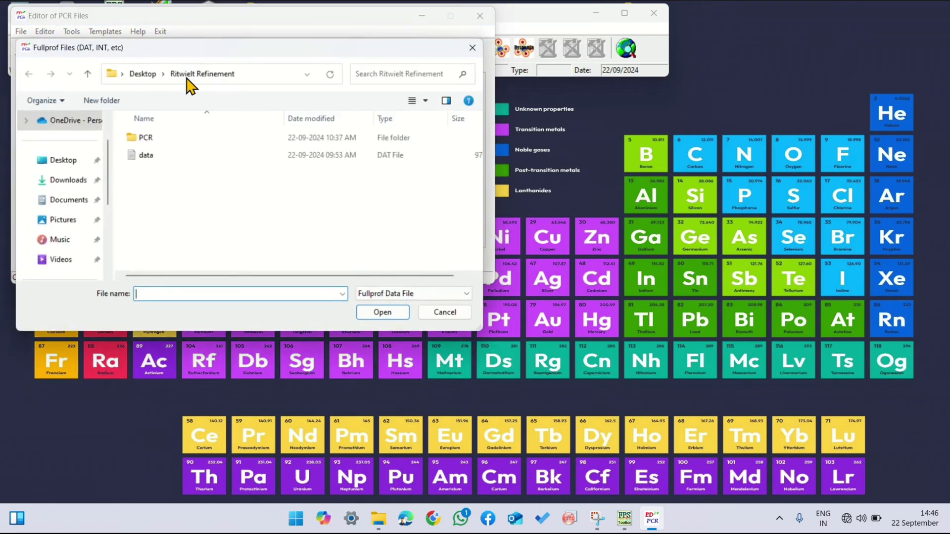
{"action": "double_click", "coordinate": [168, 158]}
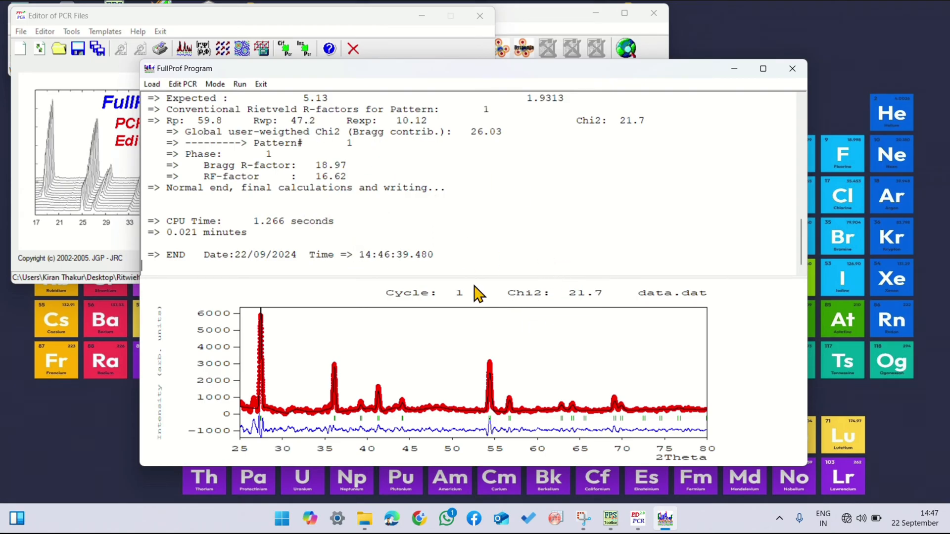
{"action": "left_click", "coordinate": [792, 68]}
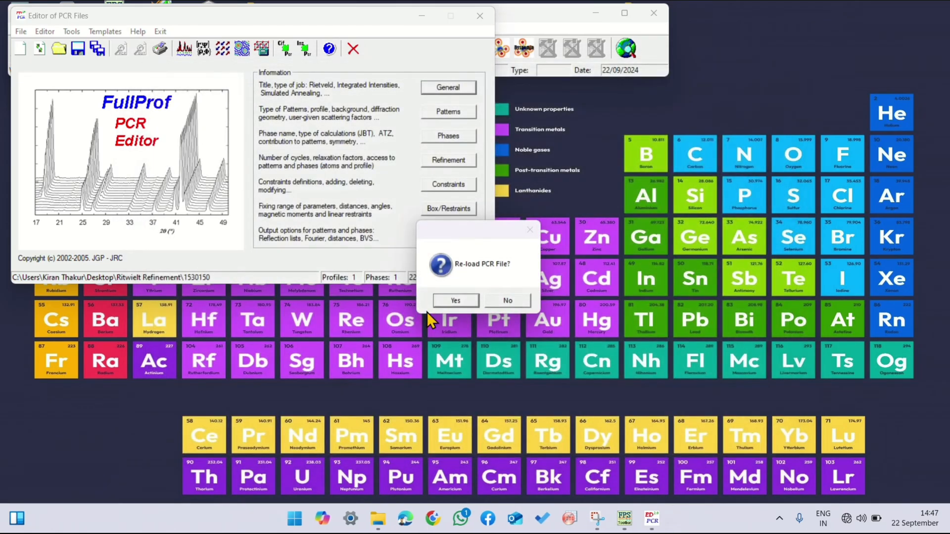
{"action": "left_click", "coordinate": [444, 301]}
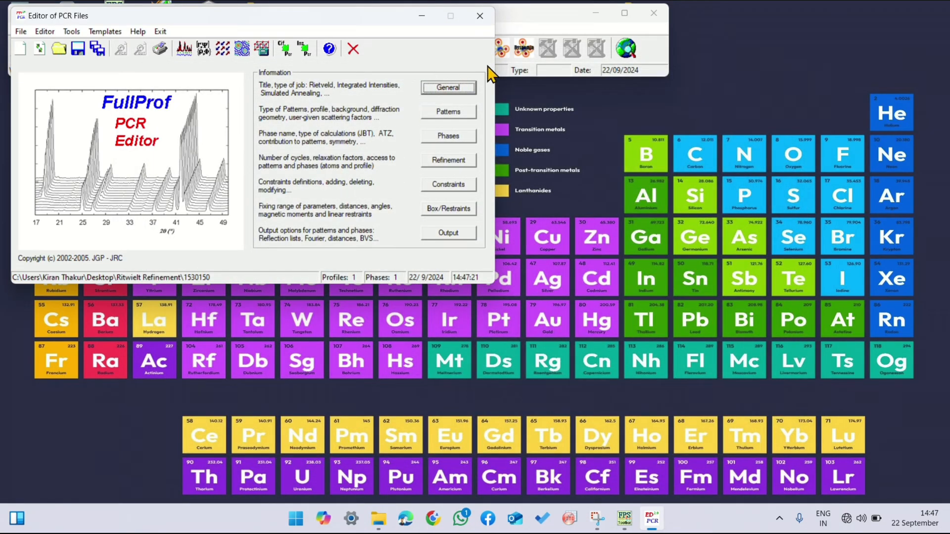
Step: Minimize the PCR editor, move the suite toolbar clear and launch WinPLOTR
{"action": "left_click", "coordinate": [586, 15]}
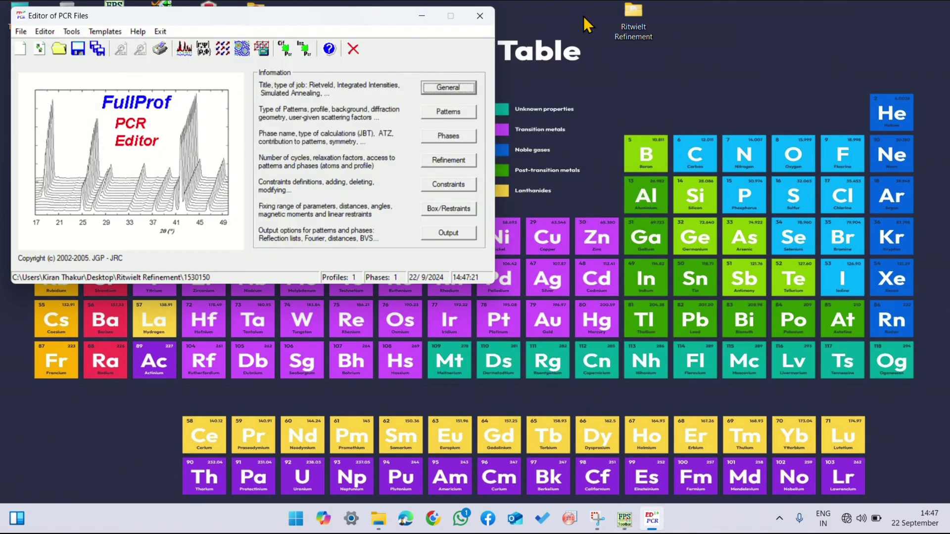
{"action": "mouse_move", "coordinate": [624, 518]}
{"action": "left_click", "coordinate": [630, 470]}
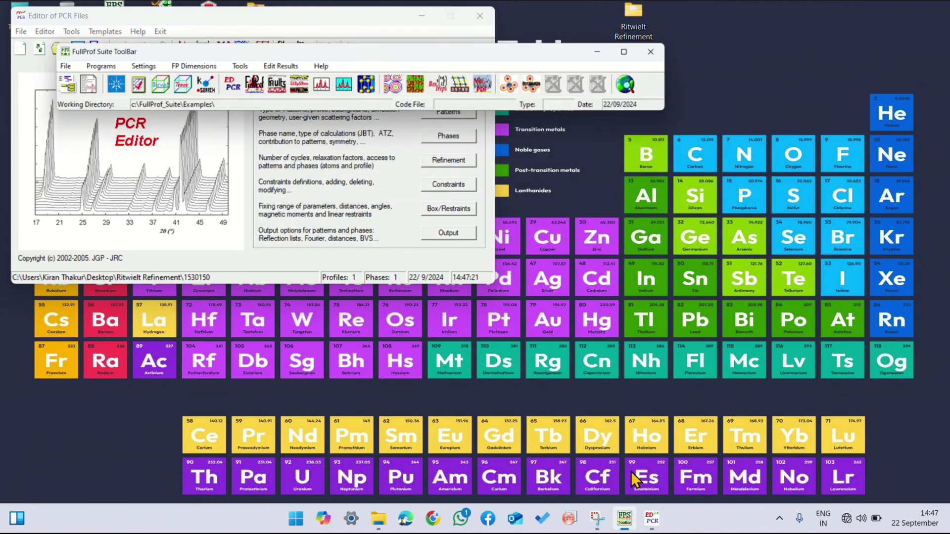
{"action": "left_click_drag", "start_coordinate": [303, 17], "coordinate": [313, 291]}
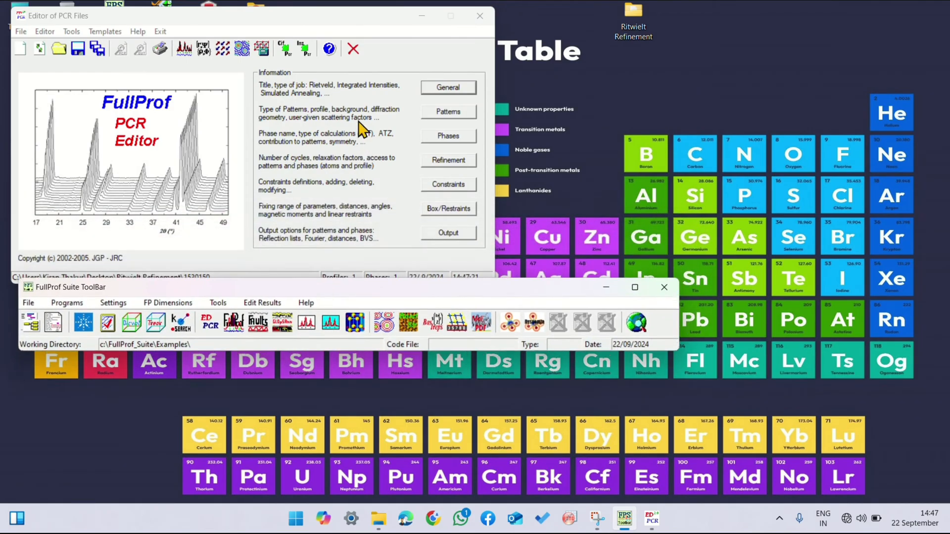
{"action": "left_click_drag", "start_coordinate": [340, 15], "coordinate": [798, 27]}
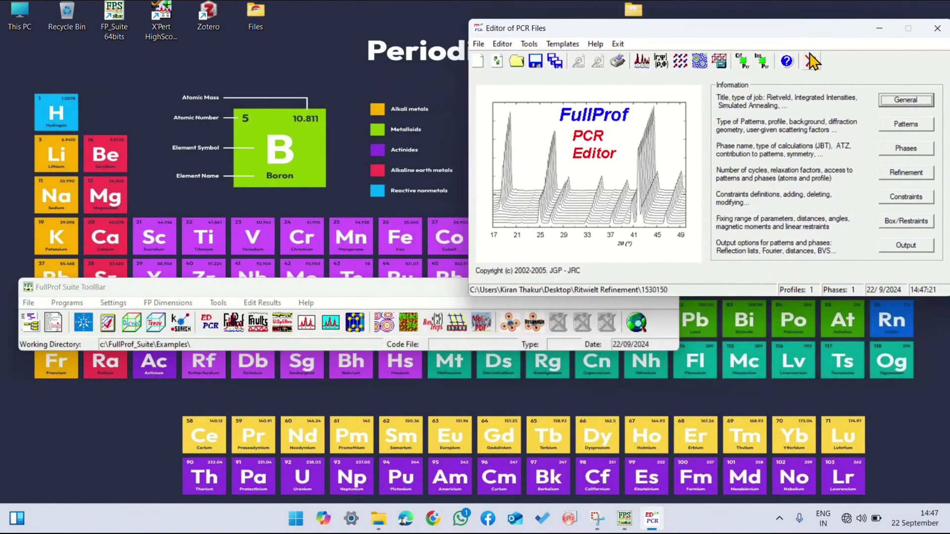
{"action": "left_click", "coordinate": [879, 28]}
{"action": "left_click_drag", "start_coordinate": [387, 281], "coordinate": [410, 121]}
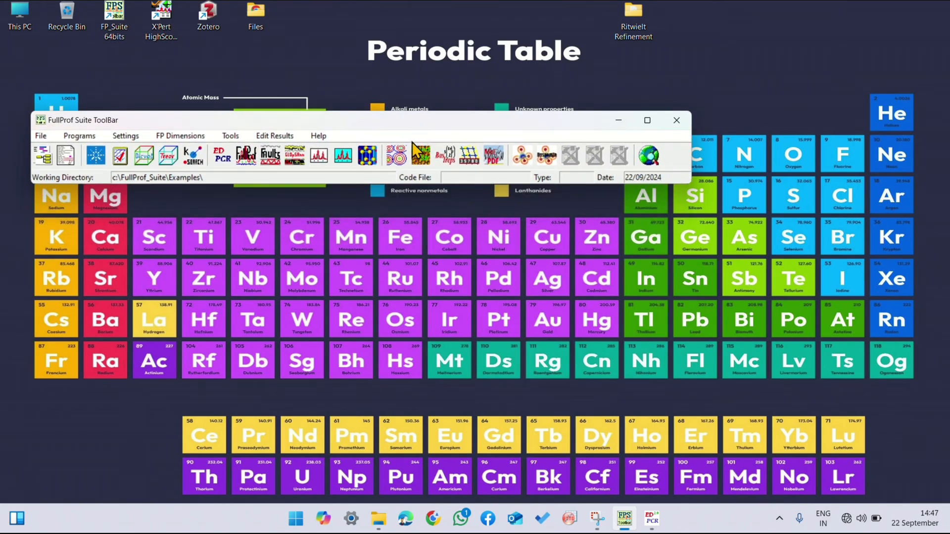
{"action": "left_click", "coordinate": [319, 156]}
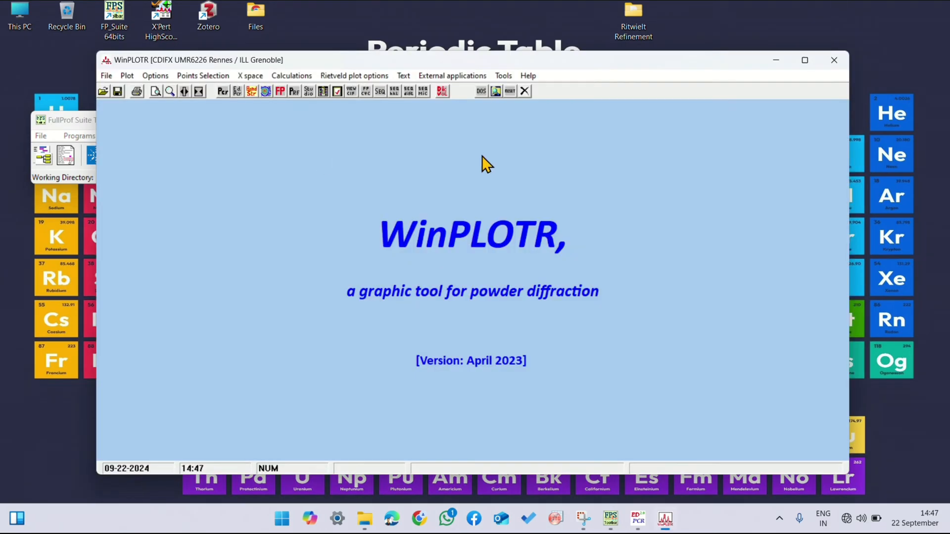
Step: Run FullProf from WinPLOTR with the 1530150 PCR and data DAT files, and close the run to plot the refined pattern
{"action": "left_click", "coordinate": [453, 77]}
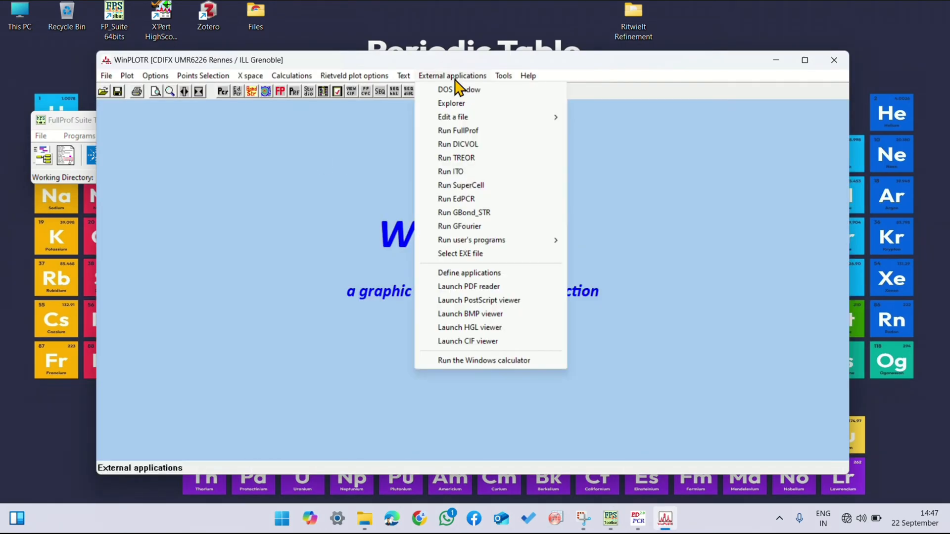
{"action": "left_click", "coordinate": [458, 131]}
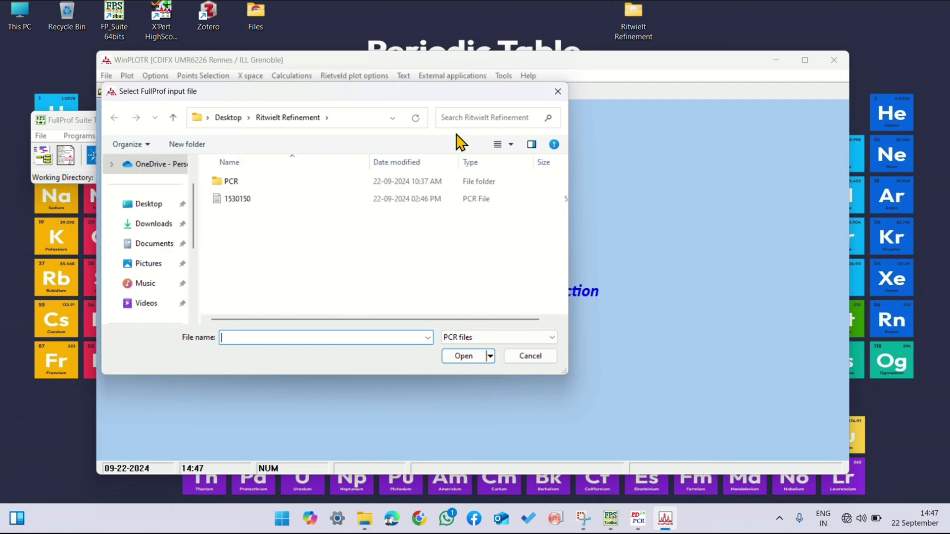
{"action": "left_click", "coordinate": [331, 200]}
{"action": "left_click", "coordinate": [460, 356]}
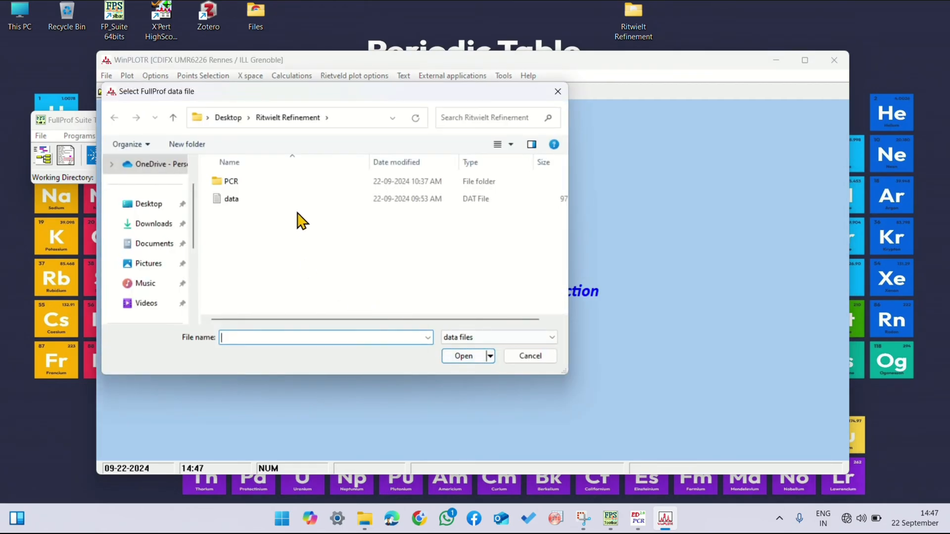
{"action": "left_click", "coordinate": [299, 200]}
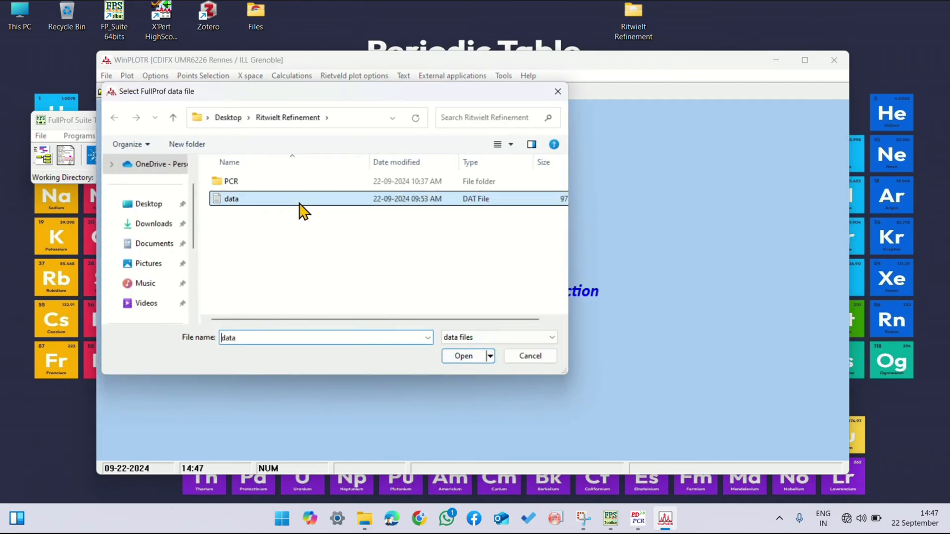
{"action": "left_click", "coordinate": [460, 356]}
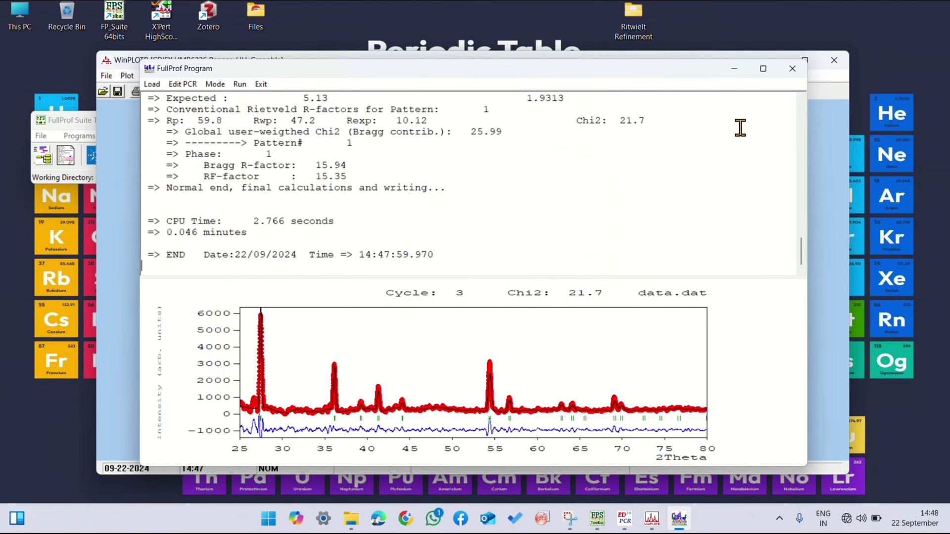
{"action": "left_click", "coordinate": [793, 68]}
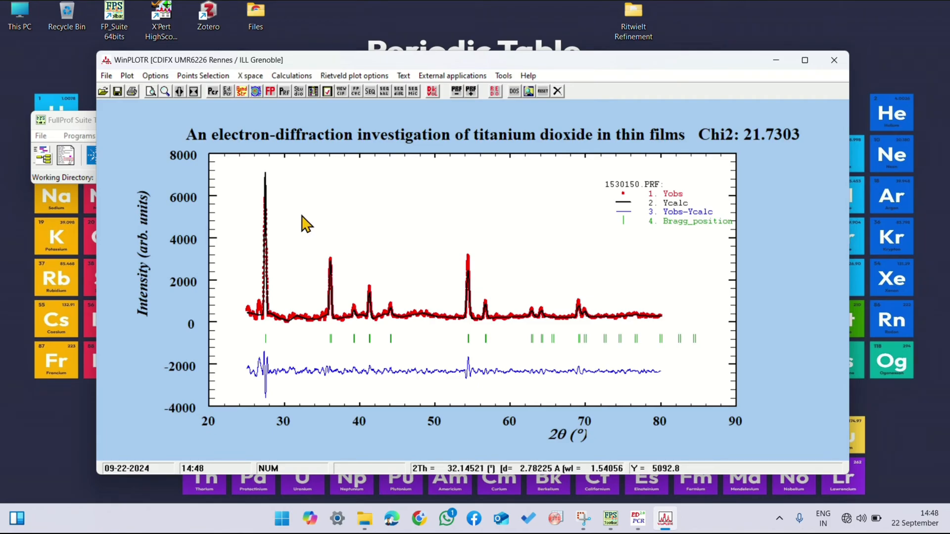
Step: Set the upper limit of the plot's 2θ range to 80
{"action": "left_click", "coordinate": [127, 75]}
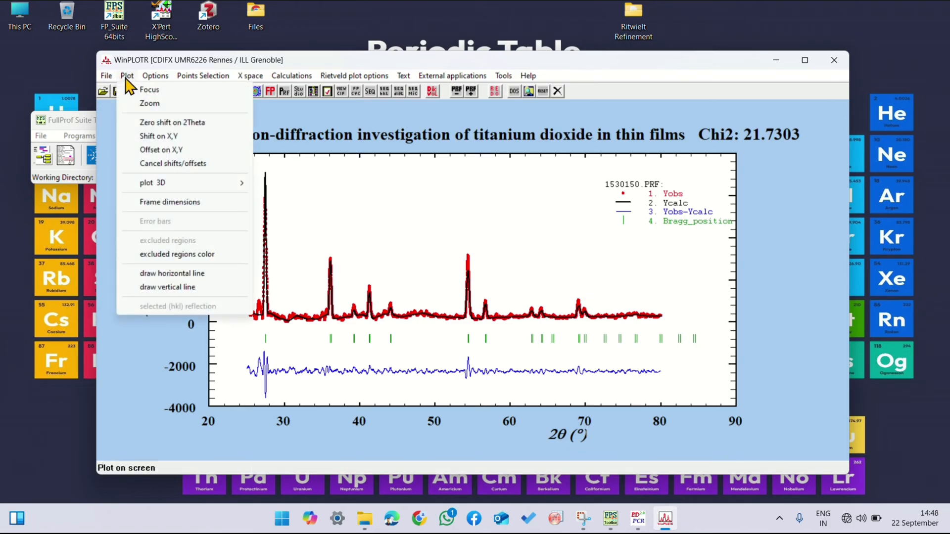
{"action": "left_click", "coordinate": [146, 90]}
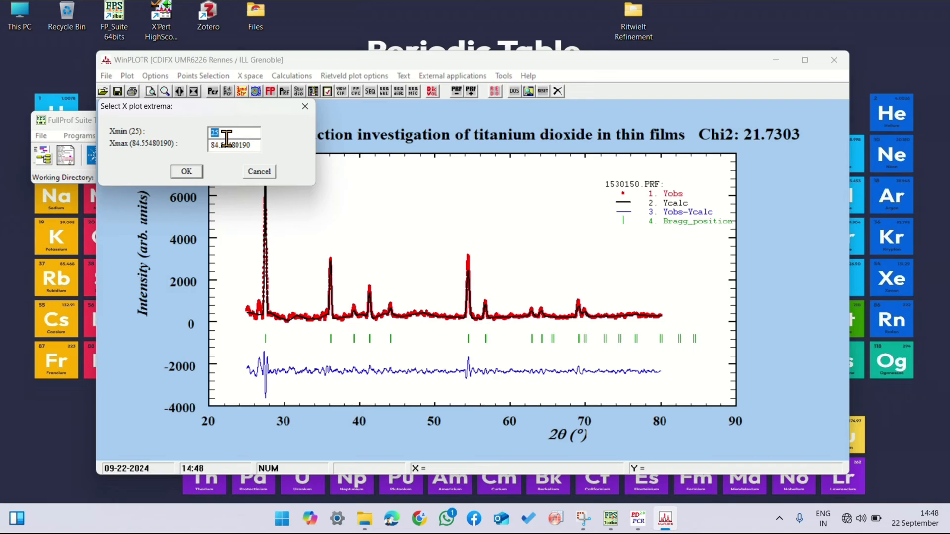
{"action": "left_click_drag", "start_coordinate": [254, 145], "coordinate": [221, 152]}
{"action": "type", "text": "80"}
{"action": "left_click", "coordinate": [187, 172]}
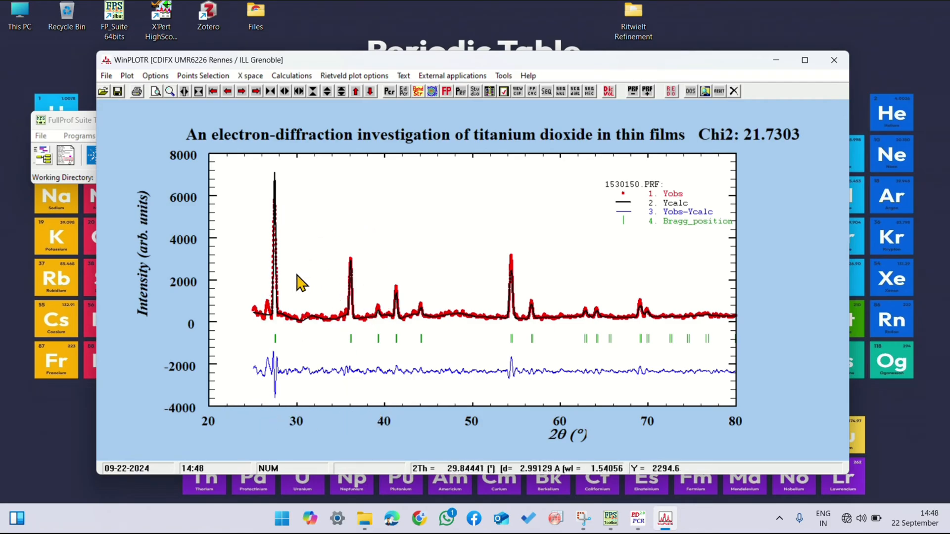
Step: Reduce the number of minor graduations on the plot's Y axis
{"action": "left_click", "coordinate": [127, 77]}
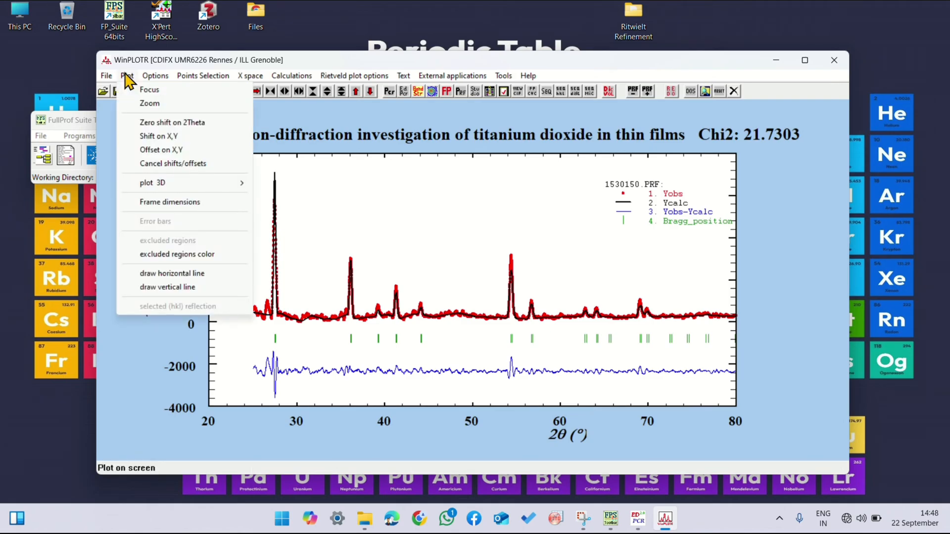
{"action": "mouse_move", "coordinate": [161, 79]}
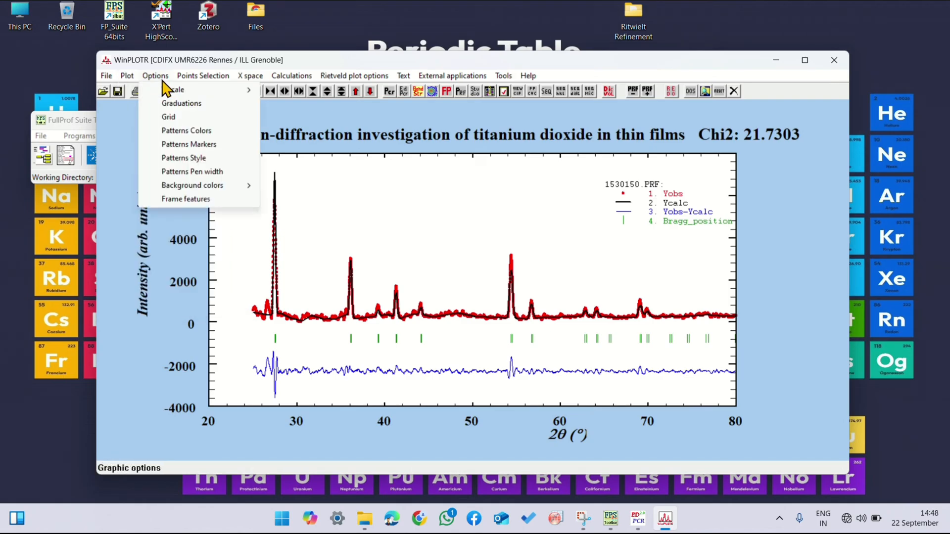
{"action": "mouse_move", "coordinate": [187, 93]}
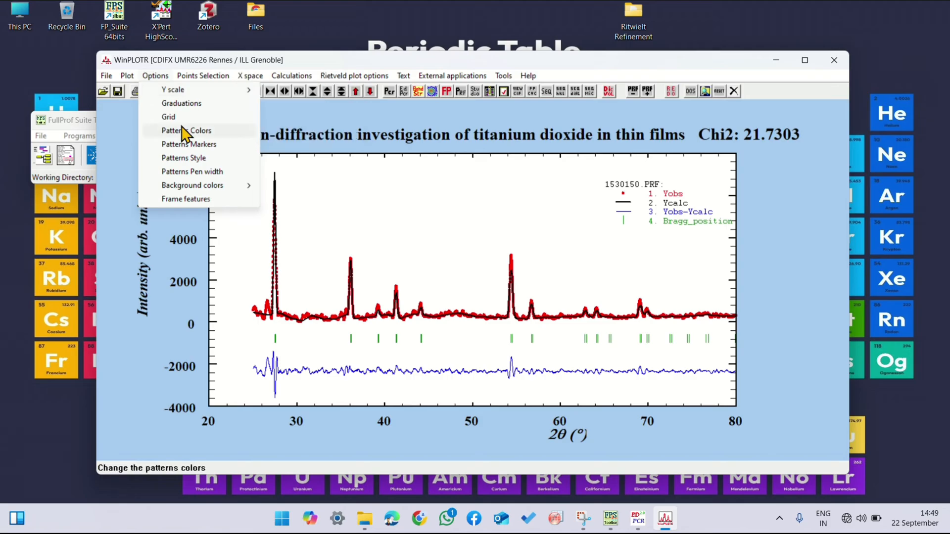
{"action": "left_click", "coordinate": [179, 105]}
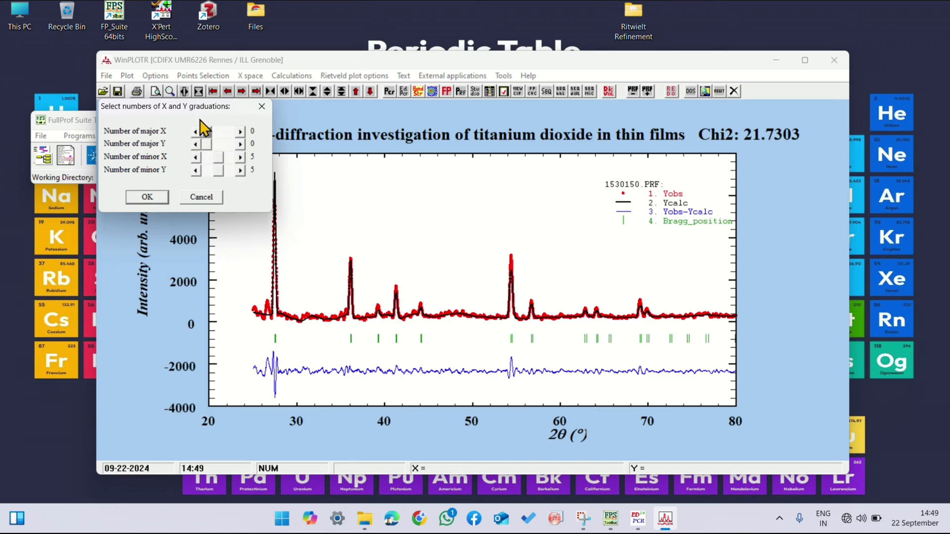
{"action": "double_click", "coordinate": [195, 170]}
{"action": "left_click", "coordinate": [146, 198]}
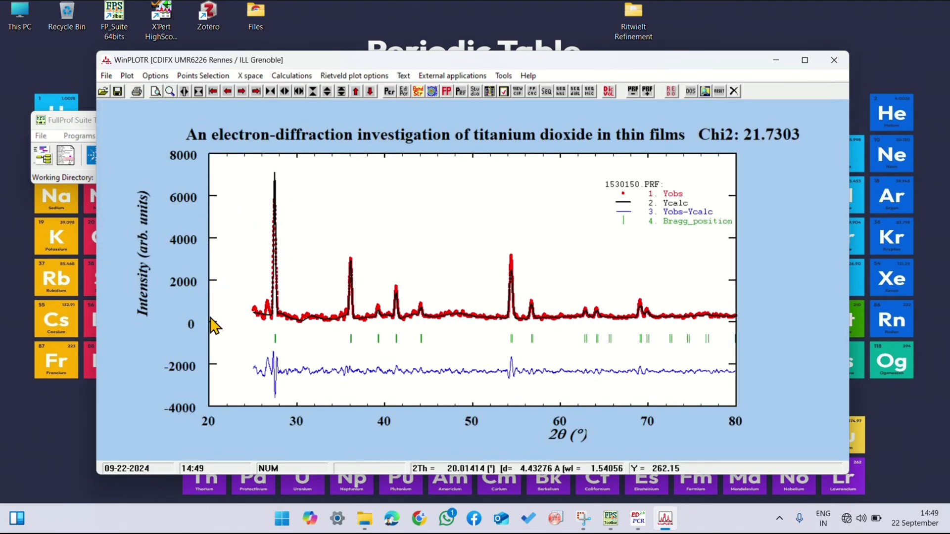
Step: Change the color of pattern 1, Yobs, to bright green using the option for a particular file
{"action": "left_click", "coordinate": [156, 76]}
{"action": "mouse_move", "coordinate": [203, 75]}
{"action": "mouse_move", "coordinate": [156, 75]}
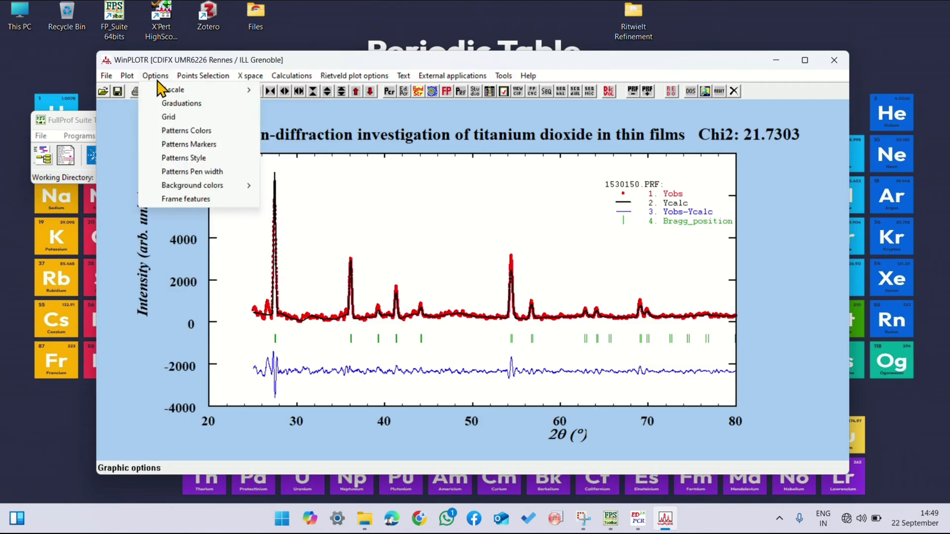
{"action": "left_click", "coordinate": [181, 133]}
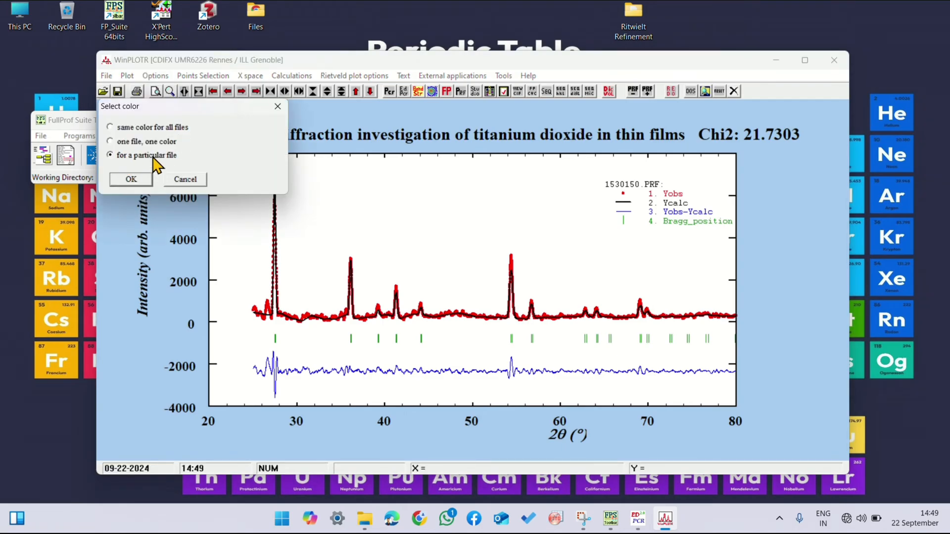
{"action": "left_click", "coordinate": [132, 179]}
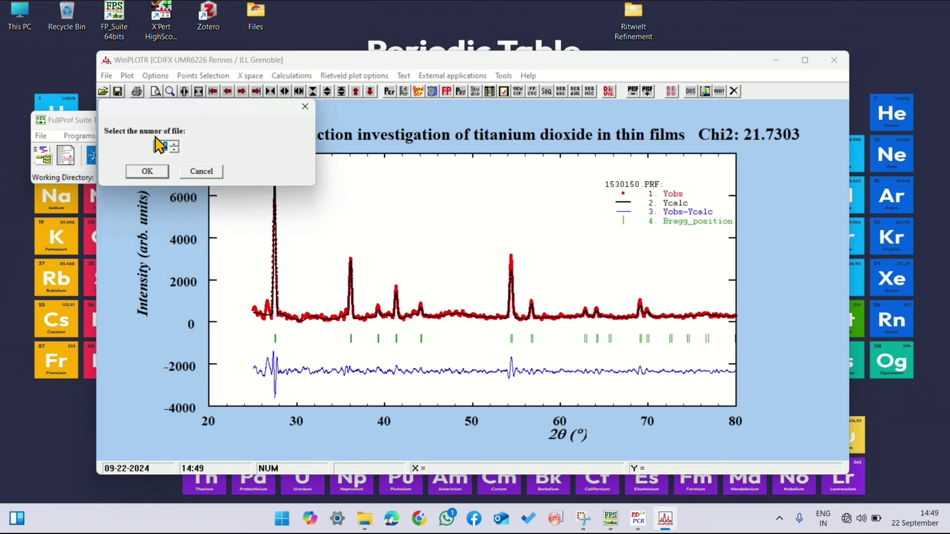
{"action": "left_click", "coordinate": [148, 171]}
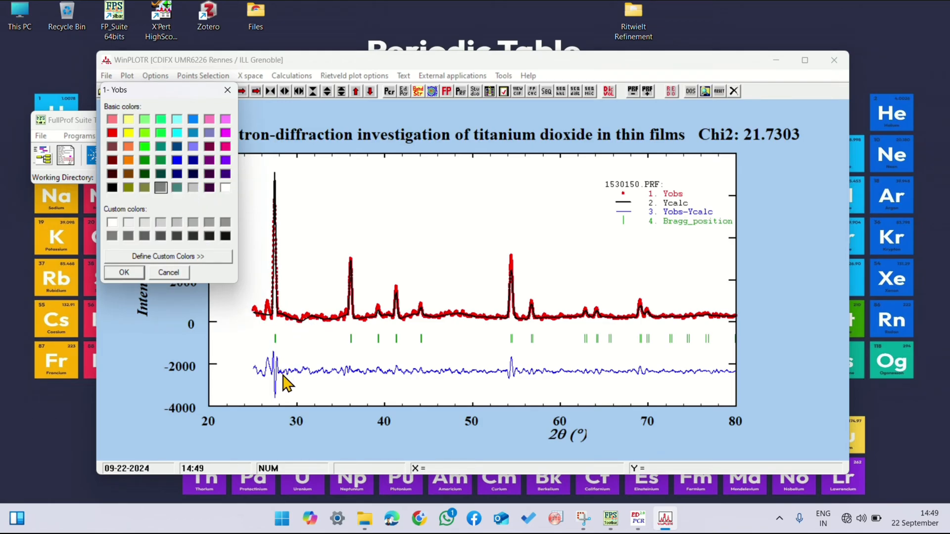
{"action": "left_click", "coordinate": [145, 147]}
{"action": "left_click", "coordinate": [123, 273]}
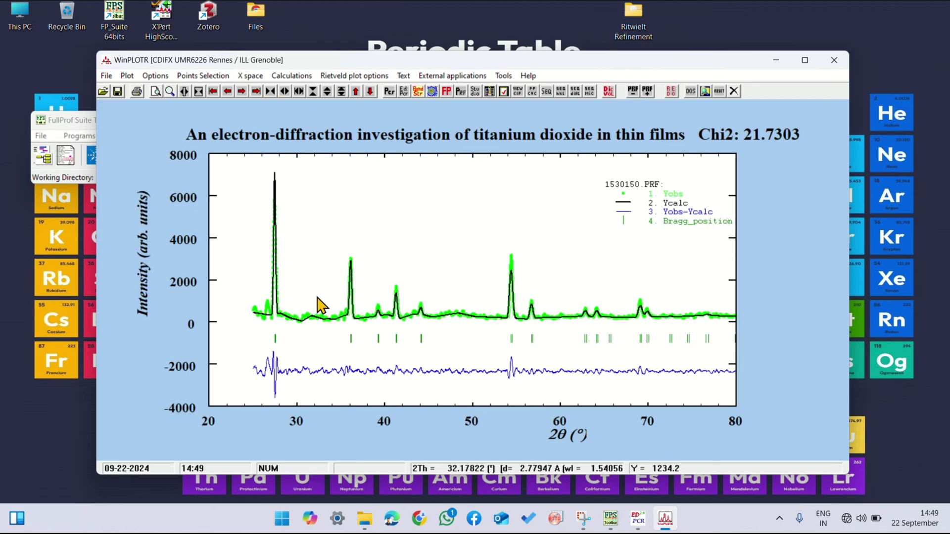
Step: Change the color of pattern 1, Yobs, to red using the option for a particular file
{"action": "left_click", "coordinate": [157, 76]}
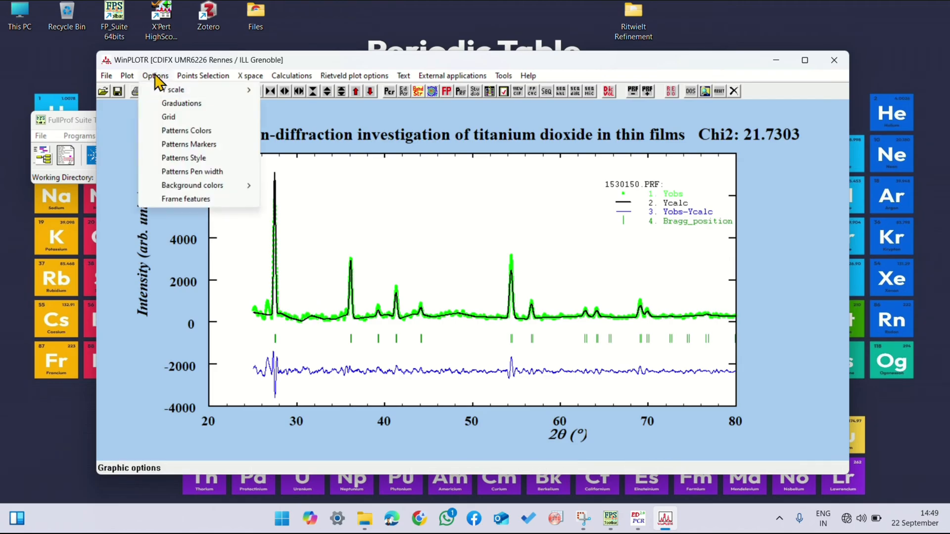
{"action": "left_click", "coordinate": [179, 131]}
{"action": "left_click", "coordinate": [114, 154]}
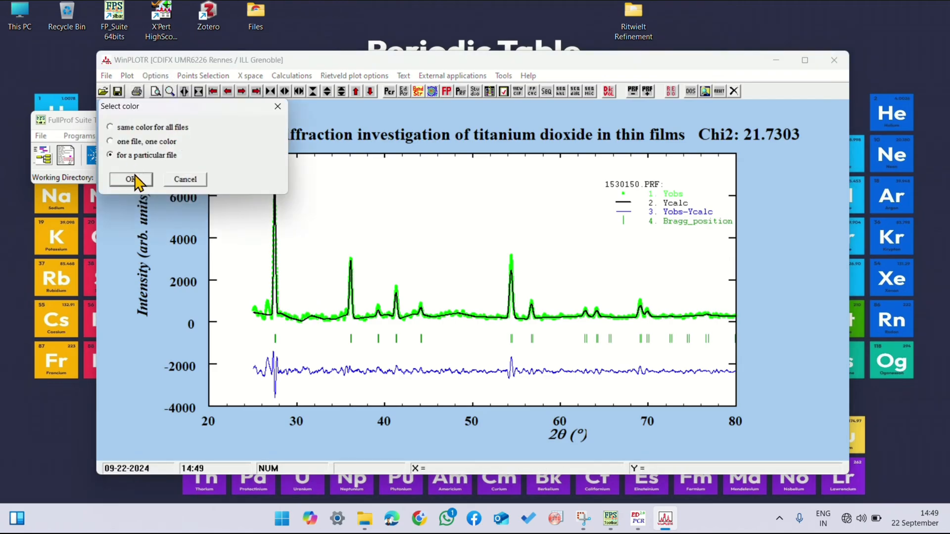
{"action": "left_click", "coordinate": [134, 177]}
{"action": "left_click", "coordinate": [154, 170]}
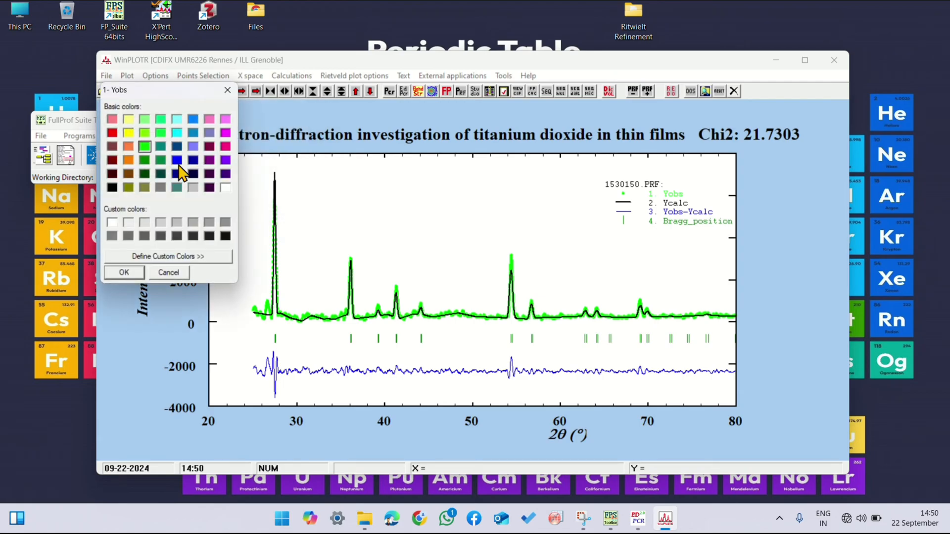
{"action": "left_click", "coordinate": [112, 133]}
{"action": "left_click", "coordinate": [125, 273]}
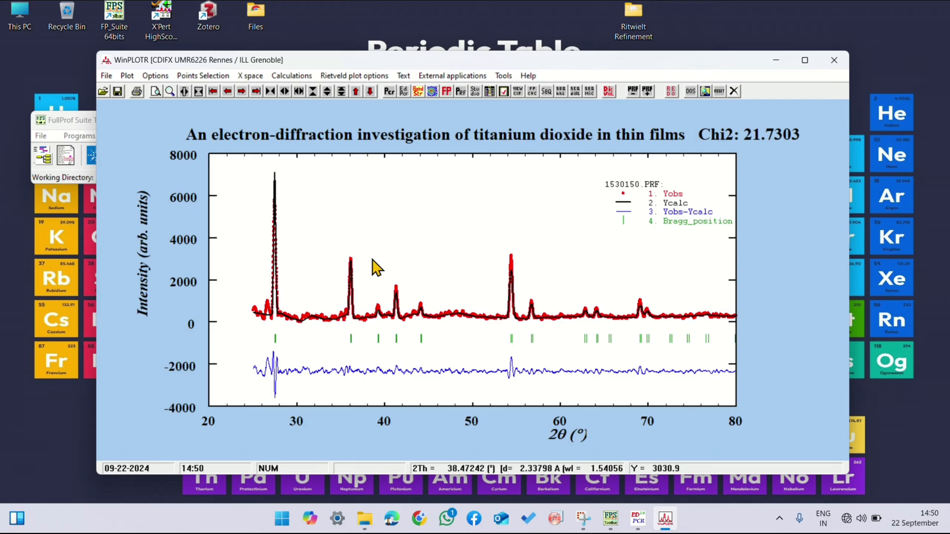
Step: Increase the size of the circle markers of pattern 1, Yobs, using the option for a particular file
{"action": "left_click", "coordinate": [156, 76]}
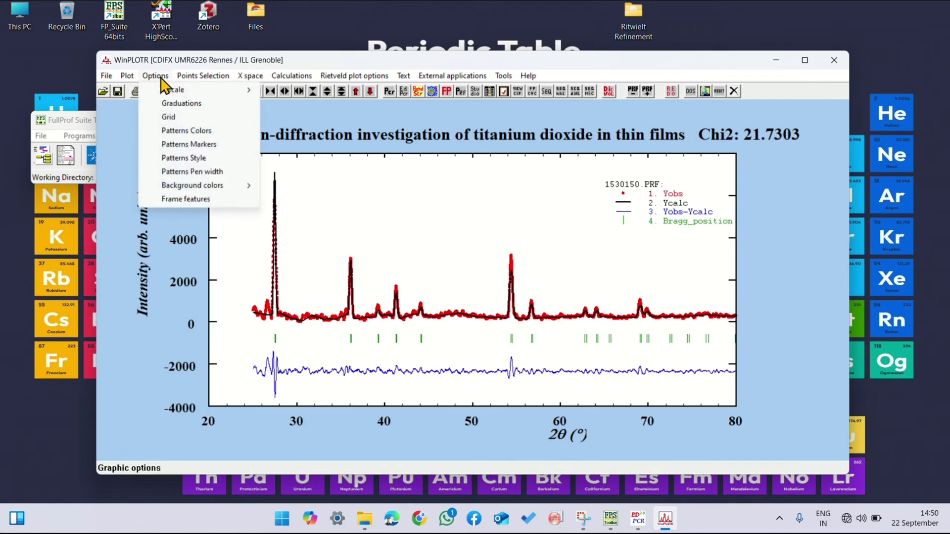
{"action": "left_click", "coordinate": [173, 145]}
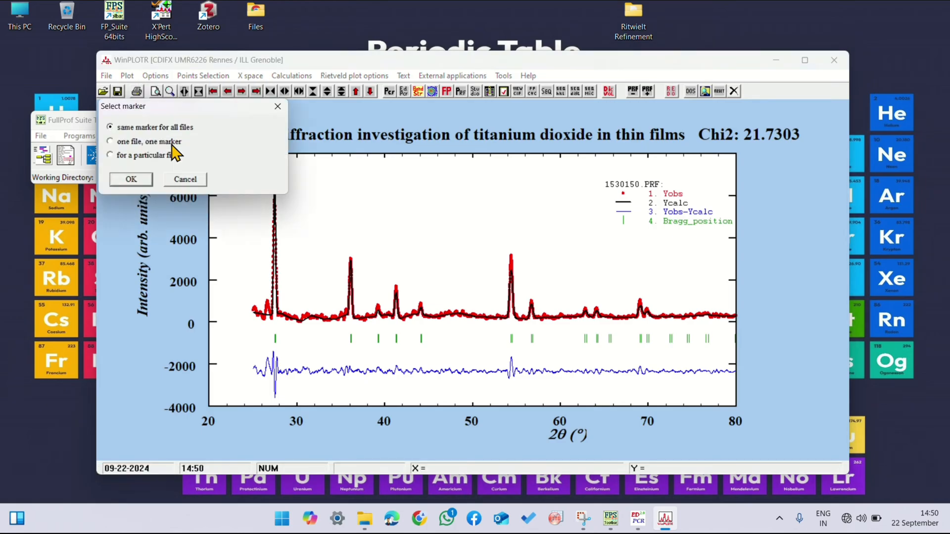
{"action": "left_click", "coordinate": [131, 179]}
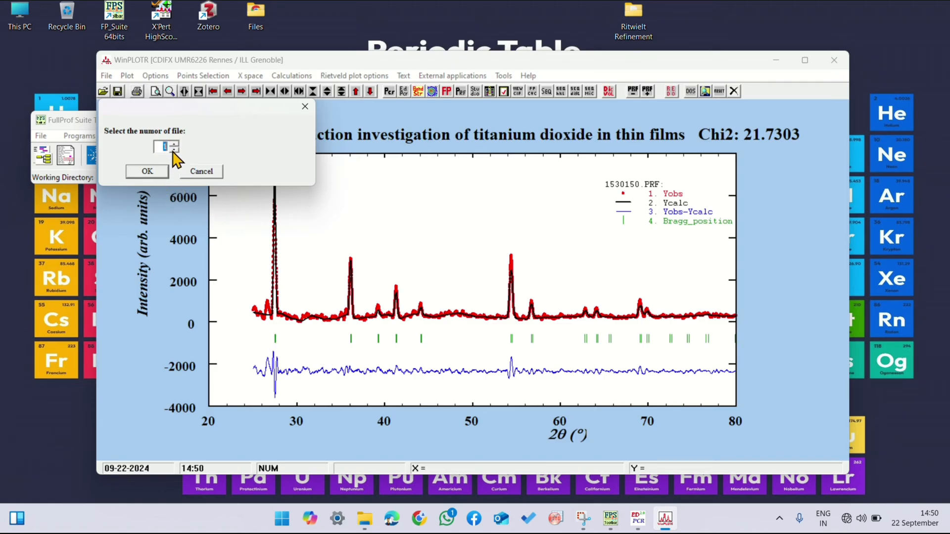
{"action": "left_click", "coordinate": [151, 170]}
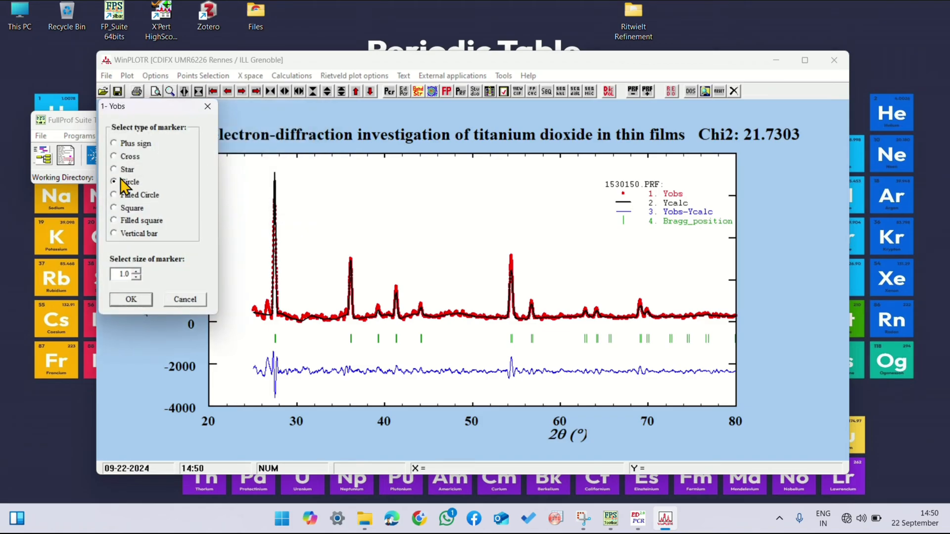
{"action": "left_click", "coordinate": [136, 271]}
{"action": "left_click", "coordinate": [131, 299]}
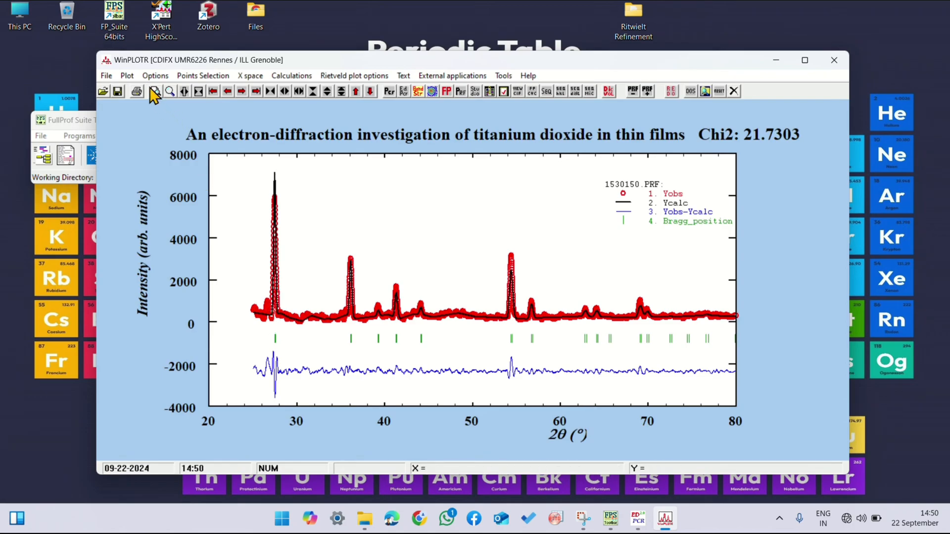
Step: Change the background screen color around the plot to white
{"action": "left_click", "coordinate": [154, 75]}
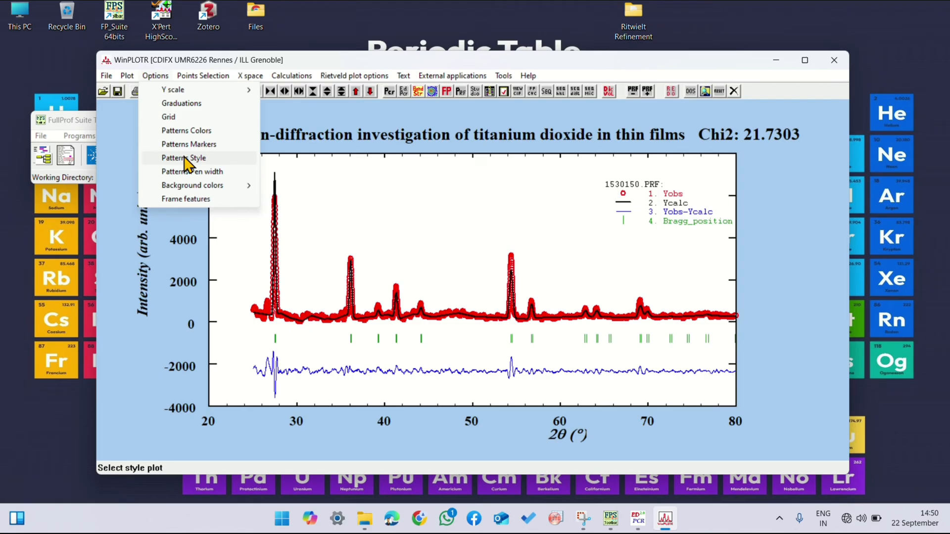
{"action": "mouse_move", "coordinate": [240, 187]}
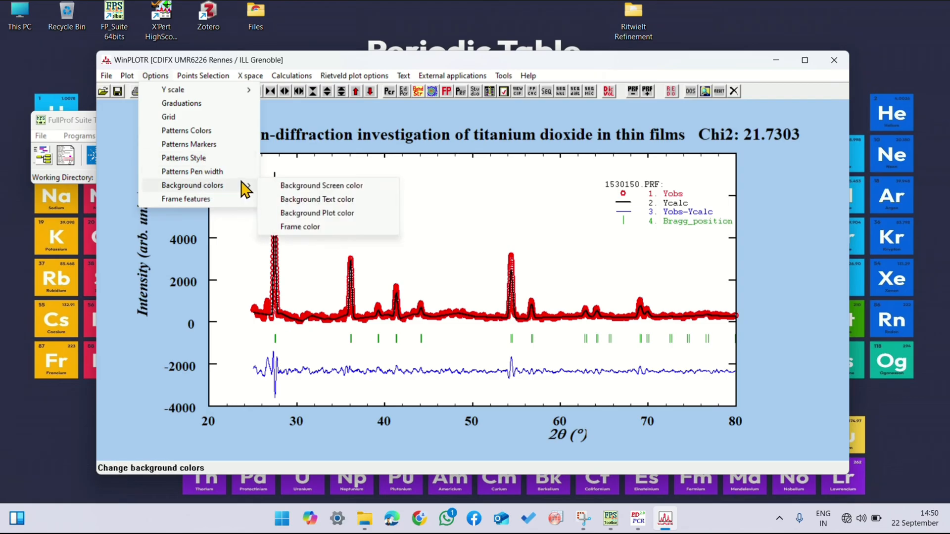
{"action": "left_click", "coordinate": [289, 187]}
{"action": "left_click", "coordinate": [225, 188]}
{"action": "left_click", "coordinate": [133, 272]}
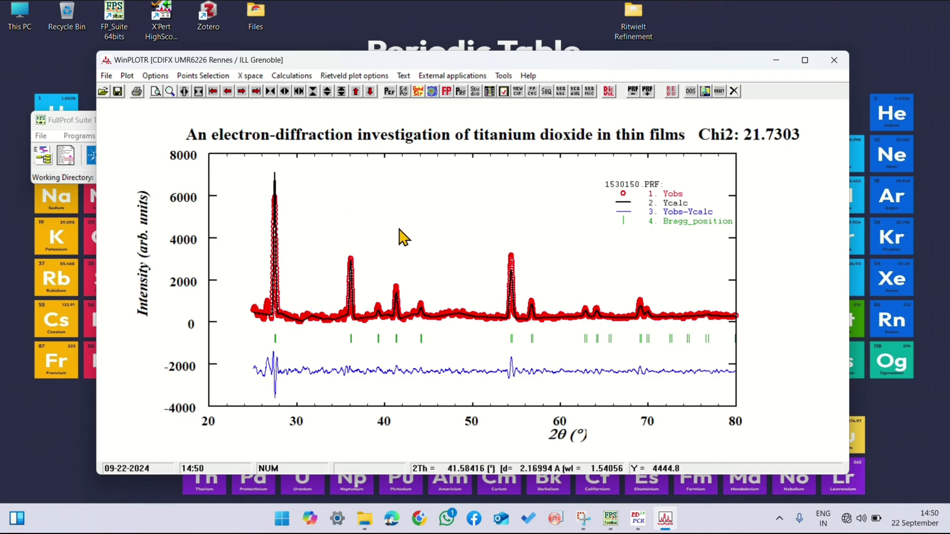
Step: Set the major and minor Y tics length to 0 in the frame features and reduce the thickness of the Y tics
{"action": "left_click", "coordinate": [155, 76]}
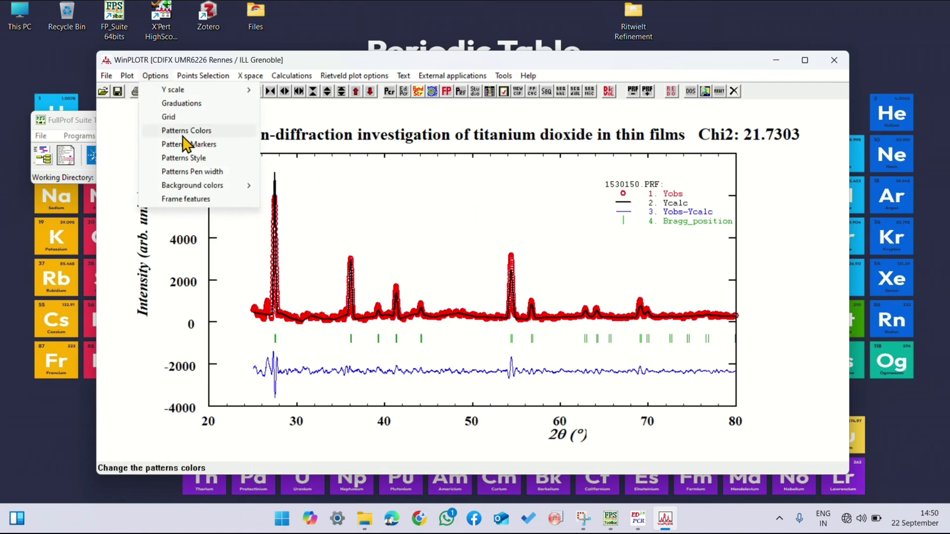
{"action": "mouse_move", "coordinate": [216, 191]}
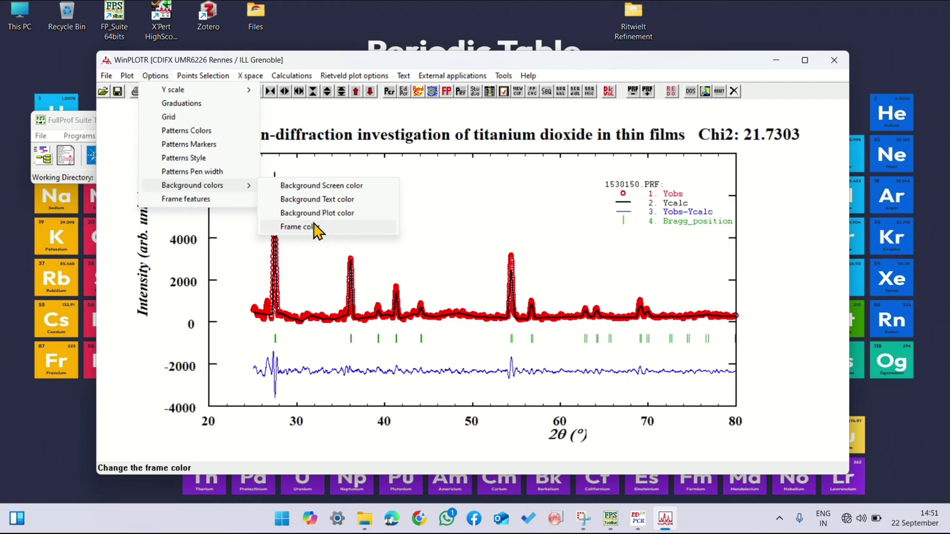
{"action": "left_click", "coordinate": [202, 203]}
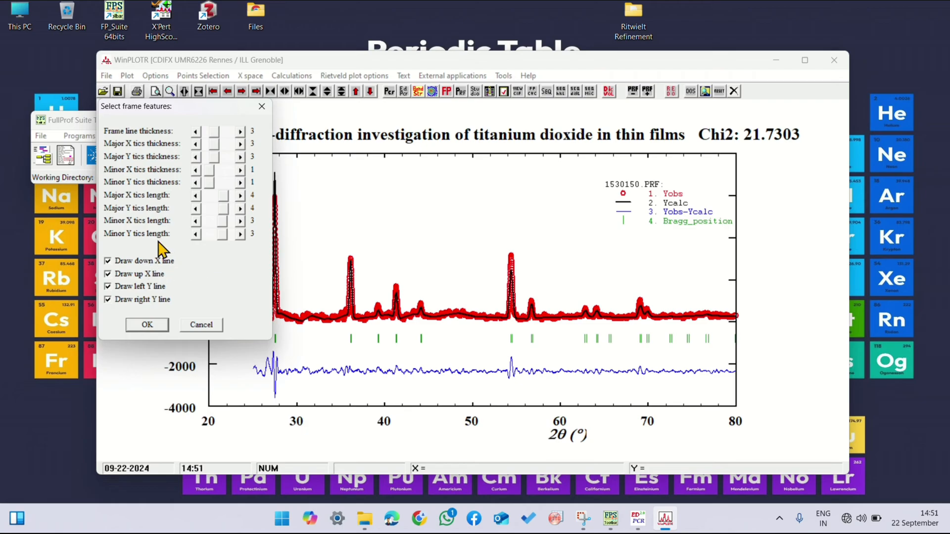
{"action": "left_click", "coordinate": [196, 236]}
{"action": "left_click", "coordinate": [196, 236]}
{"action": "left_click", "coordinate": [196, 208]}
{"action": "left_click", "coordinate": [196, 208]}
{"action": "left_click", "coordinate": [196, 208]}
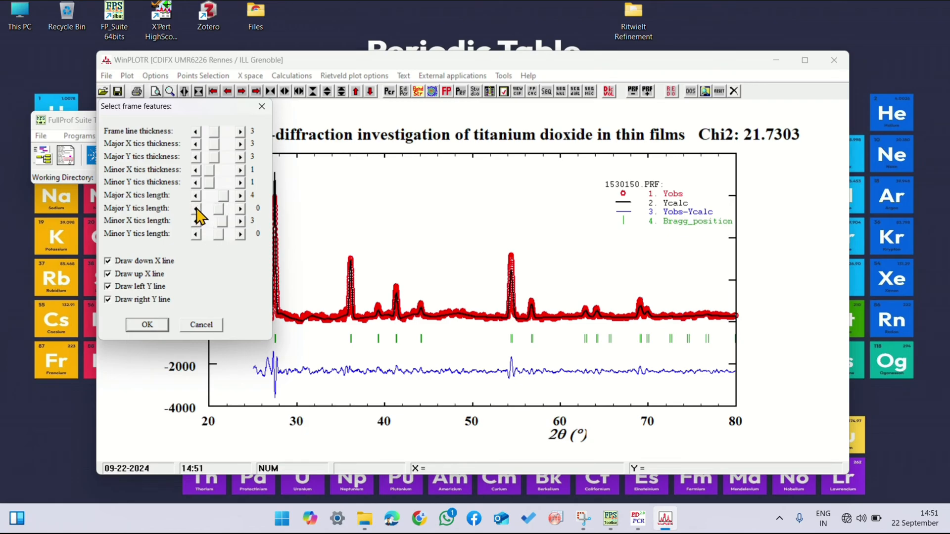
{"action": "left_click", "coordinate": [195, 182]}
{"action": "left_click", "coordinate": [195, 157]}
{"action": "left_click", "coordinate": [147, 325]}
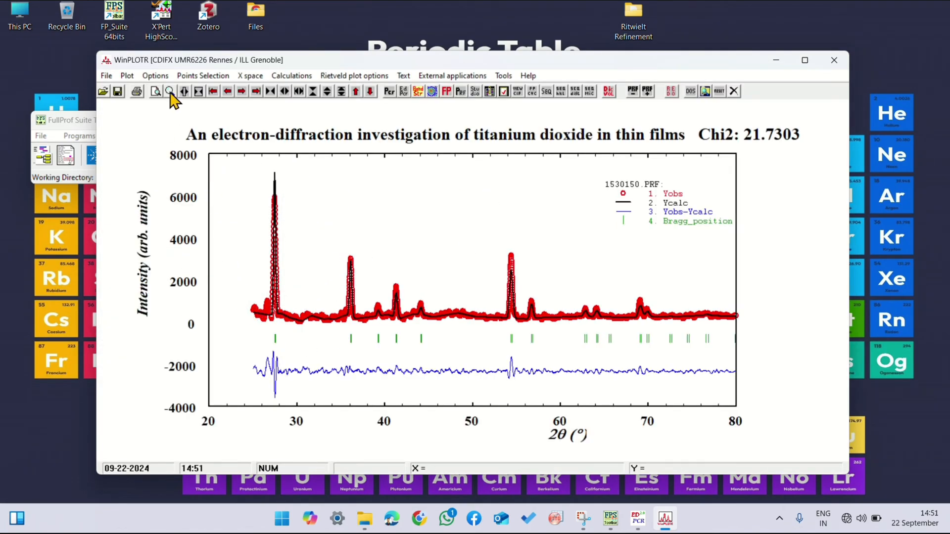
Step: Examine the (hkl) list of Bragg reflections for the refined pattern and close it
{"action": "left_click", "coordinate": [159, 76]}
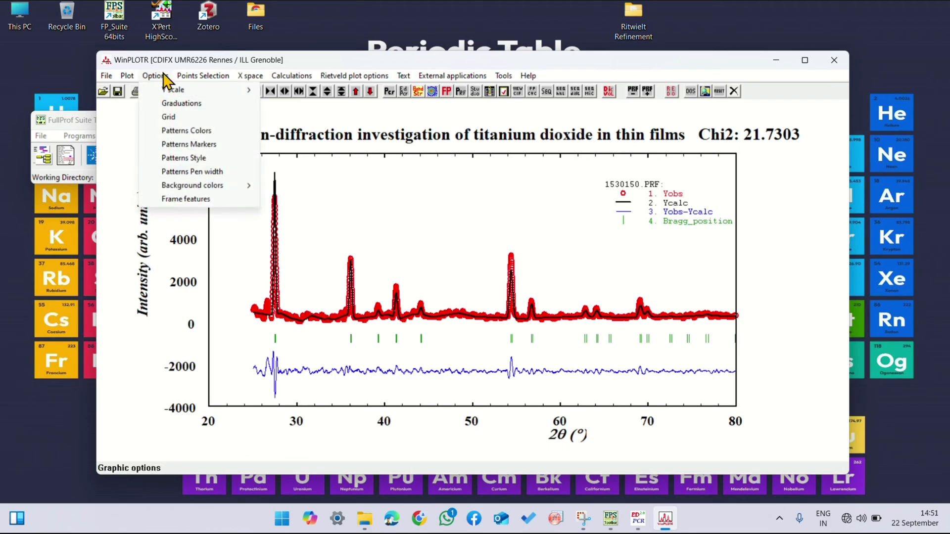
{"action": "mouse_move", "coordinate": [208, 80]}
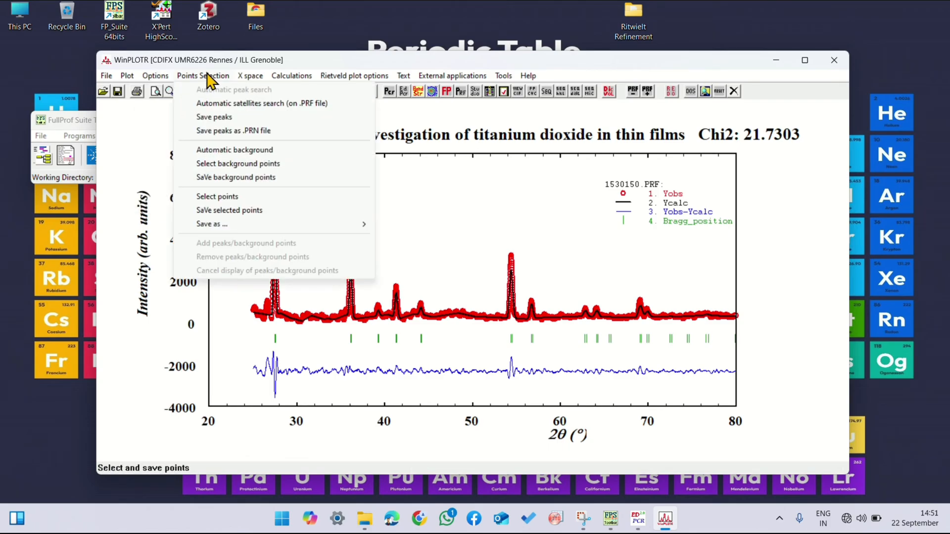
{"action": "mouse_move", "coordinate": [281, 79]}
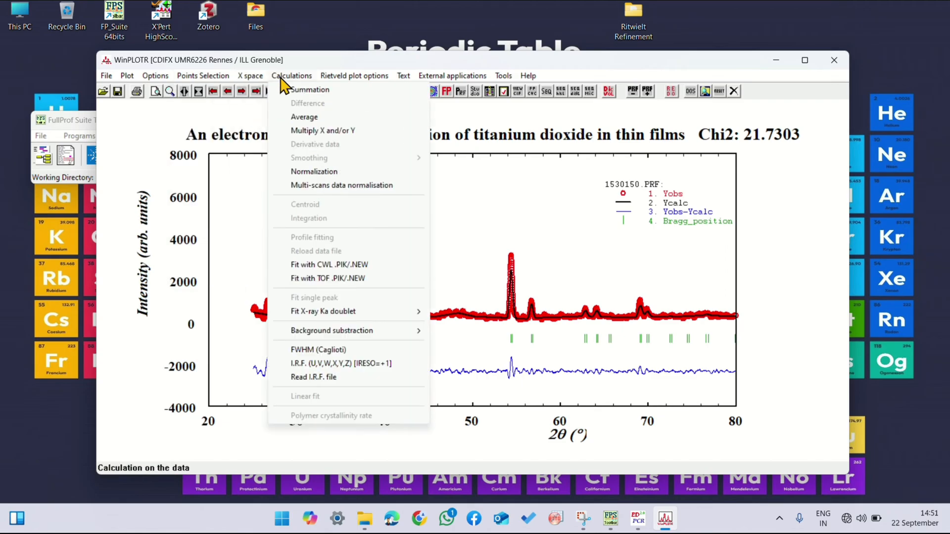
{"action": "mouse_move", "coordinate": [333, 78]}
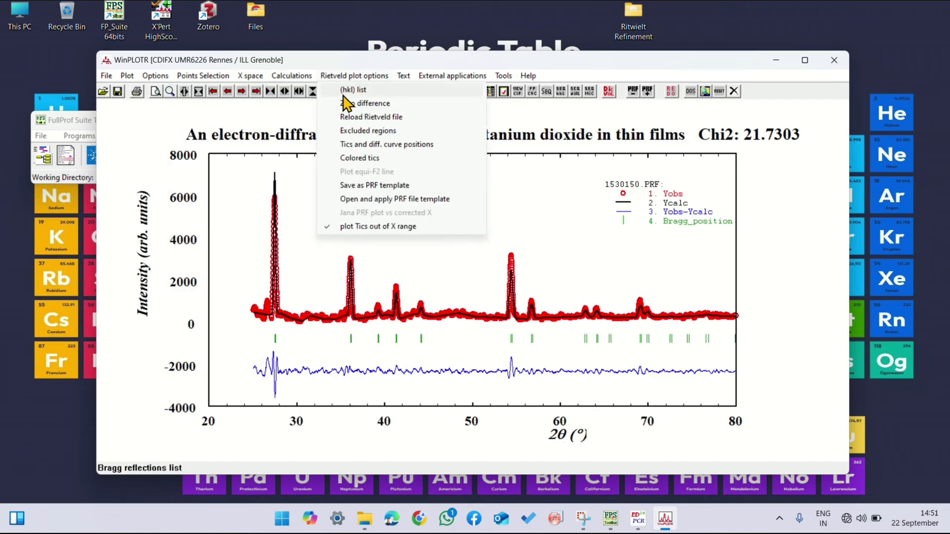
{"action": "left_click", "coordinate": [345, 96]}
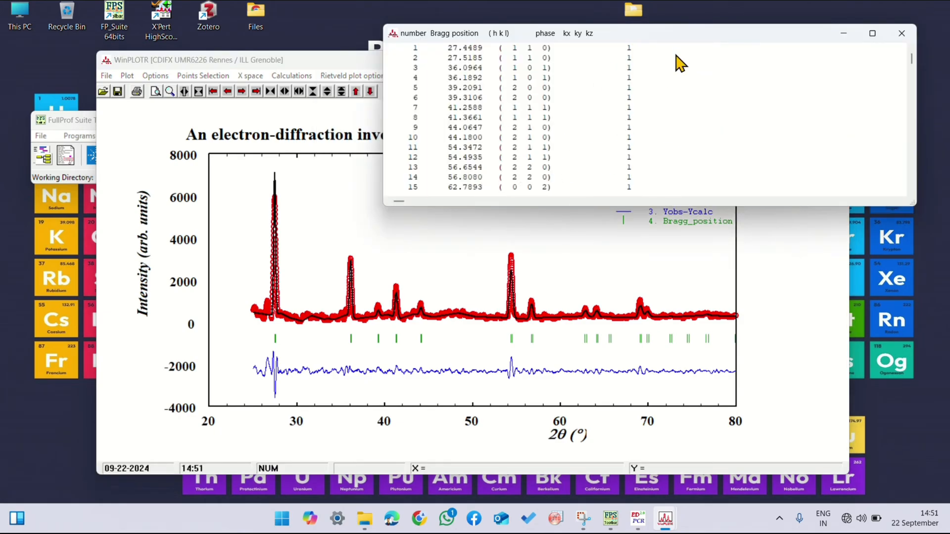
{"action": "left_click_drag", "start_coordinate": [681, 39], "coordinate": [539, 172]}
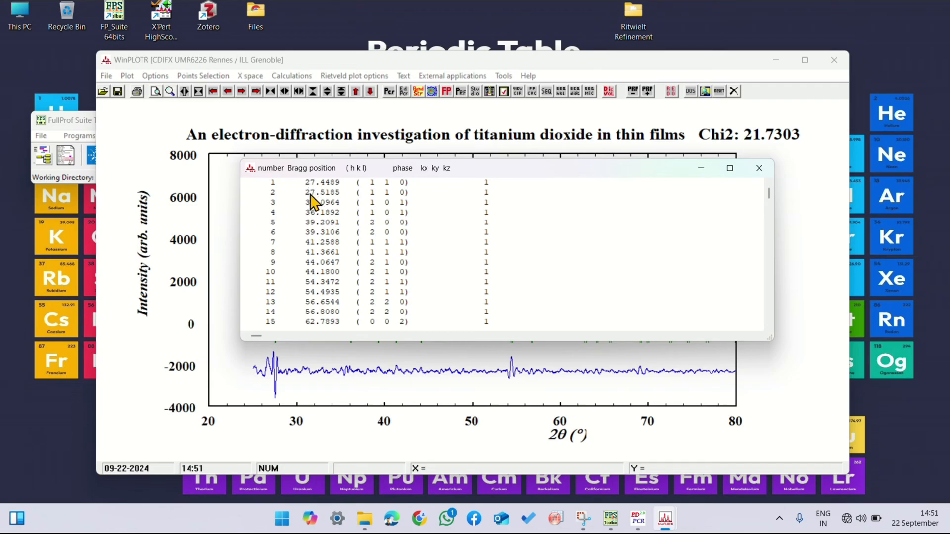
{"action": "left_click", "coordinate": [751, 170]}
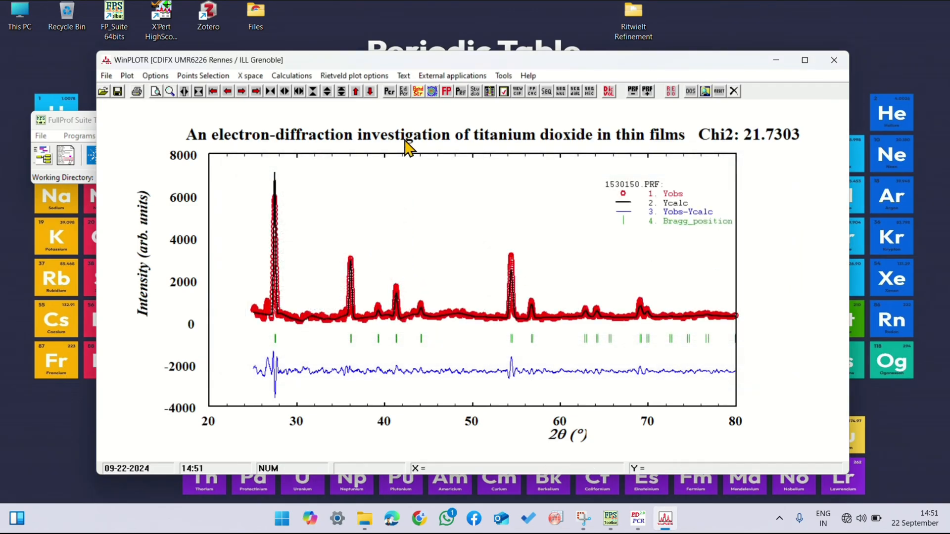
Step: Write the reflection indices of phase 1 above the peaks and expand the plot's Y range to fit the labels
{"action": "left_click", "coordinate": [307, 77]}
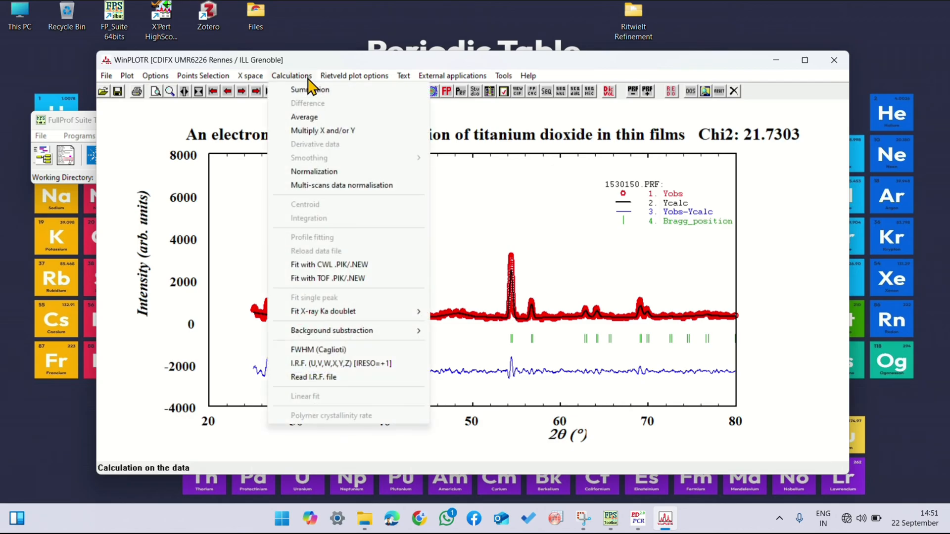
{"action": "mouse_move", "coordinate": [346, 77]}
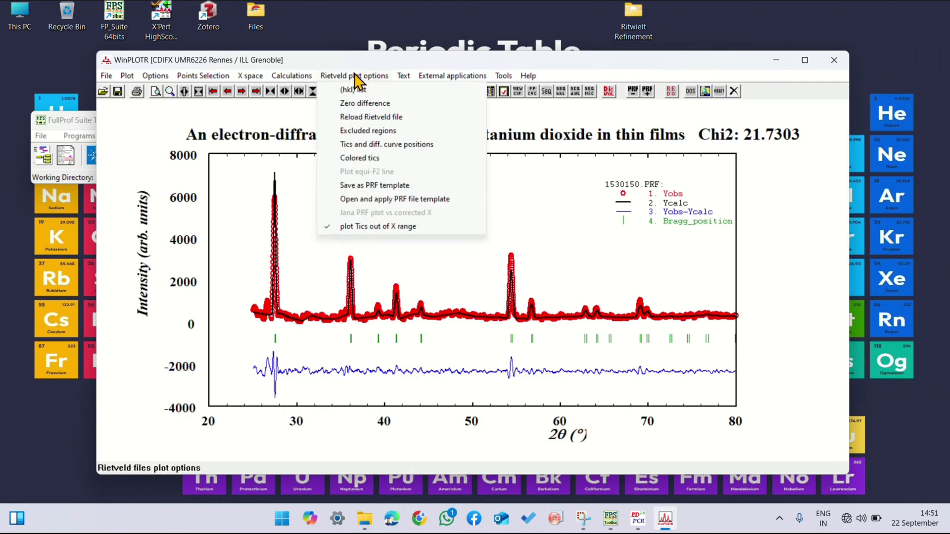
{"action": "mouse_move", "coordinate": [400, 76]}
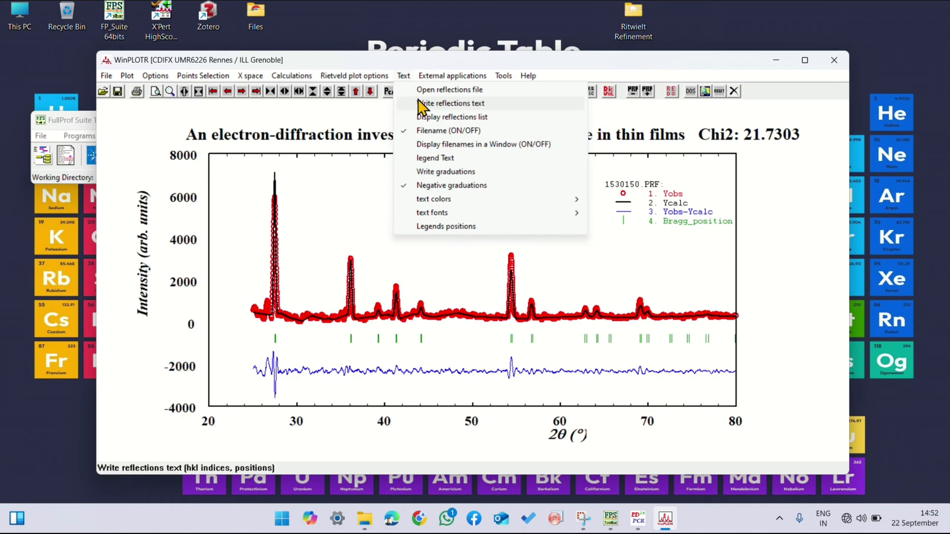
{"action": "left_click", "coordinate": [422, 103]}
{"action": "left_click", "coordinate": [167, 156]}
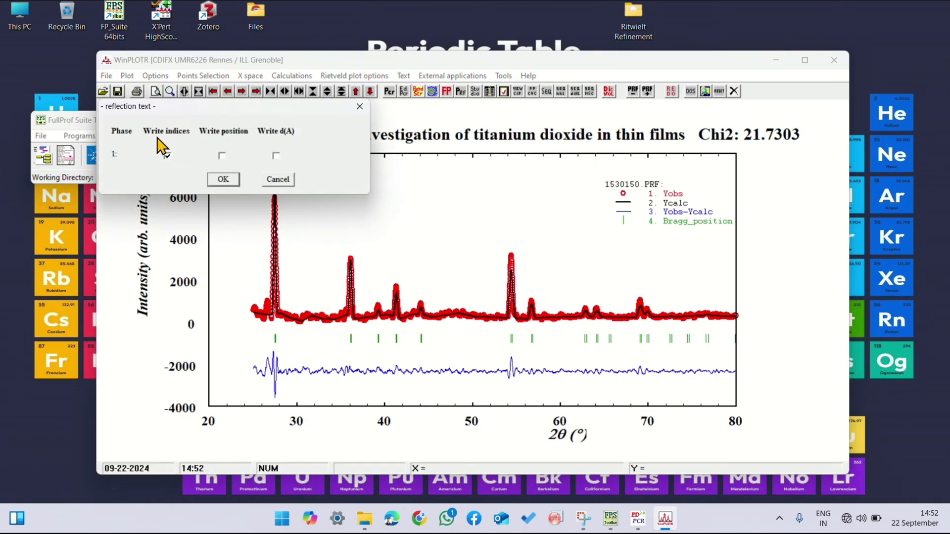
{"action": "left_click", "coordinate": [222, 180]}
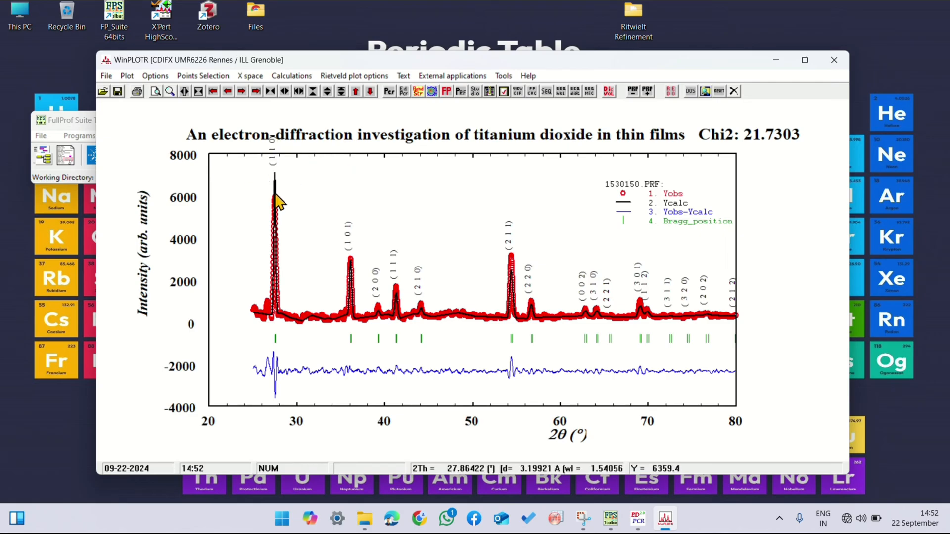
{"action": "left_click", "coordinate": [327, 91]}
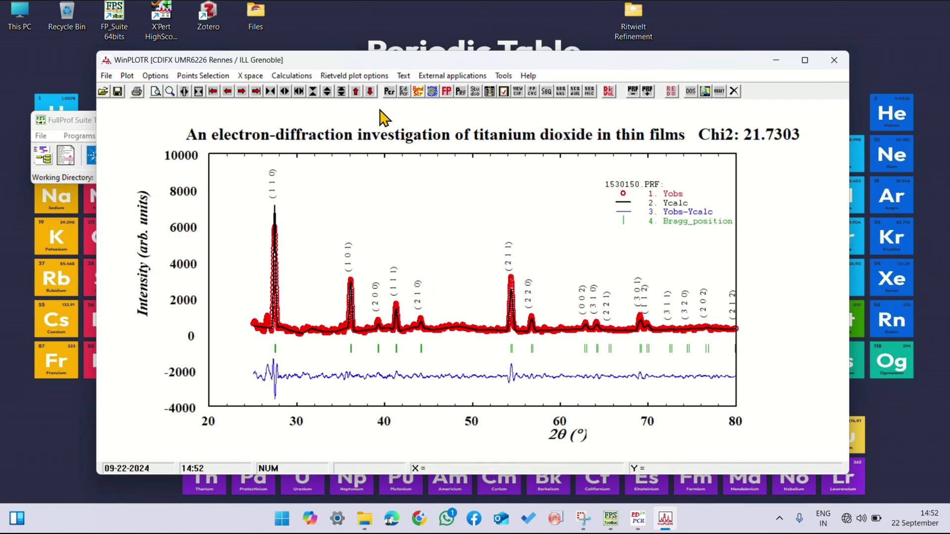
Step: Clear the plot's main title and change the Y legend to Intensity (a.u.)
{"action": "left_click", "coordinate": [403, 76]}
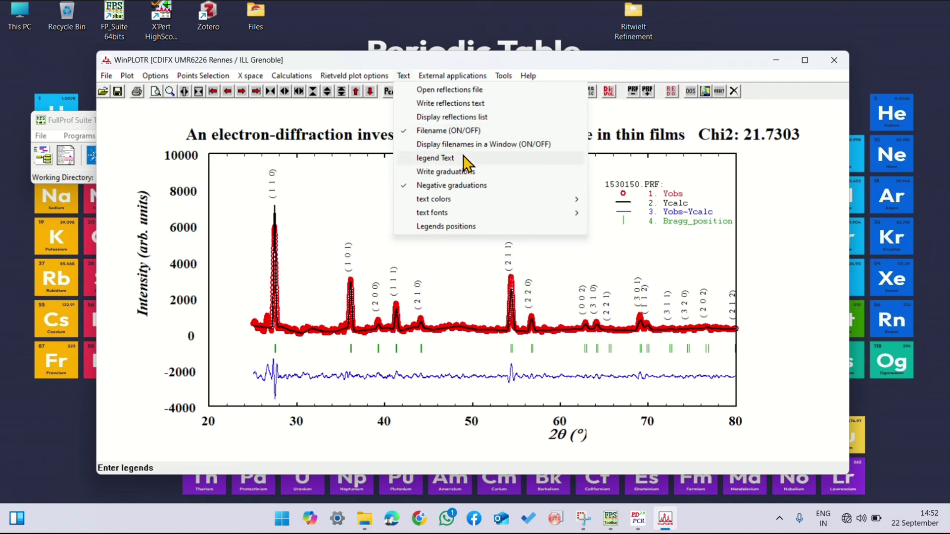
{"action": "left_click", "coordinate": [435, 158]}
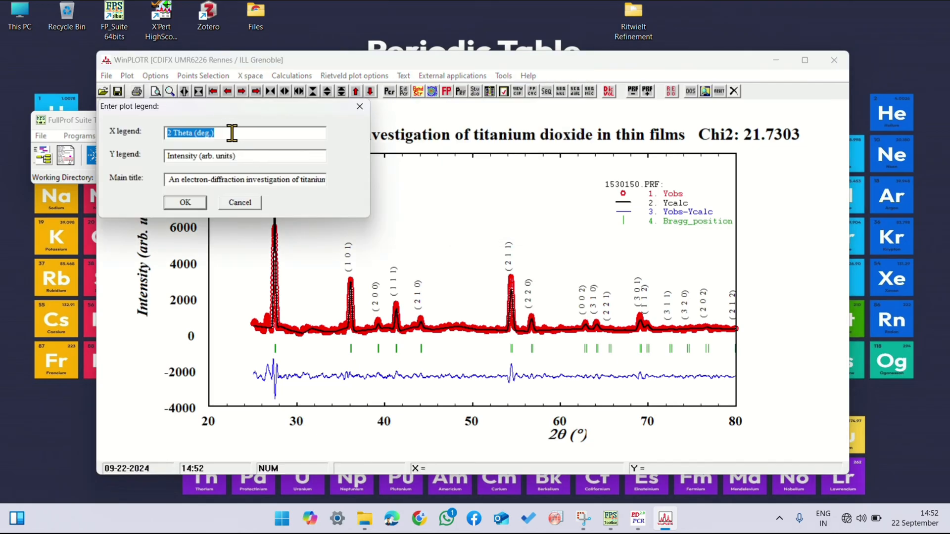
{"action": "left_click", "coordinate": [223, 130]}
{"action": "left_click_drag", "start_coordinate": [168, 180], "coordinate": [340, 188]}
{"action": "key", "text": "Delete"}
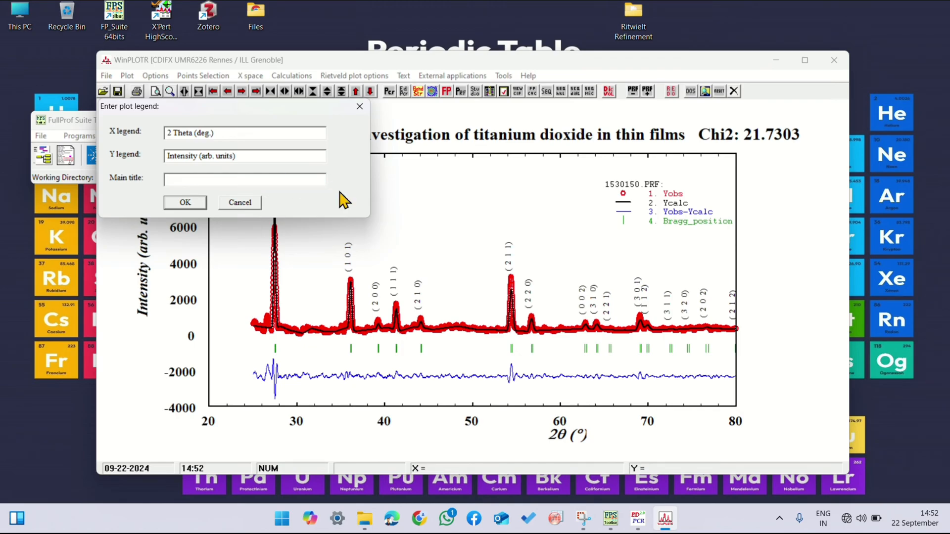
{"action": "left_click", "coordinate": [234, 152]}
{"action": "type", "text": "."}
{"action": "left_click", "coordinate": [186, 205]}
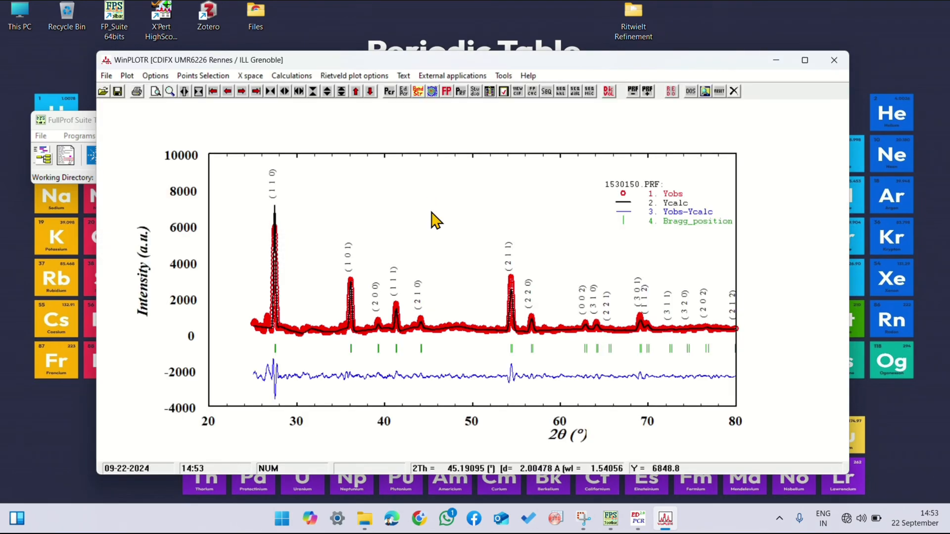
Step: Turn off the Y axis graduations while keeping the X graduations written on the plot
{"action": "left_click", "coordinate": [403, 76]}
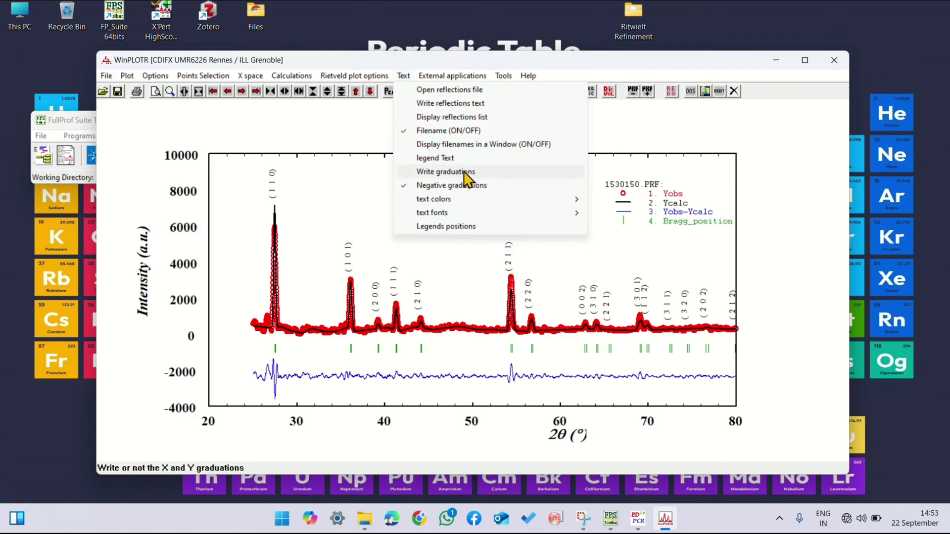
{"action": "left_click", "coordinate": [445, 171]}
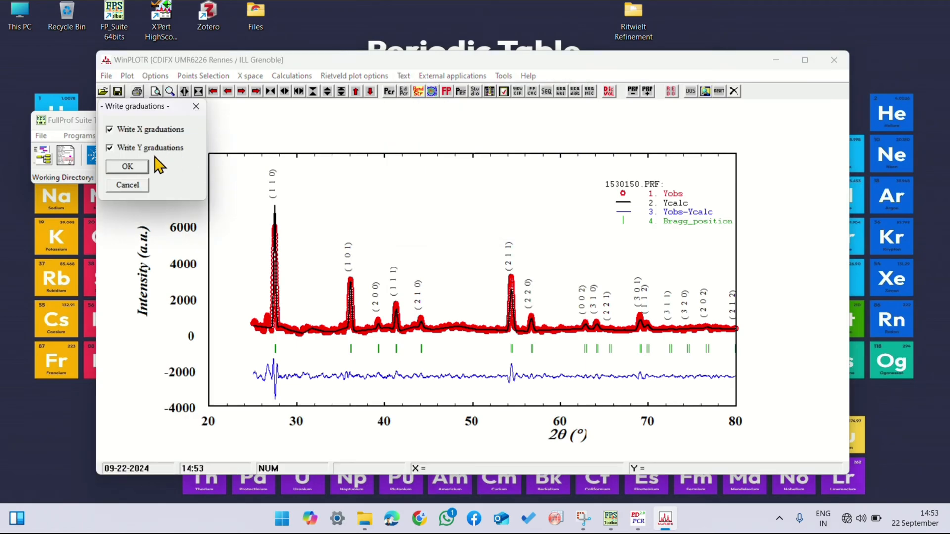
{"action": "left_click", "coordinate": [110, 149]}
{"action": "left_click", "coordinate": [124, 166]}
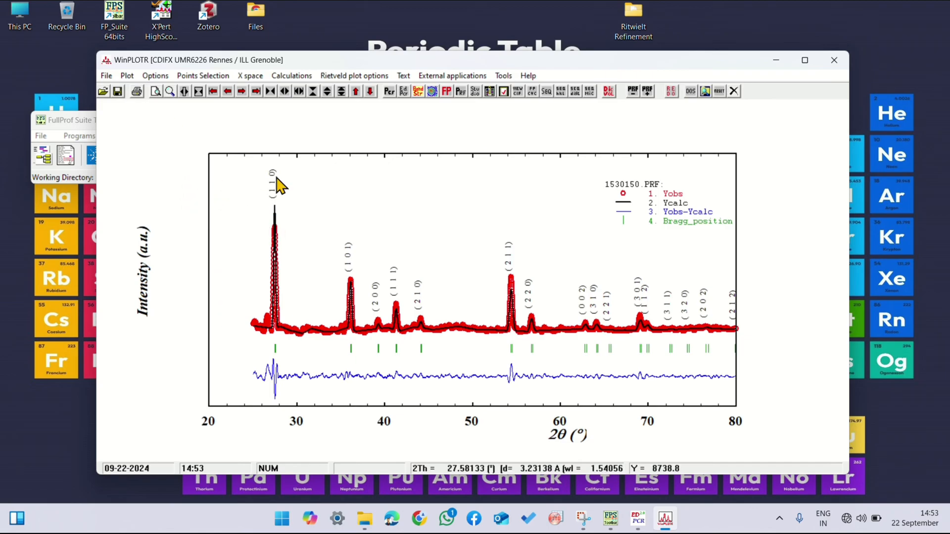
Step: Set the font of the (hkl) indices to bold, size 14
{"action": "left_click", "coordinate": [403, 75]}
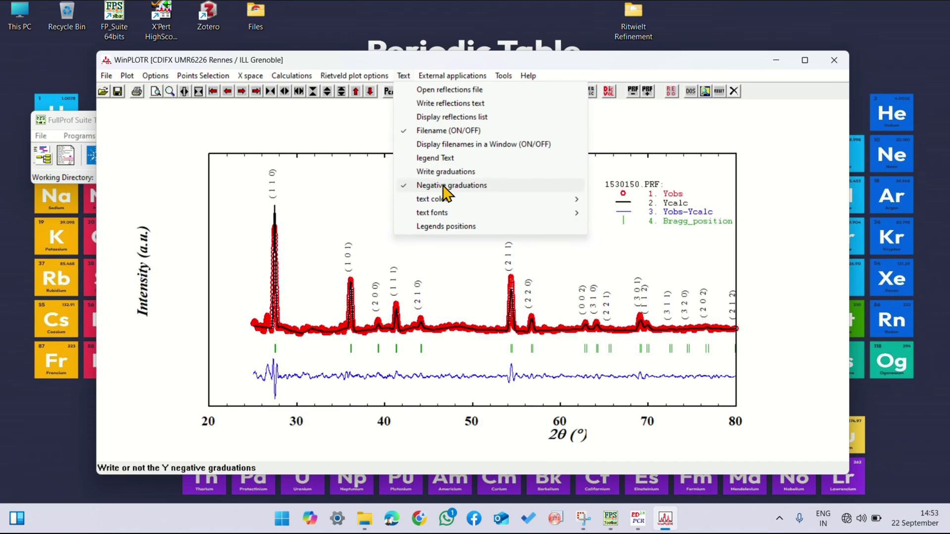
{"action": "mouse_move", "coordinate": [534, 205]}
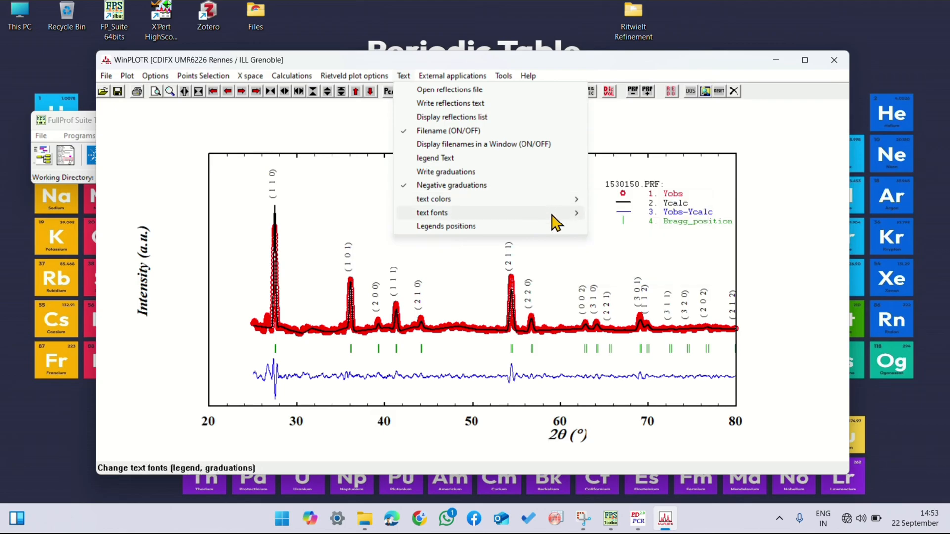
{"action": "mouse_move", "coordinate": [562, 214]}
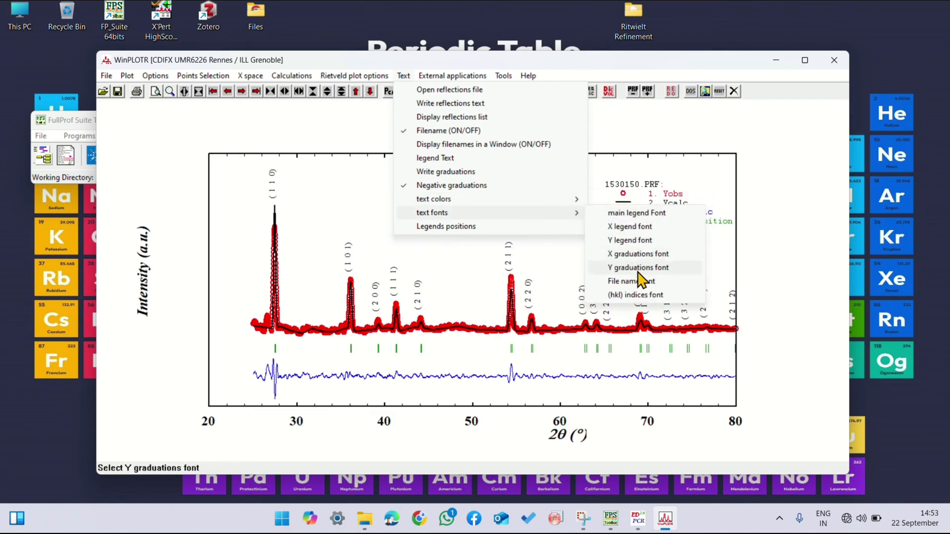
{"action": "left_click", "coordinate": [638, 295]}
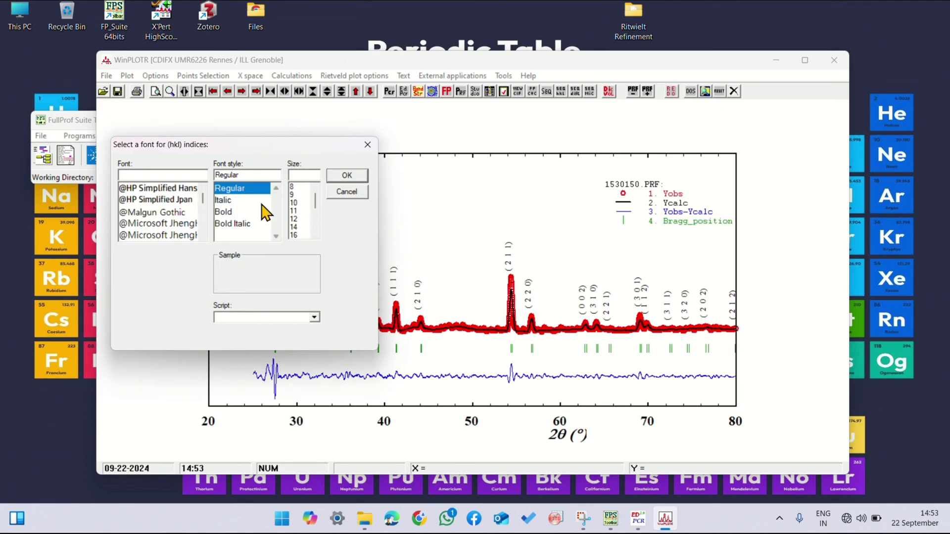
{"action": "left_click", "coordinate": [223, 214]}
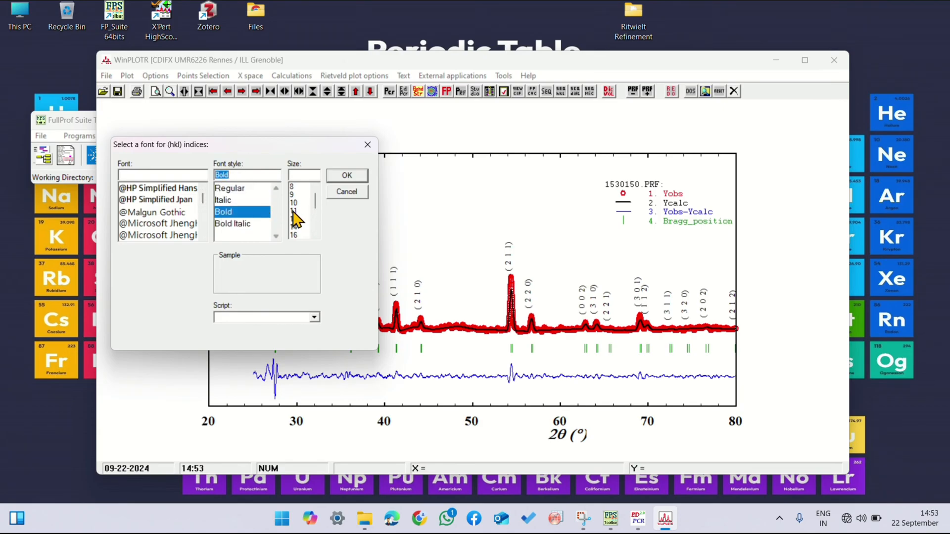
{"action": "left_click", "coordinate": [295, 227]}
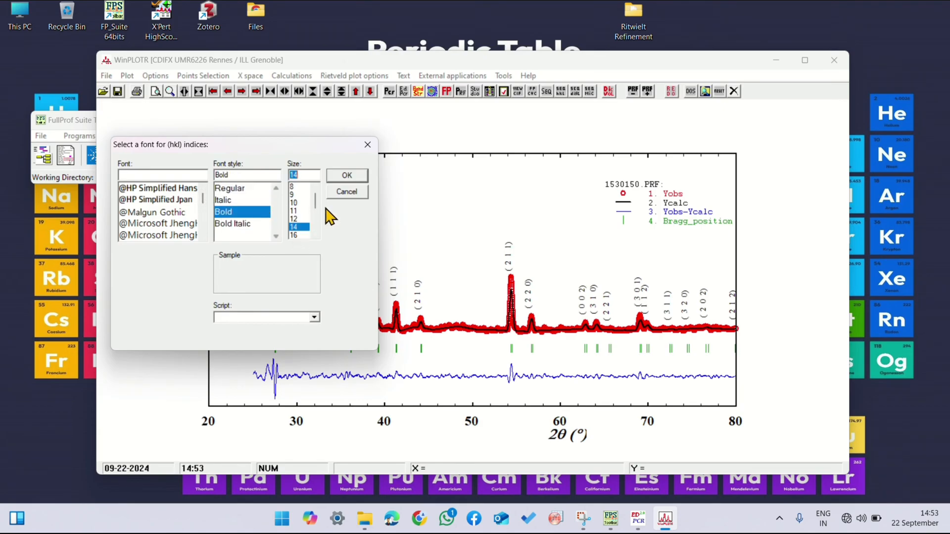
{"action": "left_click", "coordinate": [347, 177]}
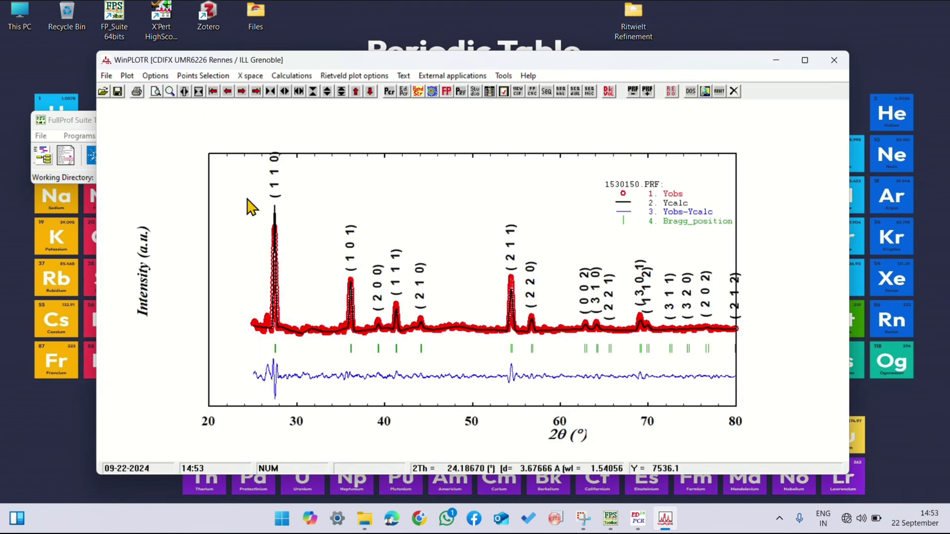
Step: Reduce the font size of the (hkl) indices to 10
{"action": "left_click", "coordinate": [149, 76]}
{"action": "mouse_move", "coordinate": [403, 75]}
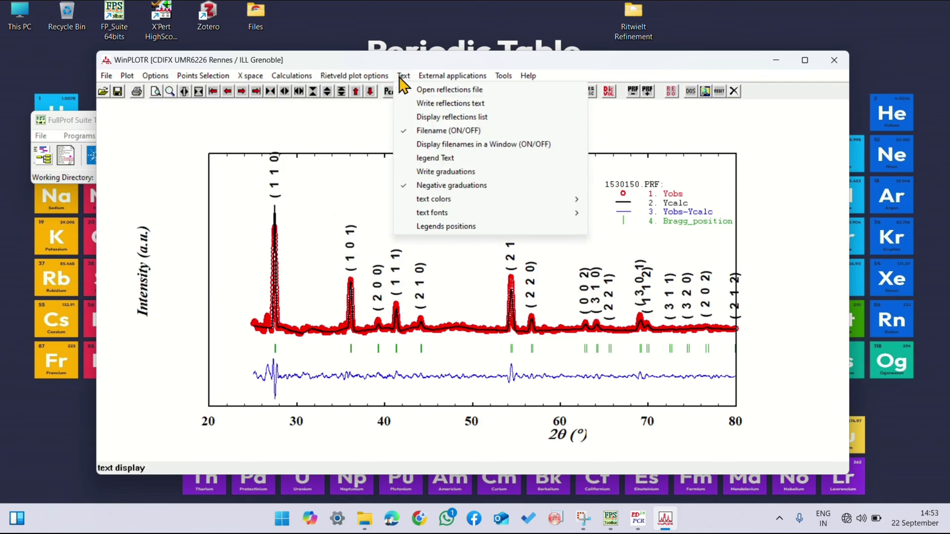
{"action": "mouse_move", "coordinate": [571, 215]}
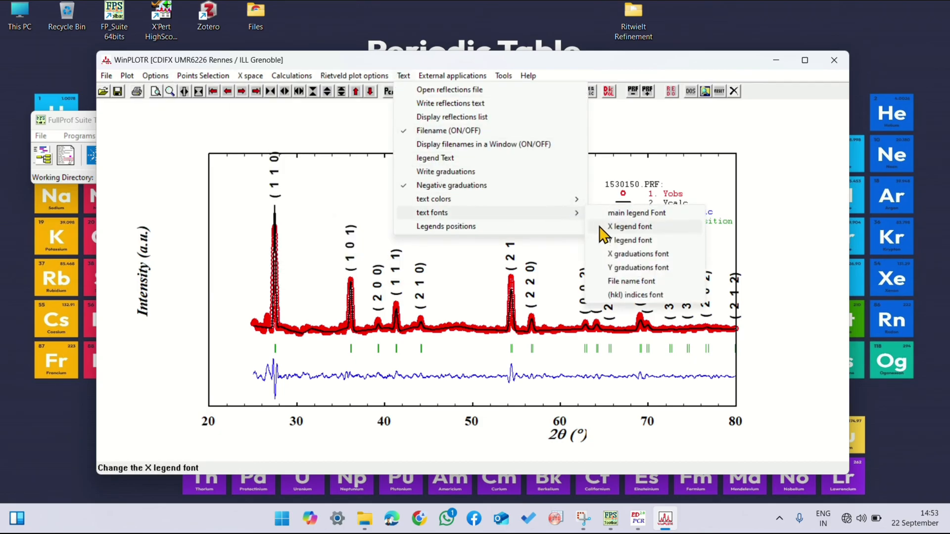
{"action": "left_click", "coordinate": [633, 295]}
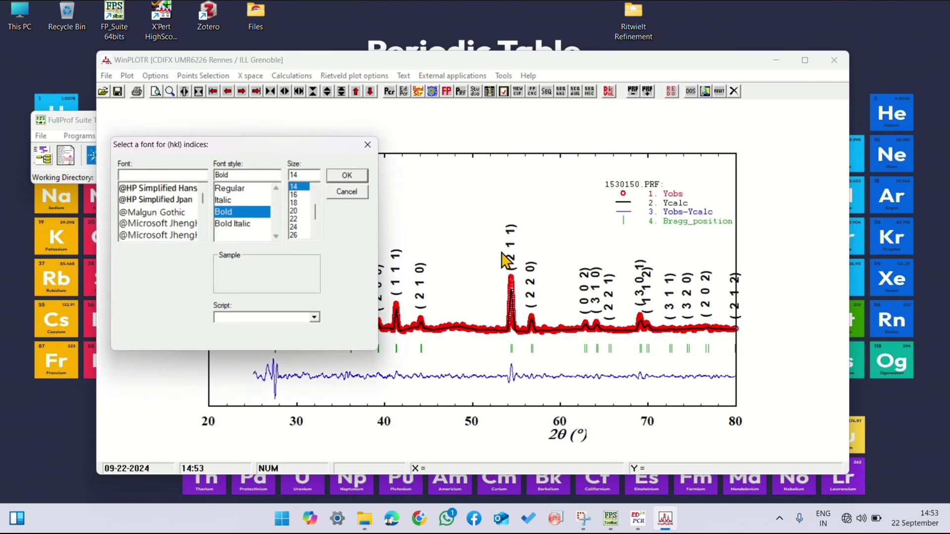
{"action": "scroll", "coordinate": [297, 210], "scroll_direction": "up", "scroll_amount": 1}
{"action": "scroll", "coordinate": [299, 207], "scroll_direction": "up", "scroll_amount": 1}
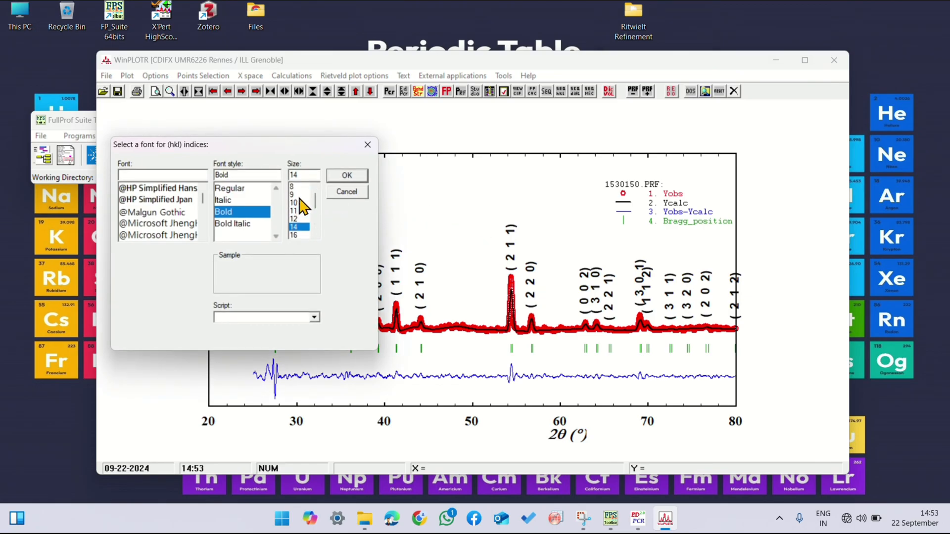
{"action": "left_click", "coordinate": [298, 202]}
{"action": "left_click", "coordinate": [346, 175]}
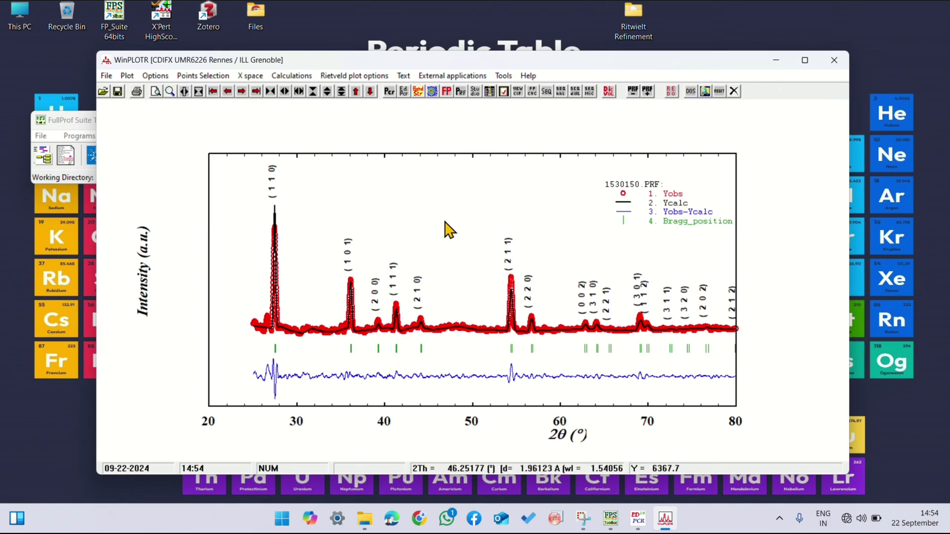
Step: Set the font size of the Y graduations to 28
{"action": "left_click", "coordinate": [403, 76]}
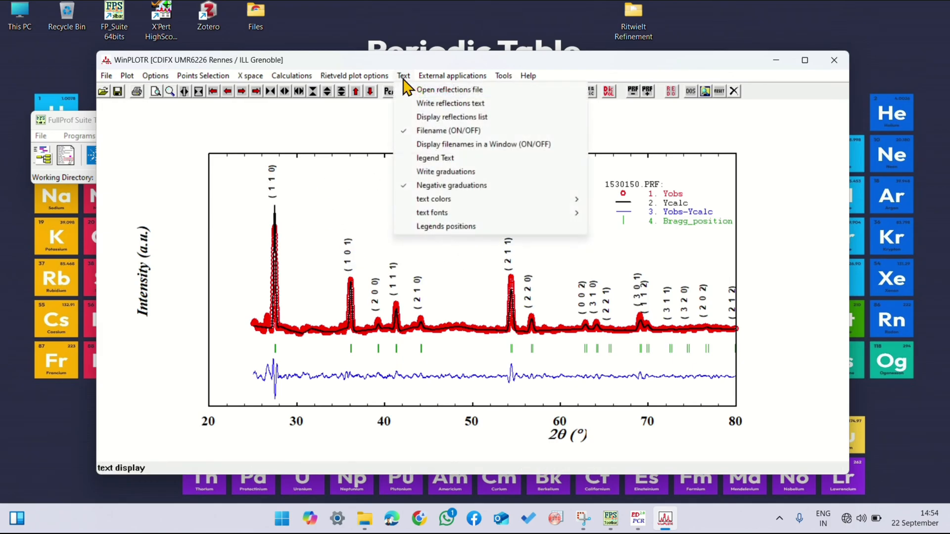
{"action": "mouse_move", "coordinate": [576, 212]}
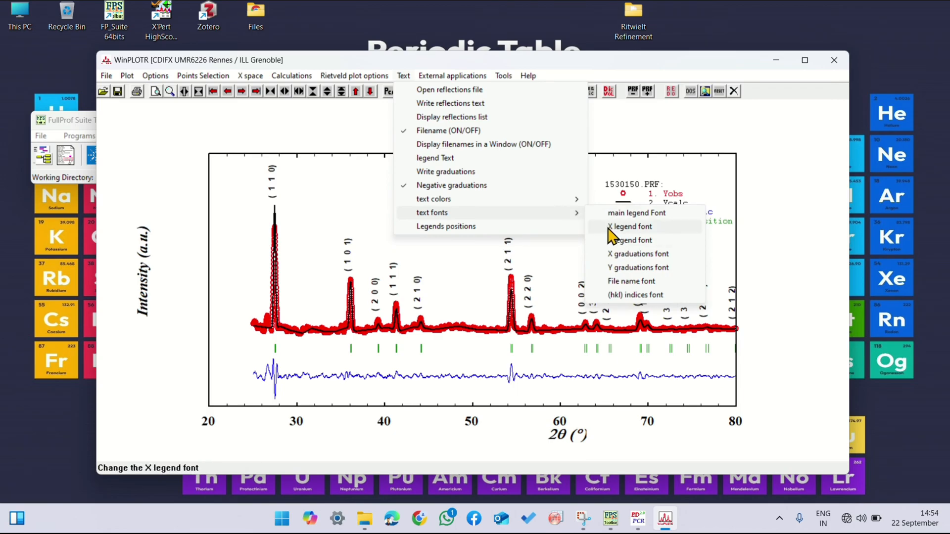
{"action": "left_click", "coordinate": [629, 271]}
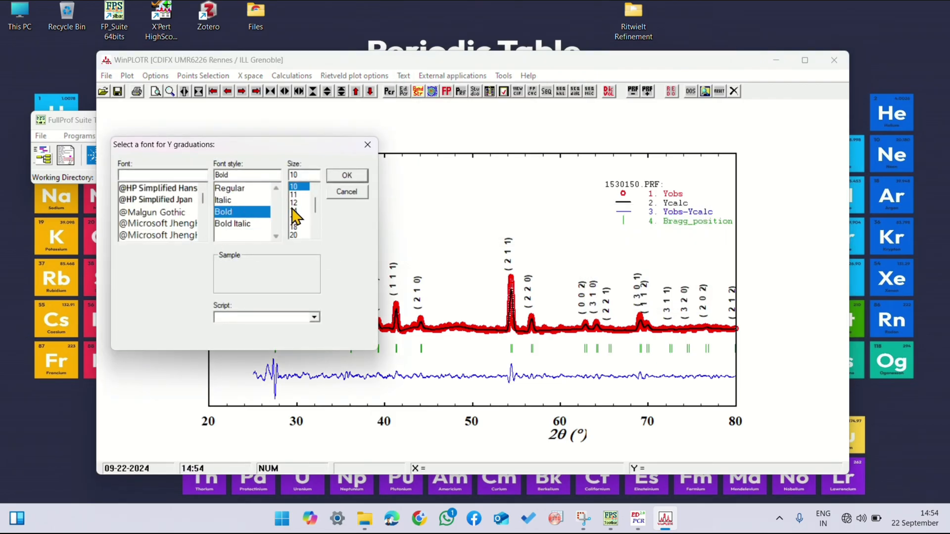
{"action": "scroll", "coordinate": [303, 223], "scroll_direction": "down", "scroll_amount": 2}
{"action": "scroll", "coordinate": [301, 228], "scroll_direction": "down", "scroll_amount": 2}
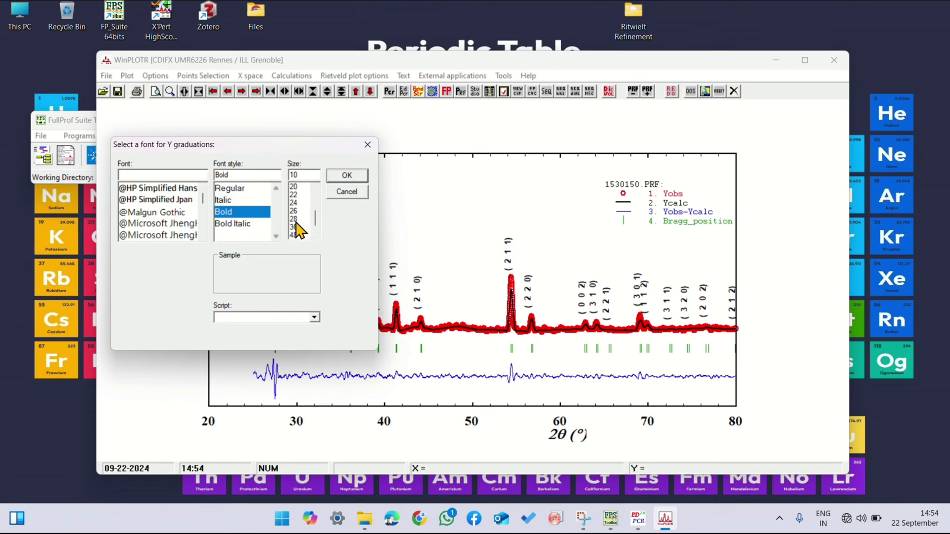
{"action": "left_click", "coordinate": [299, 219]}
{"action": "left_click", "coordinate": [346, 176]}
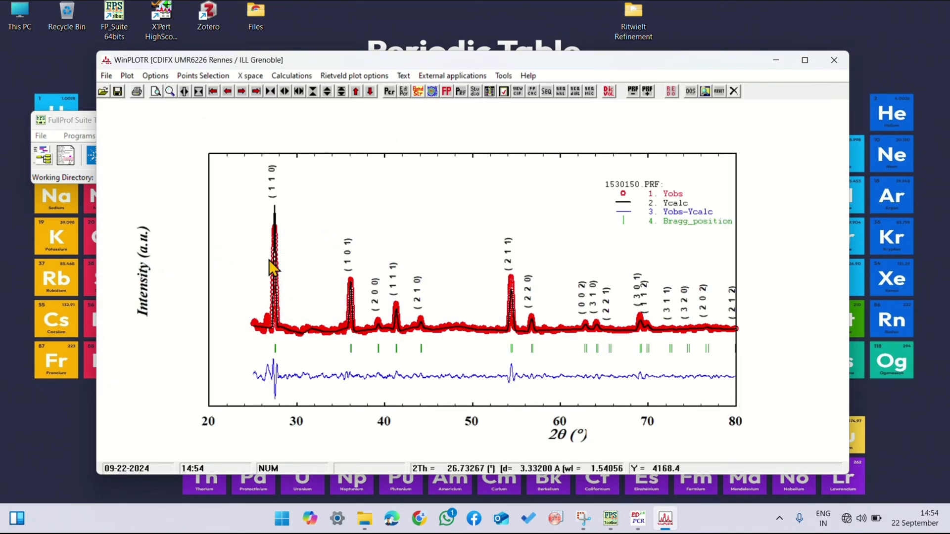
Step: Apply a bold font of size 28 to the Y legend text
{"action": "left_click", "coordinate": [403, 76]}
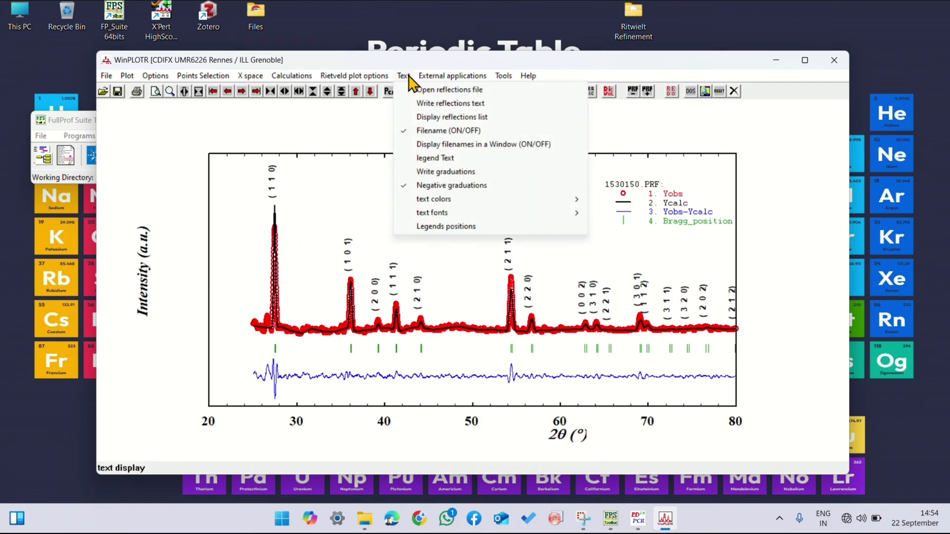
{"action": "mouse_move", "coordinate": [544, 218]}
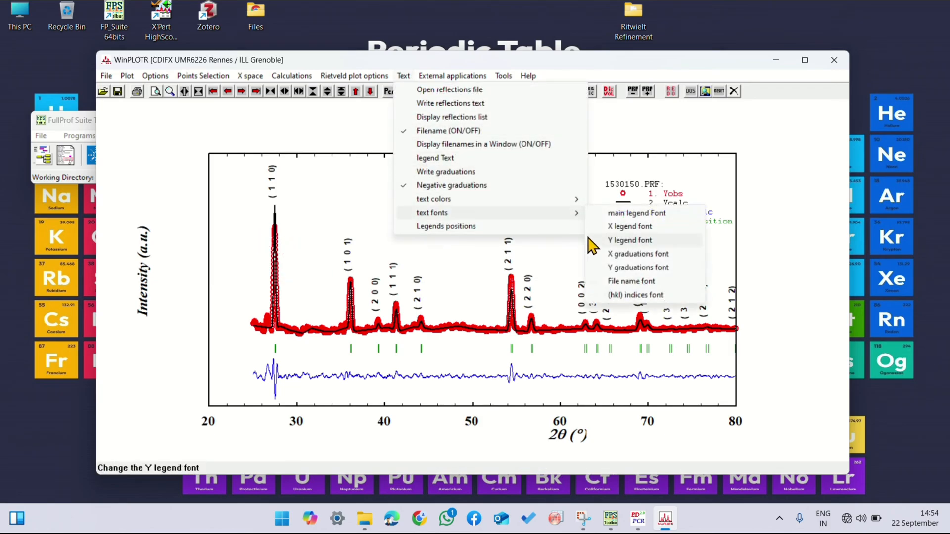
{"action": "left_click", "coordinate": [627, 241]}
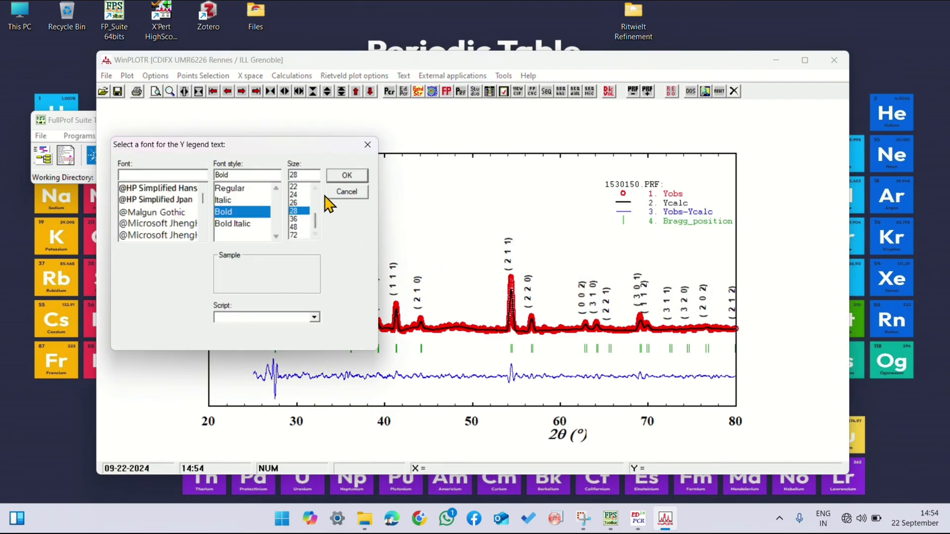
{"action": "left_click", "coordinate": [345, 178]}
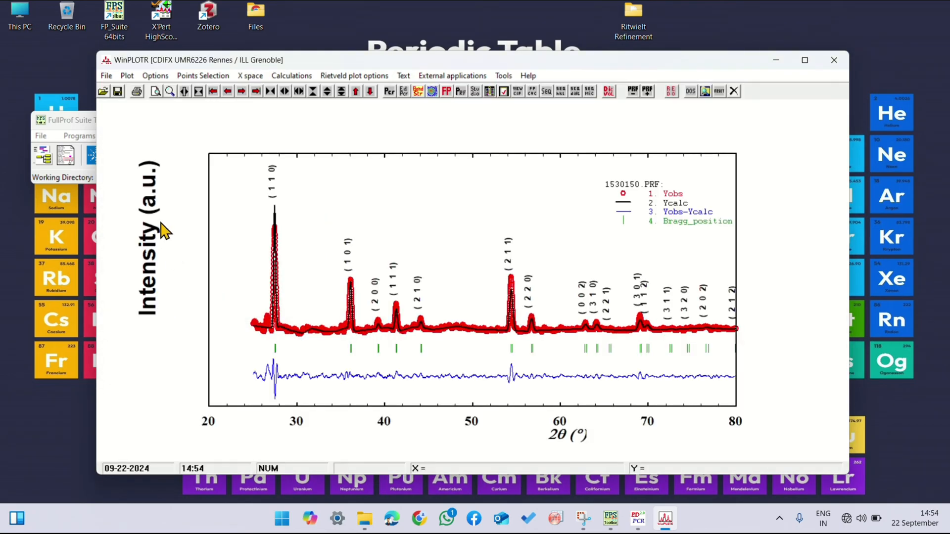
Step: Set the Y legend text to a bold font of size 18
{"action": "left_click", "coordinate": [401, 77]}
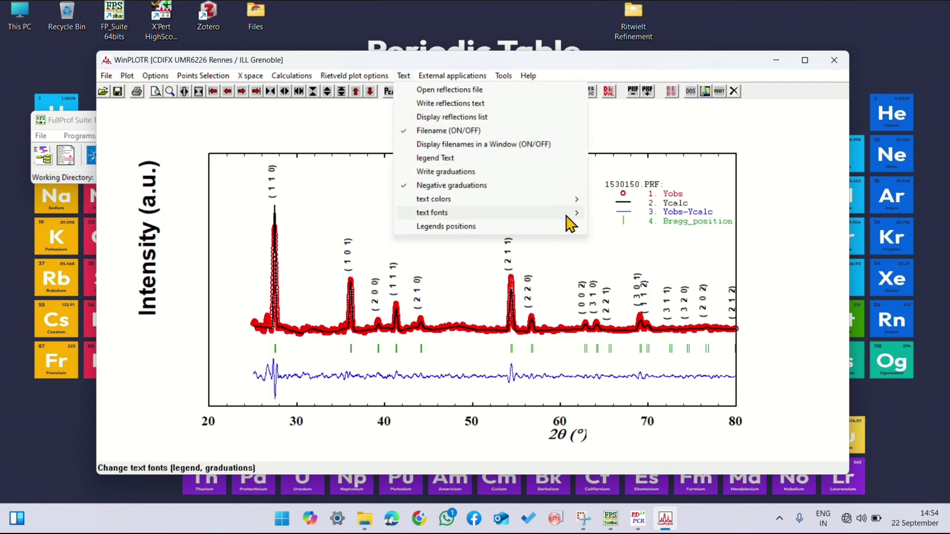
{"action": "mouse_move", "coordinate": [567, 216]}
{"action": "left_click", "coordinate": [622, 239]}
{"action": "scroll", "coordinate": [299, 218], "scroll_direction": "up", "scroll_amount": 2}
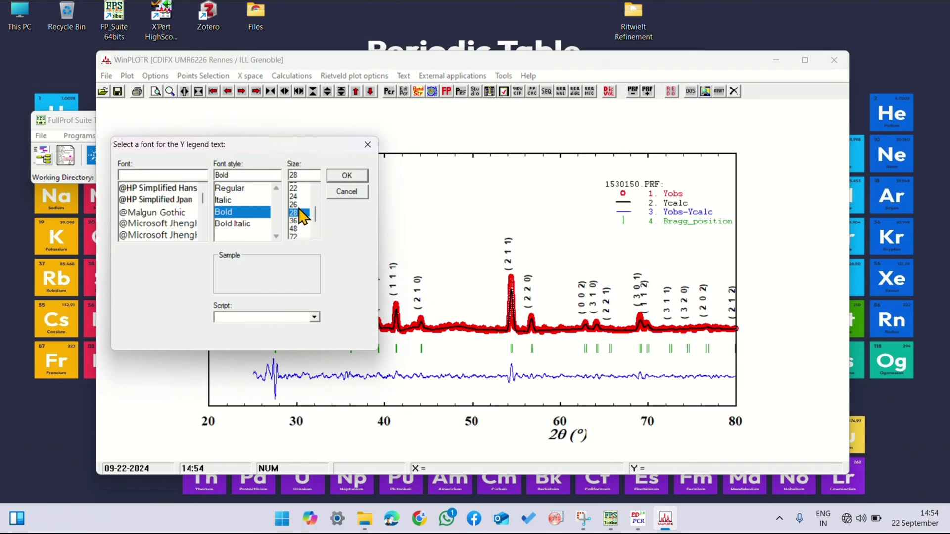
{"action": "left_click", "coordinate": [341, 177]}
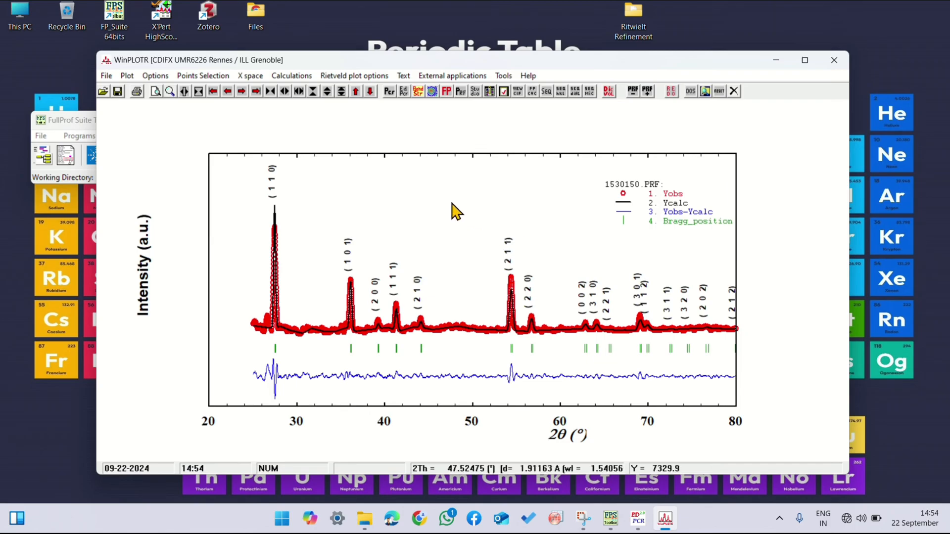
{"action": "left_click", "coordinate": [403, 75]}
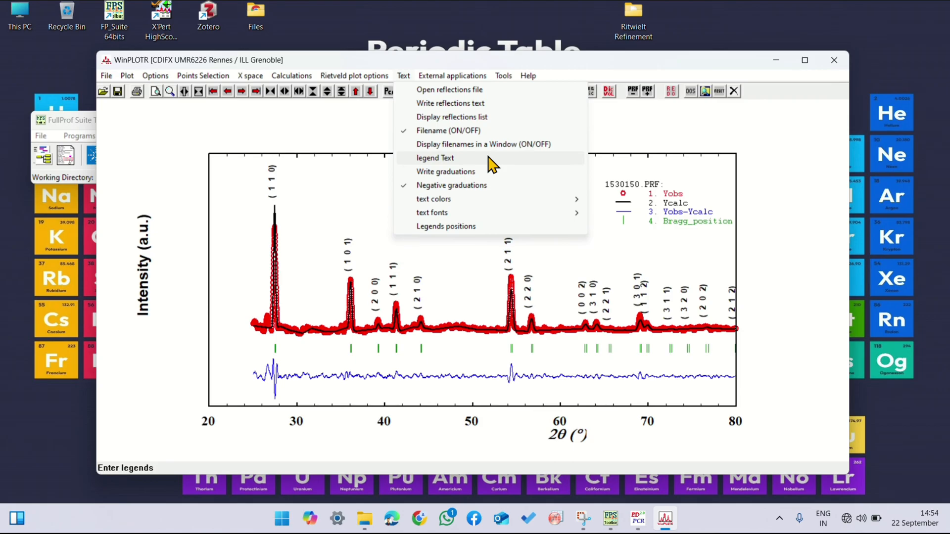
{"action": "mouse_move", "coordinate": [448, 78]}
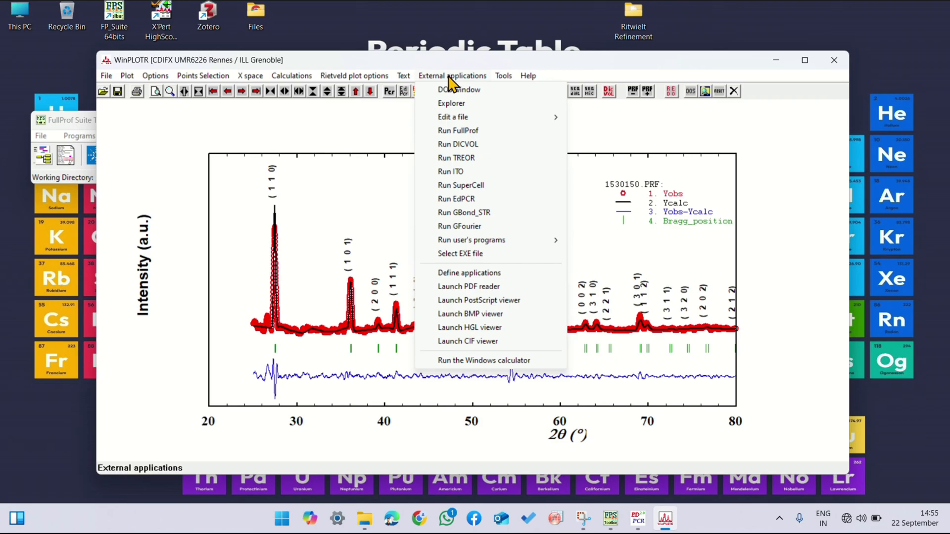
{"action": "mouse_move", "coordinate": [406, 74]}
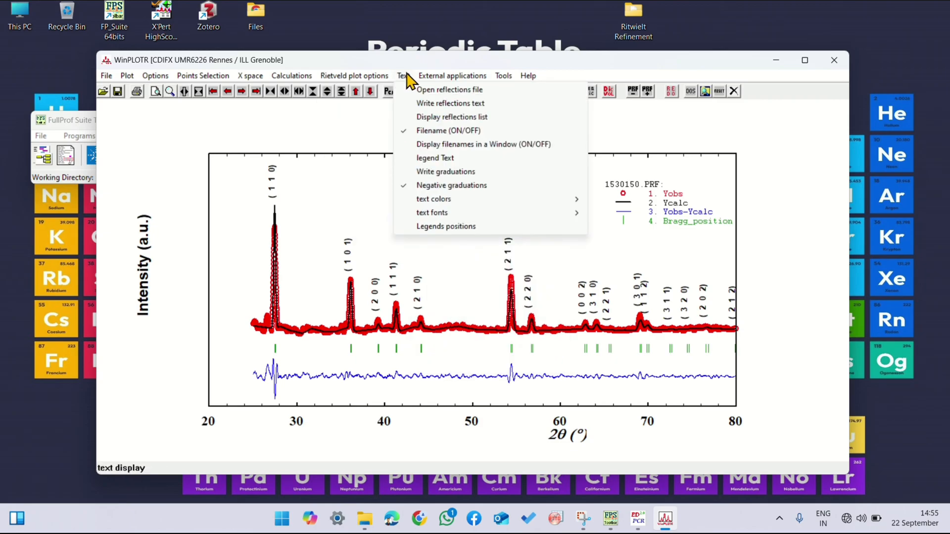
{"action": "left_click", "coordinate": [766, 204]}
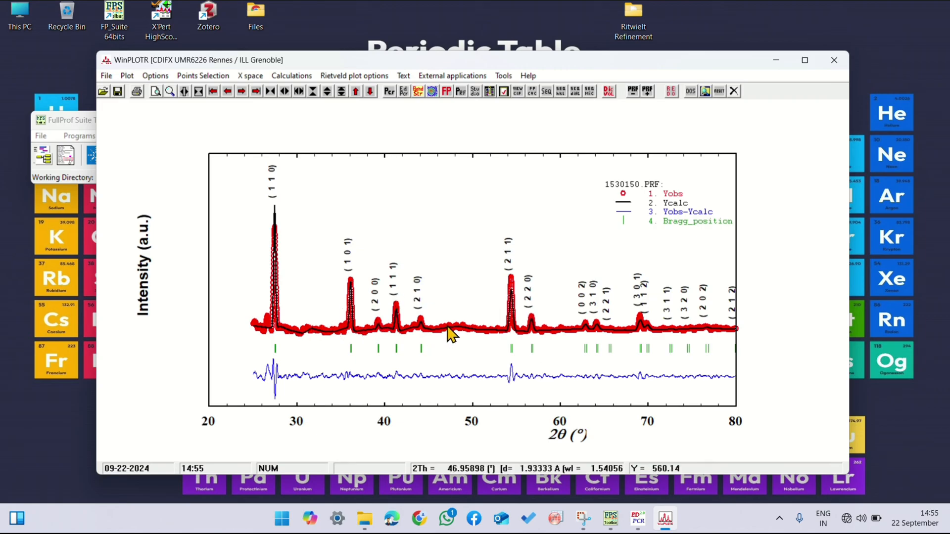
Step: Export the plot as a BMP file named tio2 in the Desktop's Ritwielt Refinement folder
{"action": "left_click", "coordinate": [107, 76]}
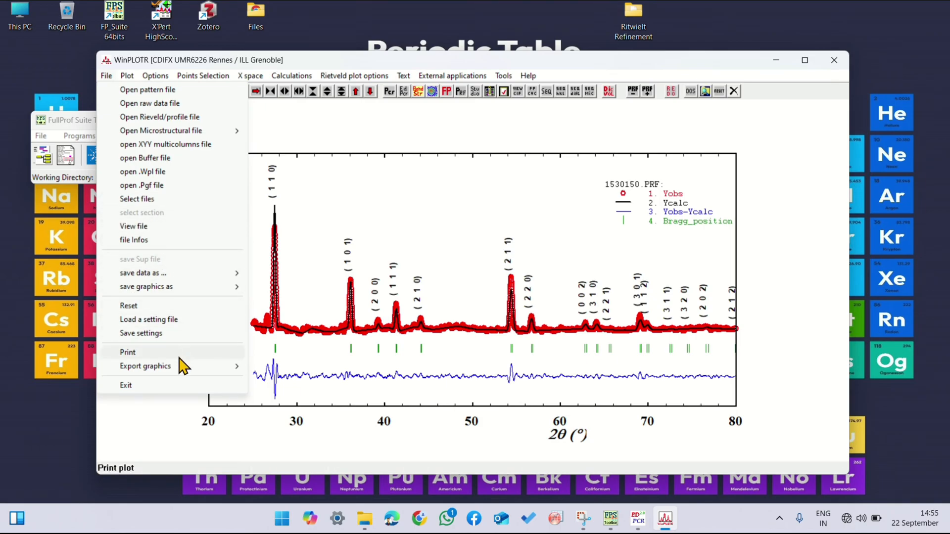
{"action": "mouse_move", "coordinate": [181, 367]}
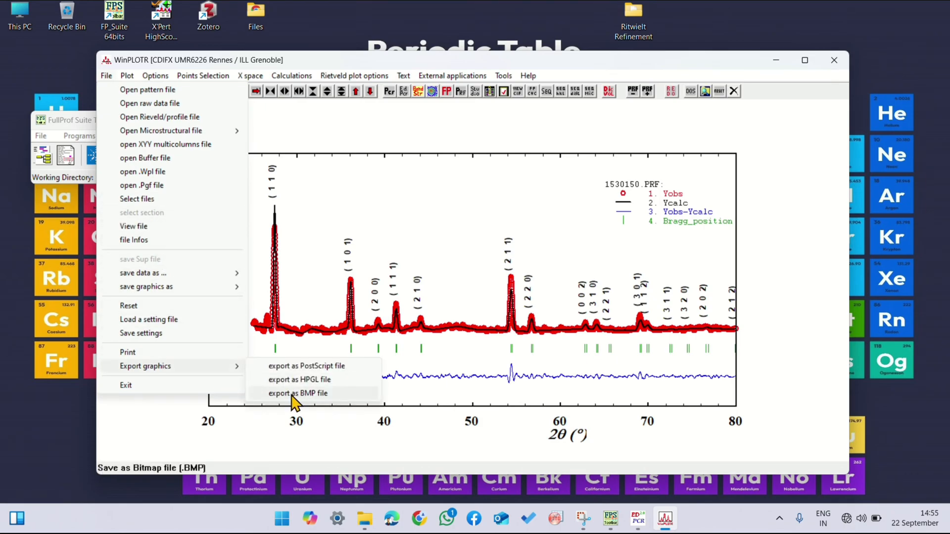
{"action": "left_click", "coordinate": [292, 394]}
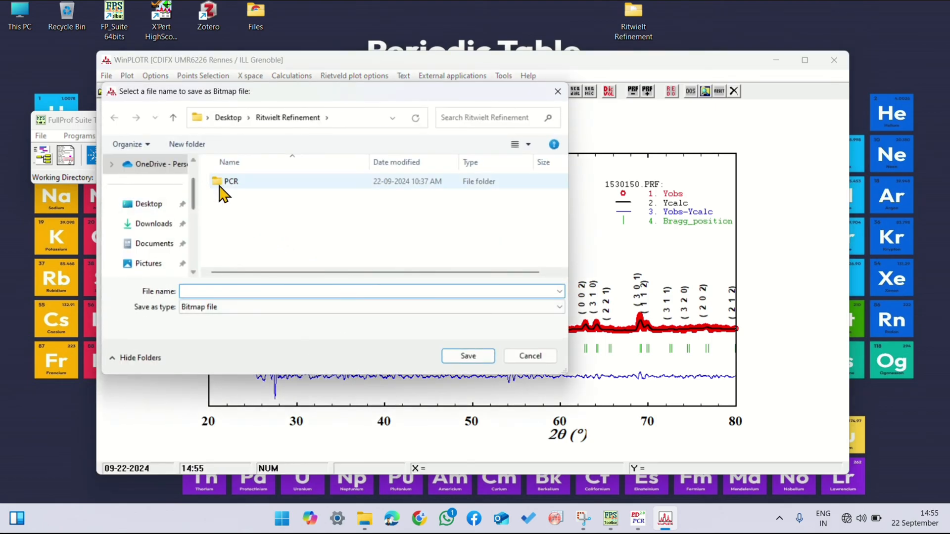
{"action": "left_click", "coordinate": [156, 207]}
{"action": "double_click", "coordinate": [271, 201]}
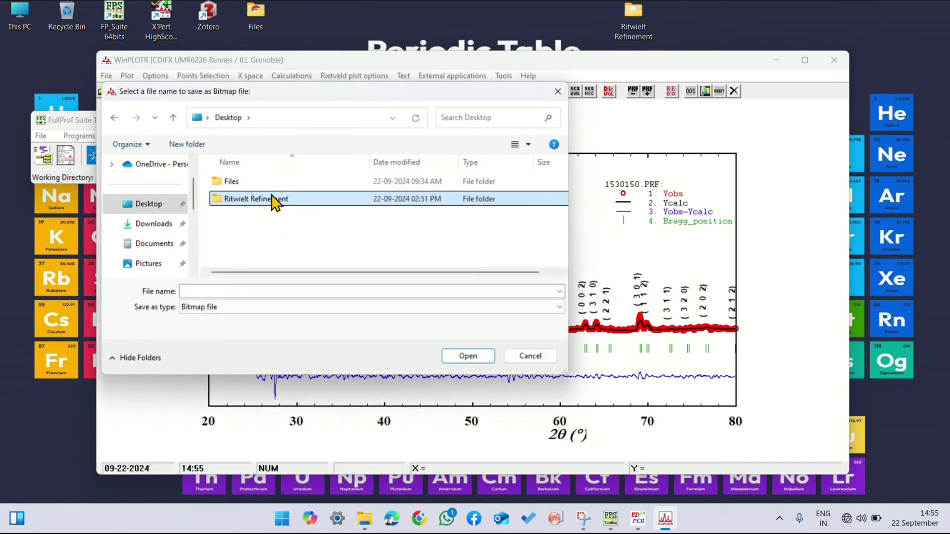
{"action": "left_click", "coordinate": [244, 291]}
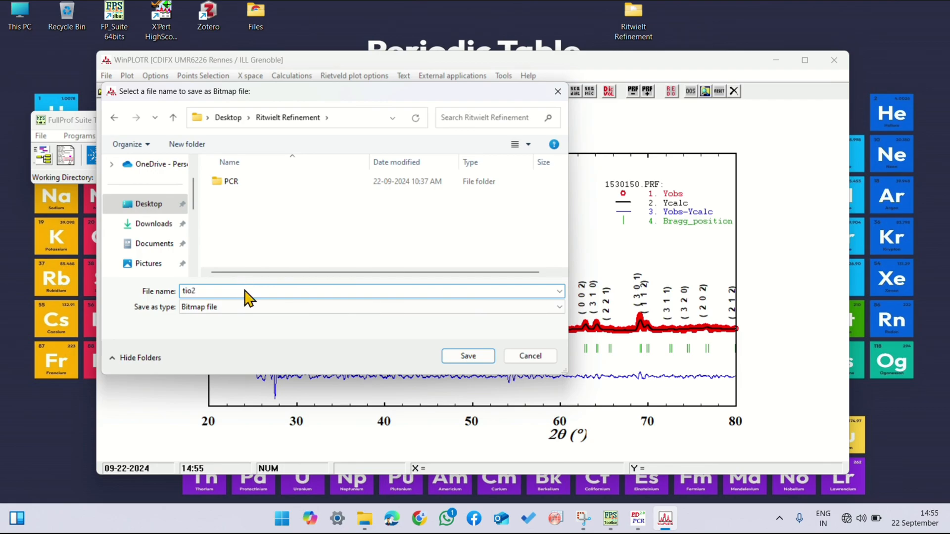
{"action": "left_click", "coordinate": [468, 356]}
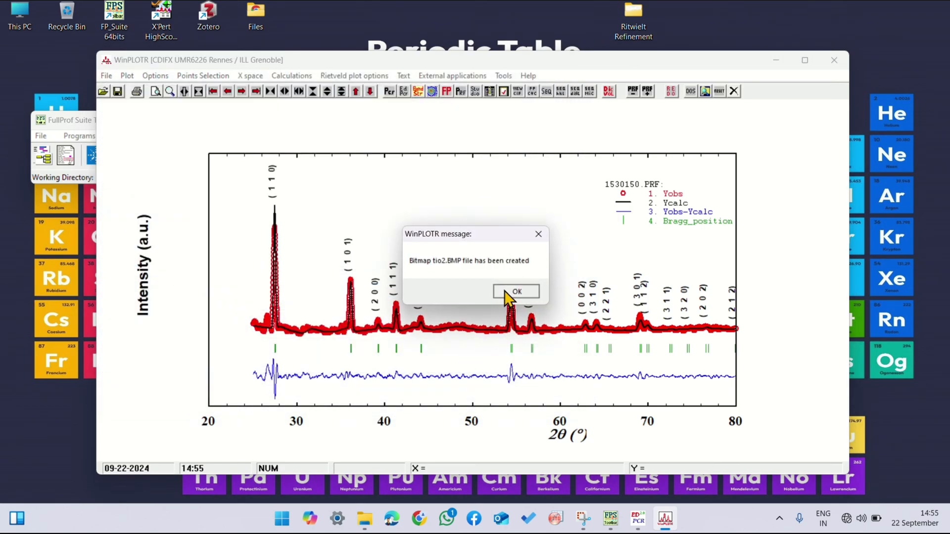
{"action": "left_click", "coordinate": [503, 290]}
{"action": "left_click", "coordinate": [462, 362]}
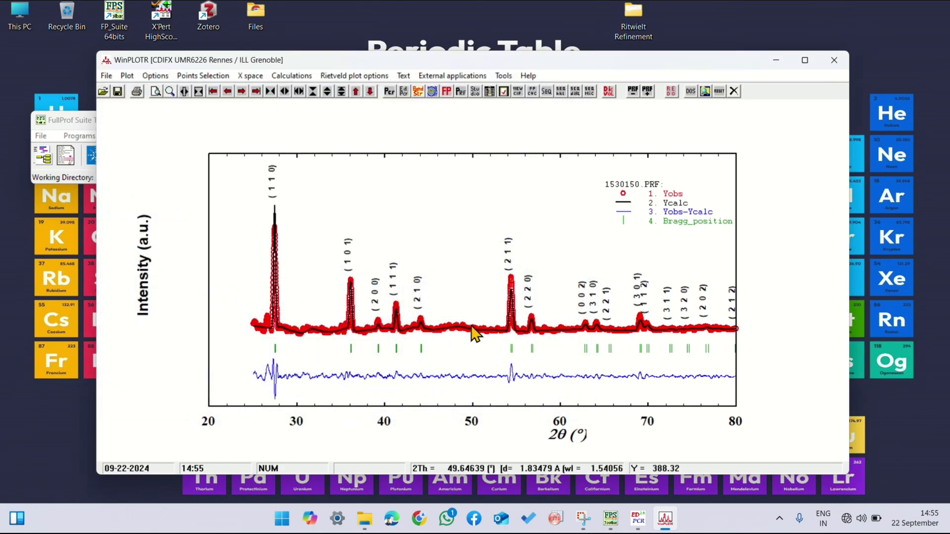
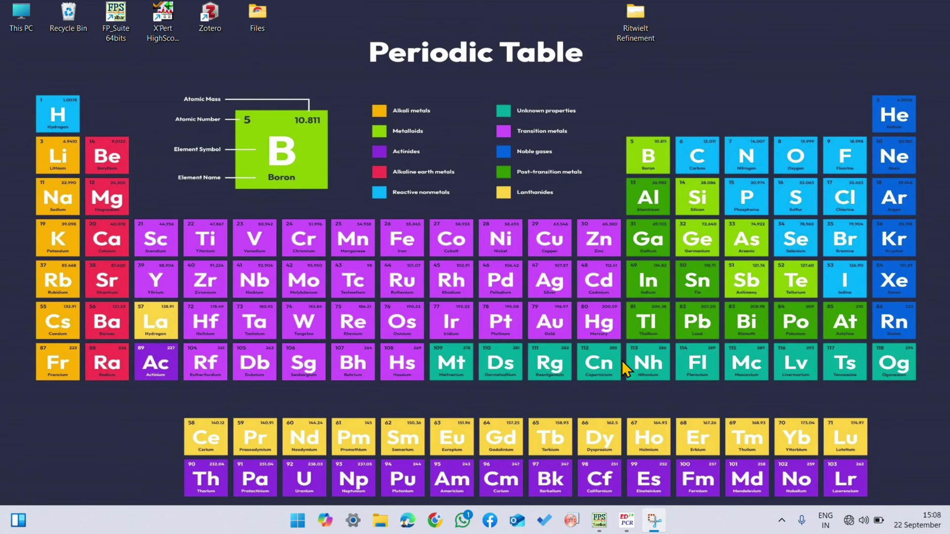
Step: Switch to the PCR editor, run the FullProf refinement on the 1530150 file, close the program and reload the PCR file
{"action": "mouse_move", "coordinate": [624, 522]}
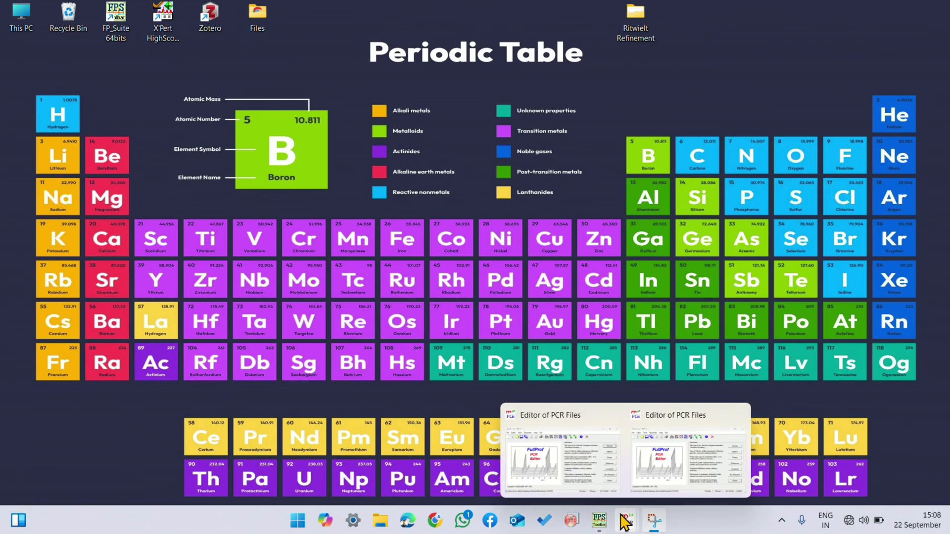
{"action": "left_click", "coordinate": [661, 481]}
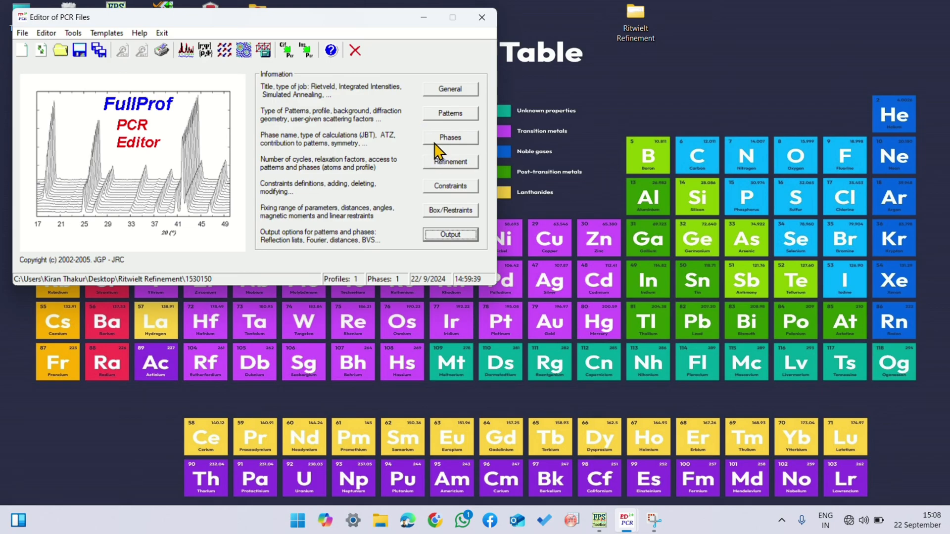
{"action": "left_click", "coordinate": [191, 50]}
{"action": "left_click", "coordinate": [208, 157]}
{"action": "double_click", "coordinate": [204, 157]}
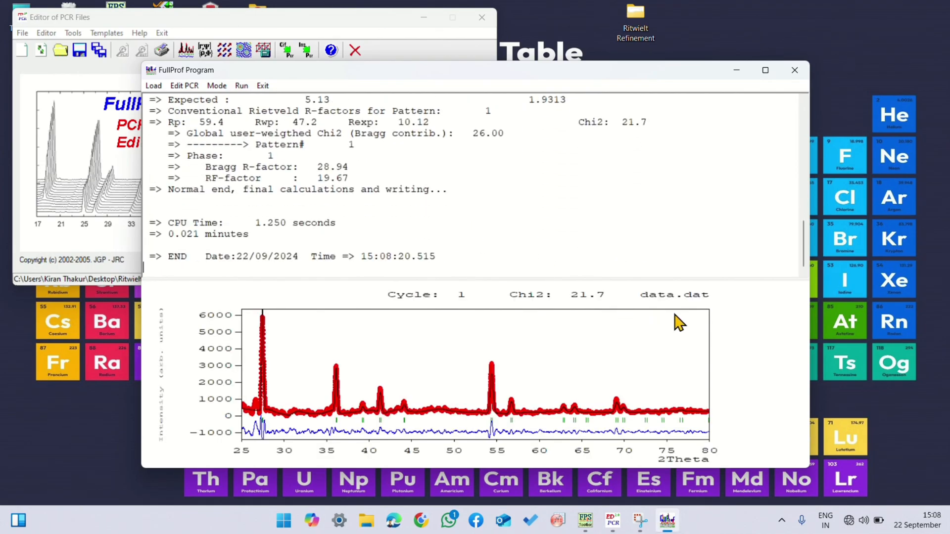
{"action": "left_click", "coordinate": [794, 70]}
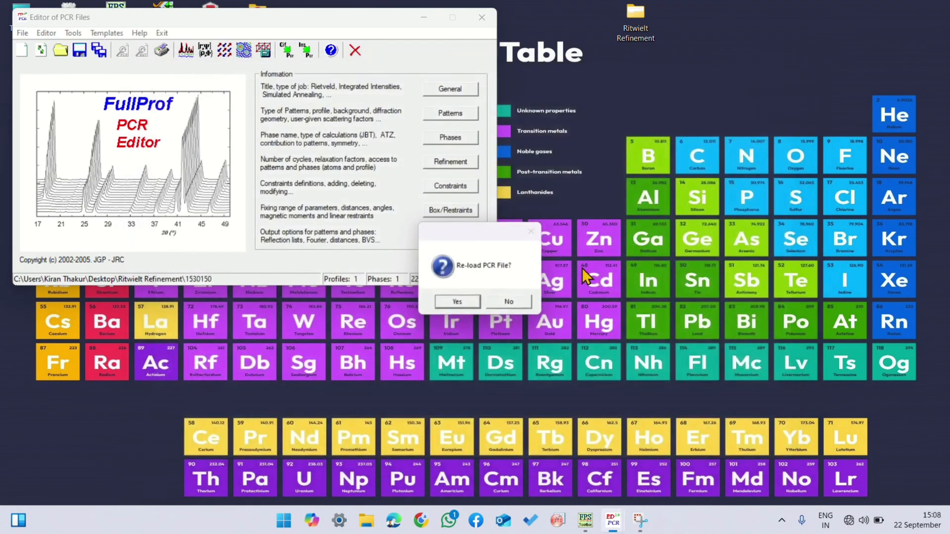
{"action": "left_click", "coordinate": [451, 300]}
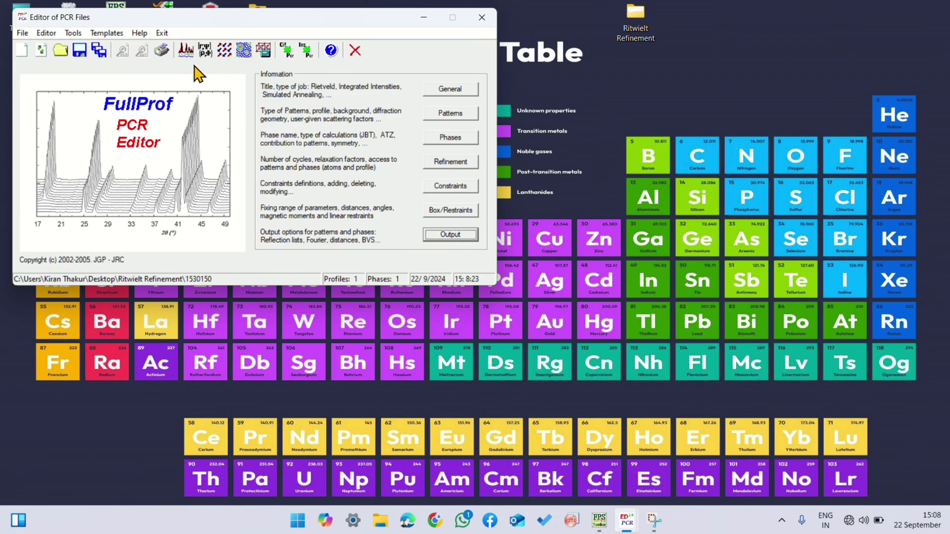
Step: Enable the Crystallographic Information File (CIF) in the output options and minimize the PCR editor
{"action": "left_click", "coordinate": [439, 238]}
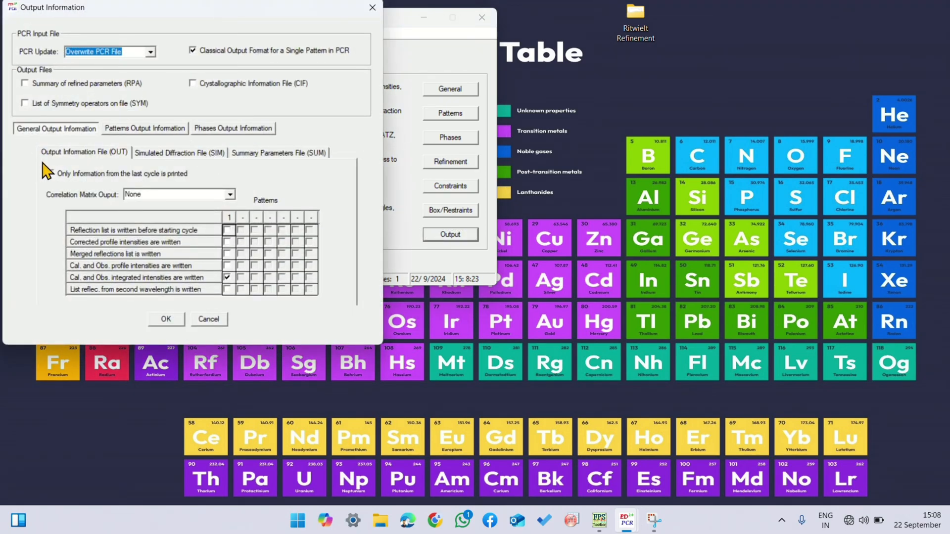
{"action": "left_click", "coordinate": [192, 84]}
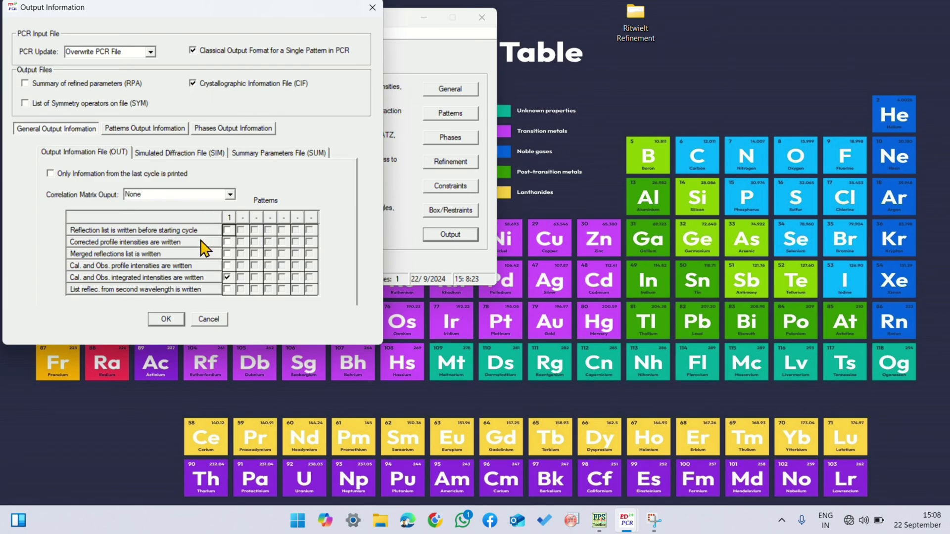
{"action": "left_click", "coordinate": [166, 320]}
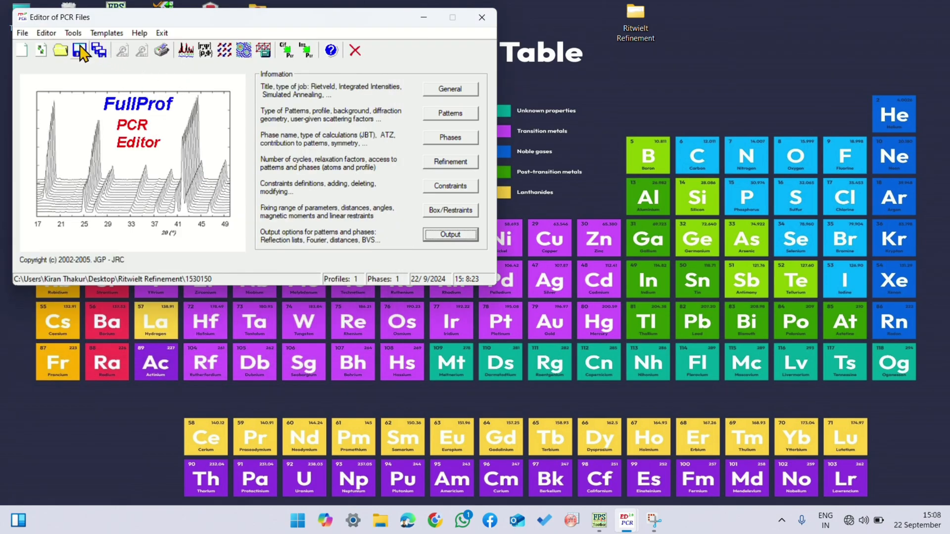
{"action": "left_click_drag", "start_coordinate": [338, 20], "coordinate": [376, 97]}
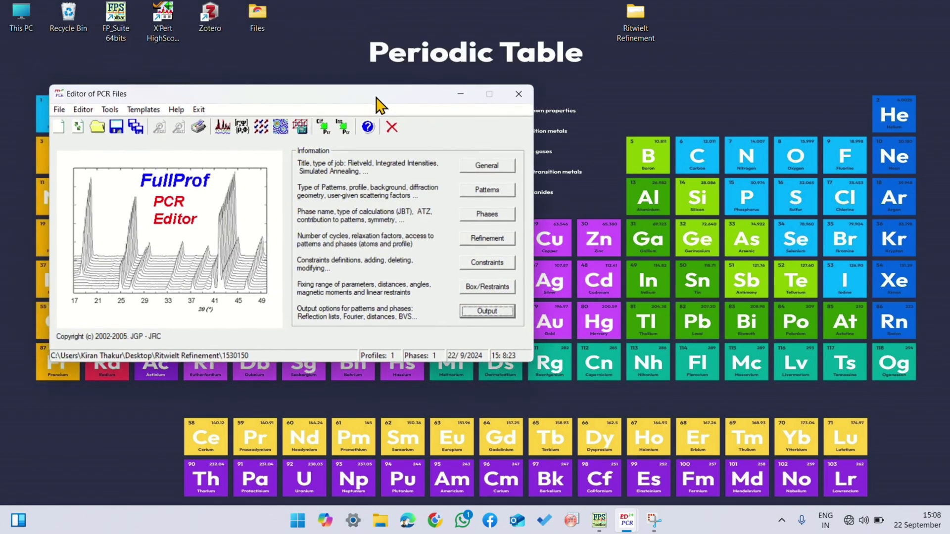
{"action": "left_click", "coordinate": [457, 99]}
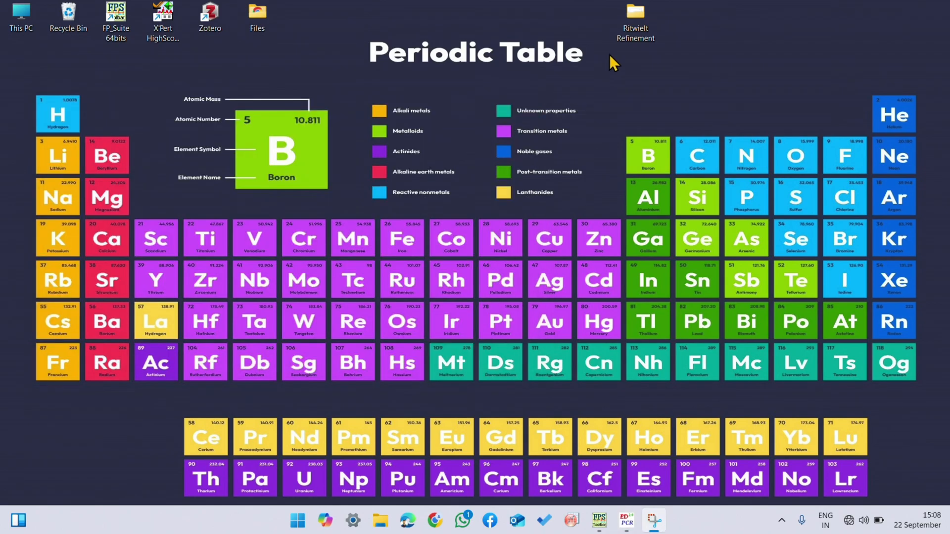
Step: Open the Ritwielt Refinement folder on the desktop and locate the 1530150 CIF file
{"action": "double_click", "coordinate": [635, 22]}
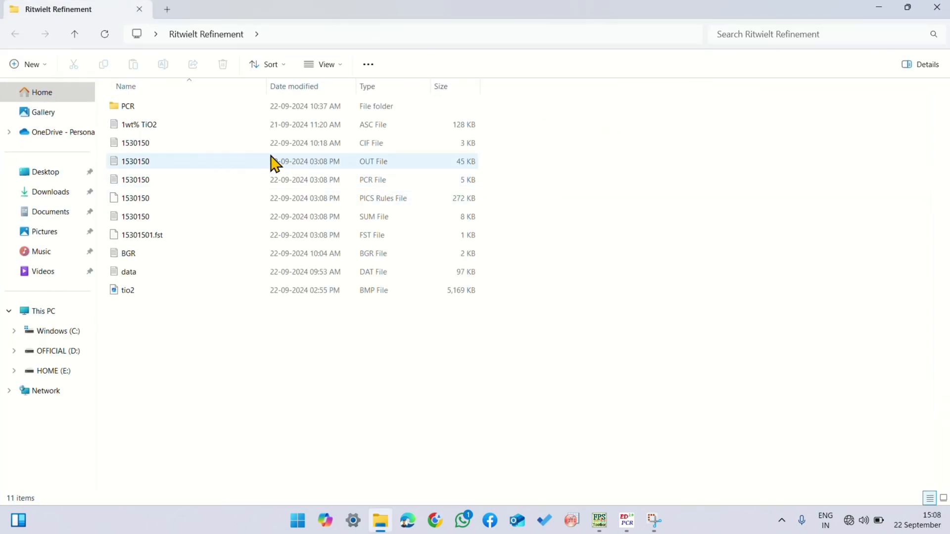
{"action": "left_click", "coordinate": [335, 149]}
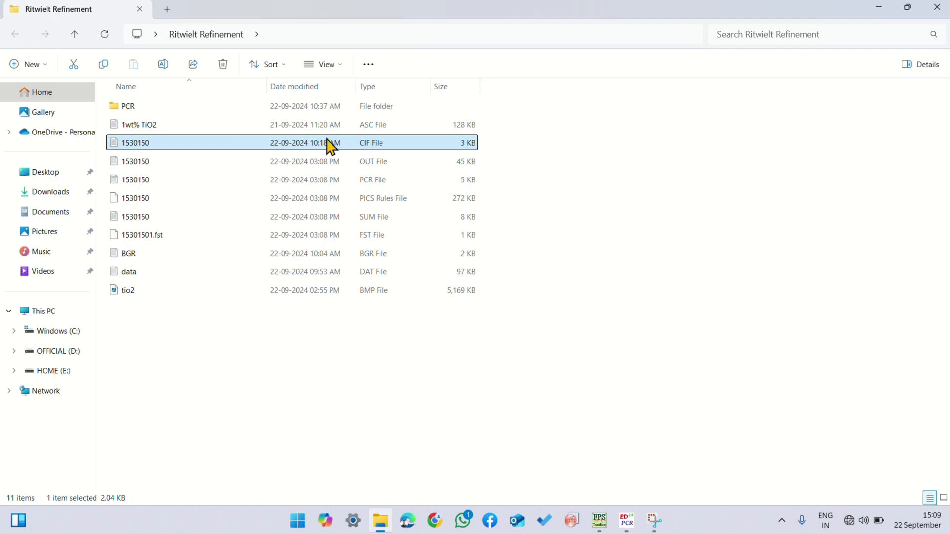
{"action": "left_click", "coordinate": [559, 262]}
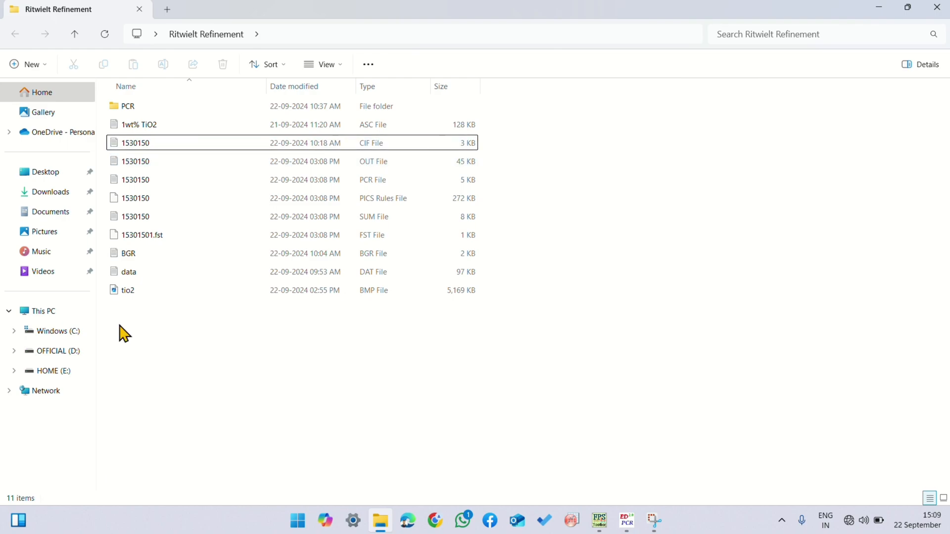
Step: Browse to the VESTA-win64 folder under Main, Software, VESTA on the OFFICIAL (D:) drive and launch the VESTA application
{"action": "left_click", "coordinate": [13, 350]}
{"action": "left_click", "coordinate": [35, 351]}
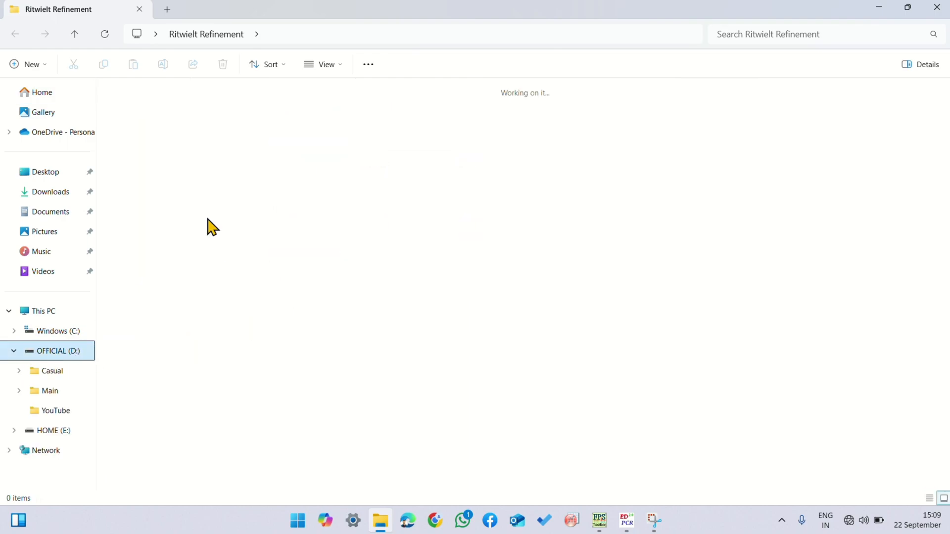
{"action": "left_click", "coordinate": [218, 116]}
{"action": "double_click", "coordinate": [636, 213]}
{"action": "double_click", "coordinate": [201, 146]}
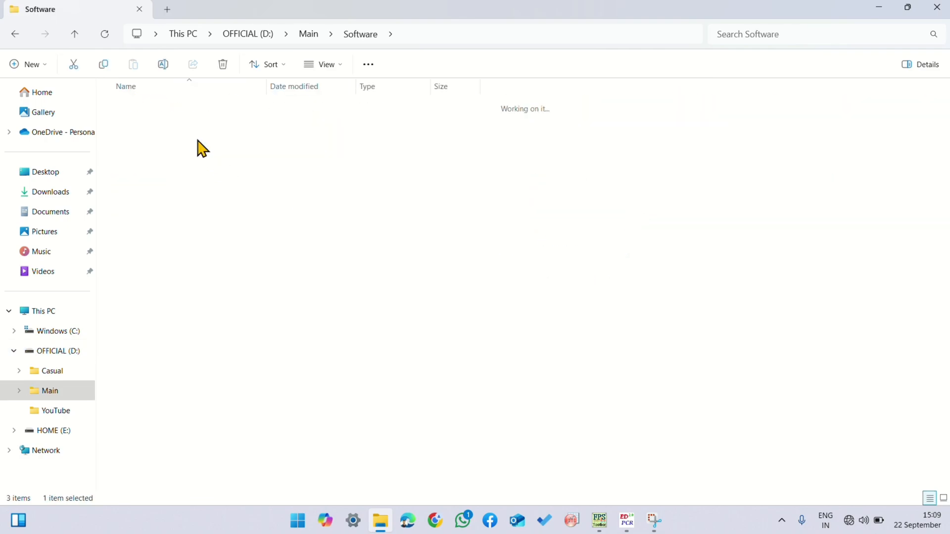
{"action": "left_click", "coordinate": [214, 114]}
{"action": "double_click", "coordinate": [213, 113]}
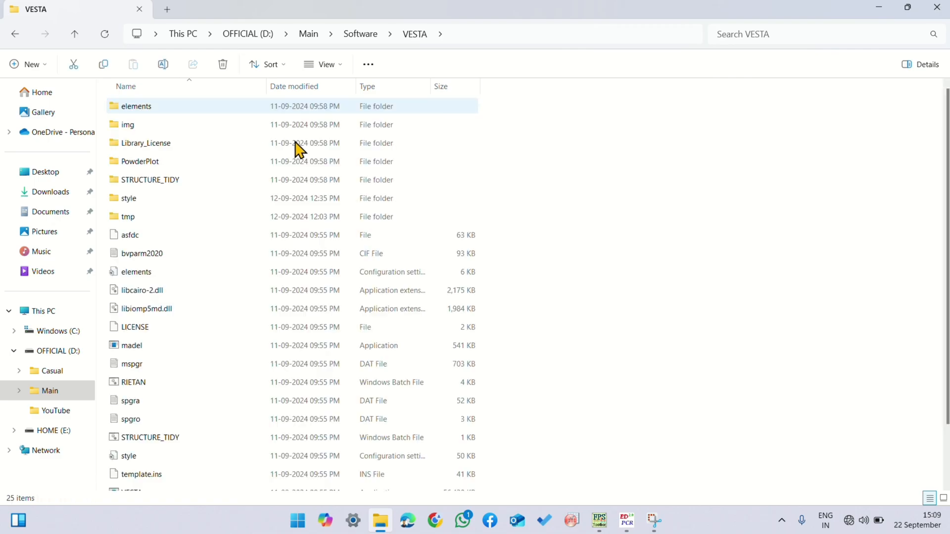
{"action": "scroll", "coordinate": [196, 314], "scroll_direction": "down", "scroll_amount": 2}
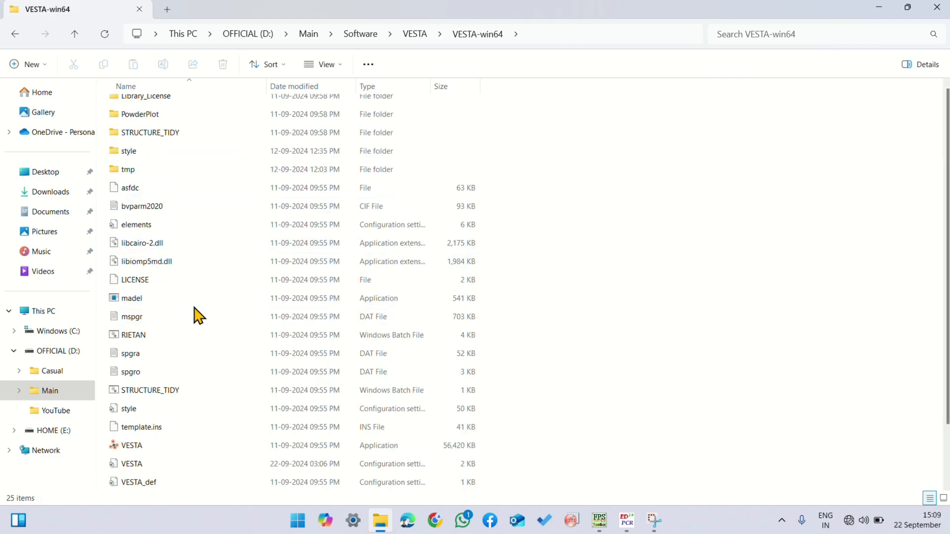
{"action": "double_click", "coordinate": [162, 447]}
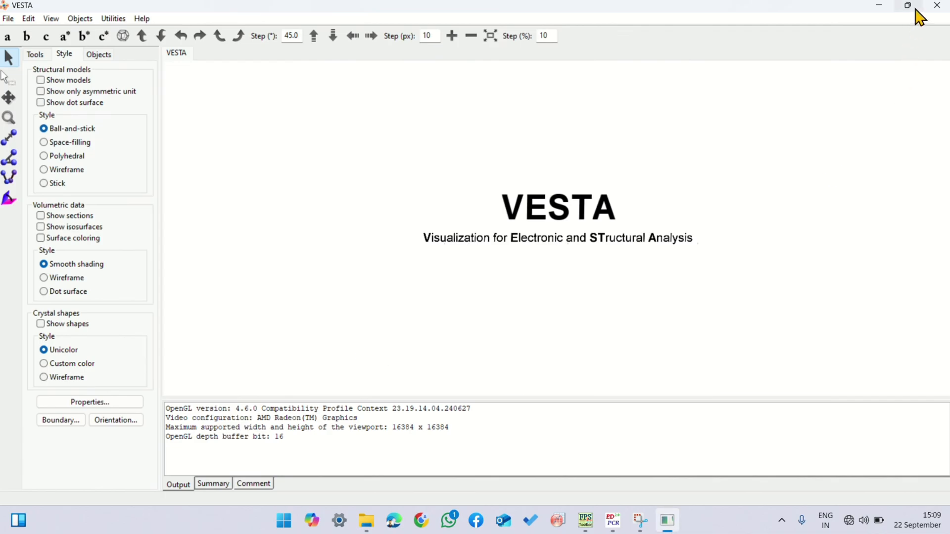
Step: Arrange VESTA beside File Explorer and load the 1530150 CIF file from the Desktop's Ritwielt Refinement folder into VESTA
{"action": "mouse_move", "coordinate": [915, 10]}
{"action": "left_click", "coordinate": [835, 43]}
{"action": "left_click", "coordinate": [752, 187]}
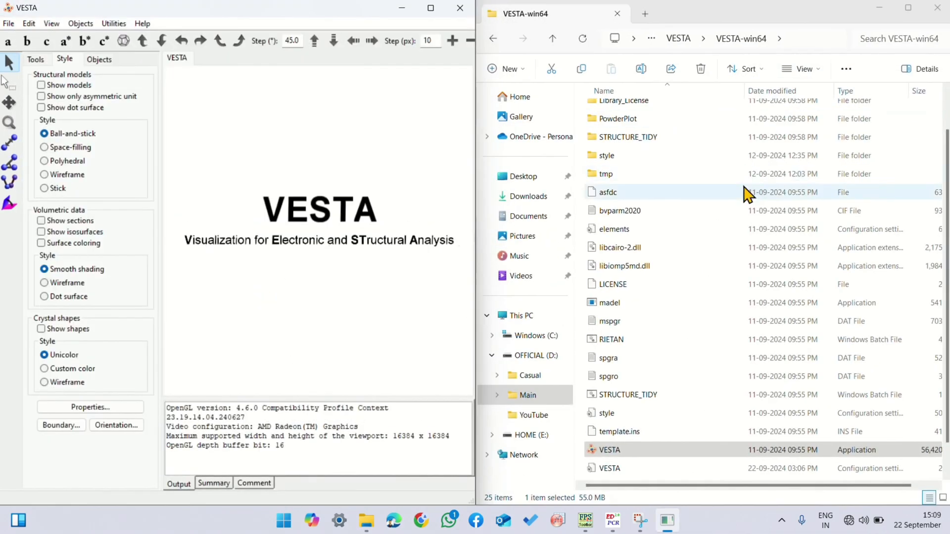
{"action": "left_click", "coordinate": [524, 177]}
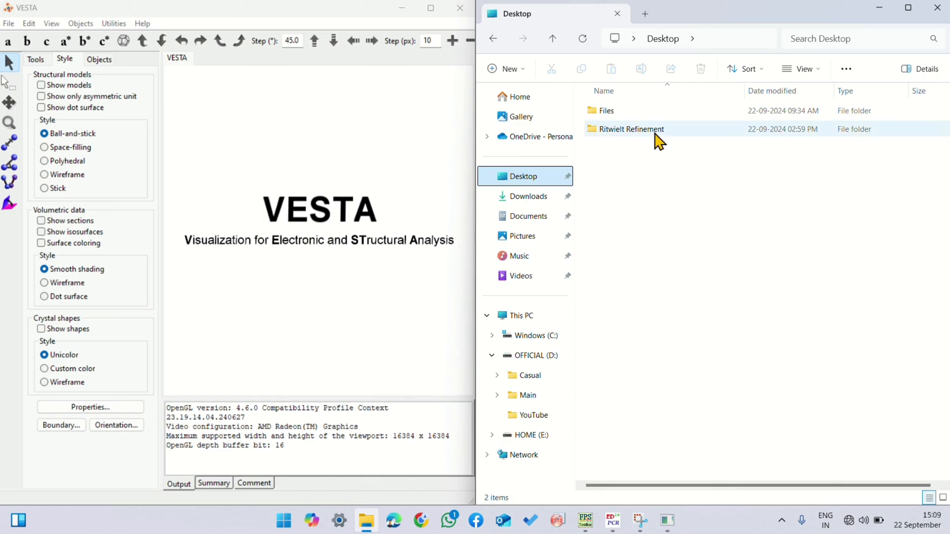
{"action": "double_click", "coordinate": [635, 130]}
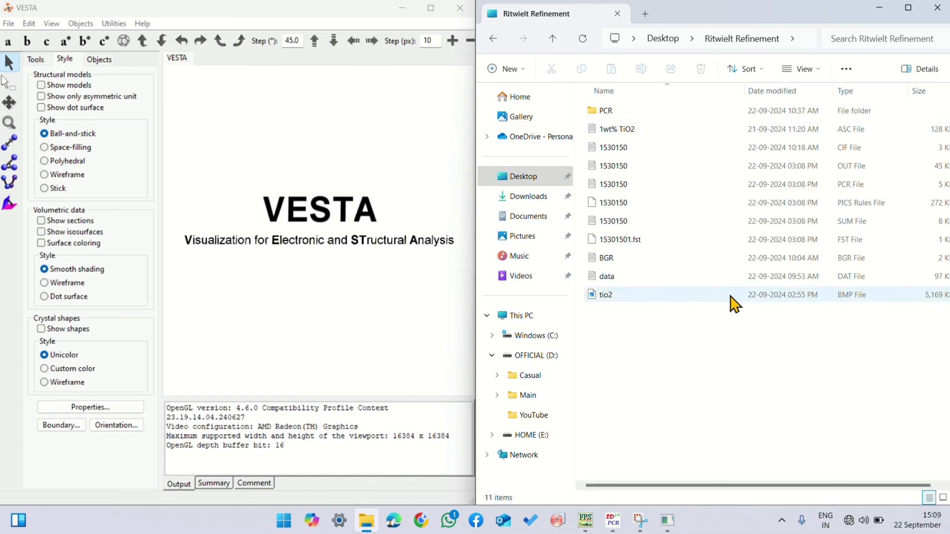
{"action": "left_click", "coordinate": [690, 151]}
{"action": "left_click_drag", "start_coordinate": [723, 152], "coordinate": [352, 189]}
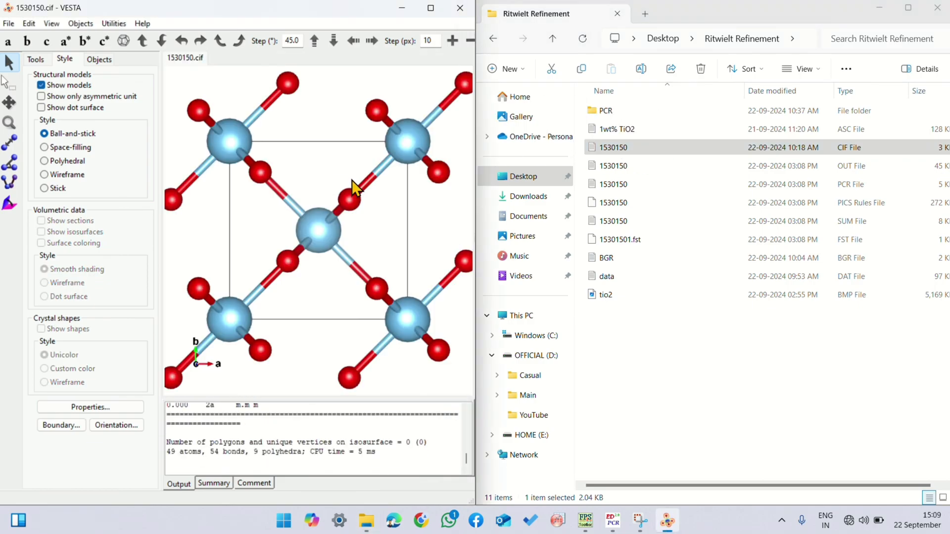
Step: Minimize File Explorer and maximize the VESTA window showing the crystal structure
{"action": "left_click", "coordinate": [879, 7]}
{"action": "left_click_drag", "start_coordinate": [336, 18], "coordinate": [638, 112]}
{"action": "left_click", "coordinate": [732, 110]}
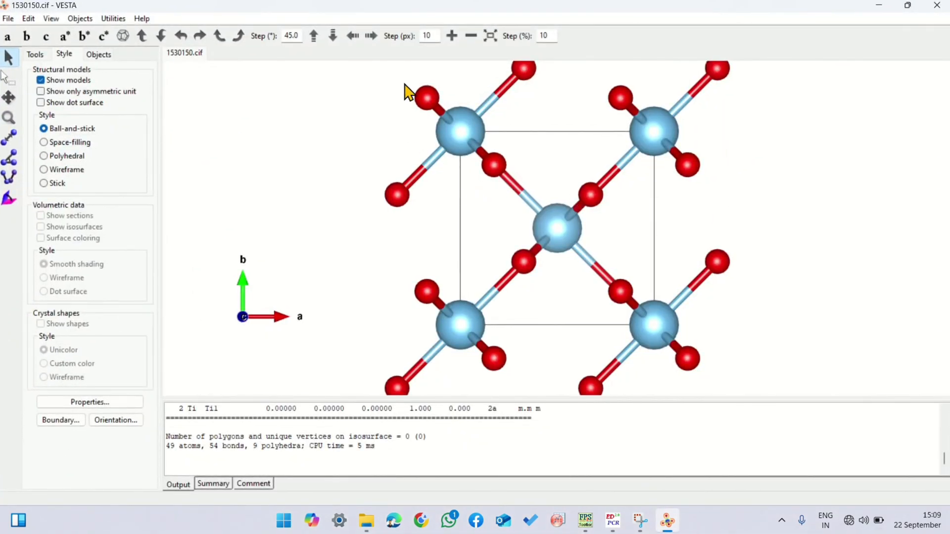
{"action": "left_click", "coordinate": [470, 40]}
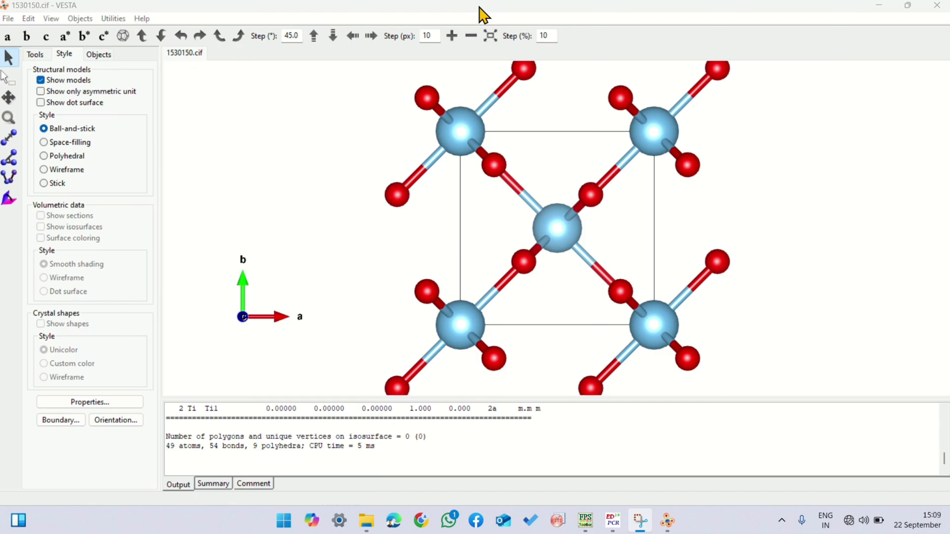
Step: Zoom out the crystal structure and rotate it to examine the unit cell from several angles
{"action": "left_click_drag", "start_coordinate": [536, 211], "coordinate": [423, 291]}
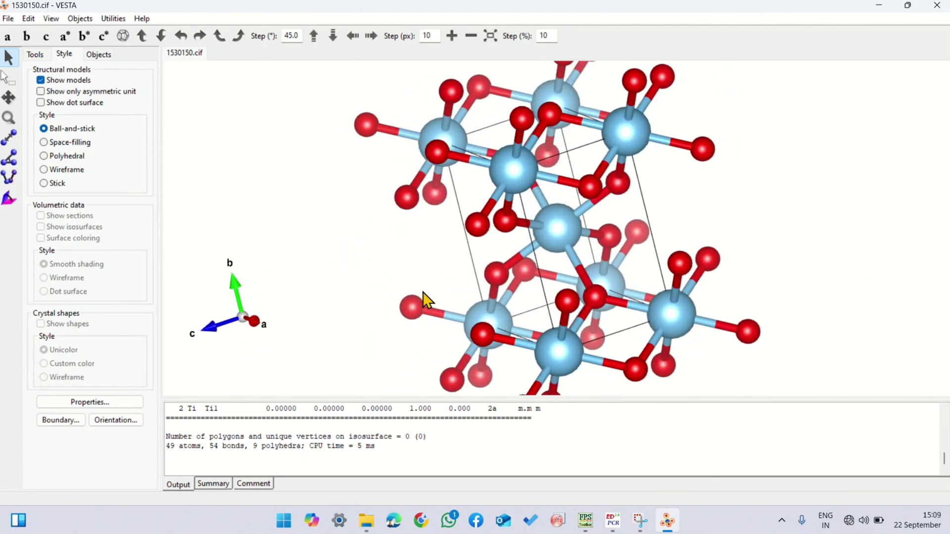
{"action": "left_click", "coordinate": [905, 6]}
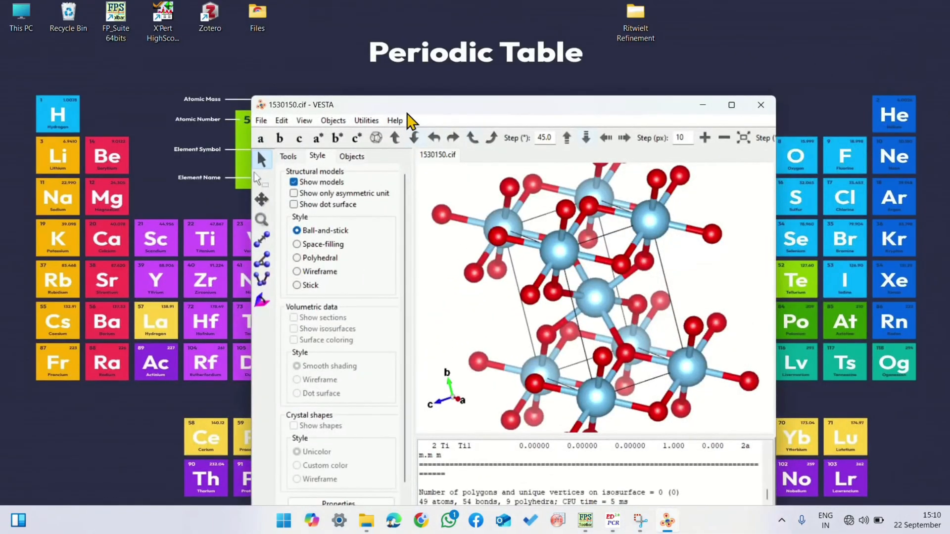
{"action": "left_click", "coordinate": [723, 138]}
{"action": "left_click", "coordinate": [731, 106]}
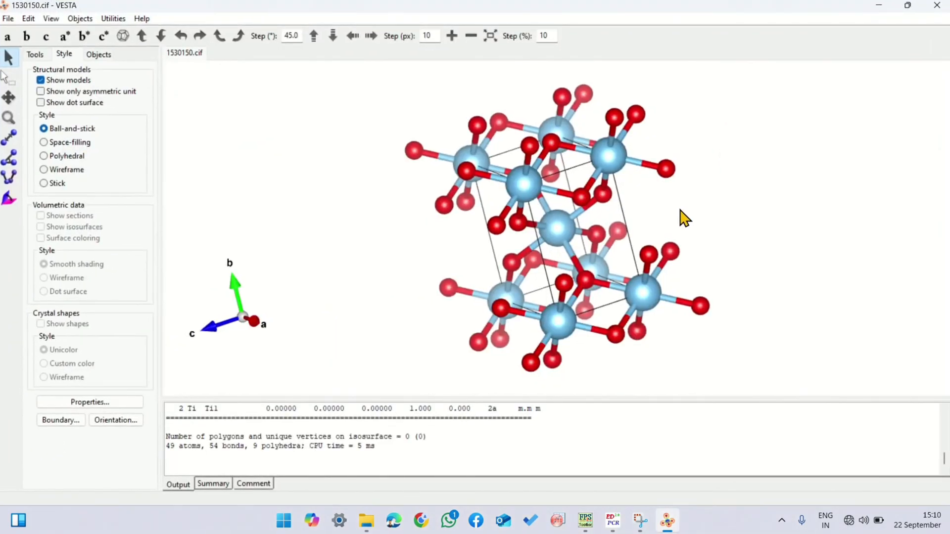
{"action": "left_click_drag", "start_coordinate": [557, 176], "coordinate": [758, 291]}
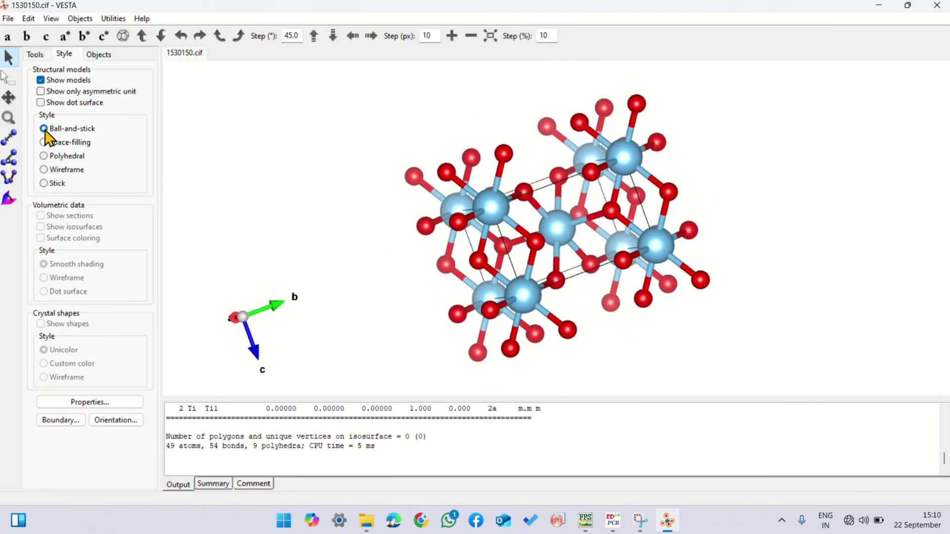
Step: Preview only the asymmetric unit from another angle and restore the full structure display
{"action": "left_click", "coordinate": [41, 92]}
{"action": "left_click_drag", "start_coordinate": [431, 217], "coordinate": [458, 306]}
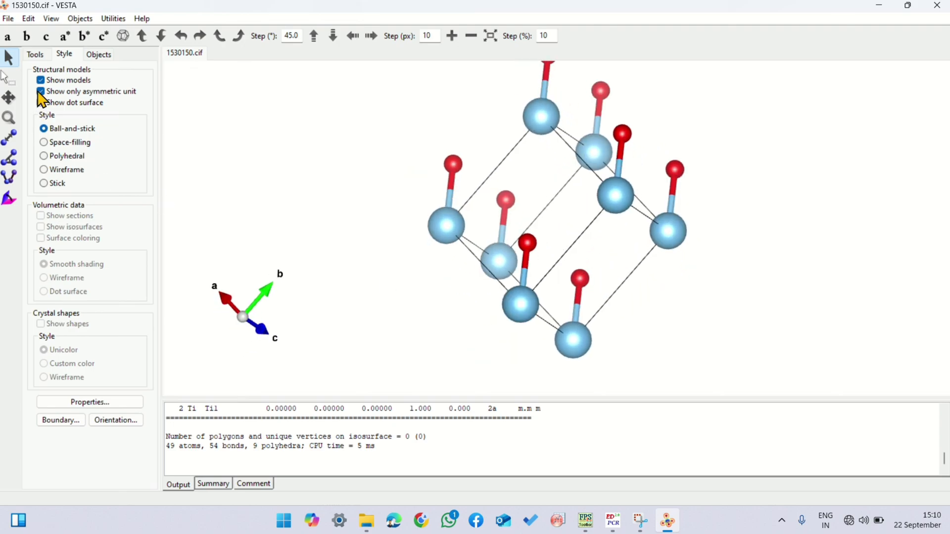
{"action": "left_click", "coordinate": [41, 92]}
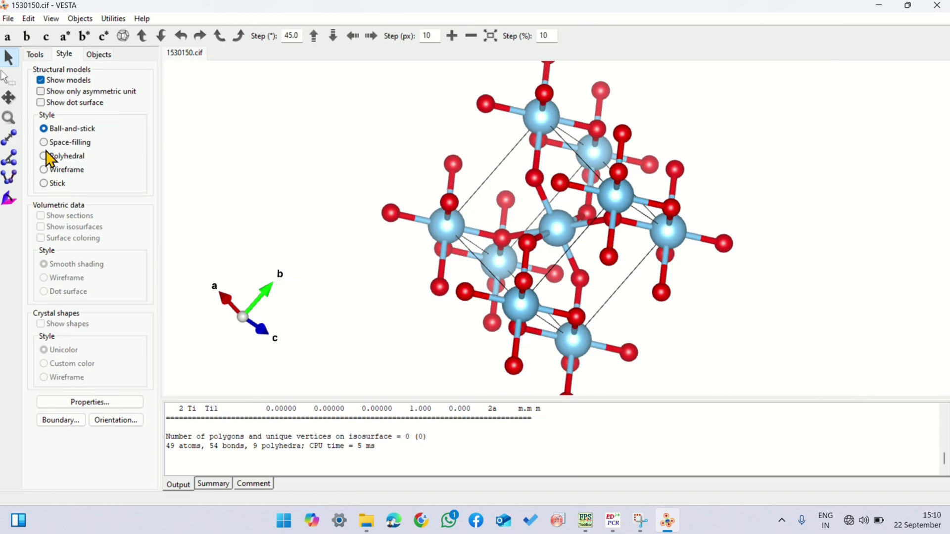
Step: Preview the dot surface around the atoms while rotating the structure and turn it off again
{"action": "left_click", "coordinate": [41, 103]}
{"action": "left_click_drag", "start_coordinate": [445, 227], "coordinate": [677, 335]}
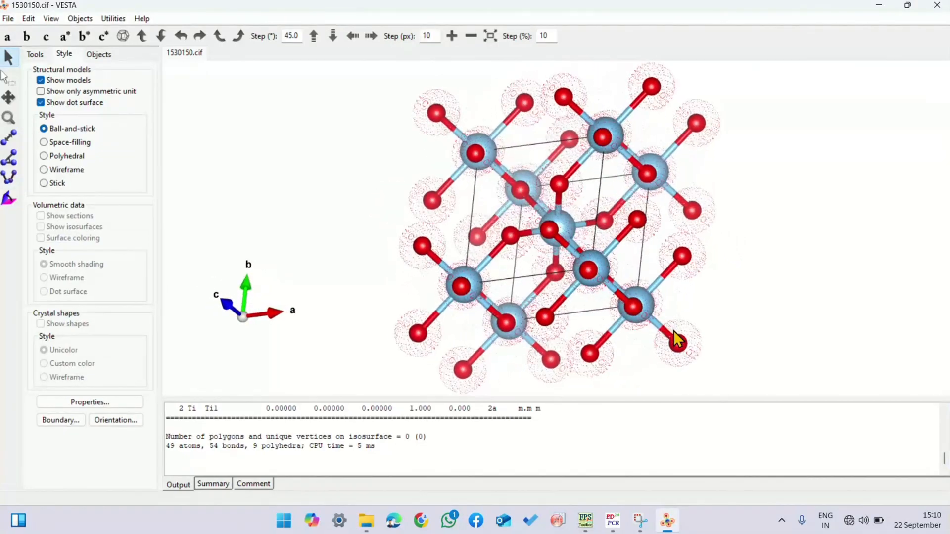
{"action": "left_click", "coordinate": [40, 103]}
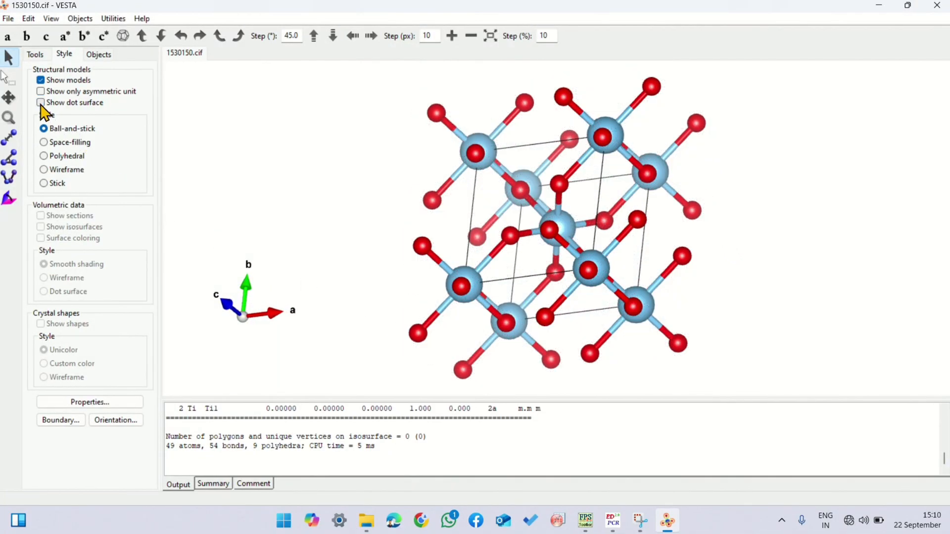
Step: Display the structural model in space-filling, polyhedral and wireframe styles in turn, rotating it in the first two
{"action": "left_click", "coordinate": [47, 144]}
{"action": "left_click_drag", "start_coordinate": [403, 269], "coordinate": [455, 254]}
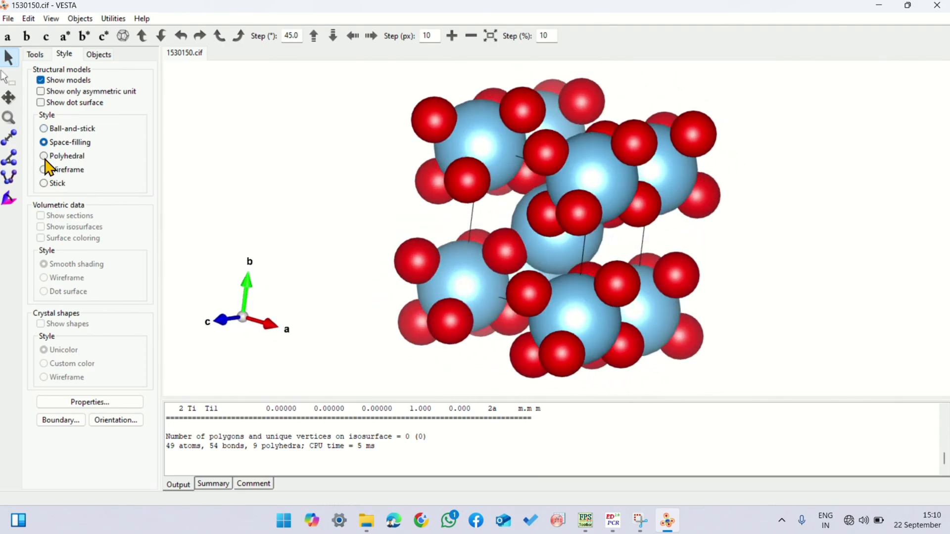
{"action": "left_click", "coordinate": [45, 157]}
{"action": "left_click_drag", "start_coordinate": [485, 212], "coordinate": [382, 287]}
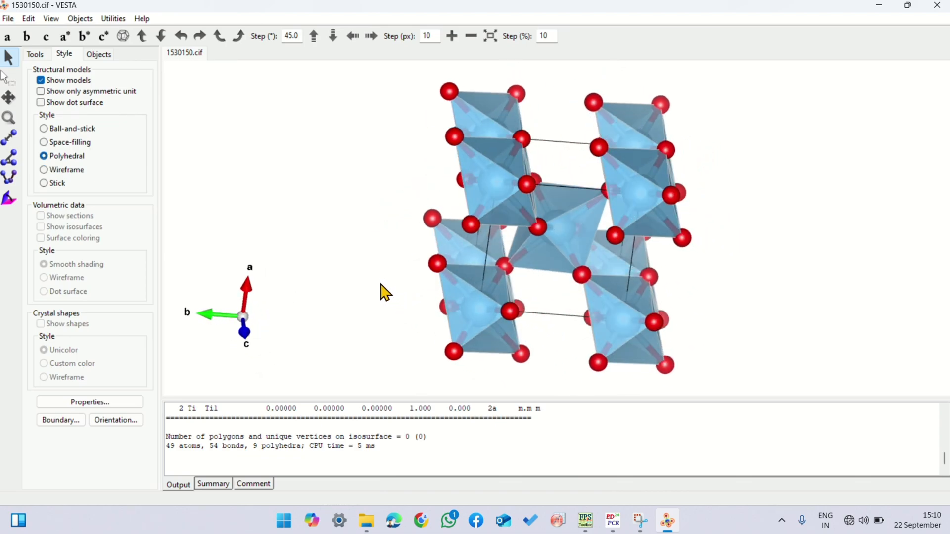
{"action": "left_click", "coordinate": [44, 169]}
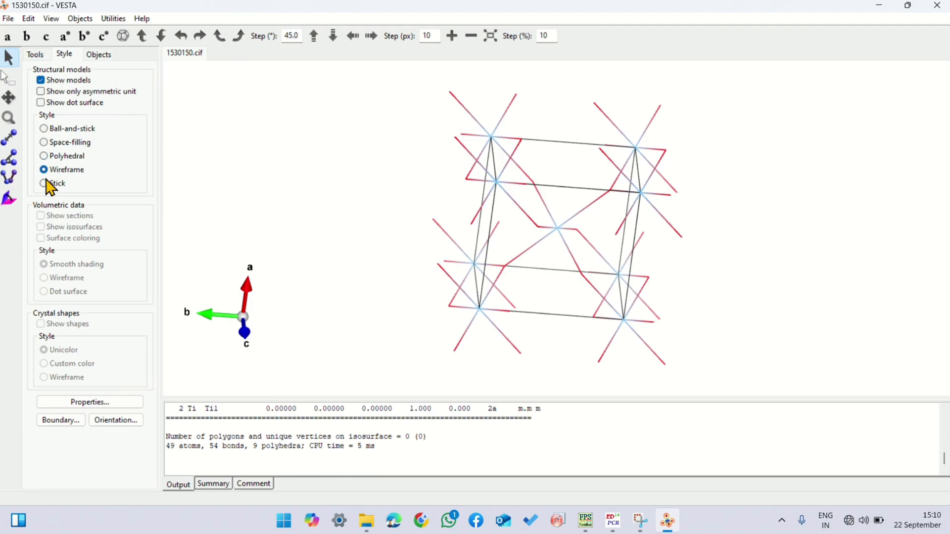
Step: Compare the stick, polyhedral and space-filling styles while rotating the structure, and set the model style to ball-and-stick
{"action": "left_click", "coordinate": [44, 183]}
{"action": "left_click", "coordinate": [44, 156]}
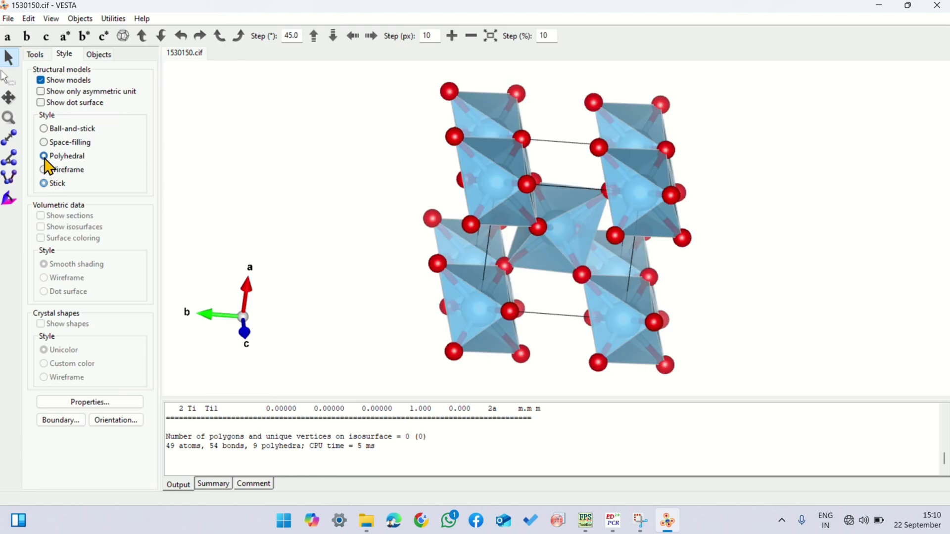
{"action": "left_click_drag", "start_coordinate": [447, 207], "coordinate": [635, 309]}
{"action": "left_click", "coordinate": [46, 142]}
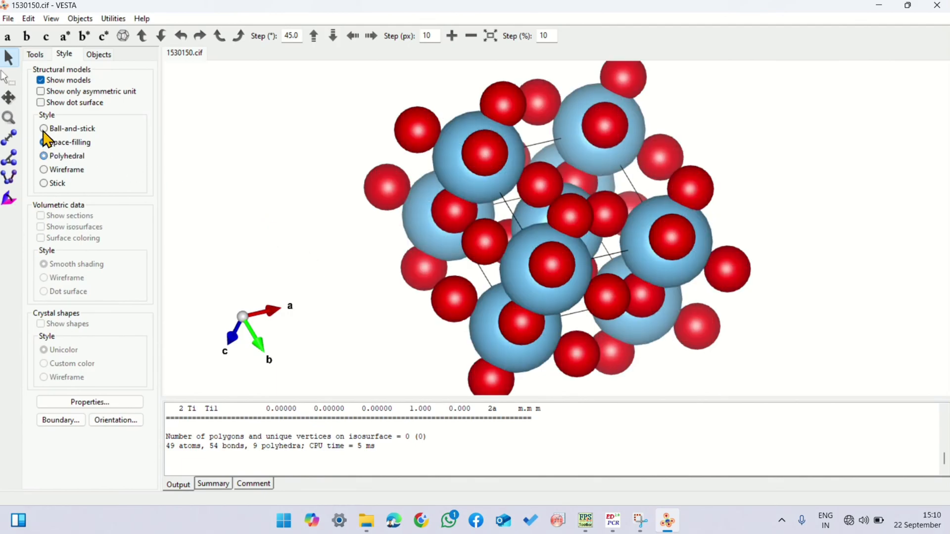
{"action": "left_click", "coordinate": [44, 130]}
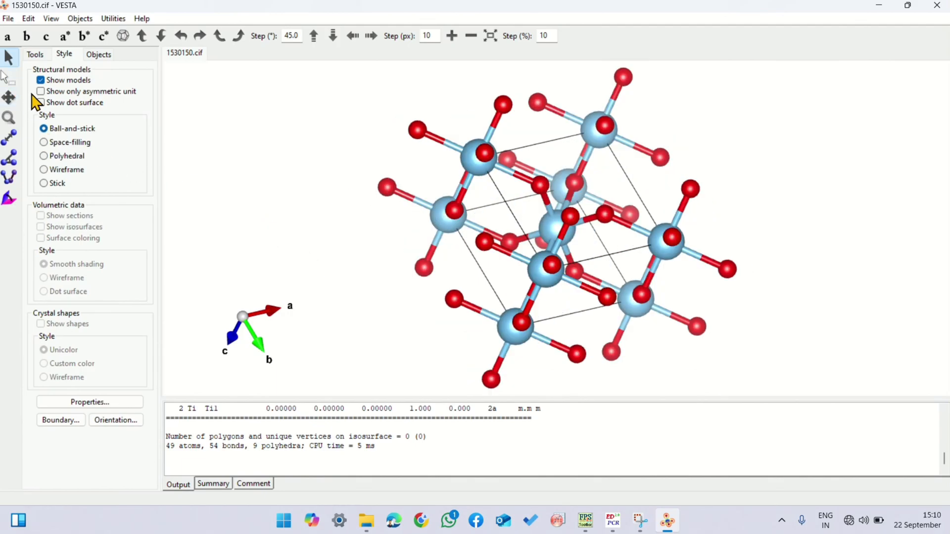
{"action": "left_click_drag", "start_coordinate": [378, 215], "coordinate": [596, 308]}
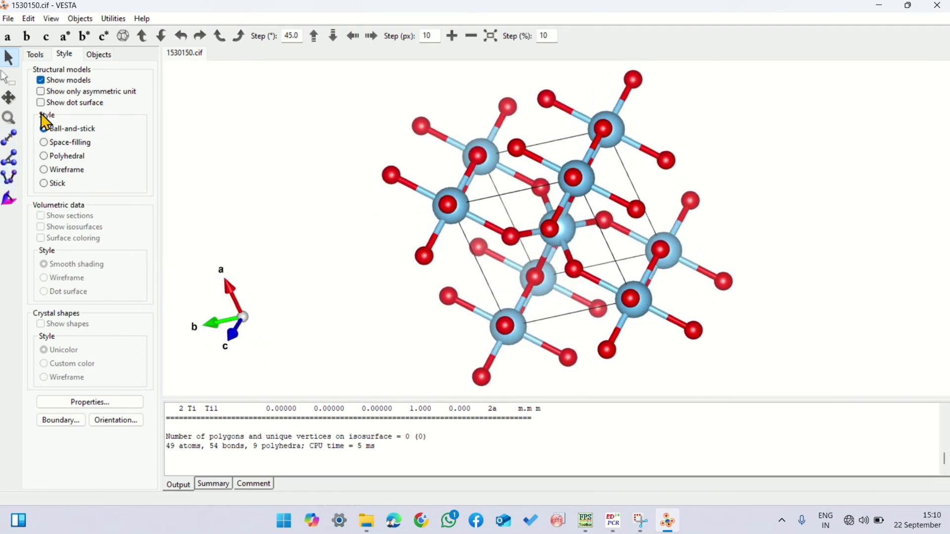
Step: Preview the asymmetric unit alone and the space-filling style, restore the full ball-and-stick model and view it from another angle
{"action": "left_click", "coordinate": [40, 91]}
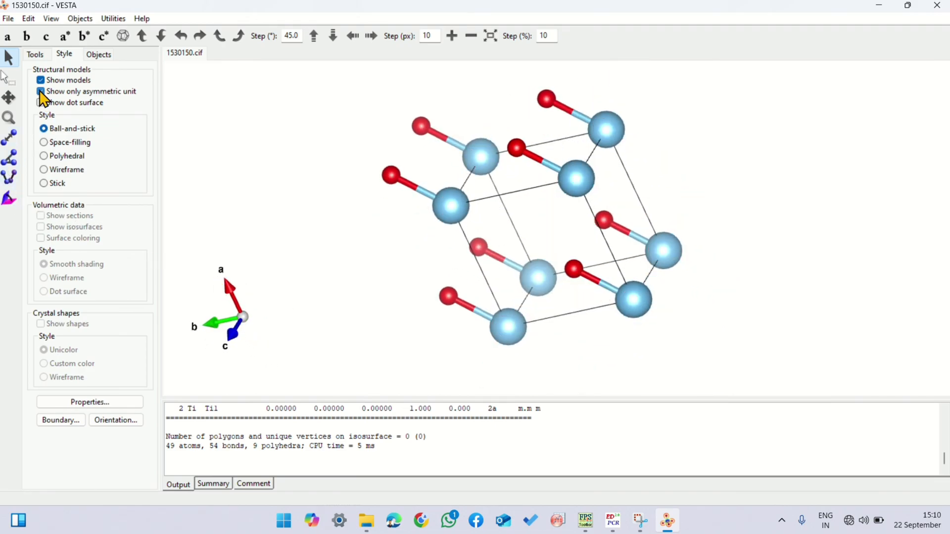
{"action": "left_click", "coordinate": [40, 91]}
{"action": "left_click", "coordinate": [41, 102]}
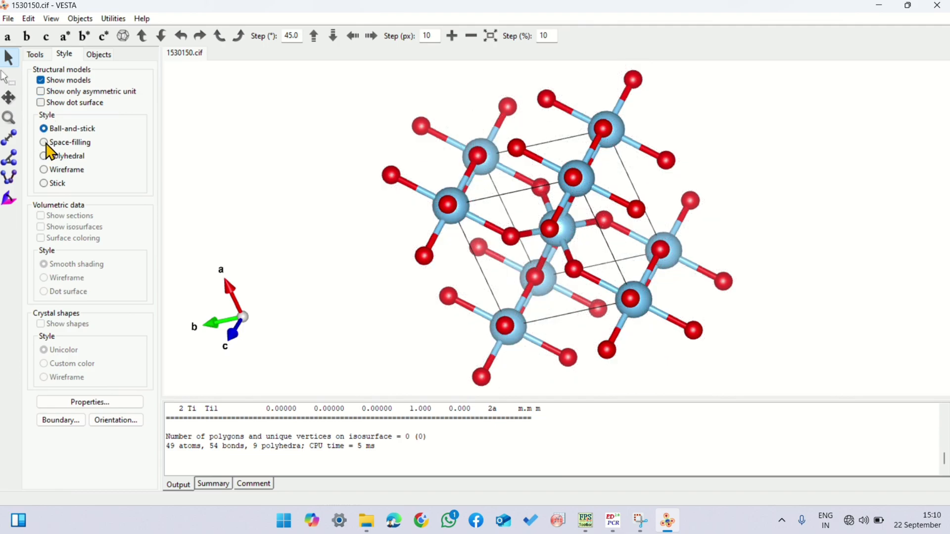
{"action": "left_click", "coordinate": [44, 142]}
{"action": "left_click", "coordinate": [44, 129]}
{"action": "left_click_drag", "start_coordinate": [376, 208], "coordinate": [435, 301]}
Step: Turn on the atom labels for the O and Ti sites and rotate the structure to examine the labelled atoms
{"action": "left_click", "coordinate": [96, 55]}
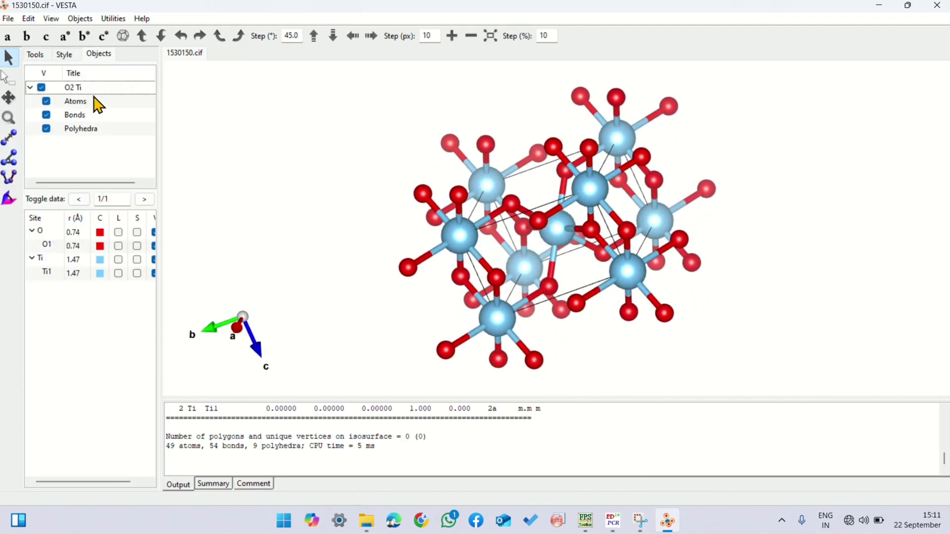
{"action": "left_click", "coordinate": [118, 245]}
{"action": "left_click_drag", "start_coordinate": [452, 231], "coordinate": [594, 246]}
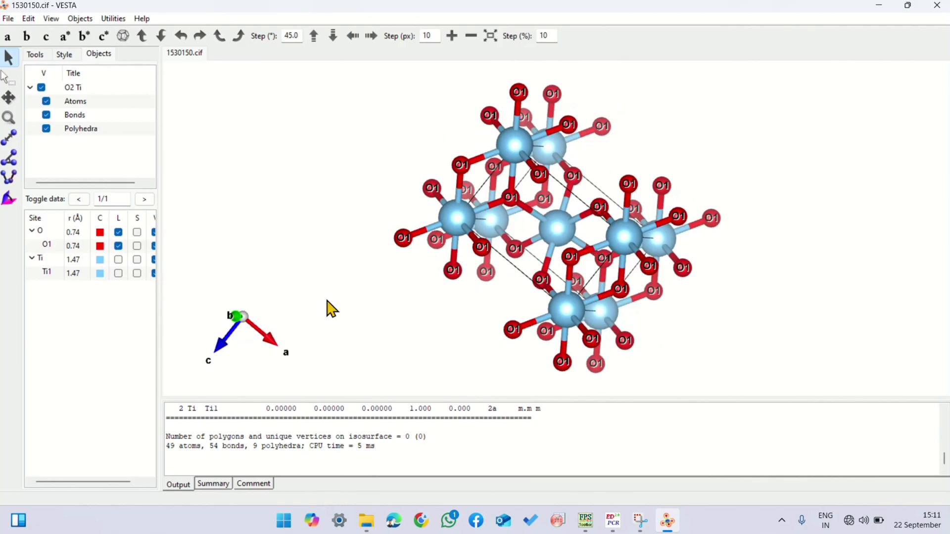
{"action": "left_click", "coordinate": [118, 261]}
{"action": "left_click_drag", "start_coordinate": [418, 248], "coordinate": [477, 174]}
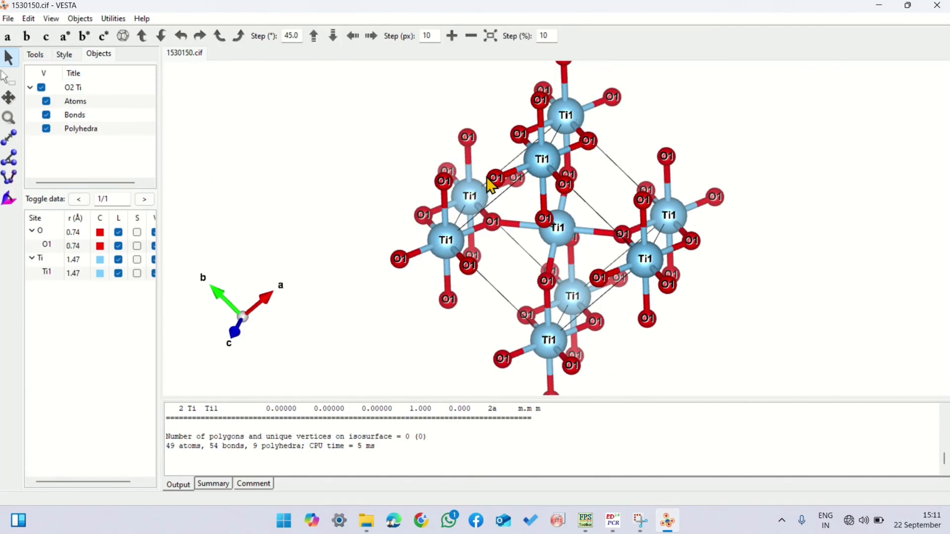
{"action": "left_click_drag", "start_coordinate": [518, 174], "coordinate": [572, 282]}
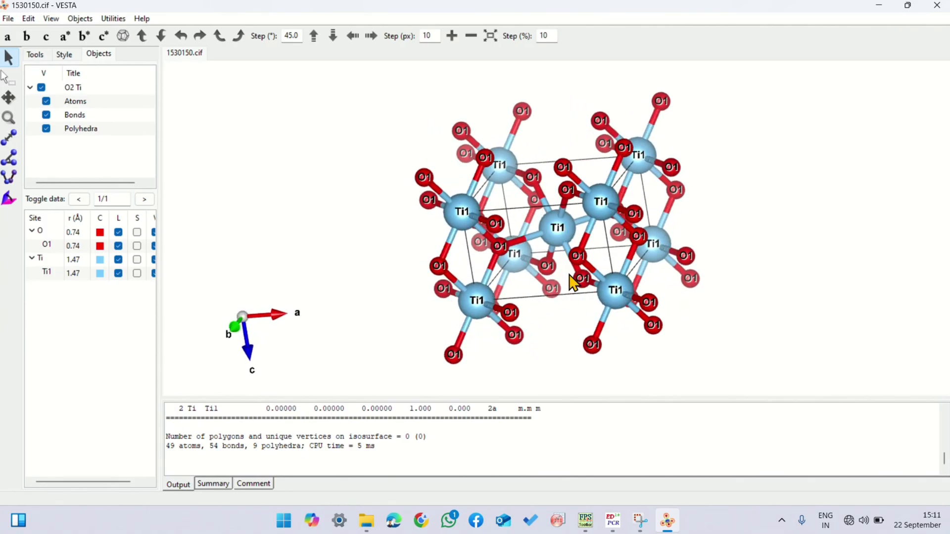
Step: Save the labelled structure as 1530150 in VESTA format in the Ritwielt Refinement folder
{"action": "left_click", "coordinate": [7, 19]}
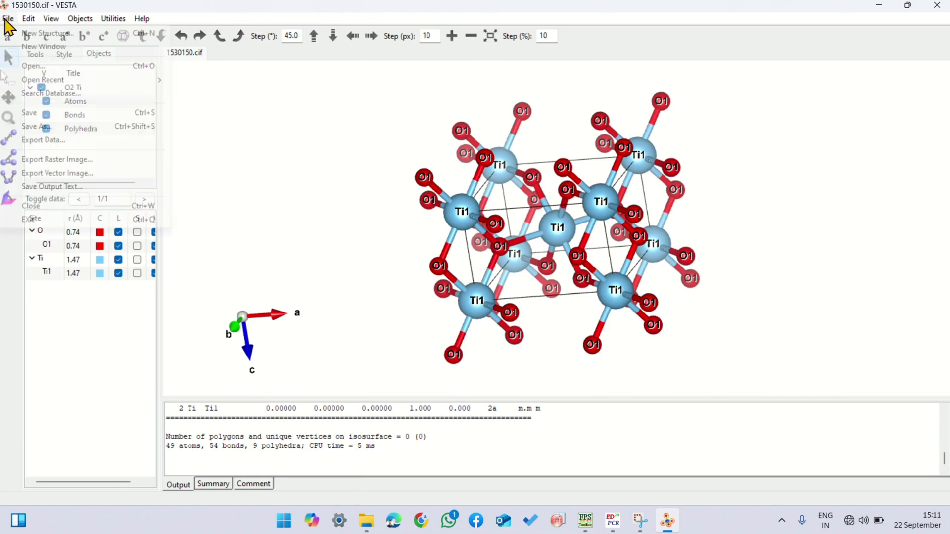
{"action": "left_click", "coordinate": [47, 140]}
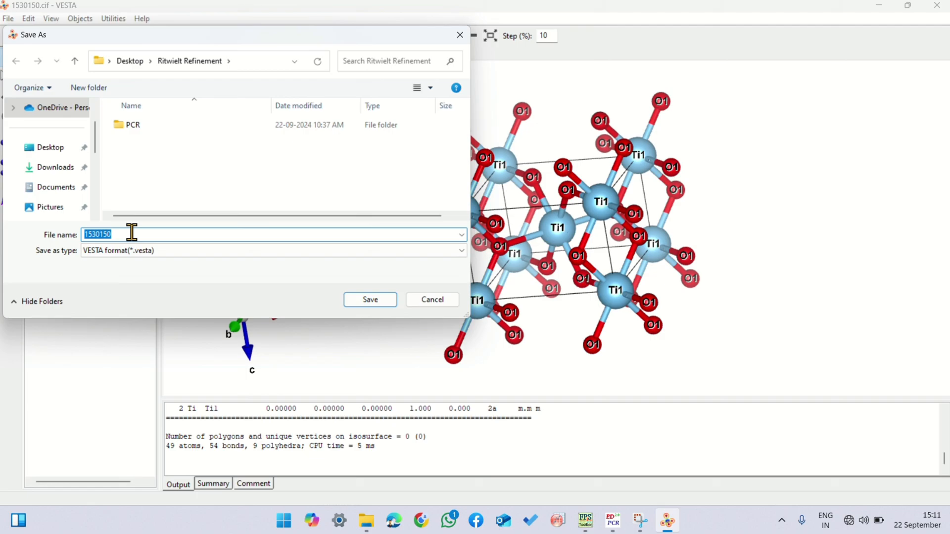
{"action": "left_click", "coordinate": [381, 302]}
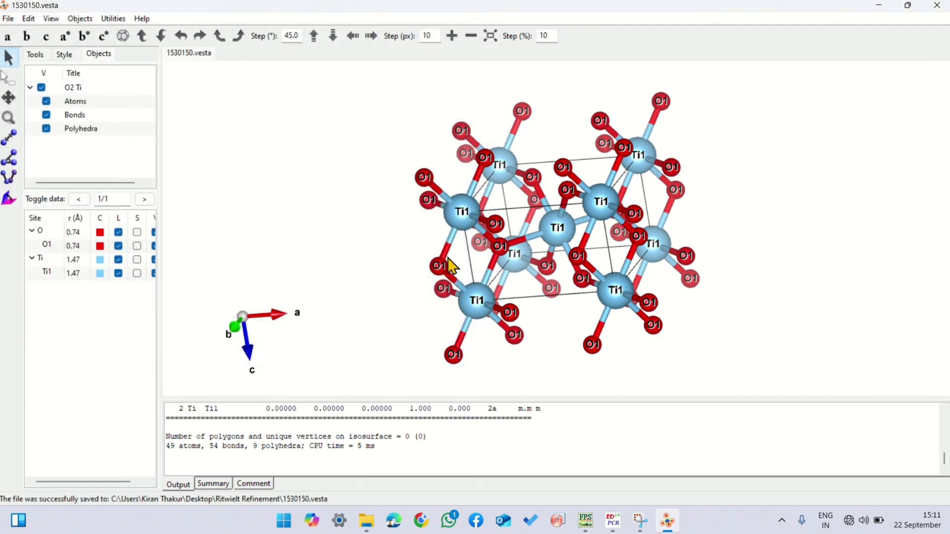
Step: Display the labelled structure in polyhedral style and rotate it to examine the coordination polyhedra
{"action": "mouse_move", "coordinate": [544, 252]}
{"action": "left_mouse_down"}
{"action": "mouse_move", "coordinate": [542, 212]}
{"action": "mouse_move", "coordinate": [483, 191]}
{"action": "mouse_move", "coordinate": [450, 186]}
{"action": "mouse_move", "coordinate": [401, 221]}
{"action": "mouse_move", "coordinate": [398, 239]}
{"action": "mouse_move", "coordinate": [426, 267]}
{"action": "mouse_move", "coordinate": [493, 290]}
{"action": "mouse_move", "coordinate": [530, 258]}
{"action": "mouse_move", "coordinate": [598, 233]}
{"action": "mouse_move", "coordinate": [549, 260]}
{"action": "left_mouse_up"}
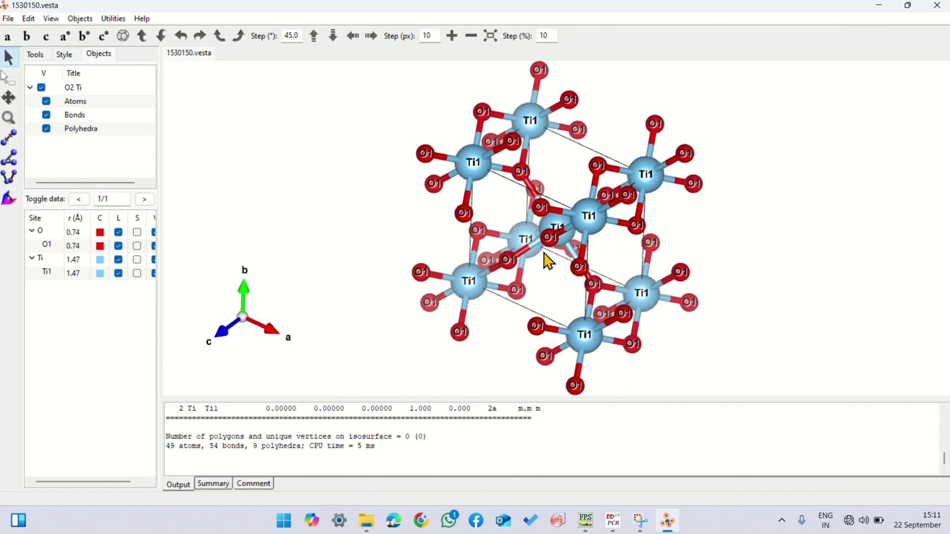
{"action": "left_click_drag", "start_coordinate": [546, 260], "coordinate": [563, 298]}
{"action": "left_click", "coordinate": [62, 54]}
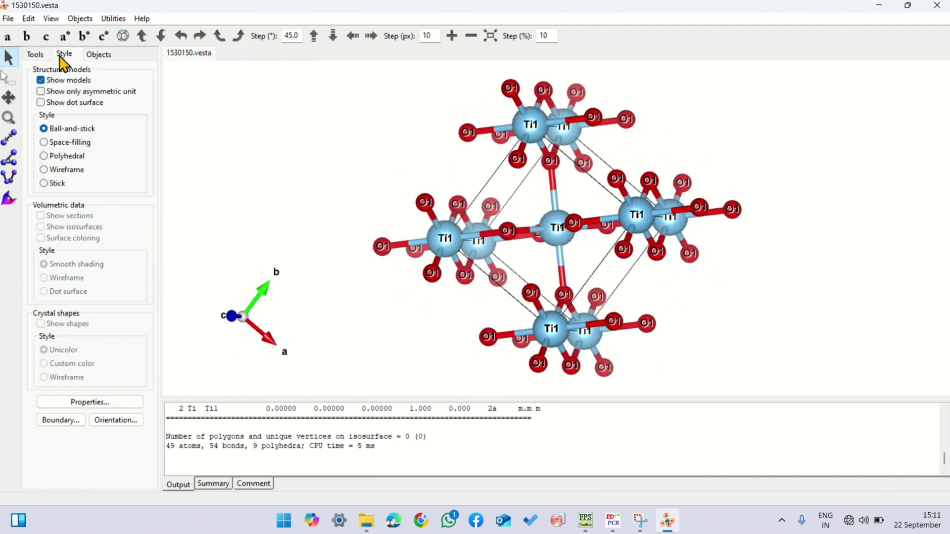
{"action": "left_click", "coordinate": [48, 156]}
{"action": "left_click_drag", "start_coordinate": [451, 205], "coordinate": [553, 218]}
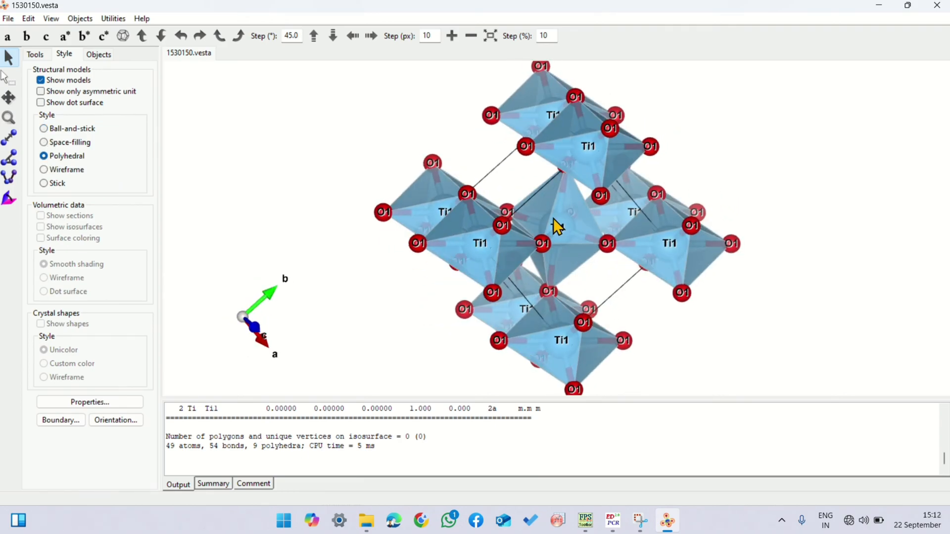